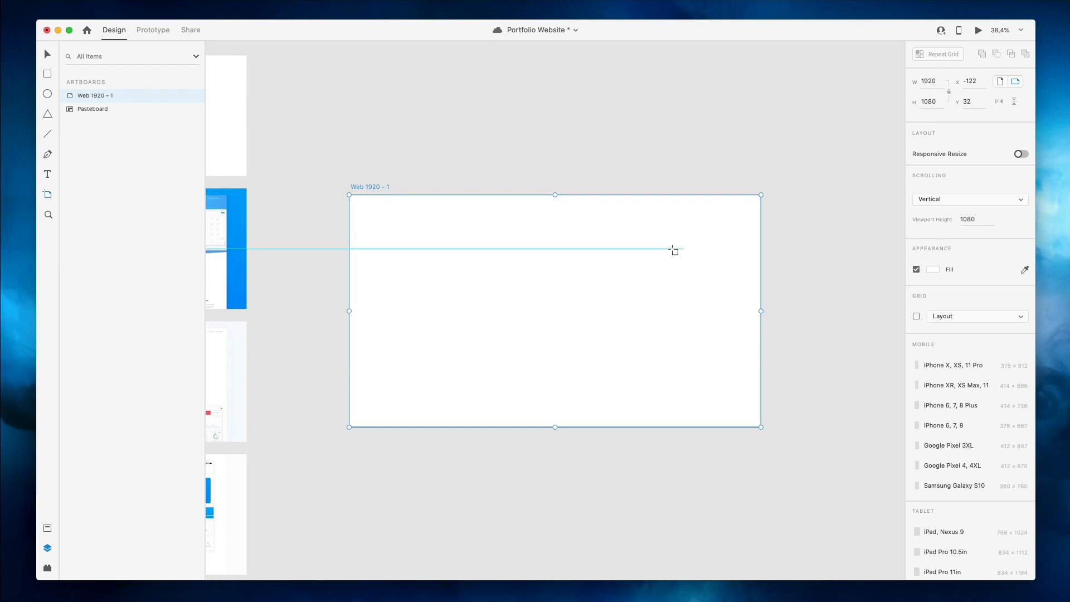
Stretch the Web 1920 – 1 artboard down to 3431 px tall
scroll(613, 279, down, 3)
scroll(556, 362, down, 2)
scroll(554, 361, down, 1)
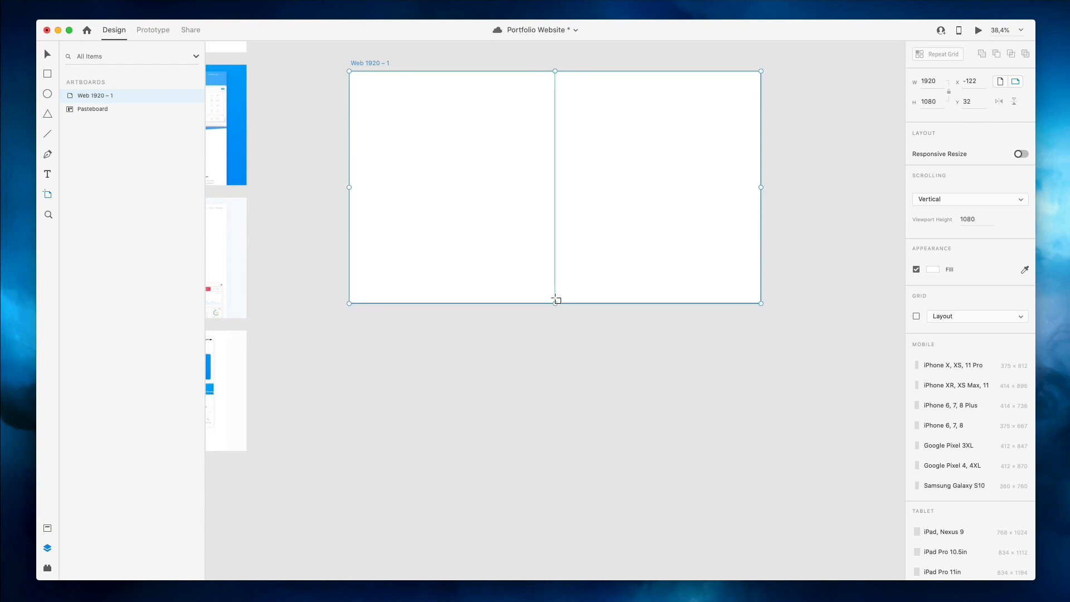
drag(555, 303, 552, 547)
scroll(611, 148, up, 6)
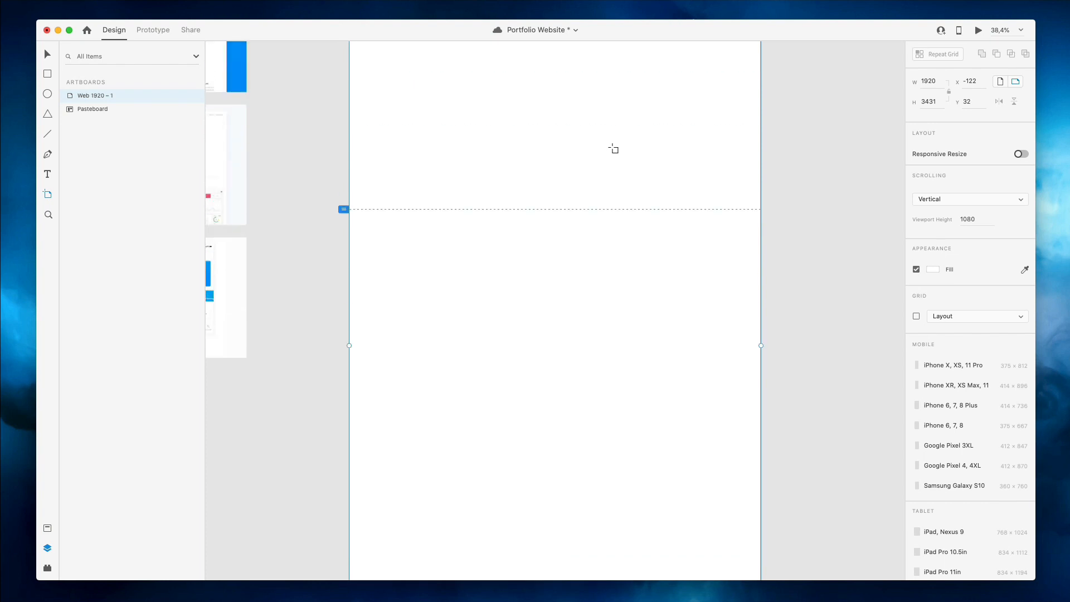
key(v)
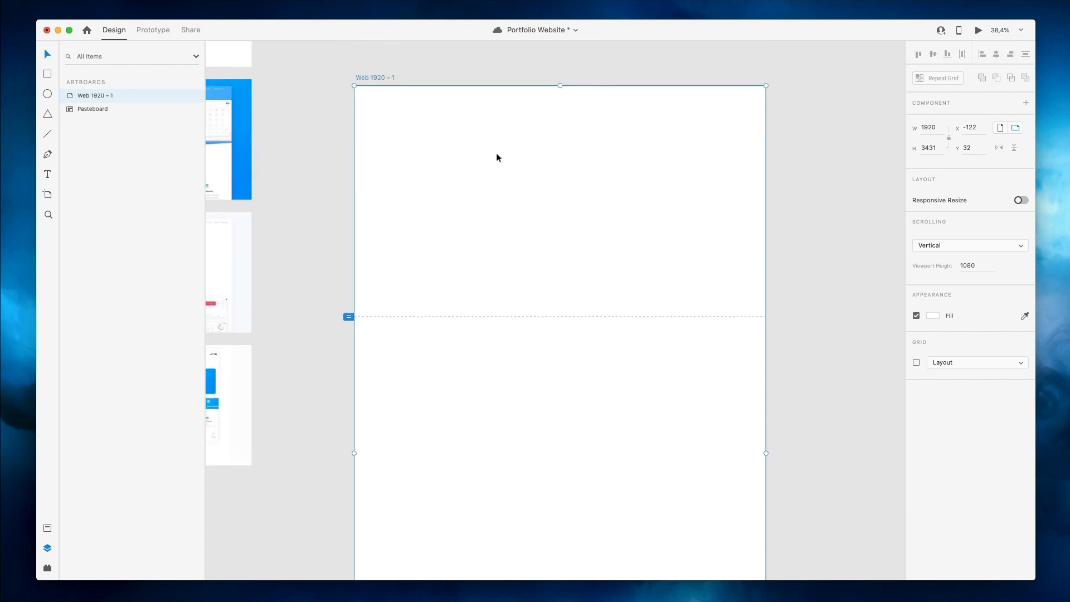
Reselect the artboard and place an empty text box near its top-left
scroll(496, 153, up, 4)
drag(493, 225, 430, 85)
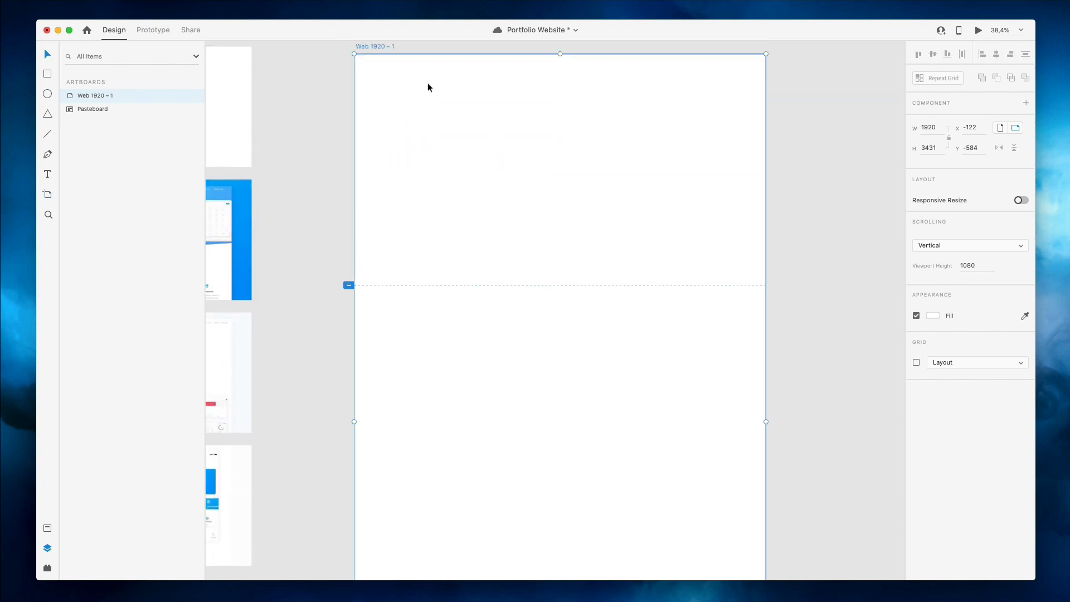
scroll(454, 122, up, 3)
scroll(402, 171, left, 1)
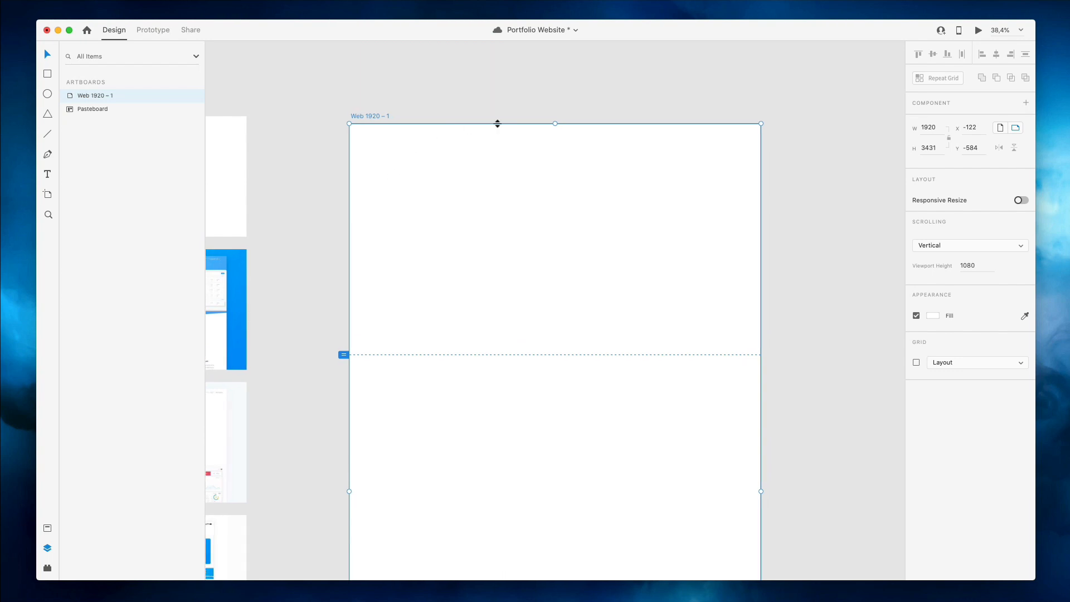
scroll(620, 94, left, 1)
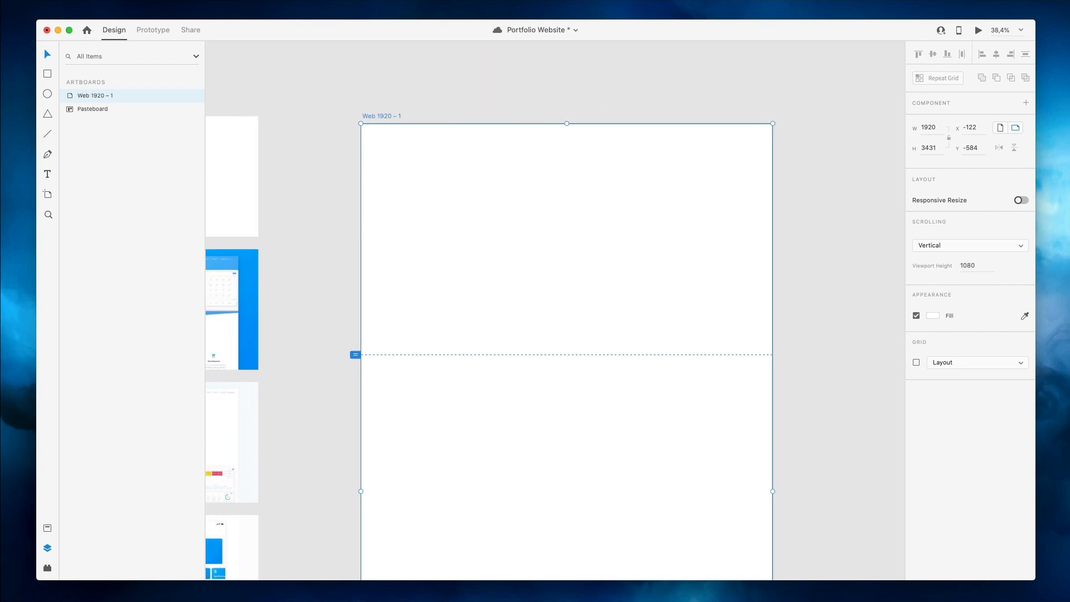
click(757, 104)
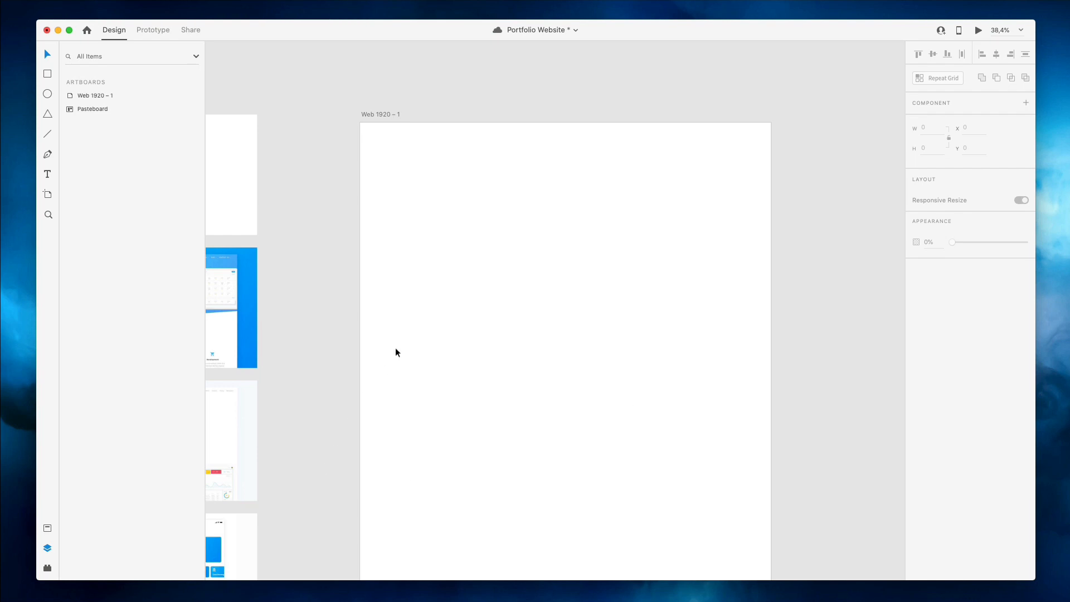
scroll(395, 352, right, 1)
drag(123, 483, 161, 465)
scroll(278, 379, down, 2)
scroll(277, 379, left, 2)
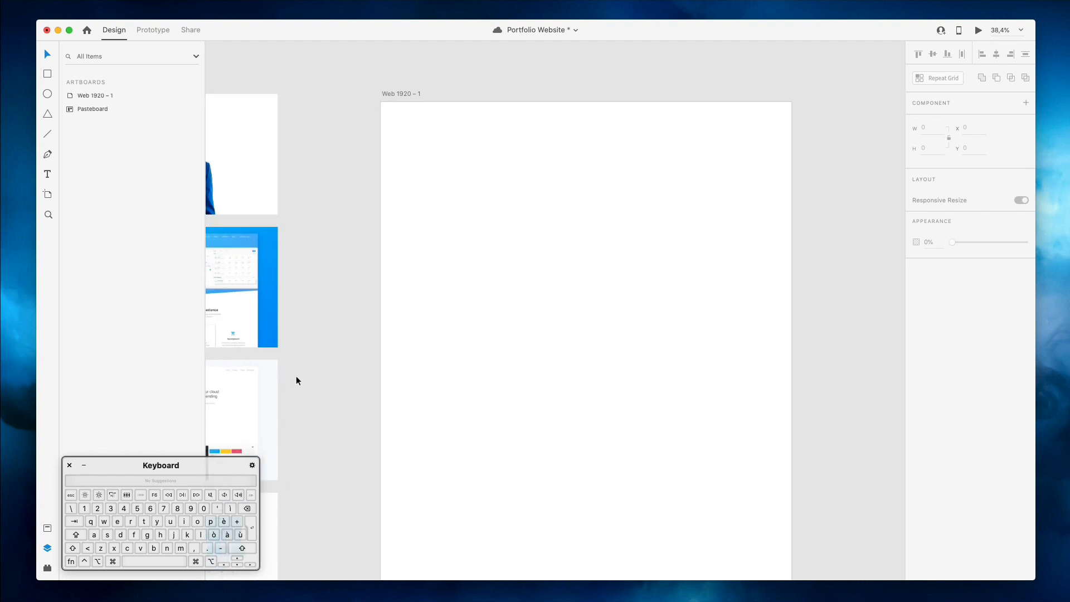
click(488, 131)
click(488, 129)
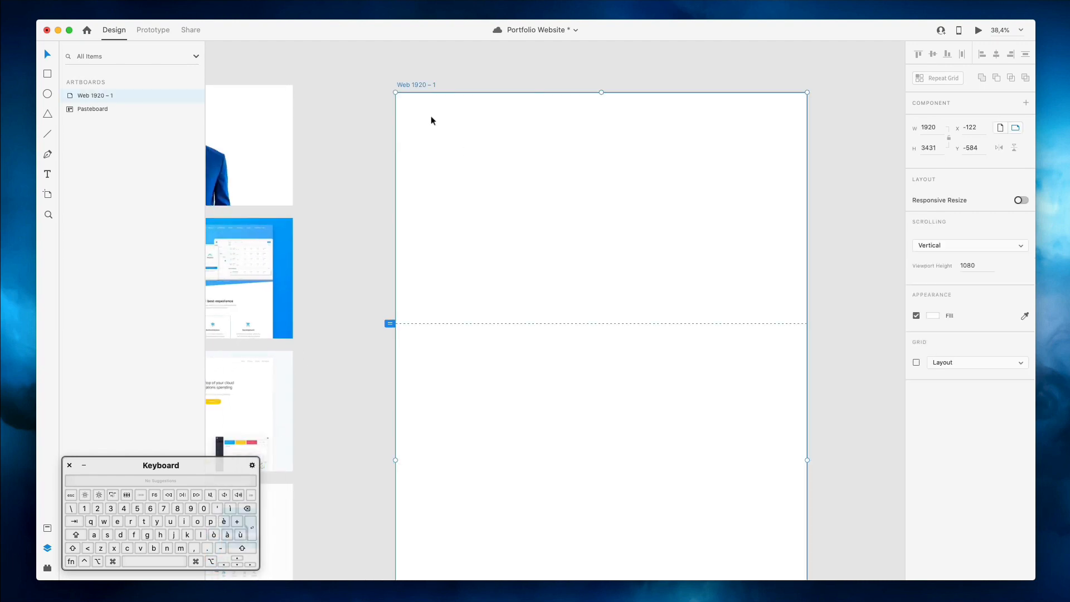
click(404, 109)
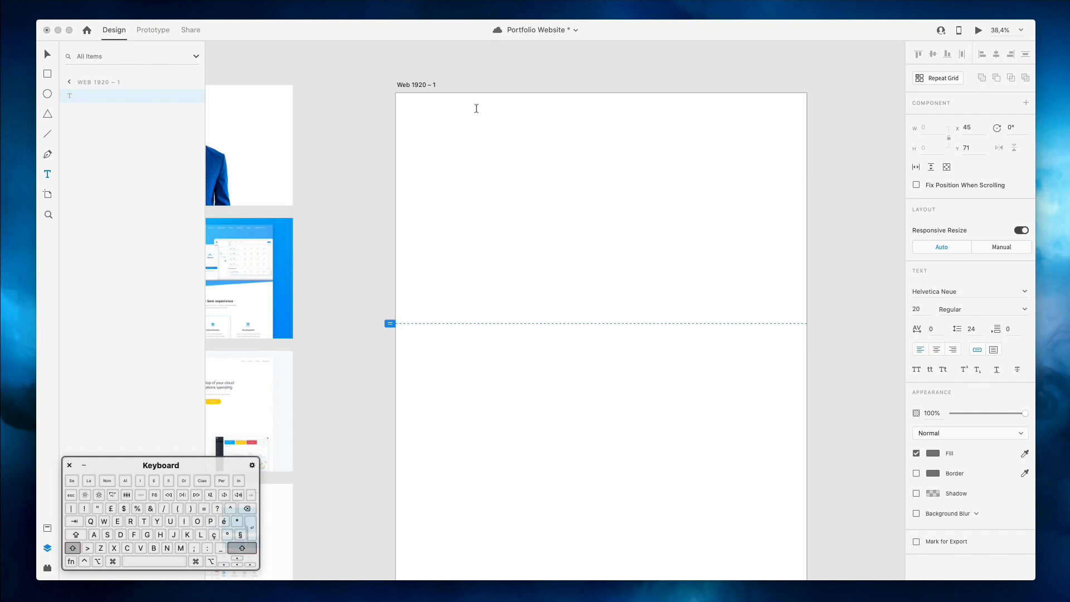
Type the designer's name at the top-left and scale it to size 35
text(PIERLUIGI GIGLIO)
click(83, 480)
click(175, 96)
key(v)
scroll(493, 115, up, 3)
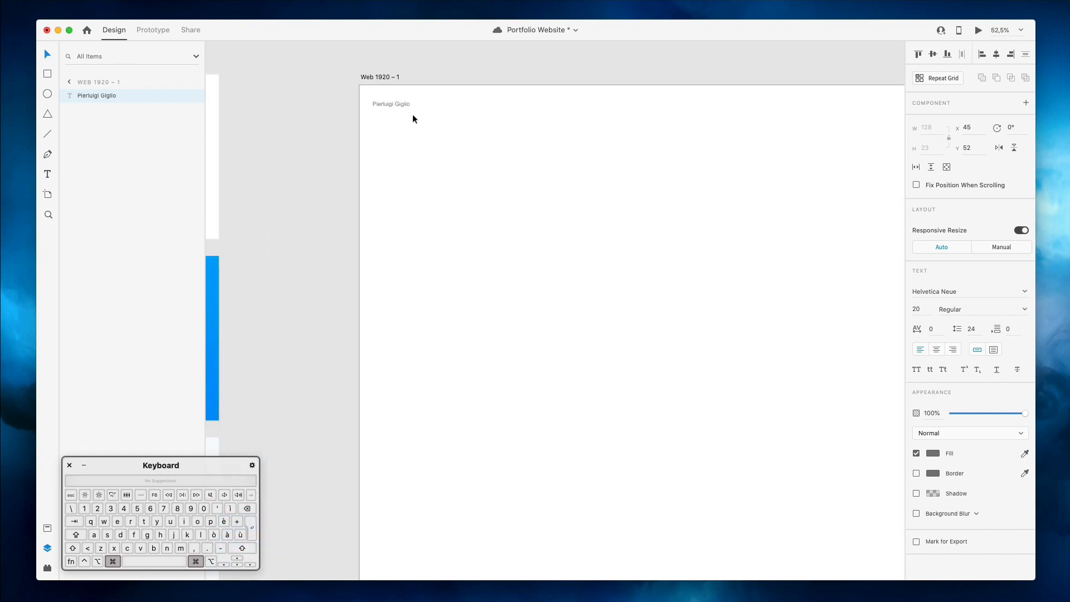
drag(391, 107, 392, 111)
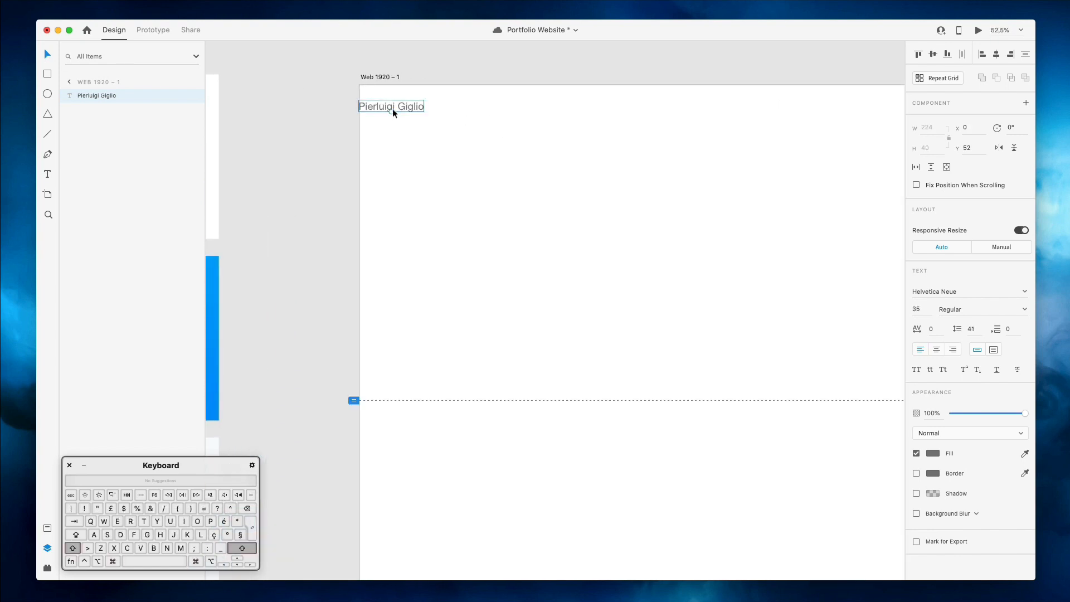
Duplicate the name text to the right at X 1100
scroll(413, 133, right, 5)
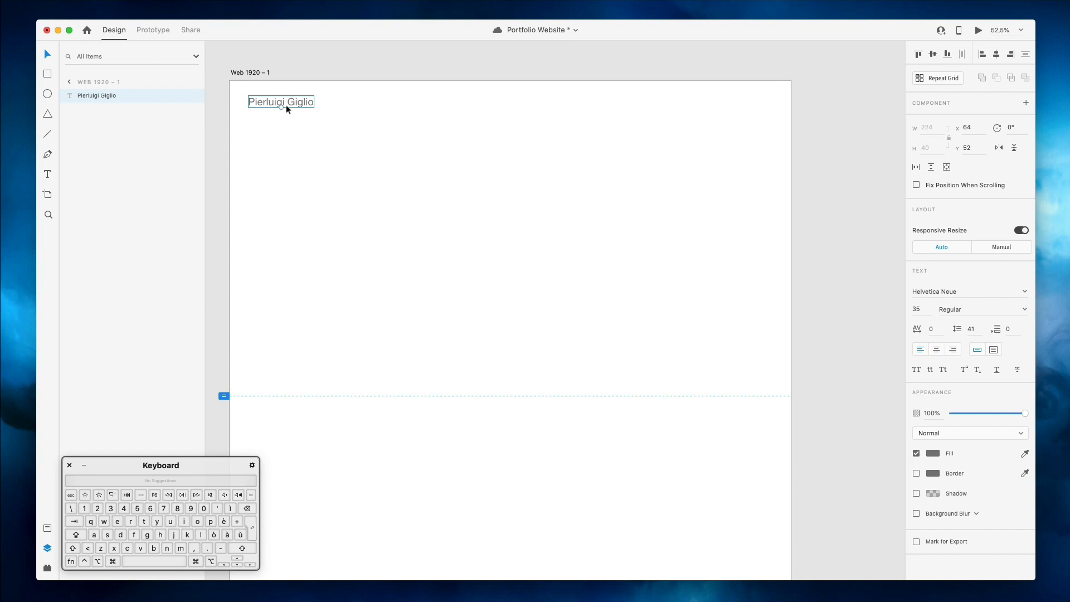
drag(286, 104, 522, 106)
drag(613, 116, 586, 111)
Retype the copy as About and duplicate it into a Services item
double_click(588, 110)
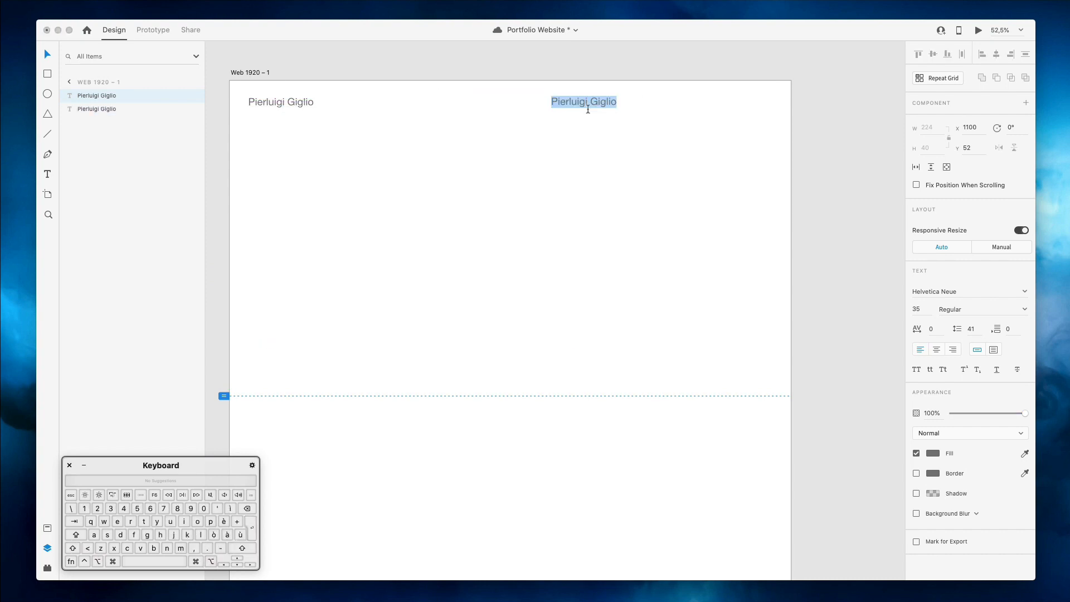
text(About)
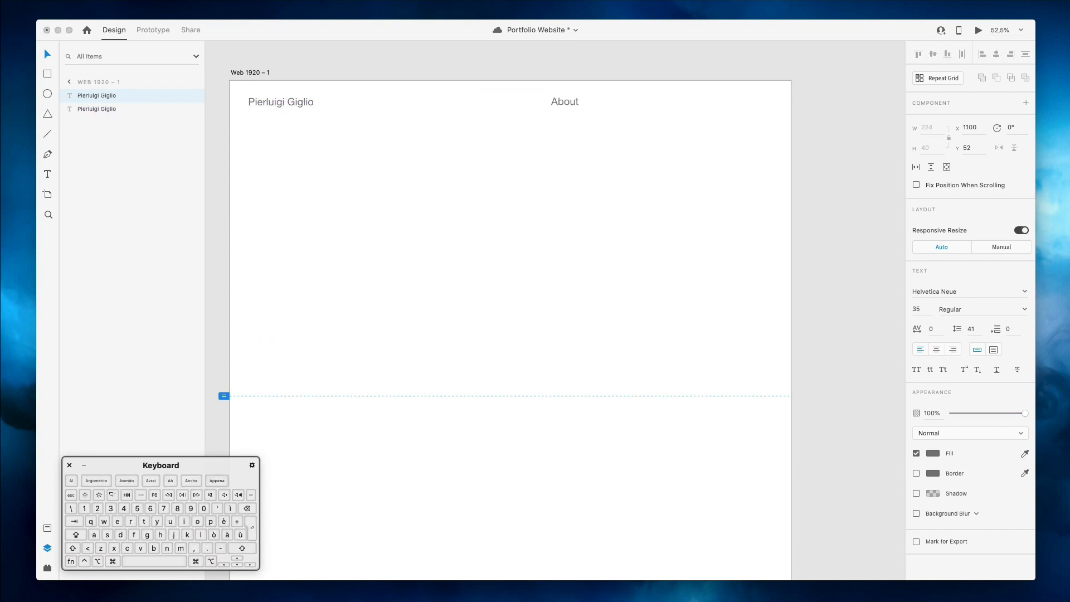
key(Escape)
drag(581, 105, 612, 106)
double_click(613, 102)
text(Services)
key(Escape)
Add Portfolio and Contact items by duplicating and retyping the menu text
drag(622, 106, 675, 103)
double_click(675, 103)
text(Portfolio)
key(Escape)
drag(677, 102, 748, 107)
double_click(748, 105)
text(Contact)
key(Escape)
Distribute the four menu items evenly, then select them with the name
drag(510, 93, 764, 118)
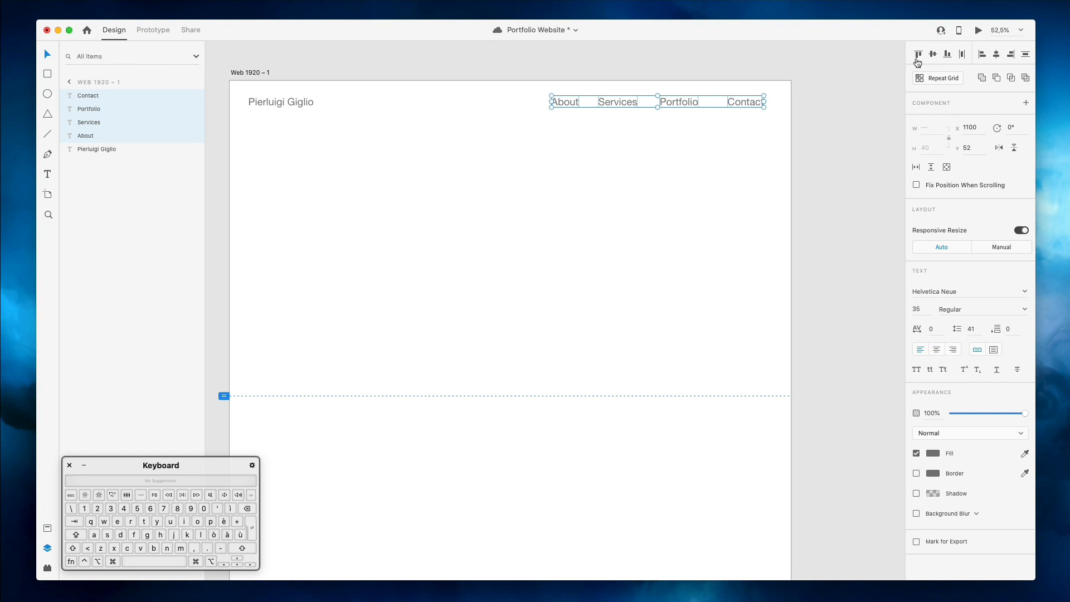
click(962, 54)
scroll(667, 119, up, 1)
scroll(661, 153, down, 1)
scroll(661, 154, up, 1)
scroll(661, 154, up, 1)
scroll(661, 154, up, 1)
scroll(635, 163, left, 2)
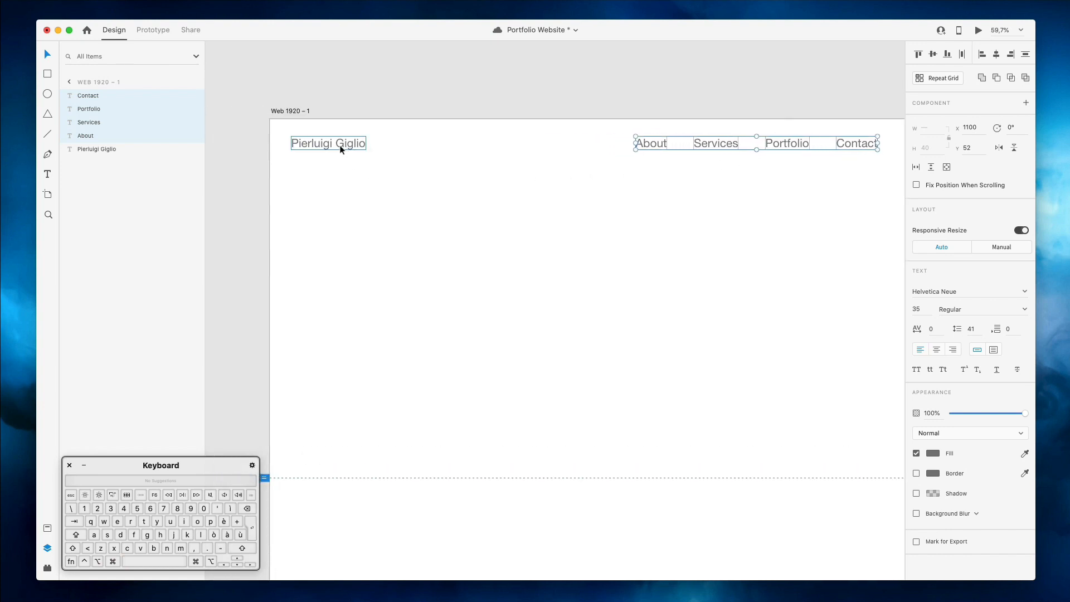
drag(315, 131, 857, 174)
Apply Lato to the name and menu texts, then bring the Google Fonts window forward
scroll(857, 174, right, 3)
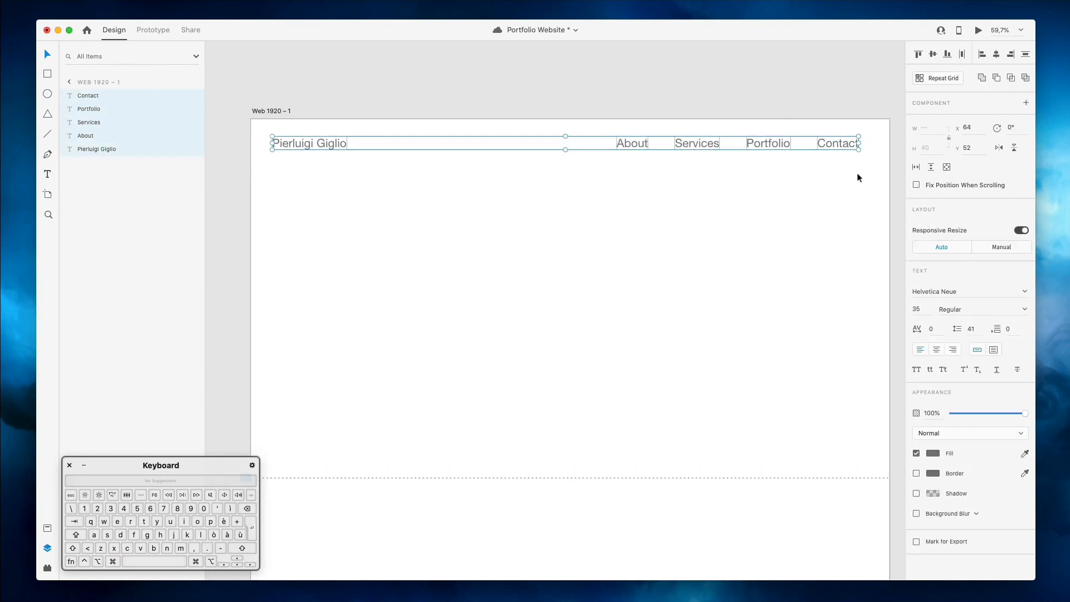
click(949, 290)
text(Lato)
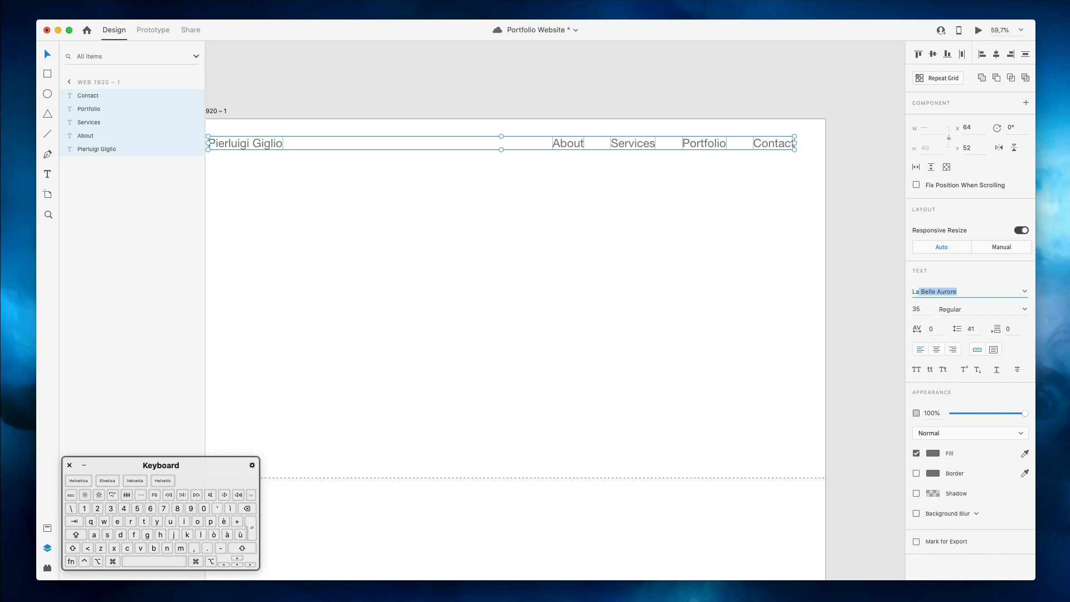
key(Return)
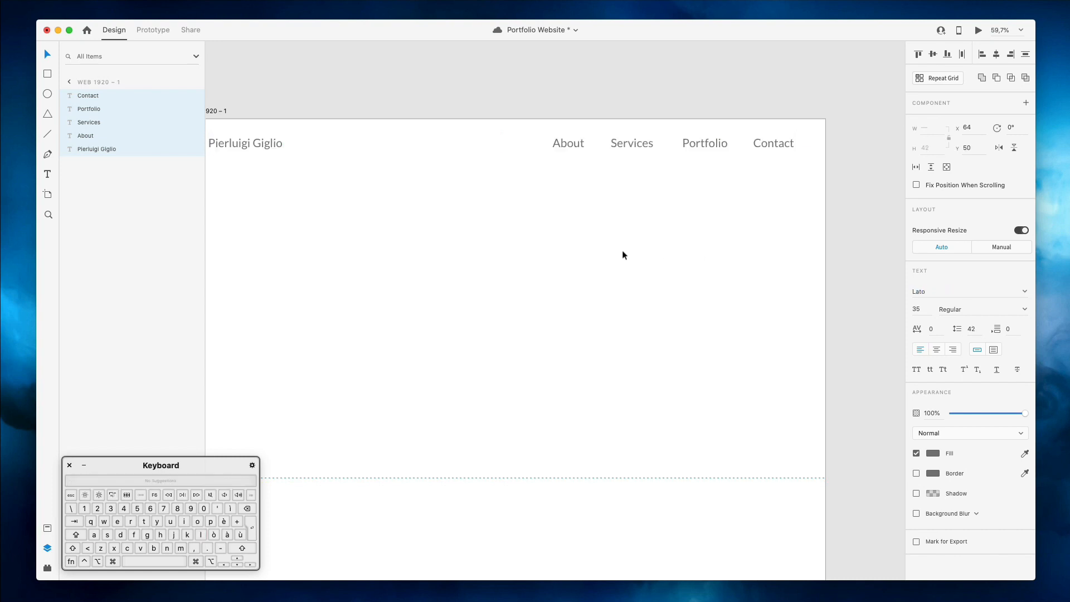
click(621, 249)
drag(374, 601, 668, 67)
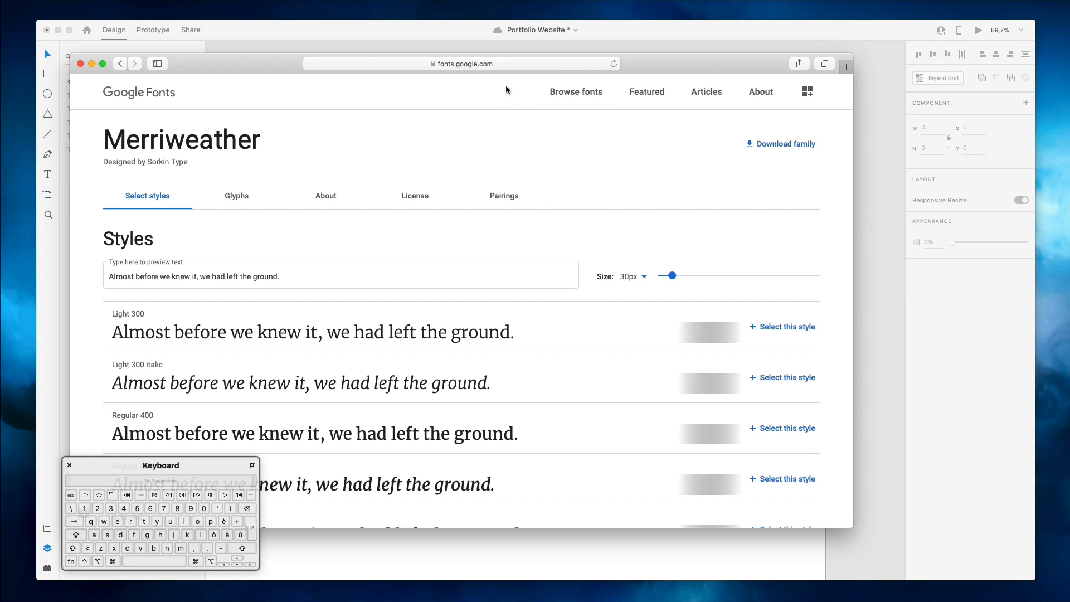
Search Google Fonts for 'lato', open the Lato family page, then minimize the browser
key(super+s)
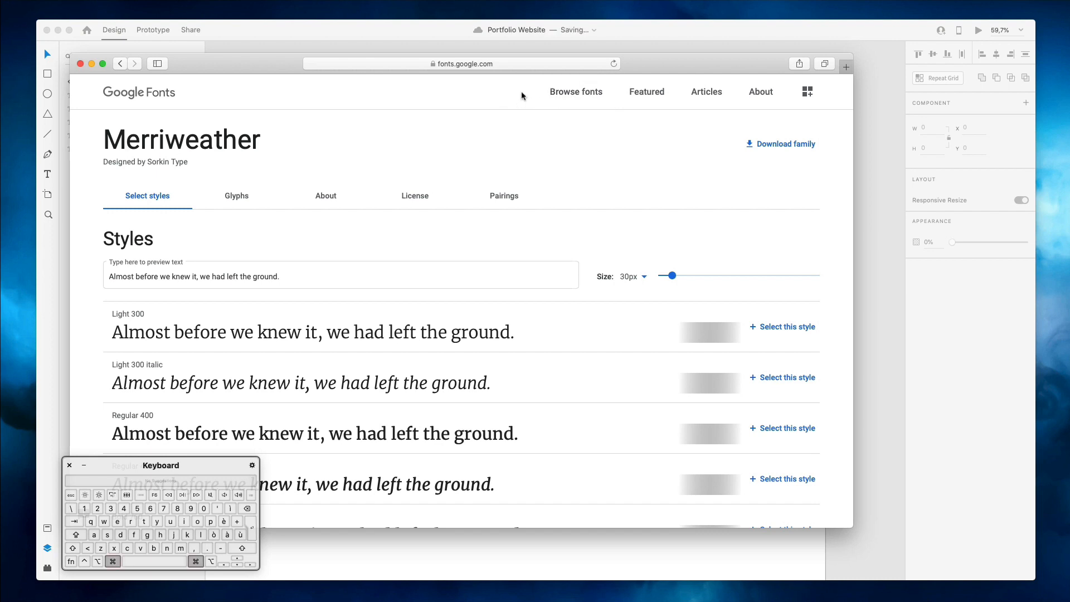
super+click(574, 99)
click(650, 81)
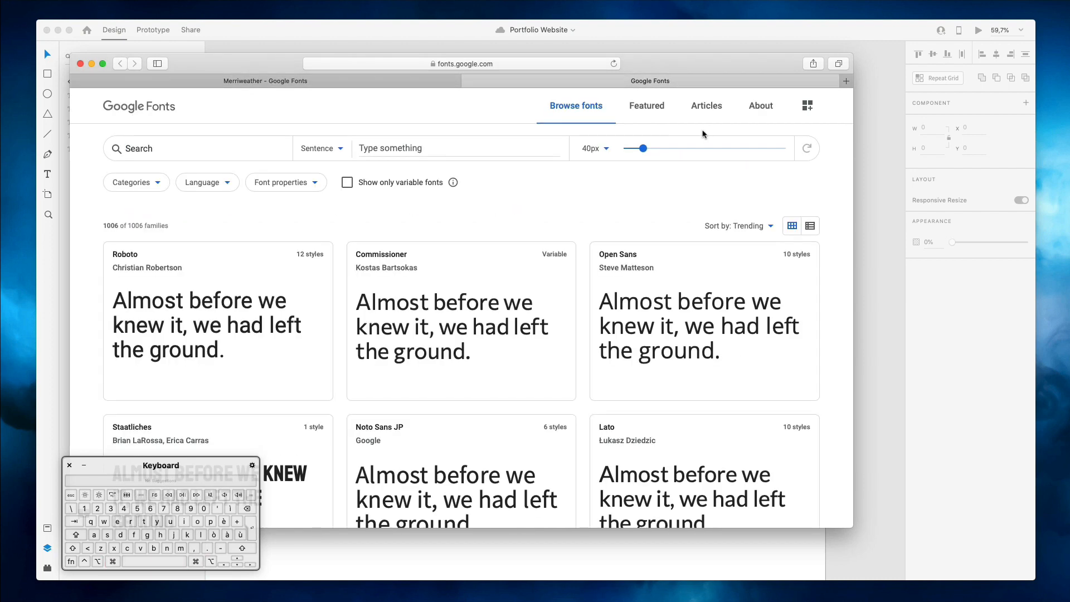
click(223, 157)
text(lato)
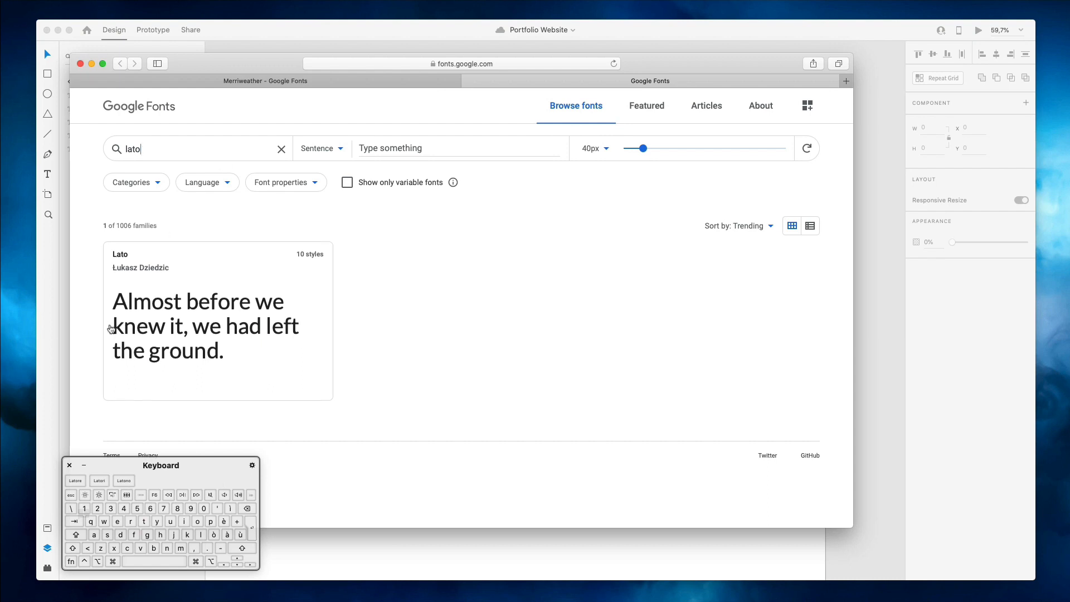
click(121, 321)
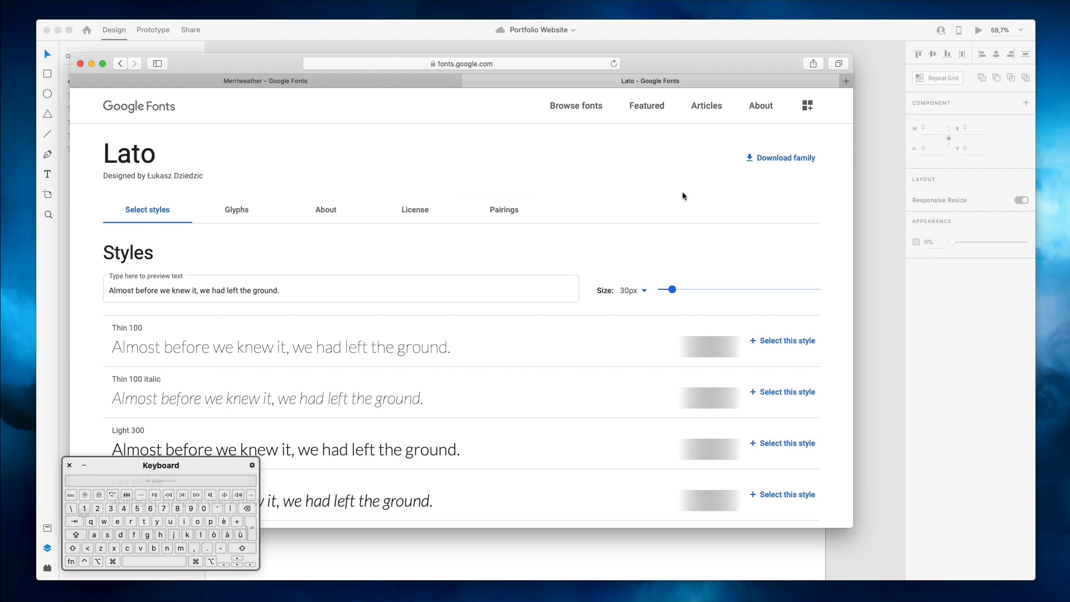
click(92, 65)
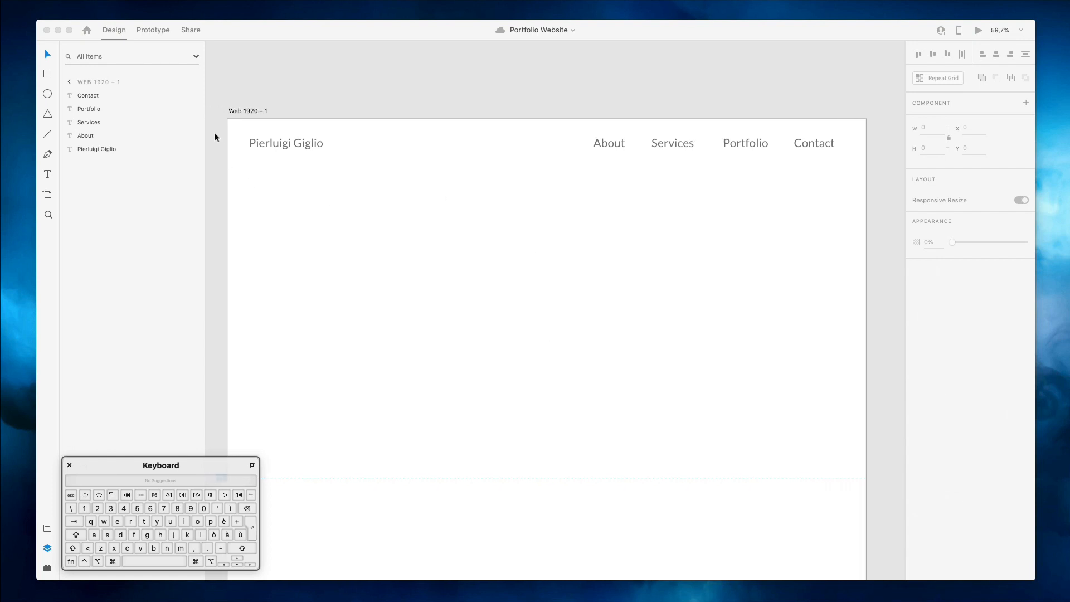
Select the four menu items and enlarge their text to size 17
drag(837, 186, 273, 144)
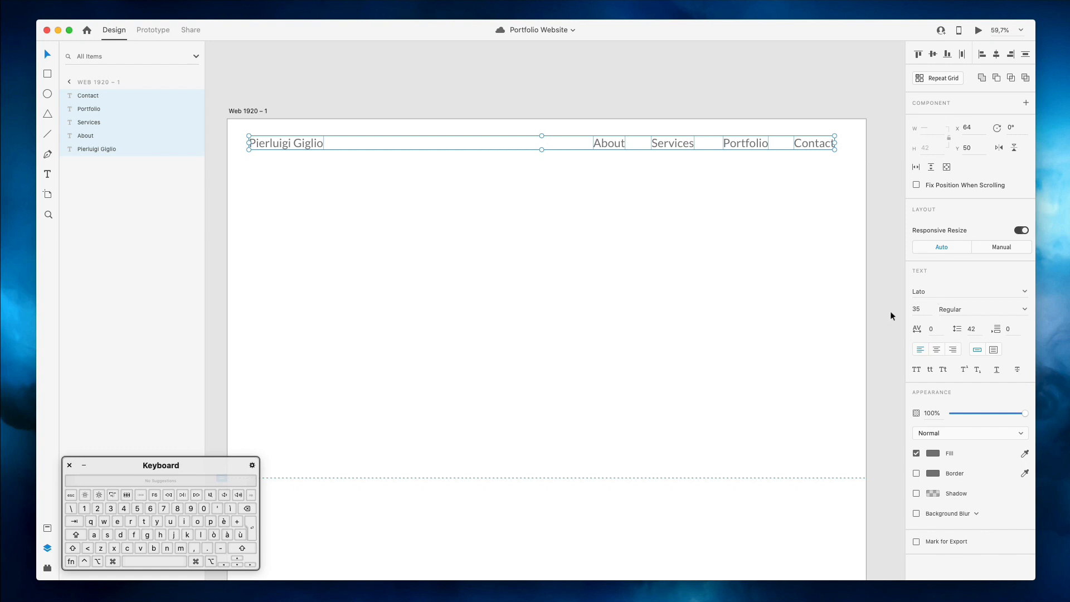
click(592, 199)
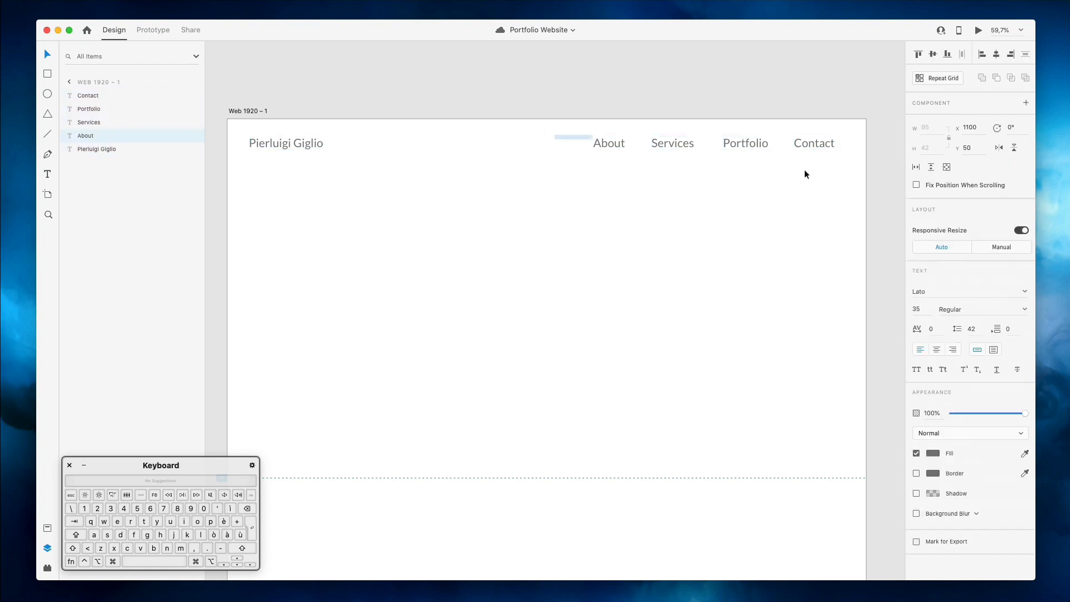
drag(852, 189, 278, 146)
drag(504, 133, 867, 185)
click(917, 309)
text(12)
key(Return)
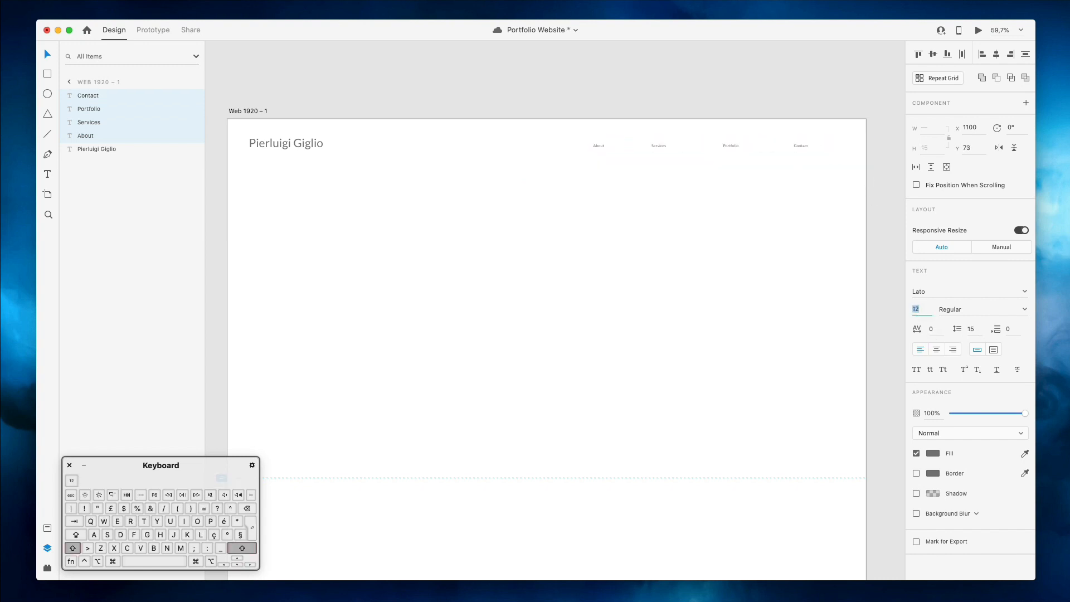
text(14)
key(Return)
key(Up)
key(Up)
key(Up)
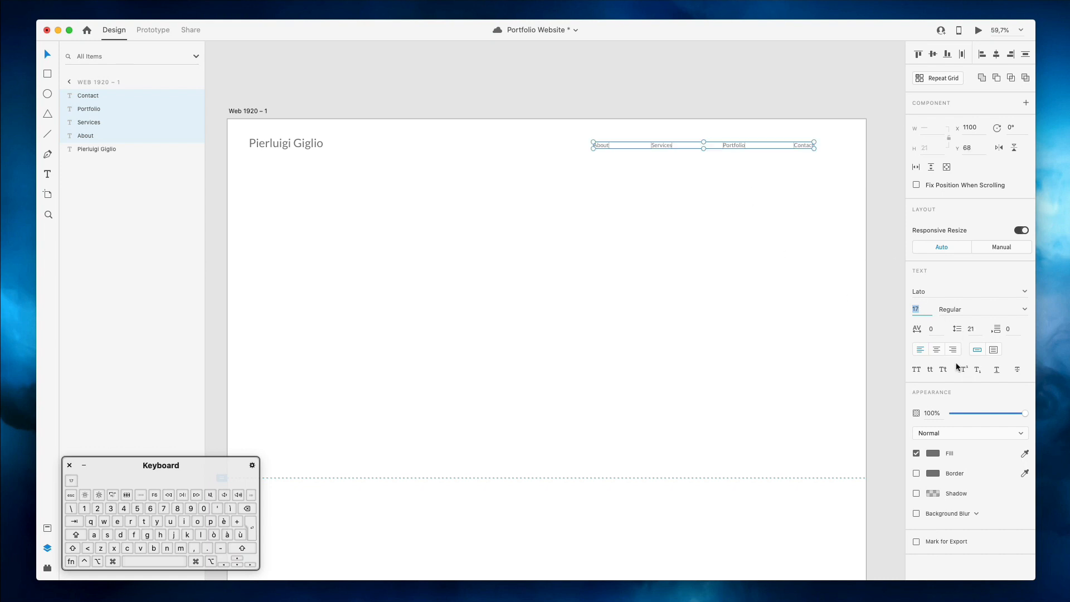
Darken the menu text colour to #483E3E
click(928, 452)
click(811, 453)
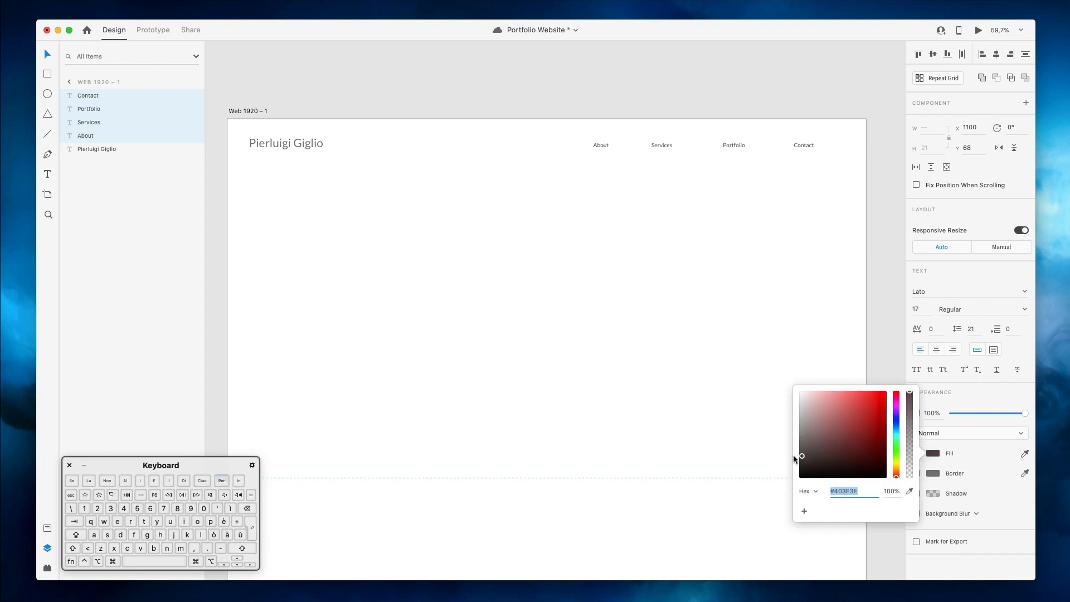
click(761, 443)
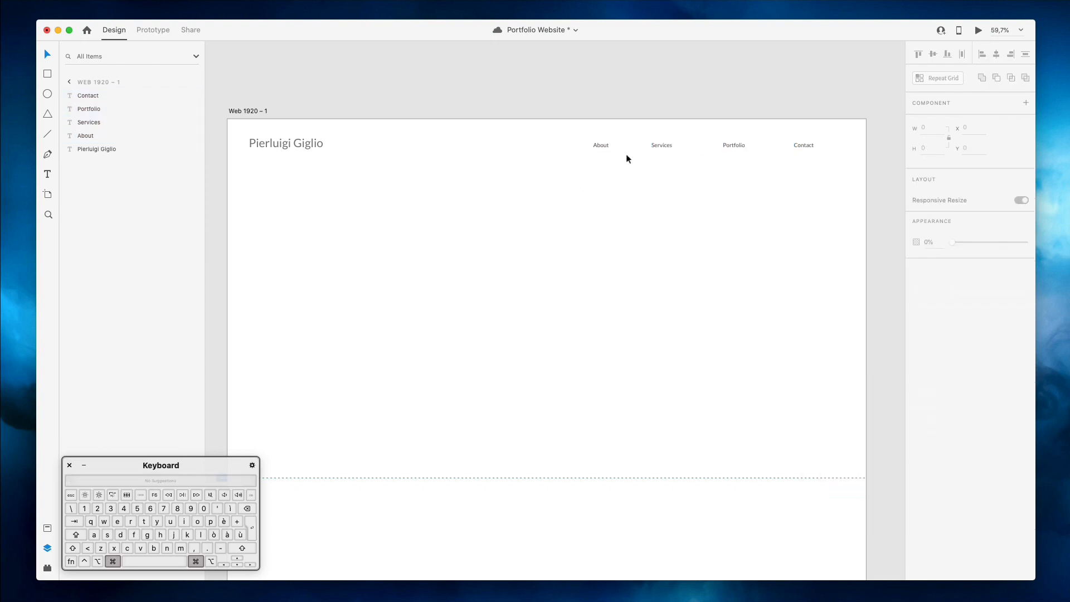
Reselect the four menu texts and set their font size to 21
scroll(627, 154, up, 1)
drag(754, 167, 848, 177)
click(916, 309)
text(20)
key(Return)
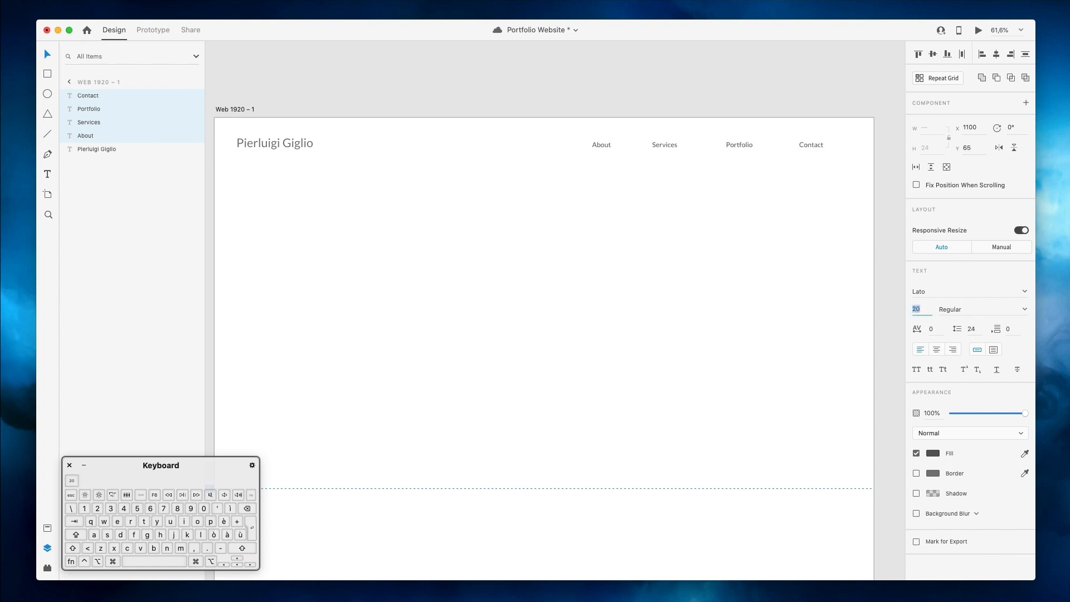
key(Up)
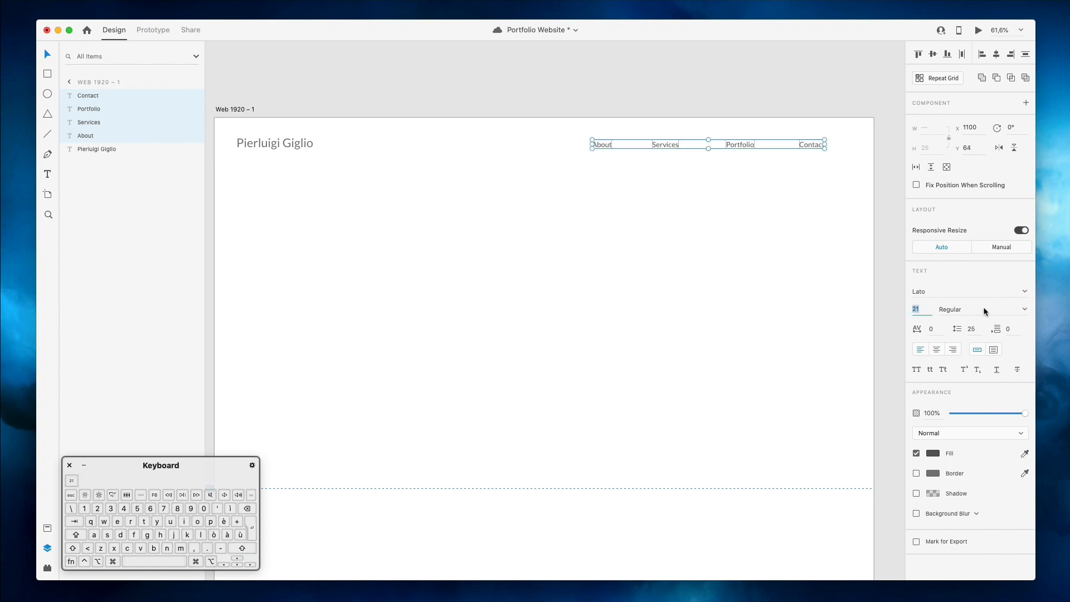
Set the menu texts to Medium weight, then move About to the right
click(1018, 314)
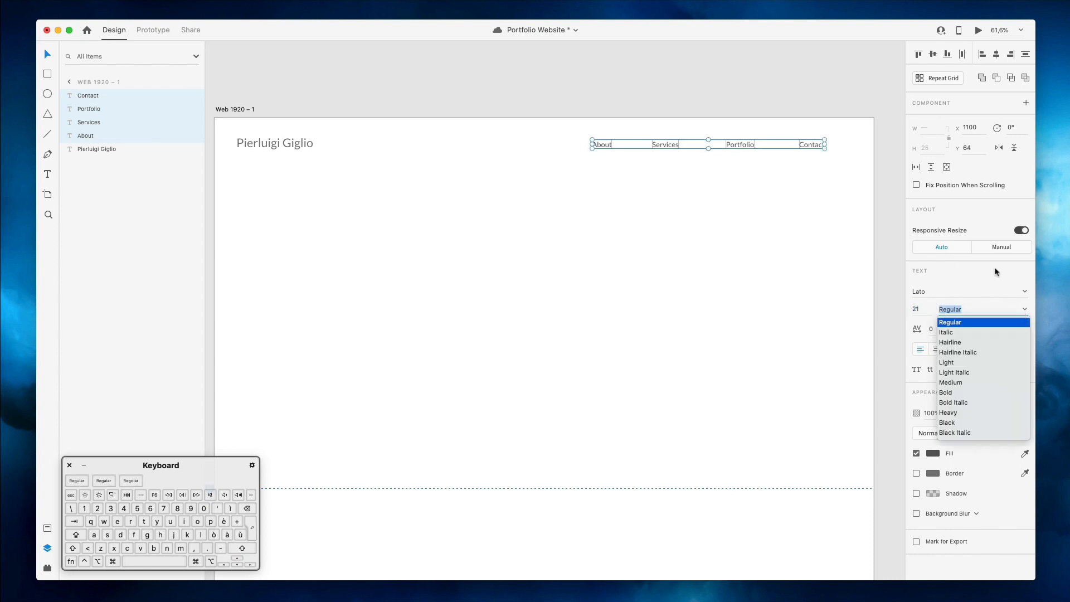
click(951, 392)
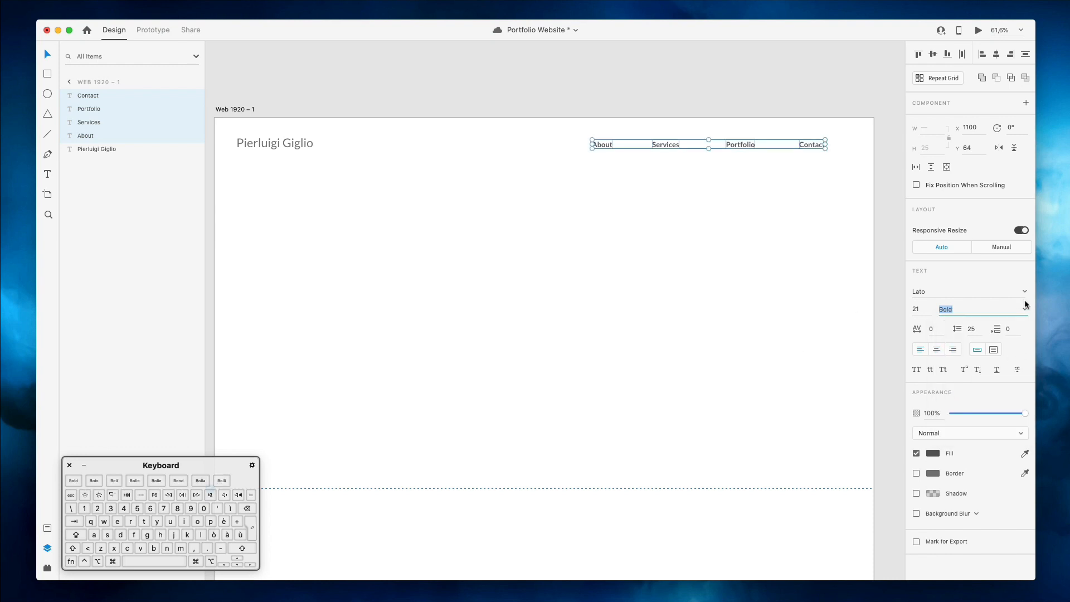
click(1025, 309)
click(949, 383)
click(506, 256)
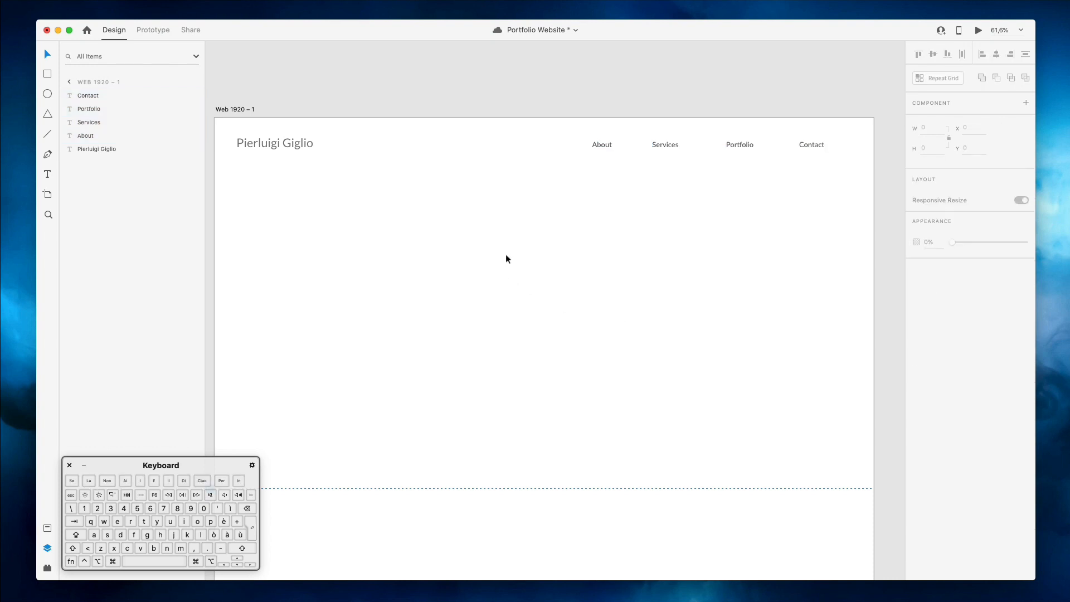
drag(596, 146, 624, 145)
Distribute the four menu texts evenly and shift them further right
drag(579, 119, 834, 182)
click(962, 54)
key(shift+Right)
key(shift+Right)
key(shift+Right)
key(shift+Right)
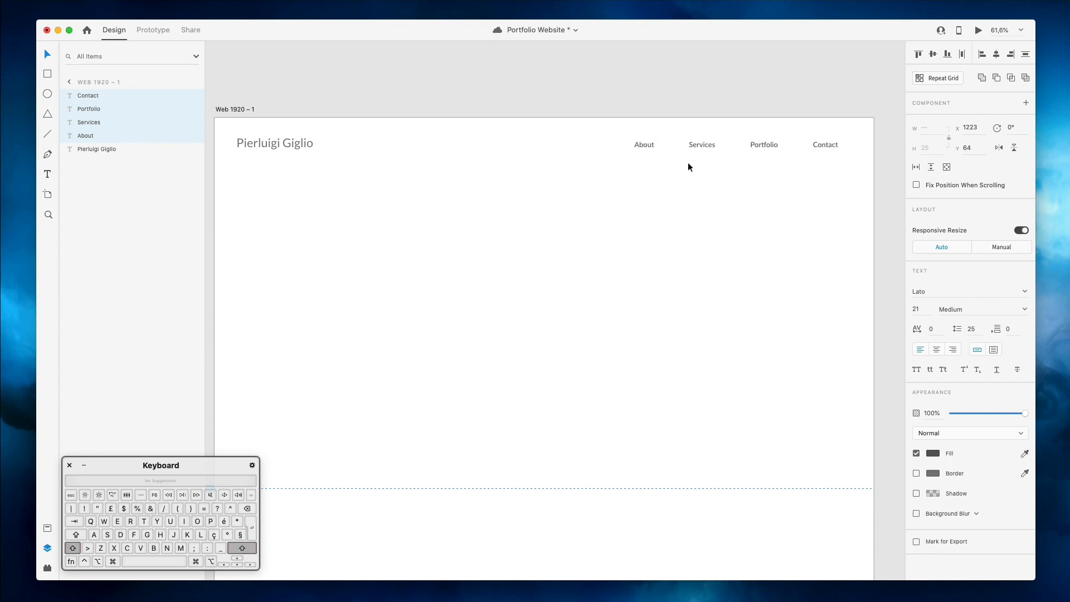
click(643, 179)
Make the name heading uppercase, bold and black
click(261, 146)
key(Return)
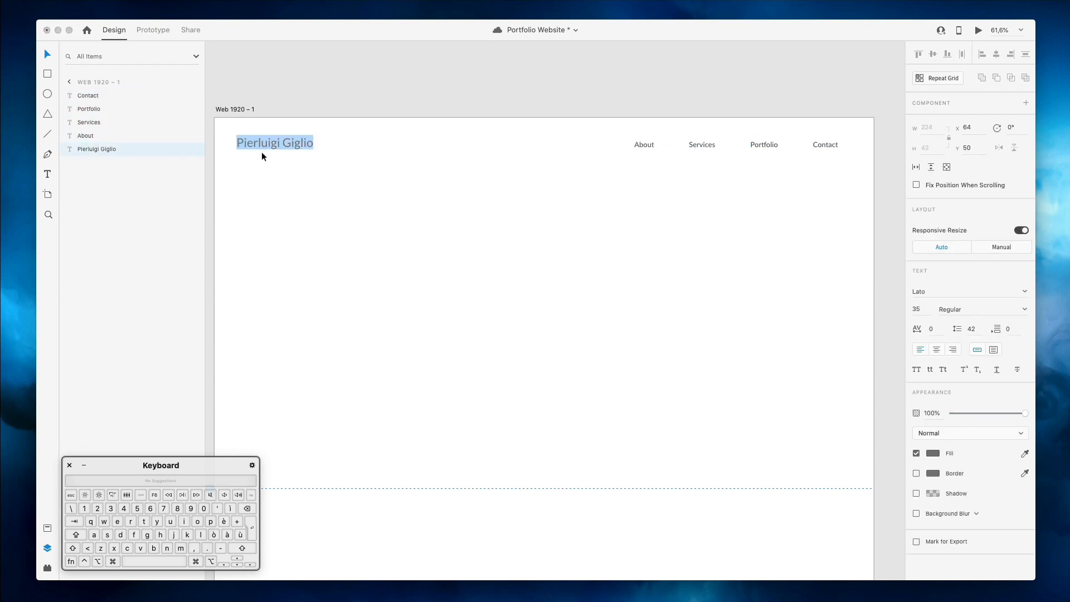
key(Escape)
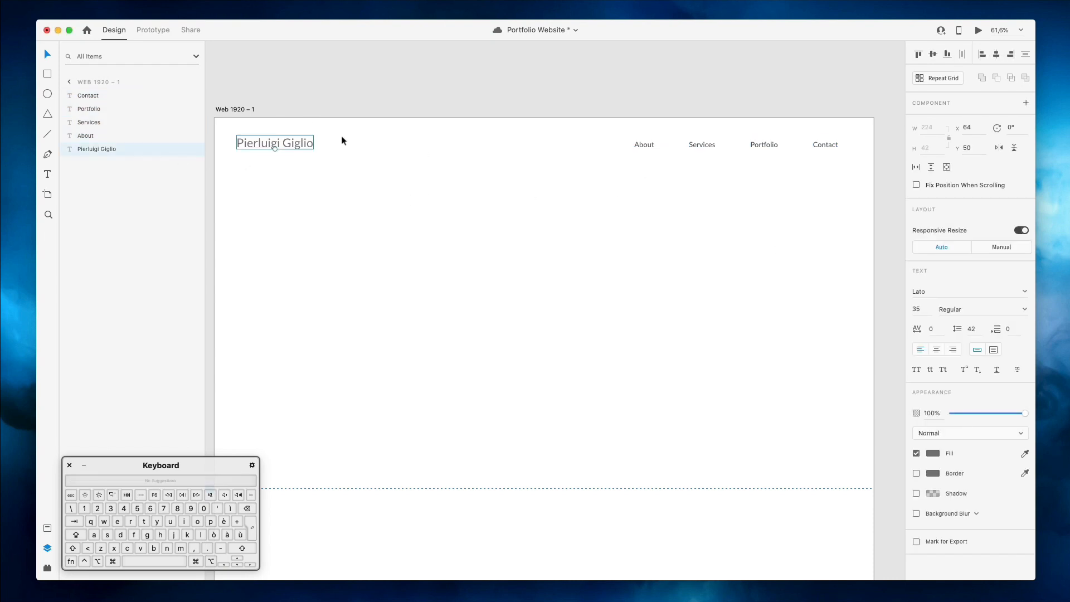
click(914, 371)
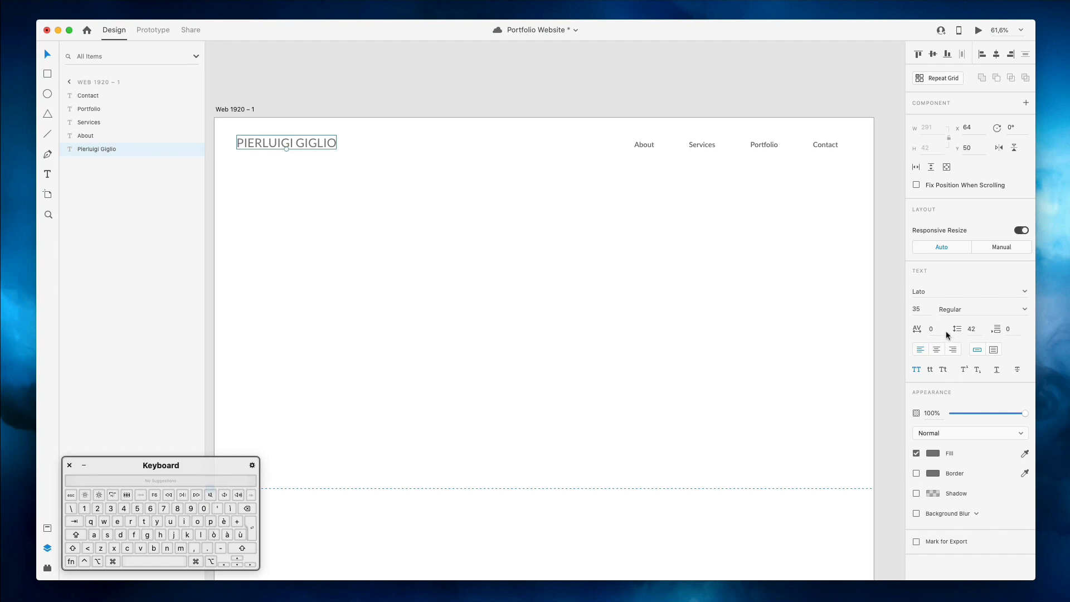
click(1025, 310)
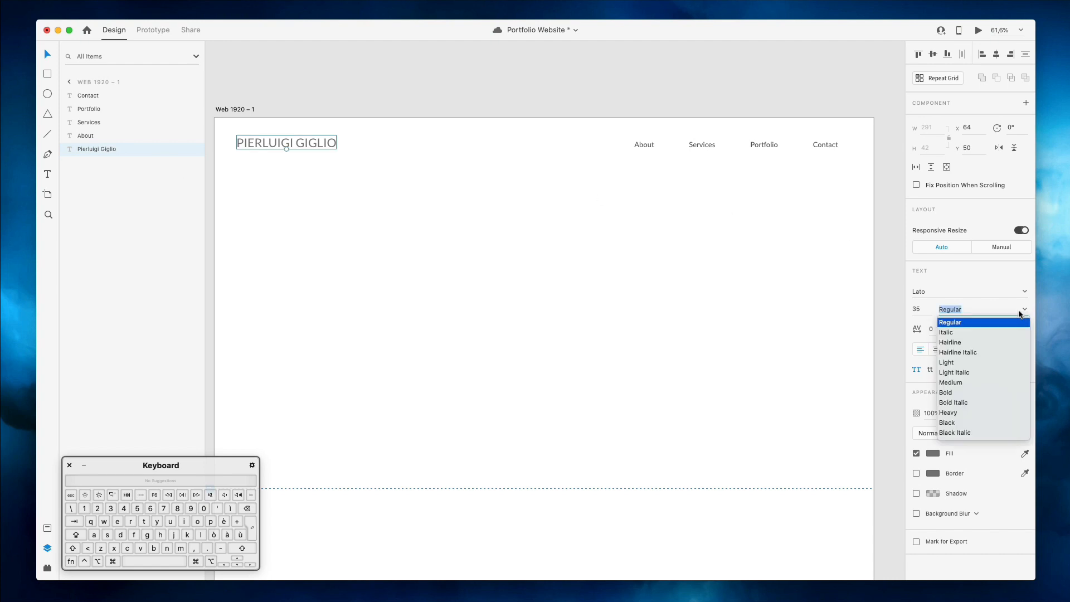
click(958, 392)
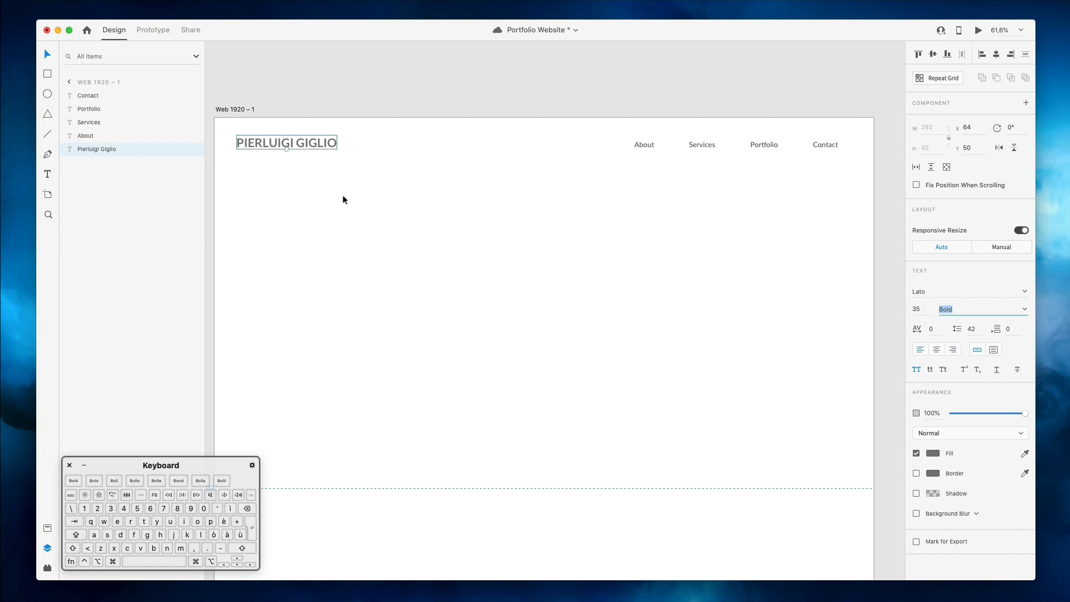
click(928, 453)
drag(842, 432, 781, 494)
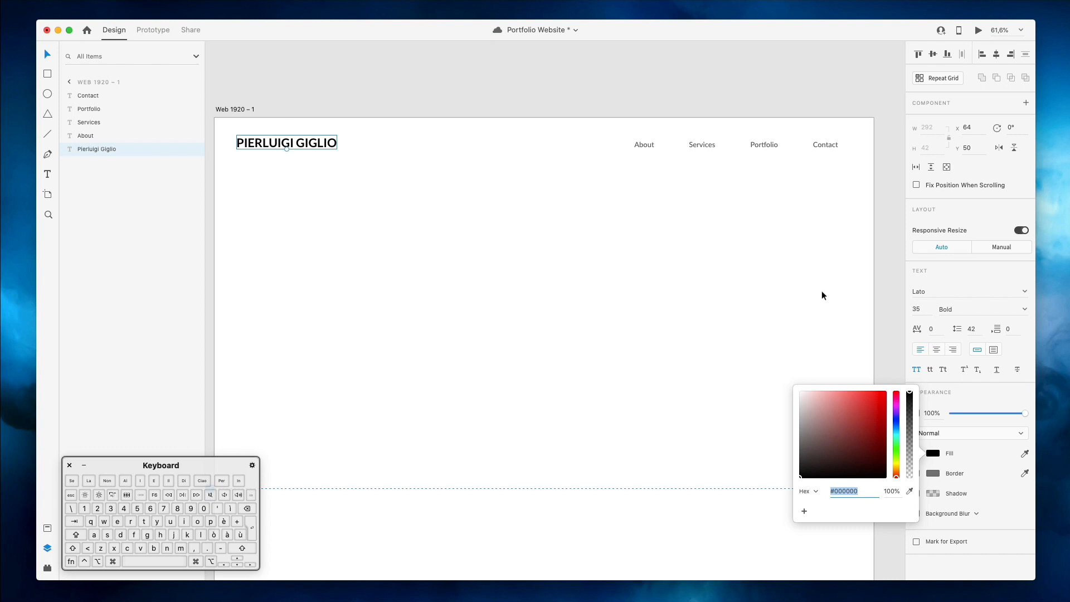
Set the name heading to size 30 with 90 letter spacing
click(923, 310)
key(BackSpace)
text(0)
key(Return)
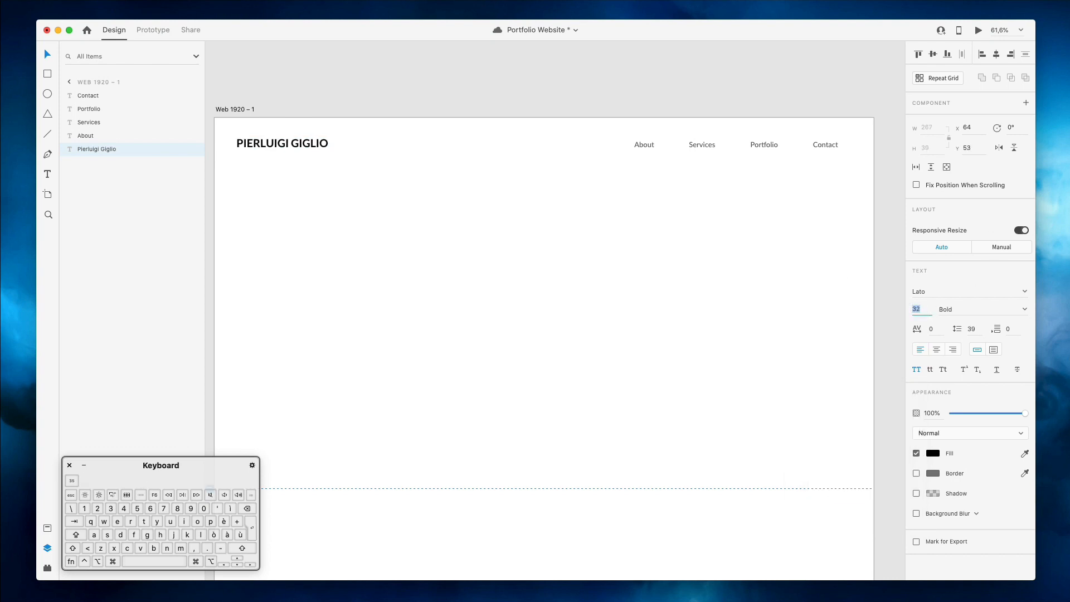
click(932, 329)
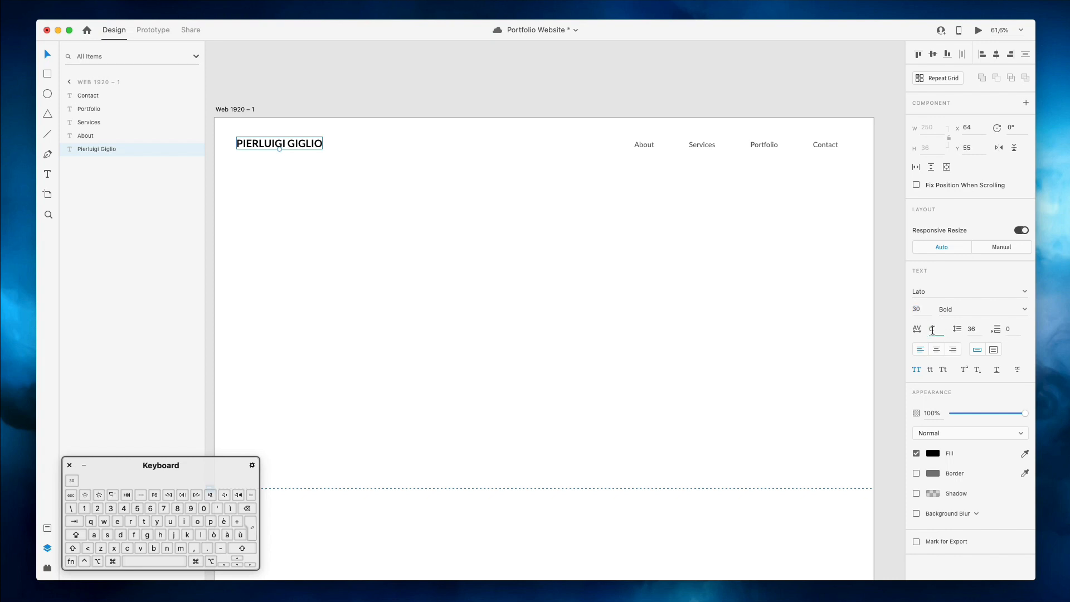
key(shift+Up)
key(shift+Up)
key(shift+Up)
key(shift+Up)
key(shift+Up)
key(shift+Up)
key(shift+Up)
key(shift+Up)
key(shift+Up)
key(shift+Up)
key(shift+Up)
key(shift+Up)
key(shift+Up)
key(shift+Up)
key(shift+Up)
key(shift+Up)
key(shift+Up)
key(shift+Up)
key(shift+Up)
key(shift+Up)
key(shift+Up)
key(shift+Up)
key(shift+Up)
key(shift+Up)
key(shift+Up)
key(shift+Up)
key(shift+Up)
key(shift+Up)
key(shift+Up)
key(shift+Up)
key(shift+Up)
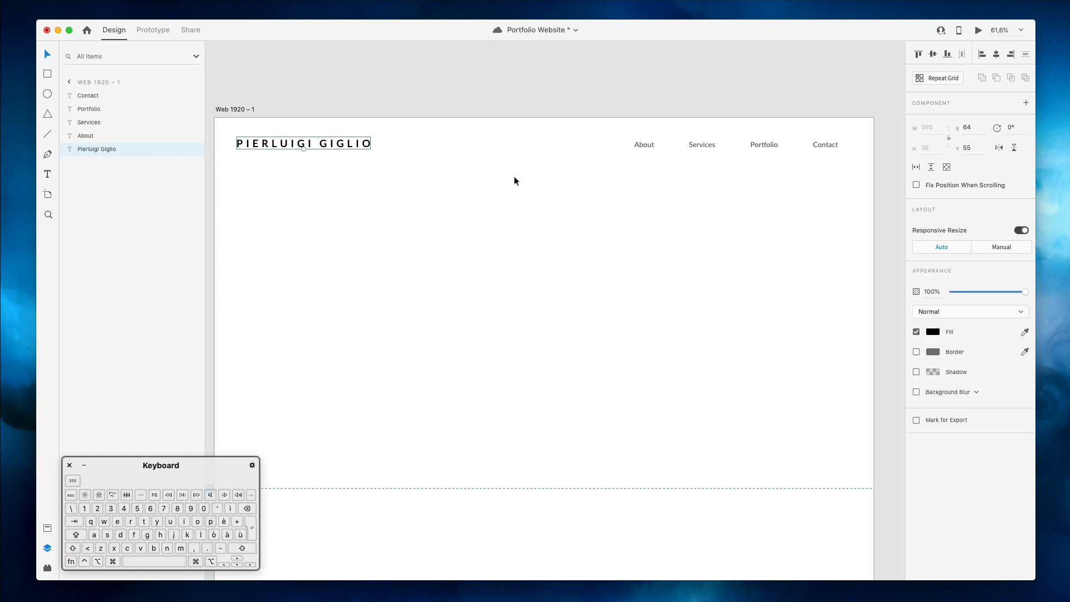
click(513, 176)
scroll(514, 176, down, 3)
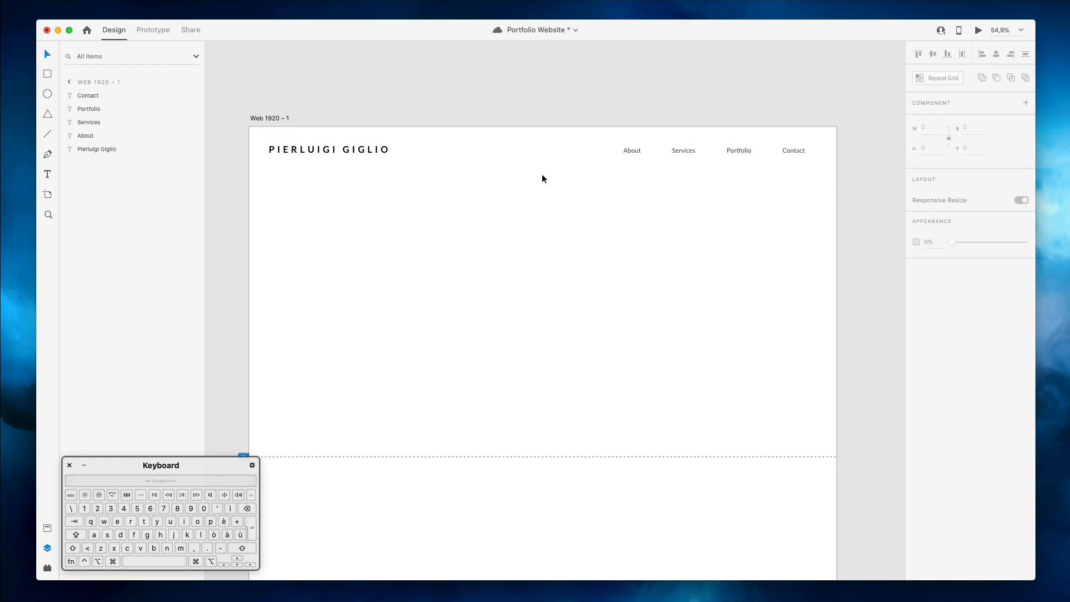
Zoom out over the artboards and save the document
scroll(543, 176, down, 3)
scroll(318, 314, down, 1)
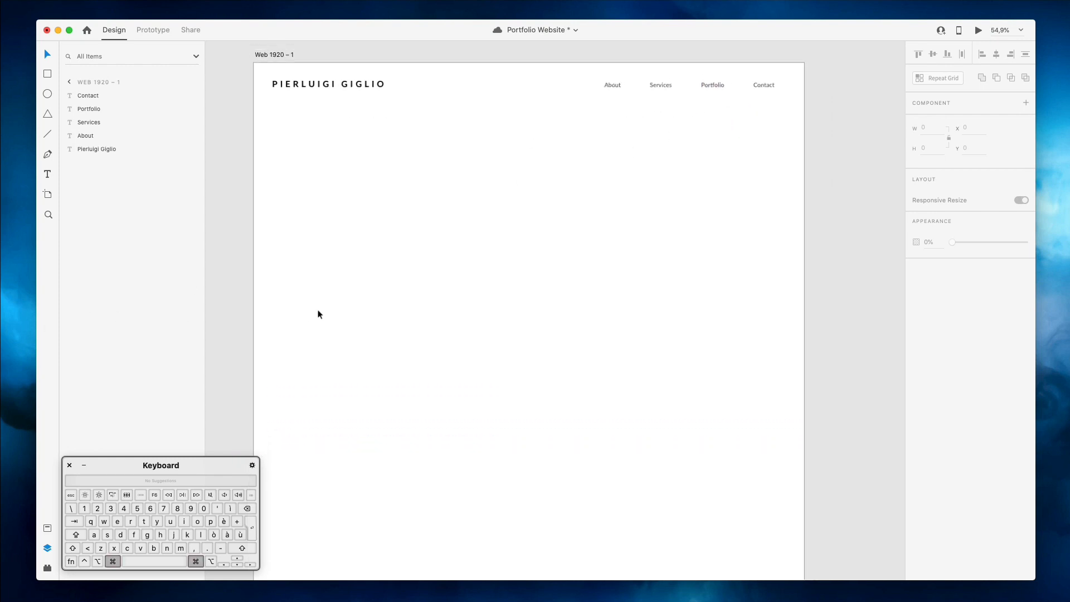
scroll(318, 314, down, 3)
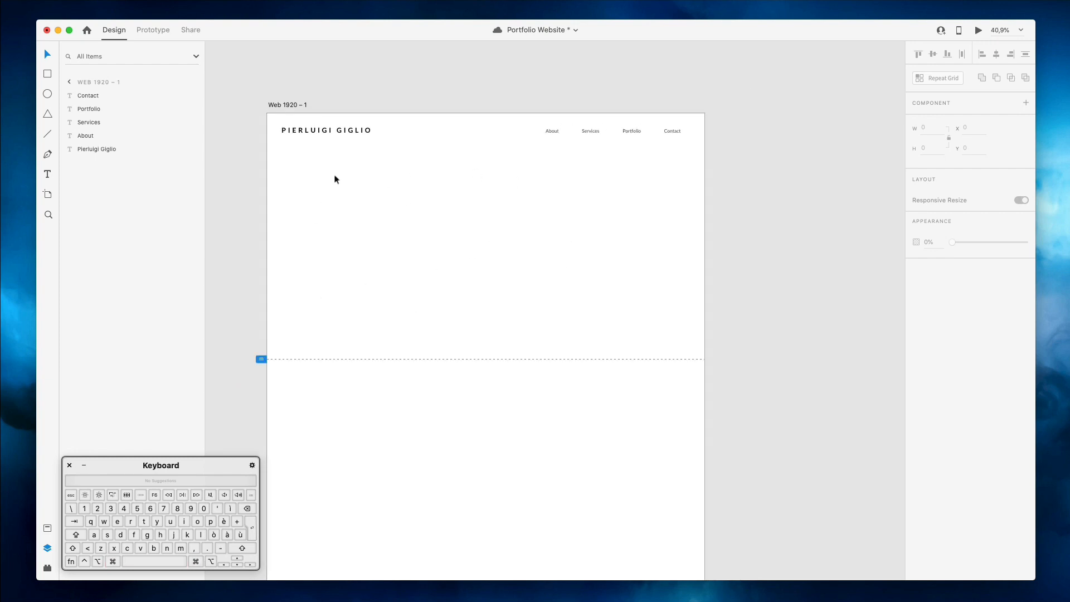
scroll(537, 274, left, 1)
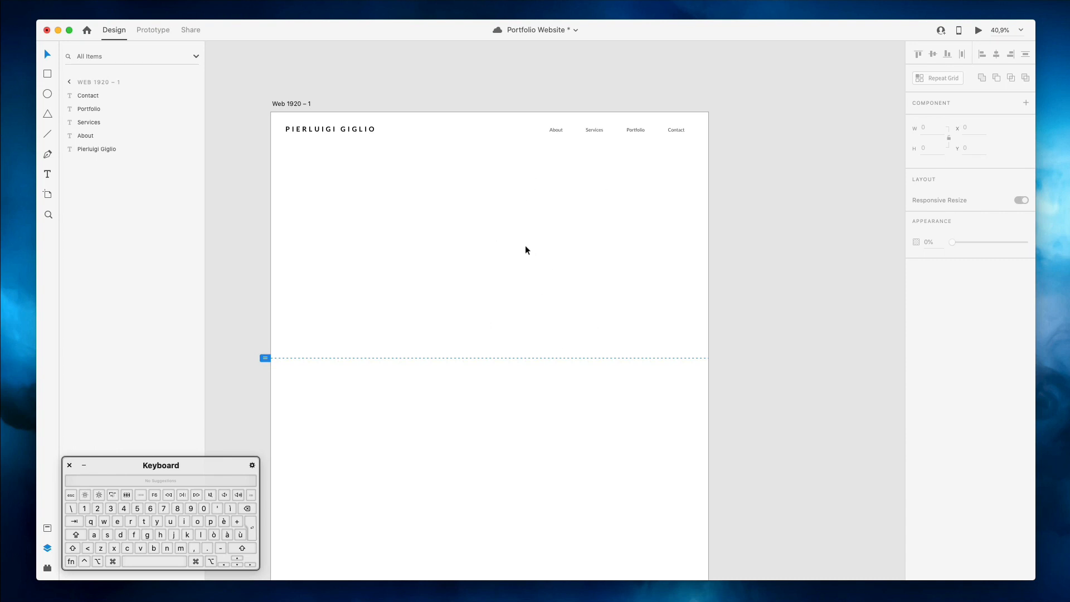
key(super+s)
Pan to the portrait photo and drag it onto the landing page
scroll(525, 250, down, 3)
scroll(525, 249, left, 1)
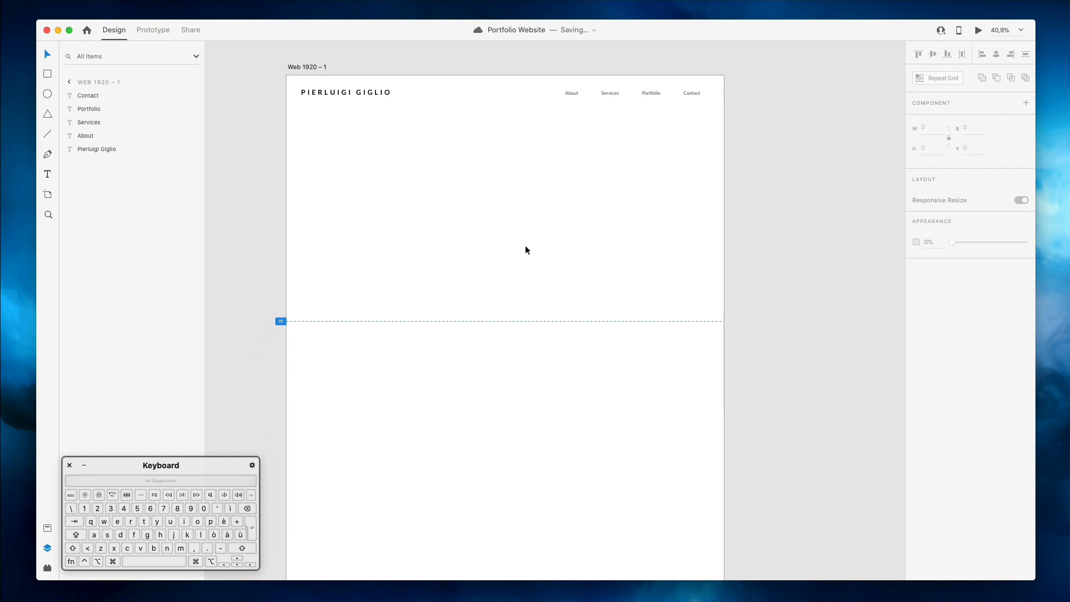
scroll(525, 249, left, 10)
scroll(525, 250, down, 2)
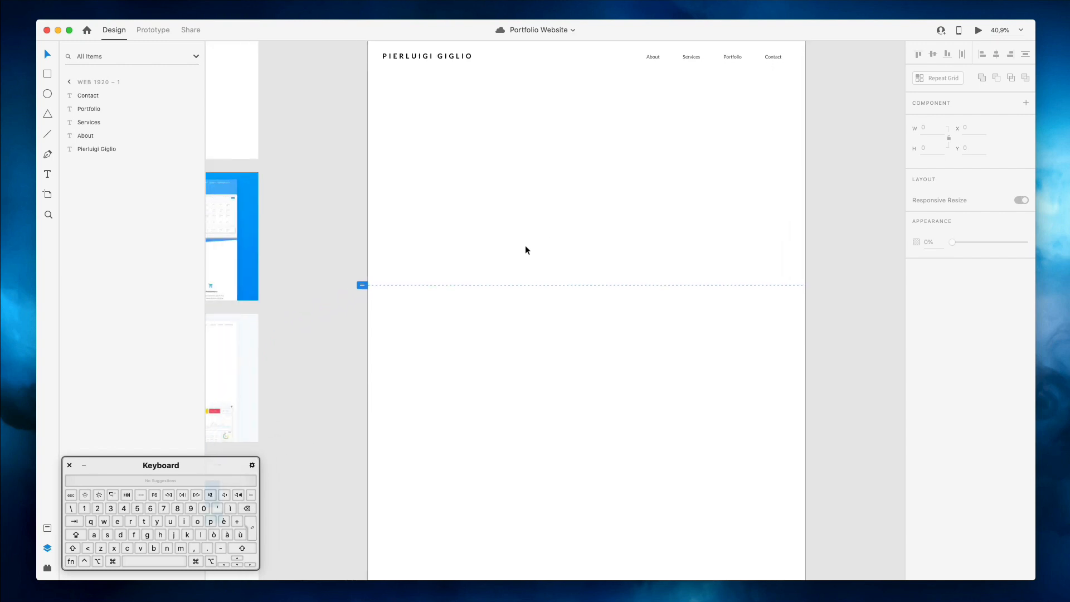
scroll(525, 250, up, 10)
scroll(525, 250, left, 2)
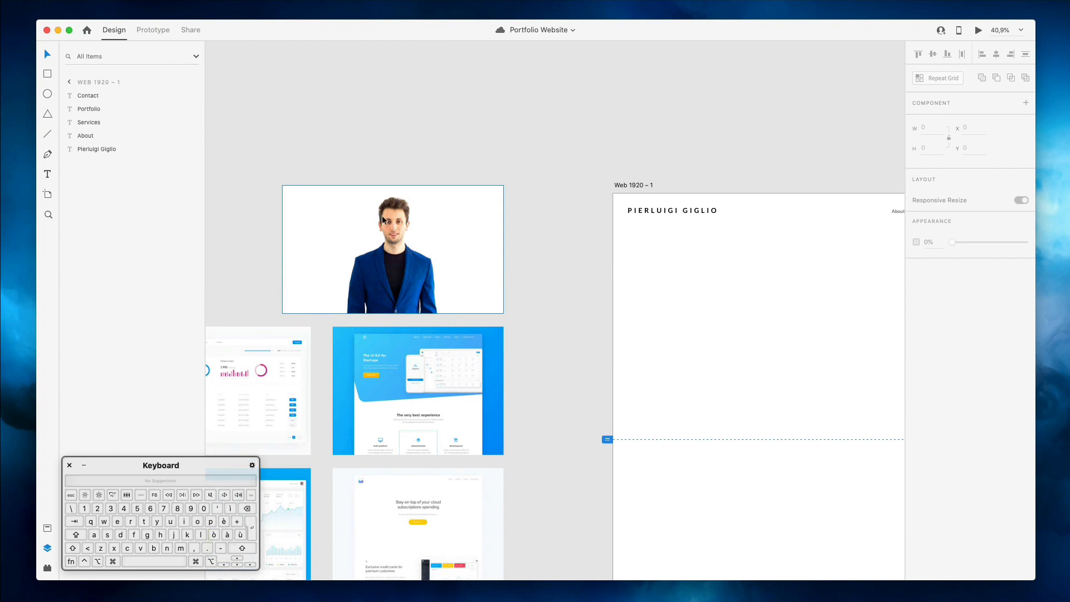
scroll(384, 225, right, 3)
drag(328, 225, 821, 298)
Save, then draw a 498 × 563 rectangle at x 960, y 303 over the portrait
scroll(821, 298, right, 5)
scroll(821, 298, down, 2)
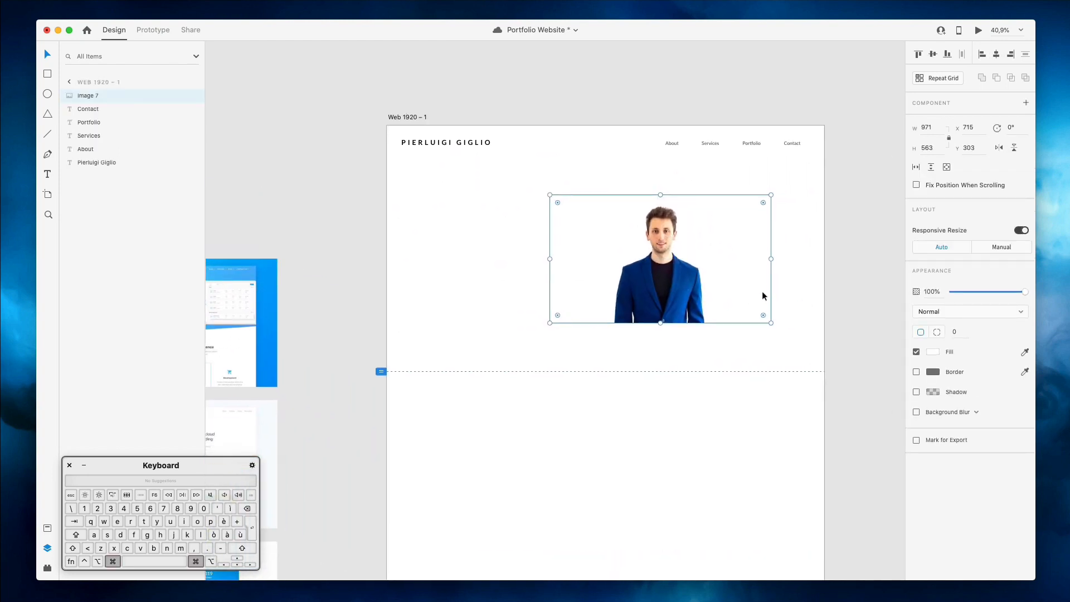
scroll(762, 291, up, 3)
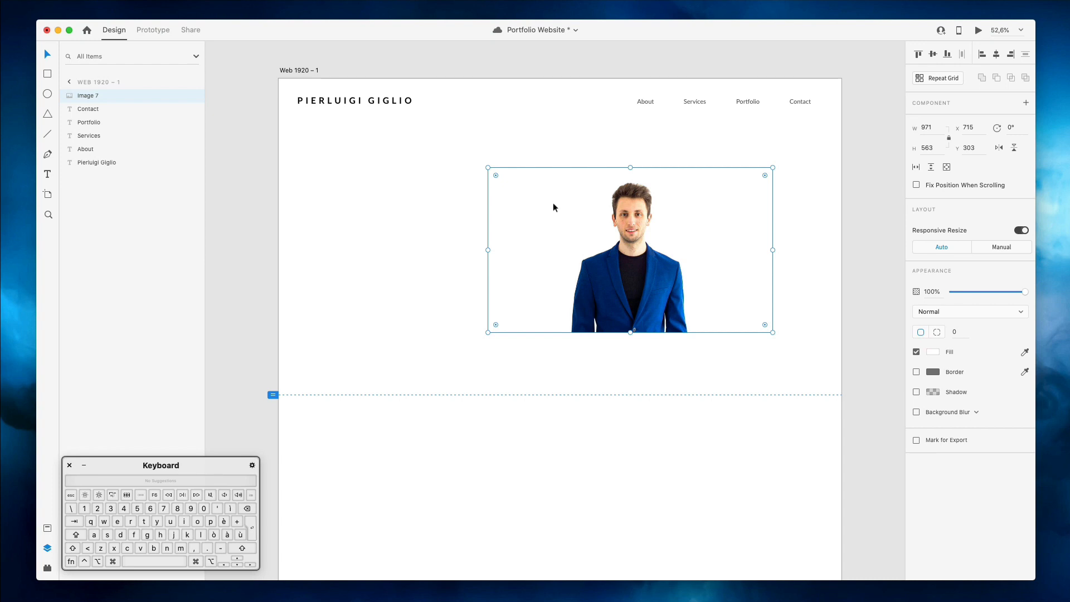
key(super+s)
key(r)
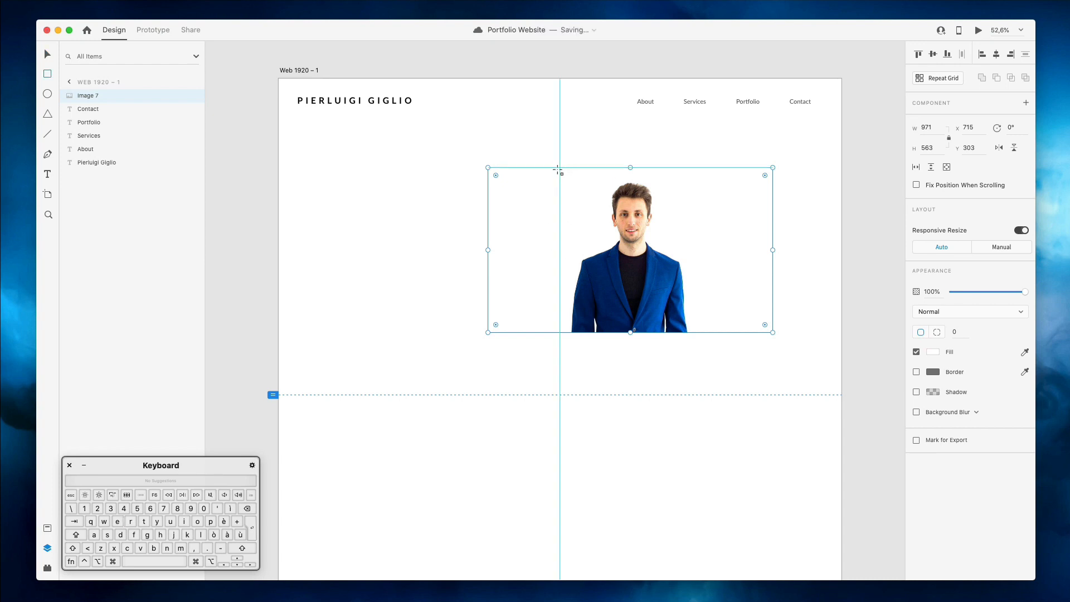
drag(558, 169, 706, 333)
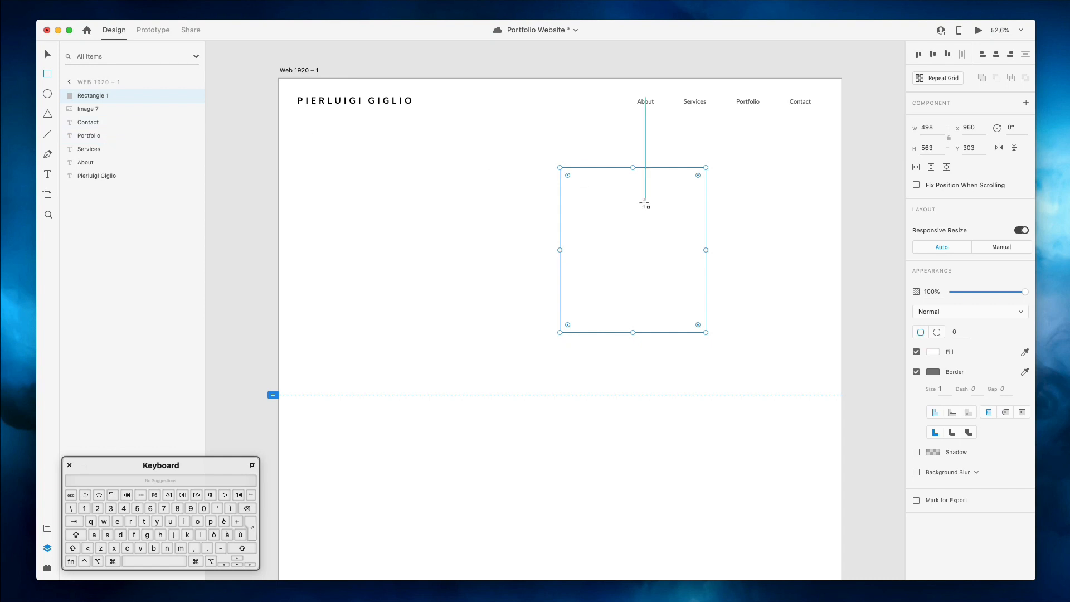
Give the rectangle a light grey fill at 70% opacity
click(933, 353)
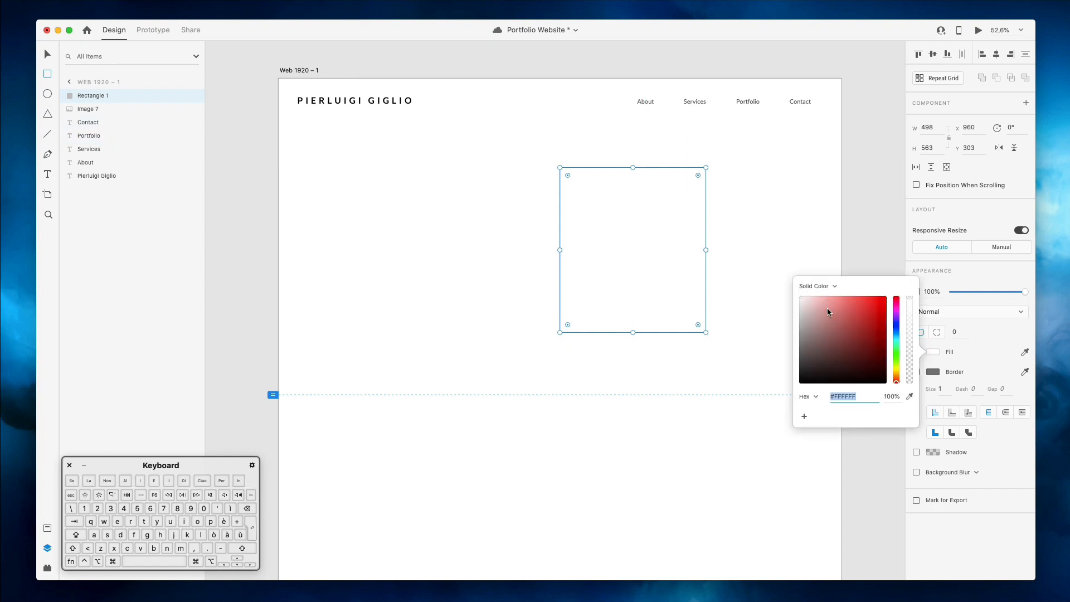
drag(829, 310, 786, 304)
click(708, 229)
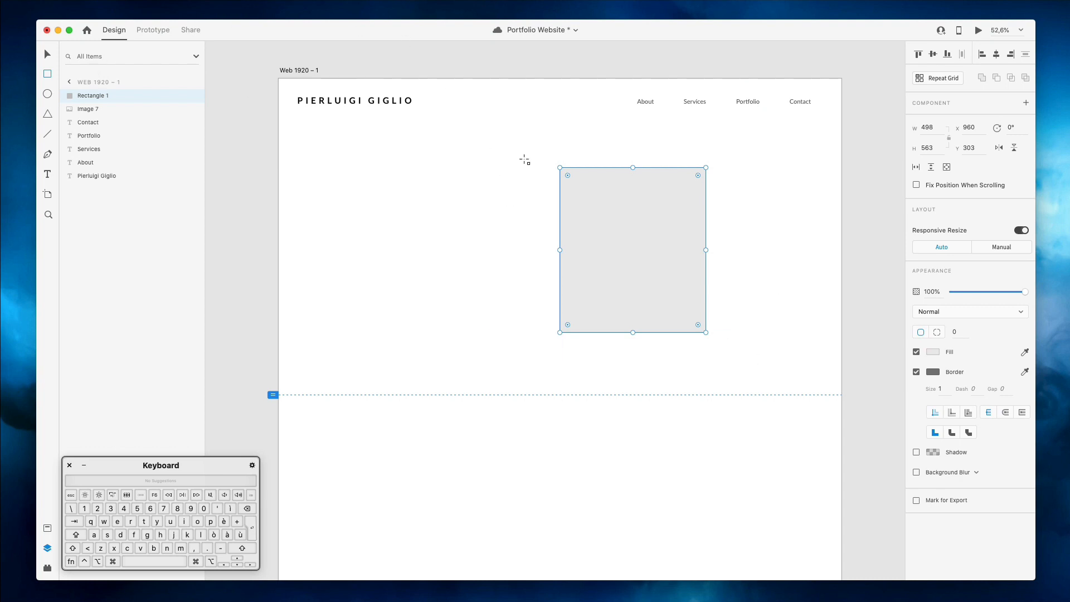
key(7)
key(v)
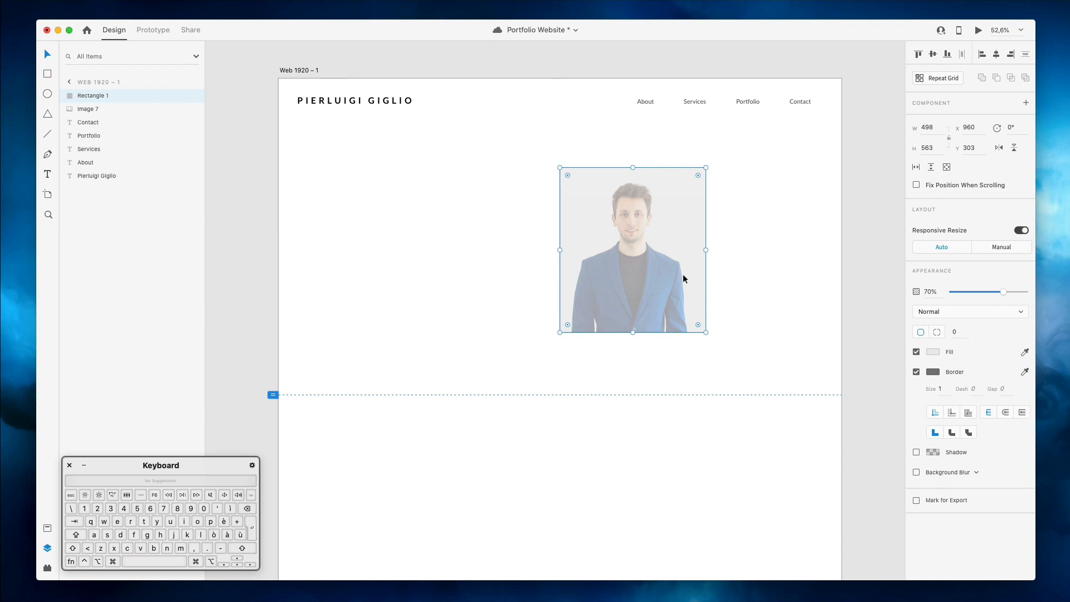
Nudge the rectangle left to x 945 and stack the photo above it in Layers
key(Left)
key(Left)
key(Left)
key(Left)
key(Left)
key(Left)
key(Left)
key(Left)
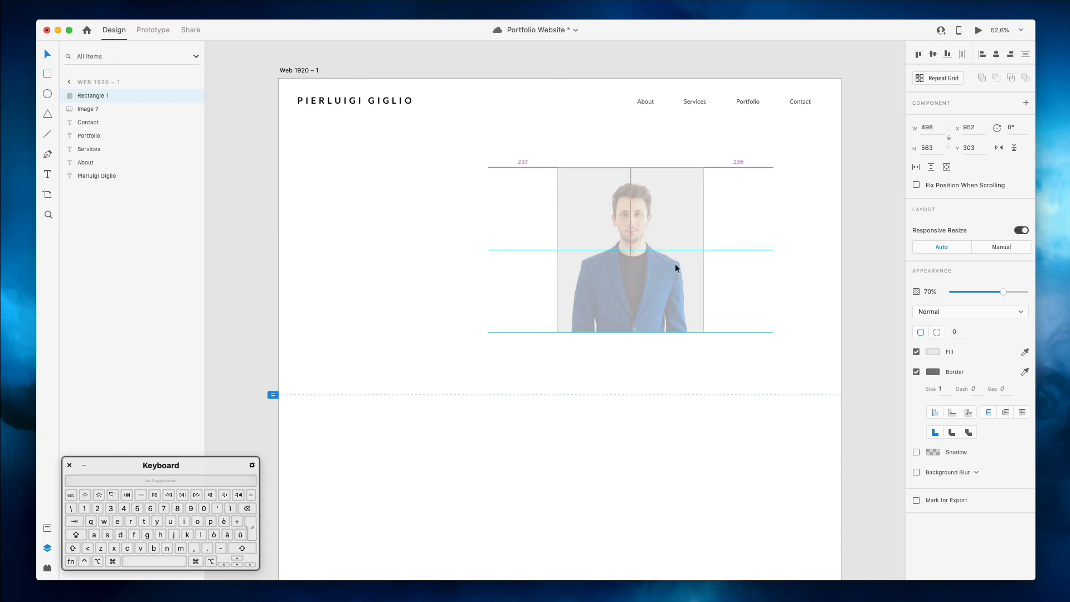
key(Left)
key(Left)
key(Left)
key(Left)
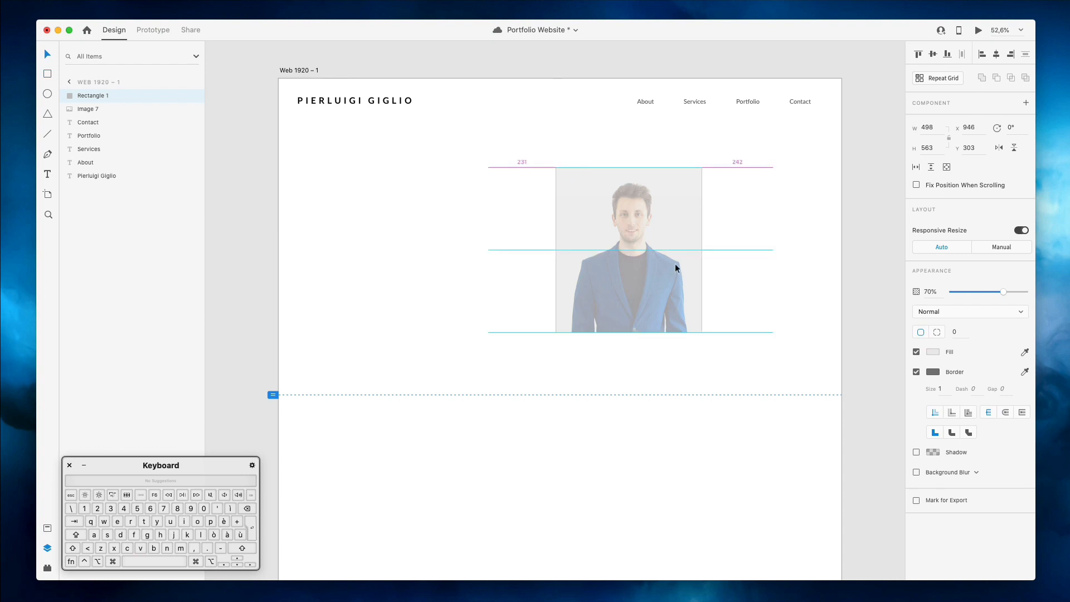
key(Left)
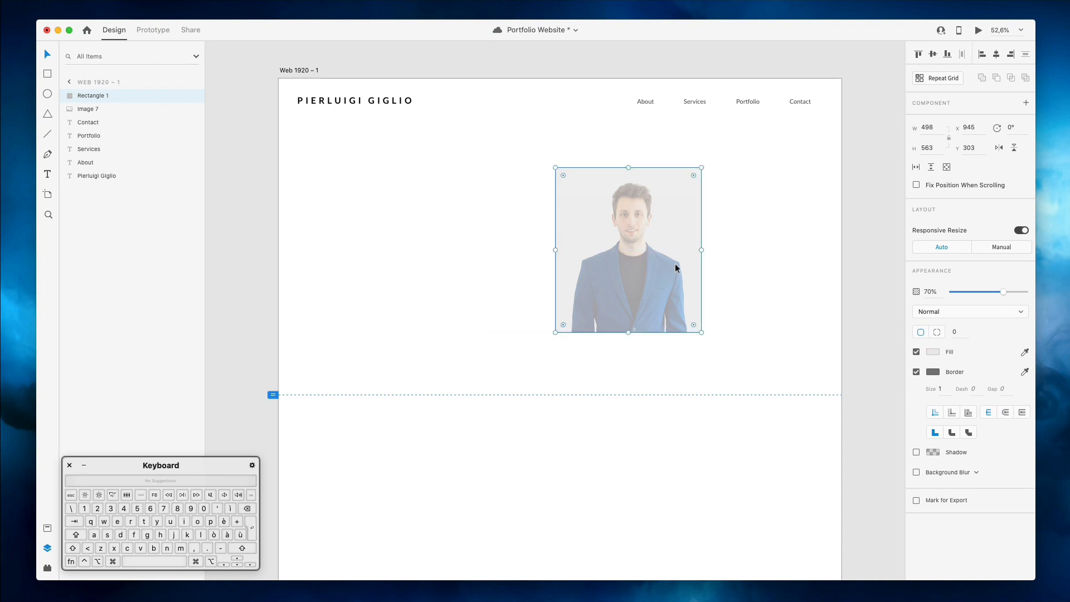
drag(90, 98, 88, 110)
shift+click(93, 94)
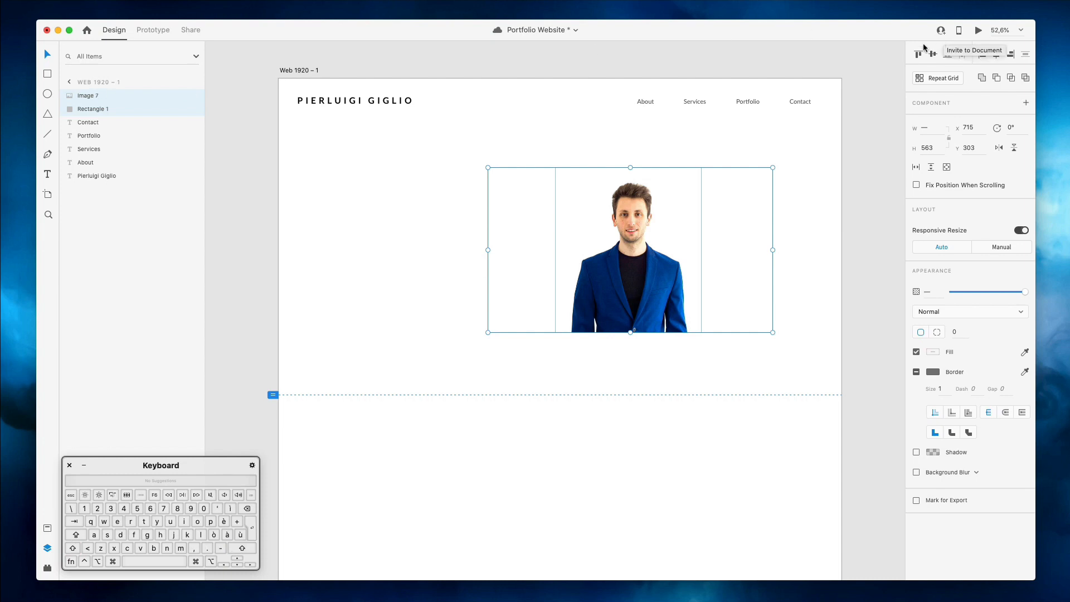
Mask the portrait with the rectangle, then move it right and enlarge it proportionally on the hero
right_click(619, 255)
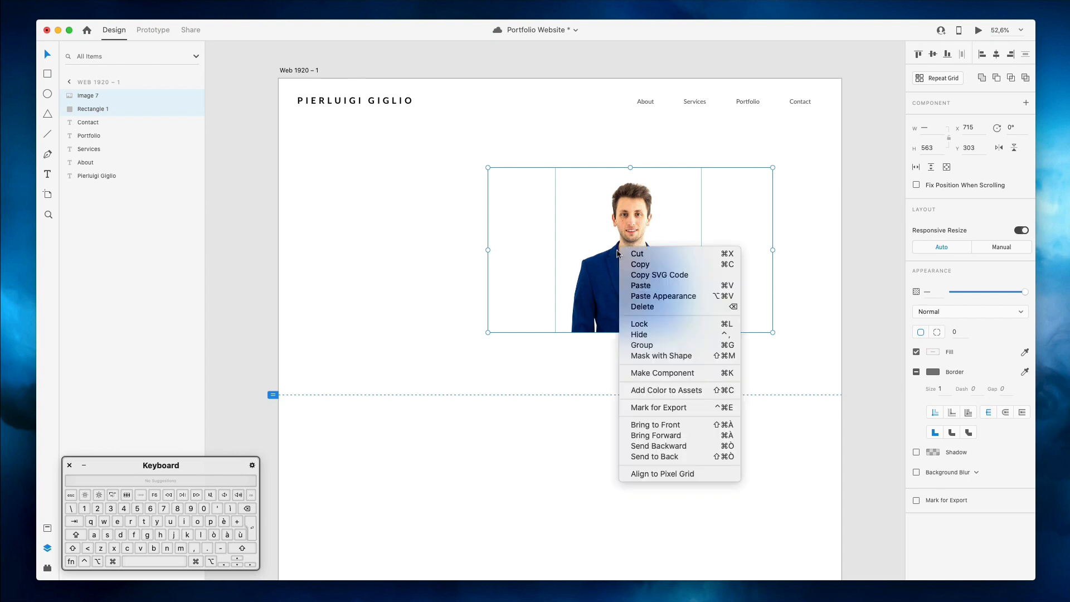
click(677, 359)
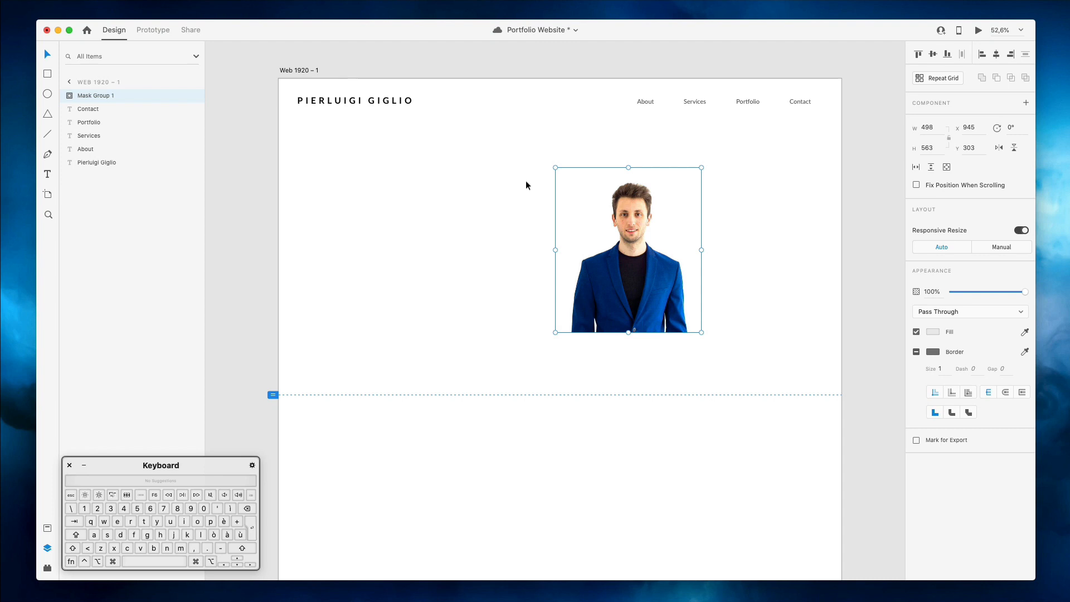
click(503, 170)
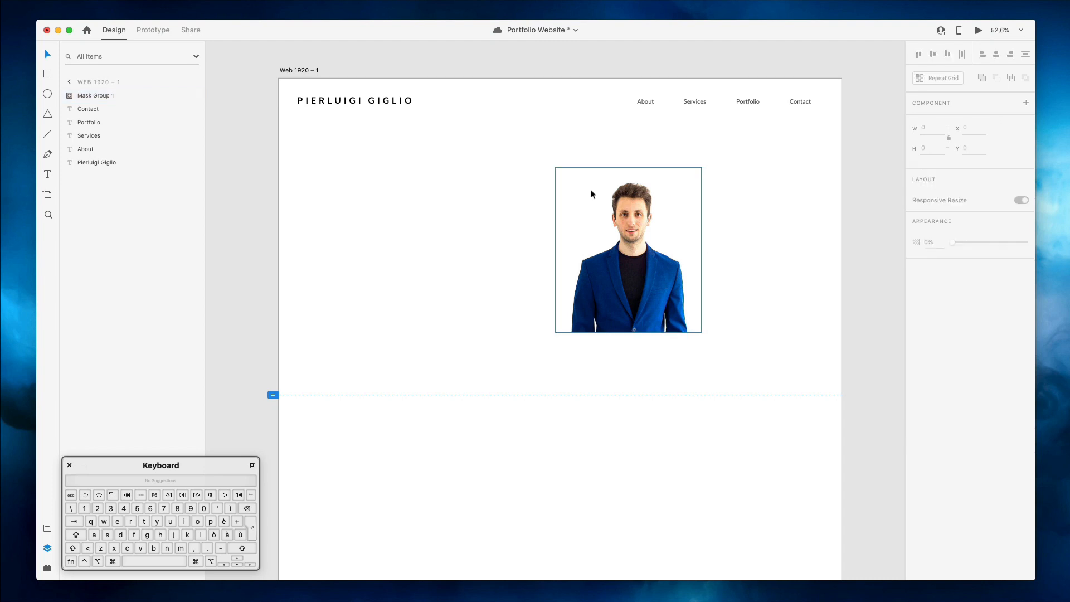
click(599, 199)
drag(633, 170, 727, 270)
drag(644, 231, 557, 143)
mouse_move(669, 215)
mouse_down()
mouse_move(700, 219)
mouse_move(677, 217)
mouse_up()
click(409, 157)
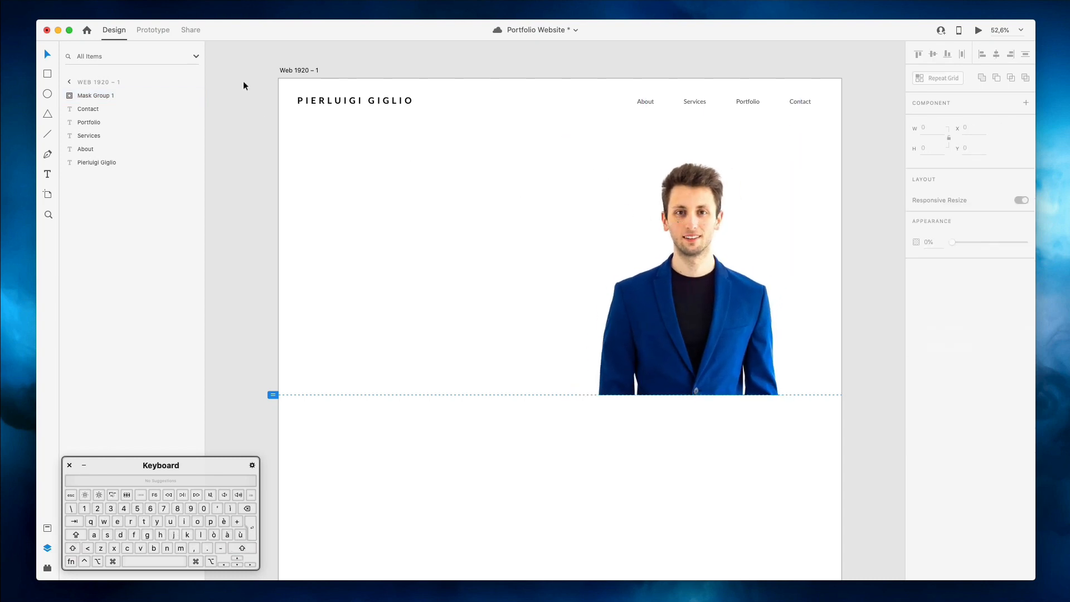
Draw a 1920×1080 background rectangle and send it to the bottom of the layers
key(r)
drag(279, 79, 840, 397)
drag(92, 95, 91, 198)
Fill the background rectangle with the jacket's blue, brightened to #0048ED
click(1025, 352)
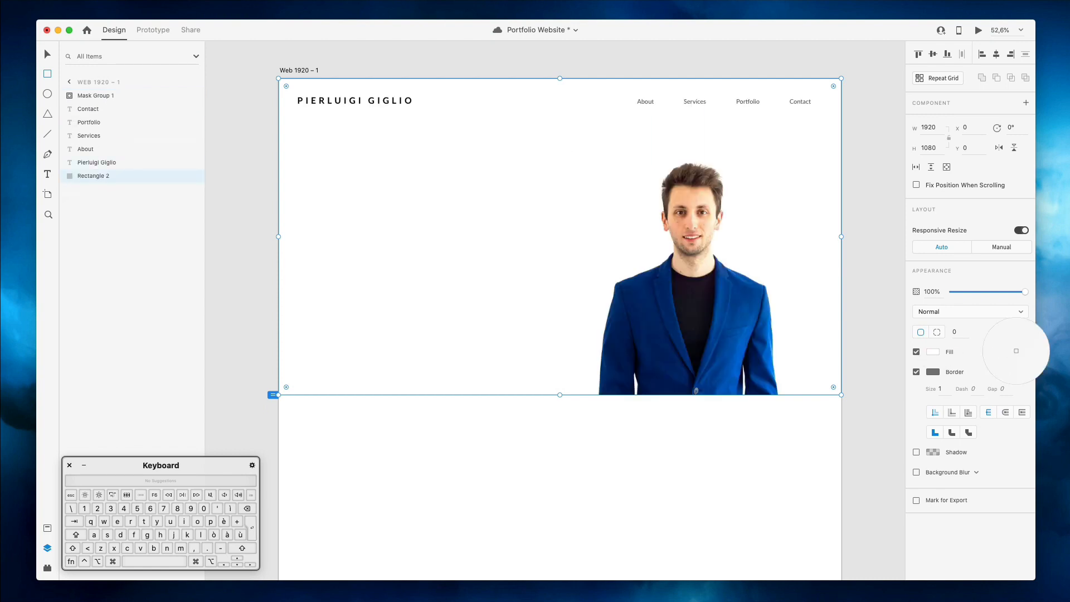
click(727, 312)
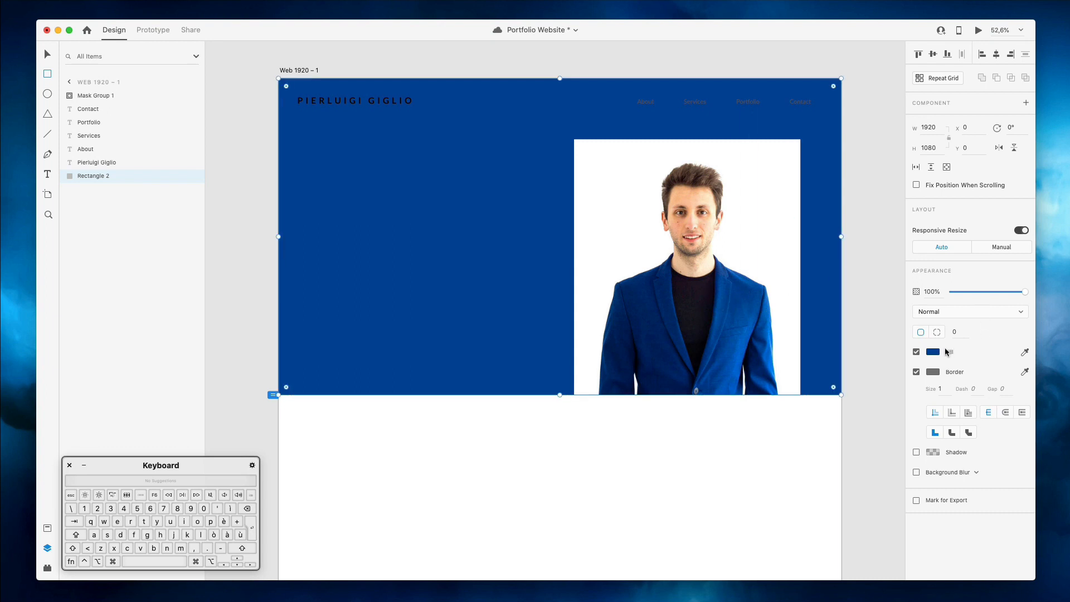
click(933, 352)
mouse_move(850, 339)
mouse_down()
mouse_move(891, 325)
mouse_move(908, 295)
mouse_up()
click(577, 190)
click(323, 71)
Make the name and the four navigation links white (#FFFFFF)
drag(323, 74, 817, 124)
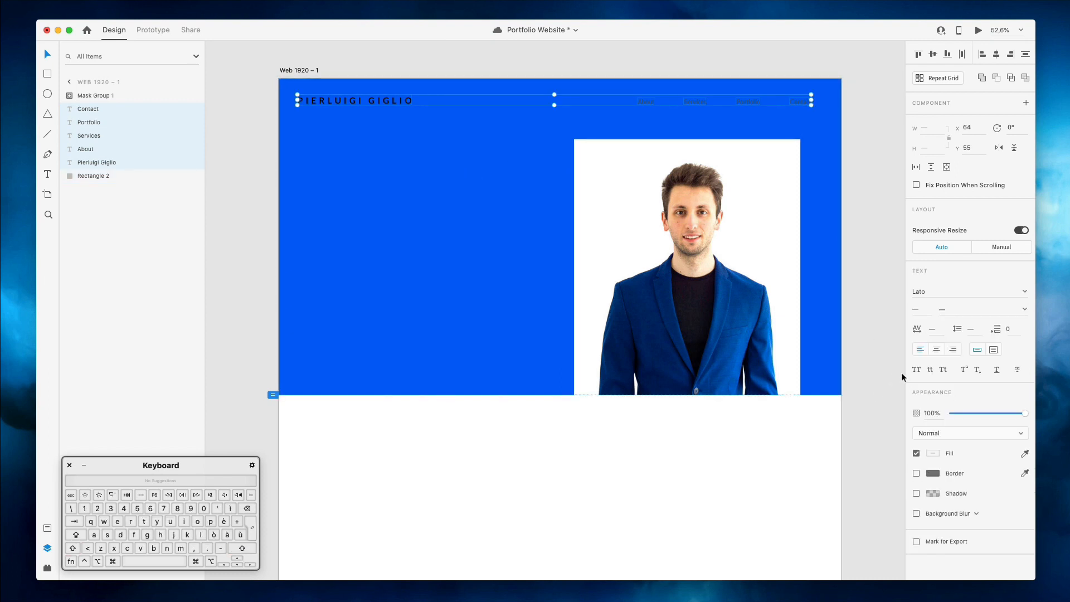
click(933, 453)
drag(834, 414, 543, 206)
click(251, 202)
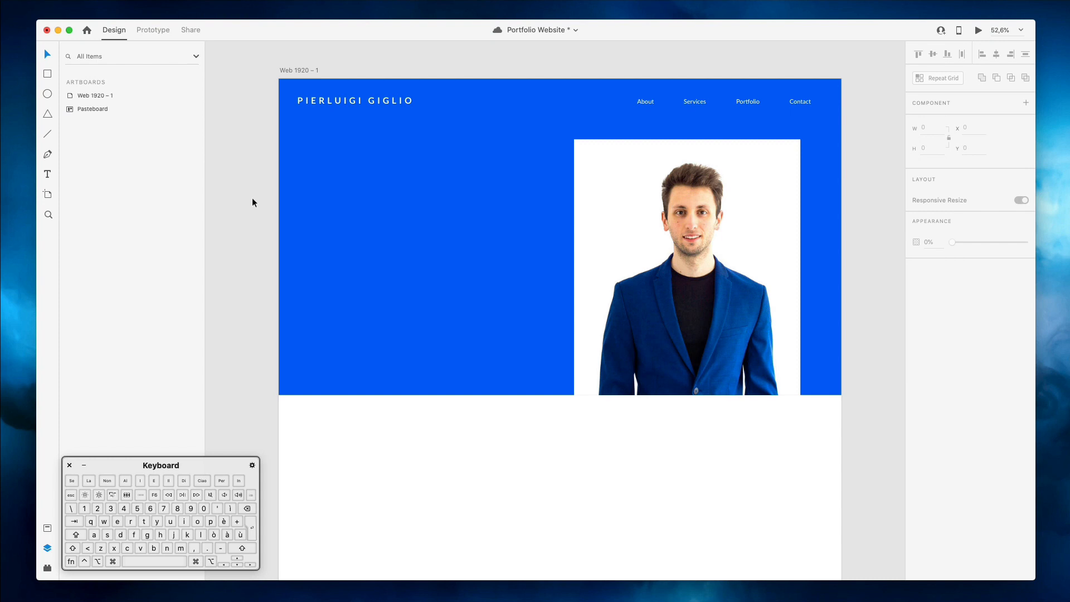
click(461, 227)
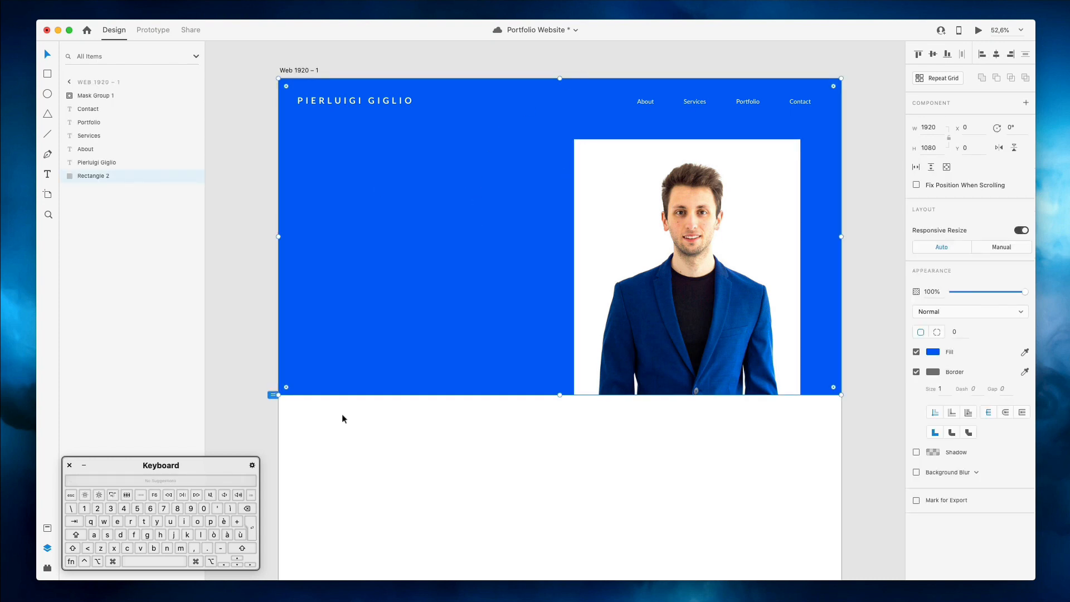
Extend the blue background rectangle down to 1920 × 3322
drag(559, 395, 564, 570)
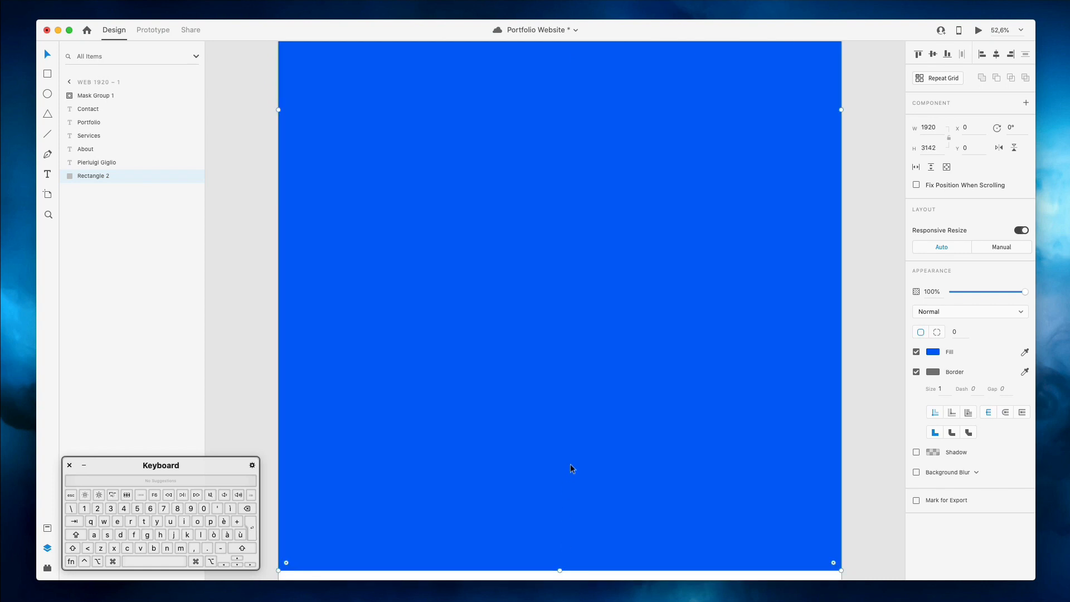
scroll(570, 464, up, 6)
scroll(571, 464, up, 3)
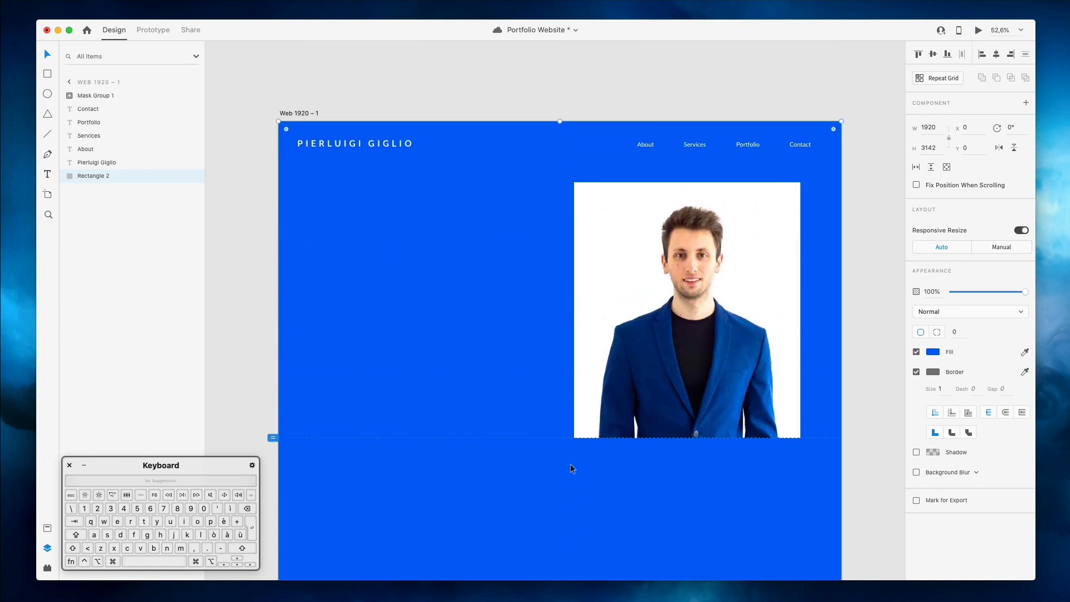
right_click(453, 246)
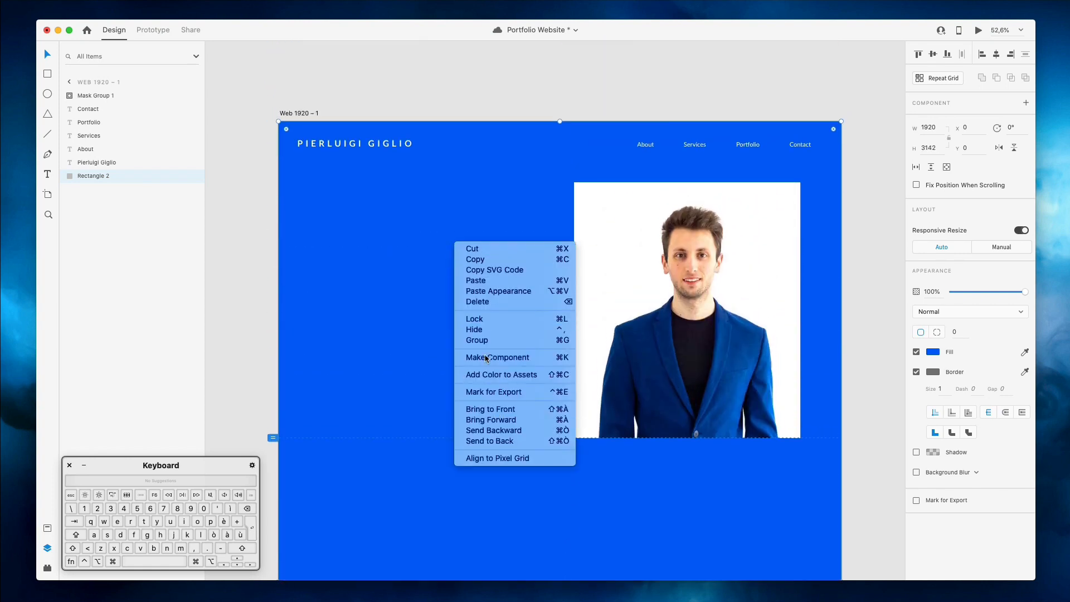
click(408, 393)
scroll(407, 390, down, 3)
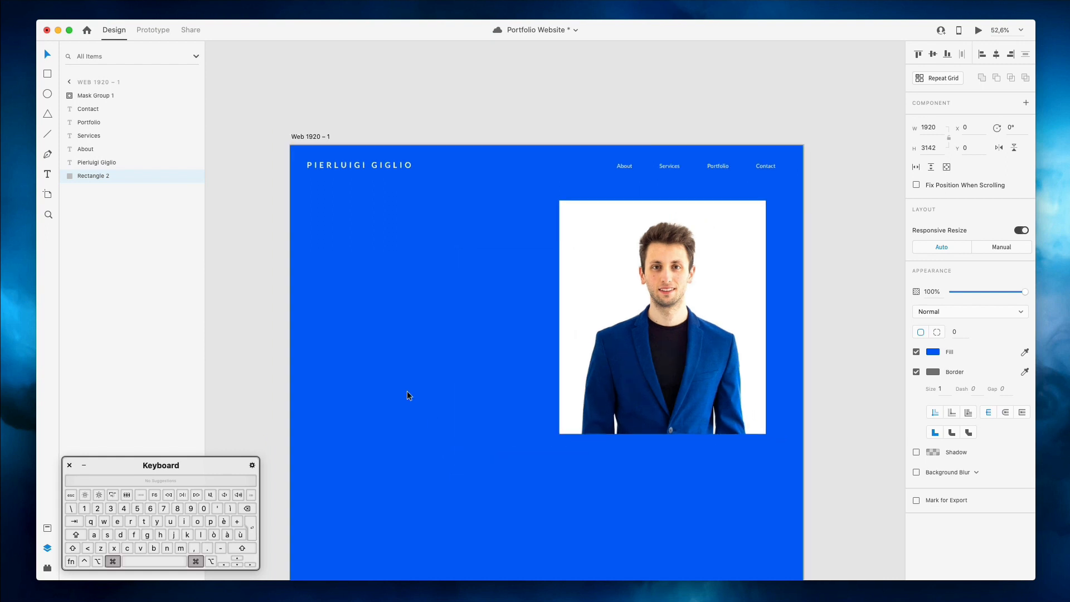
scroll(407, 390, down, 5)
scroll(416, 382, down, 5)
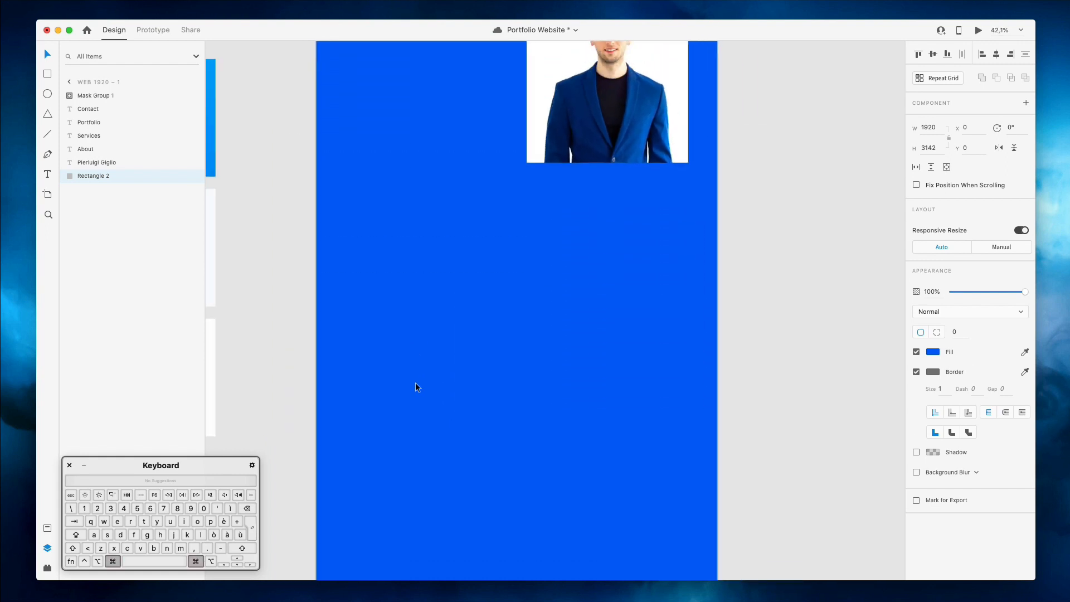
scroll(419, 390, down, 1)
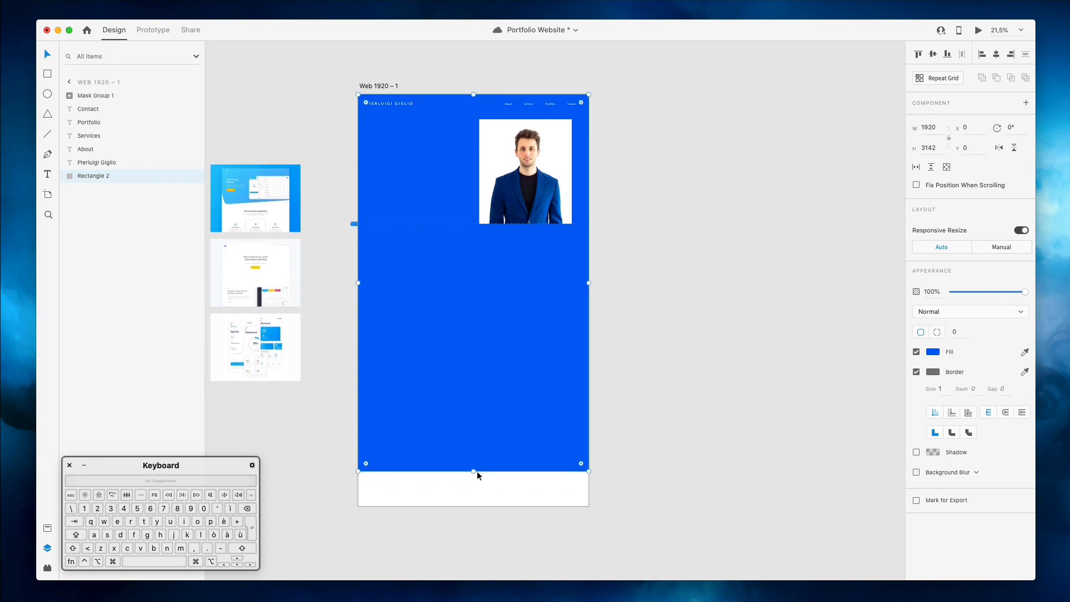
drag(473, 473, 473, 493)
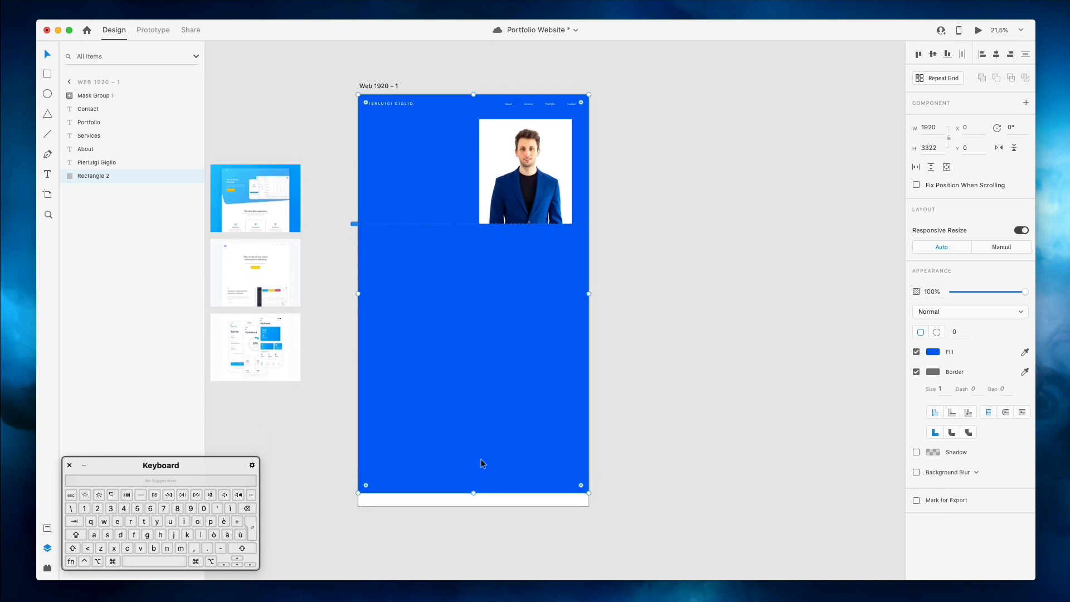
Lock the blue background rectangle in place
right_click(473, 444)
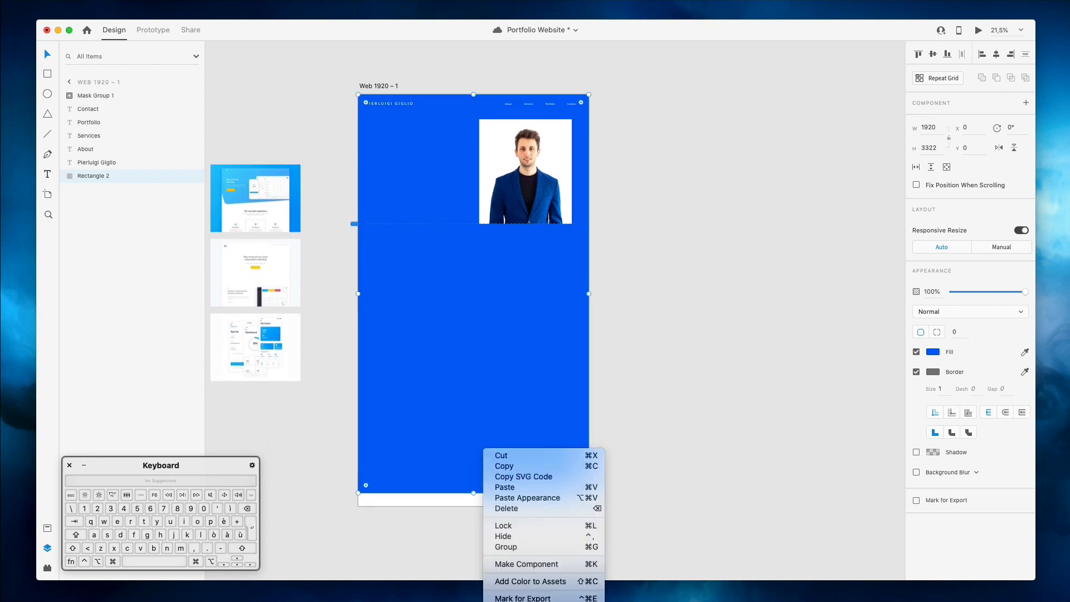
click(656, 264)
scroll(540, 162, up, 5)
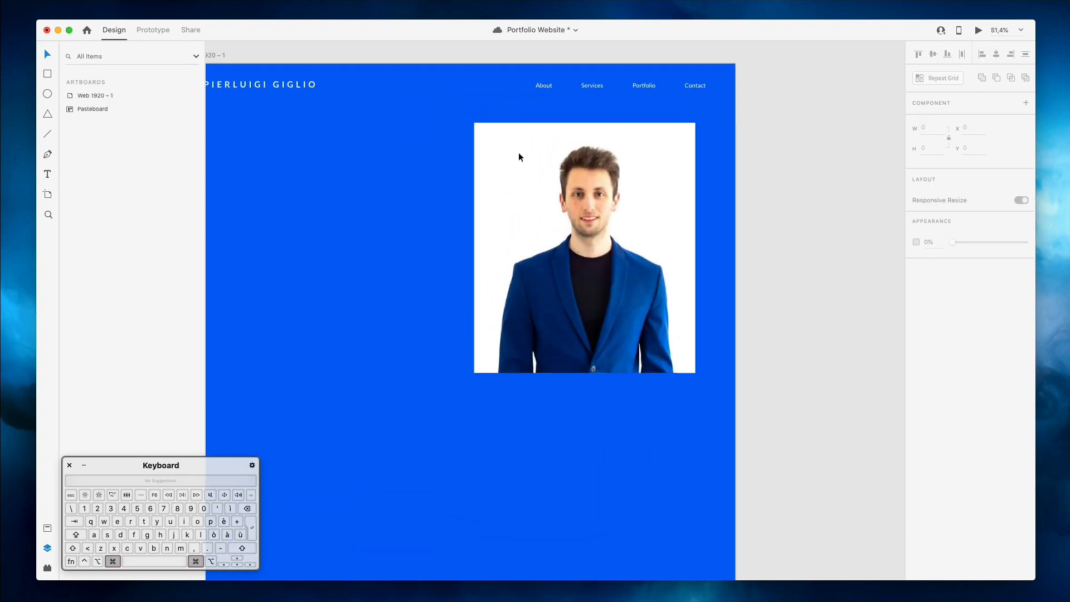
double_click(518, 152)
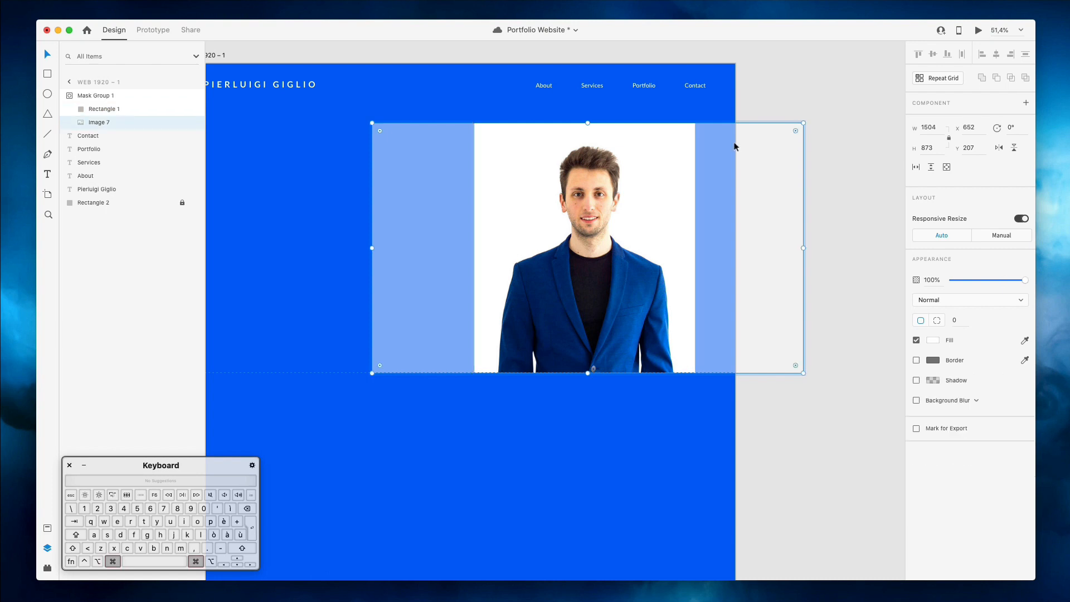
Tighten the portrait's mask frame to 699 × 826 at x 1048, y 254
drag(588, 123, 586, 134)
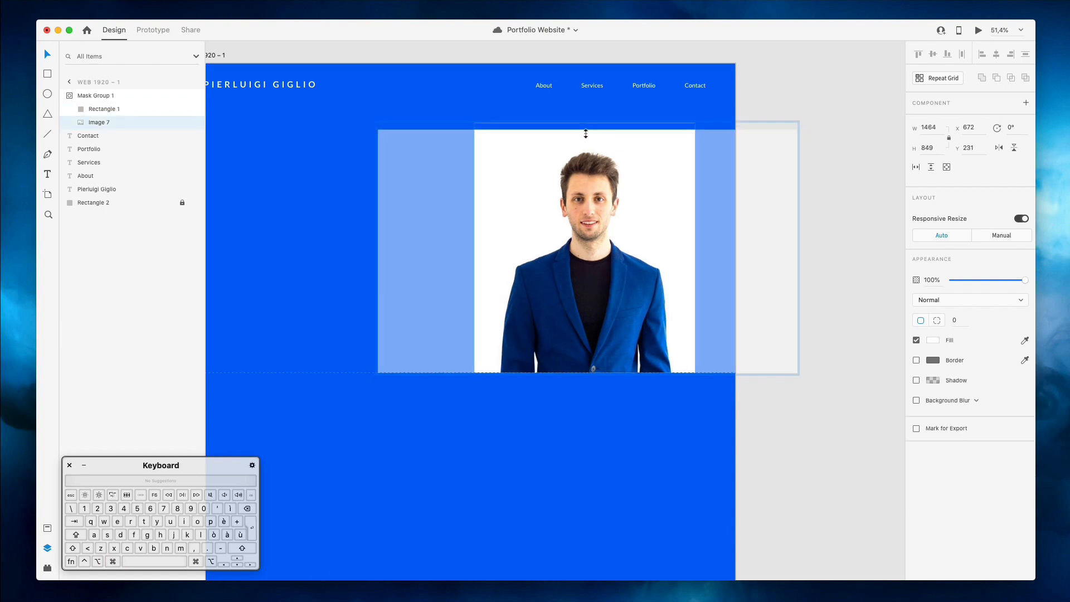
key(super+z)
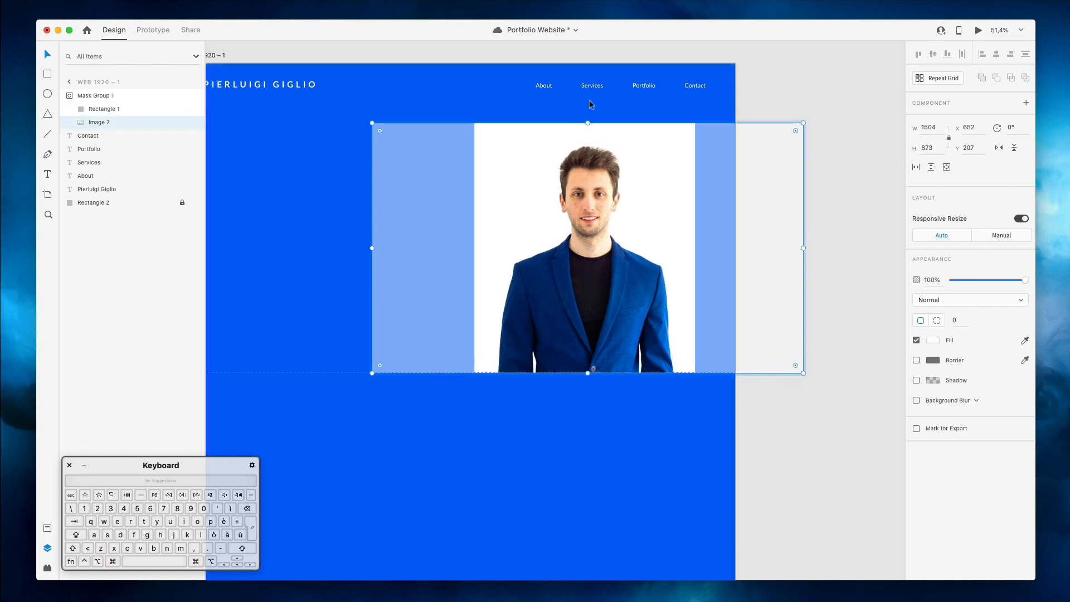
click(96, 109)
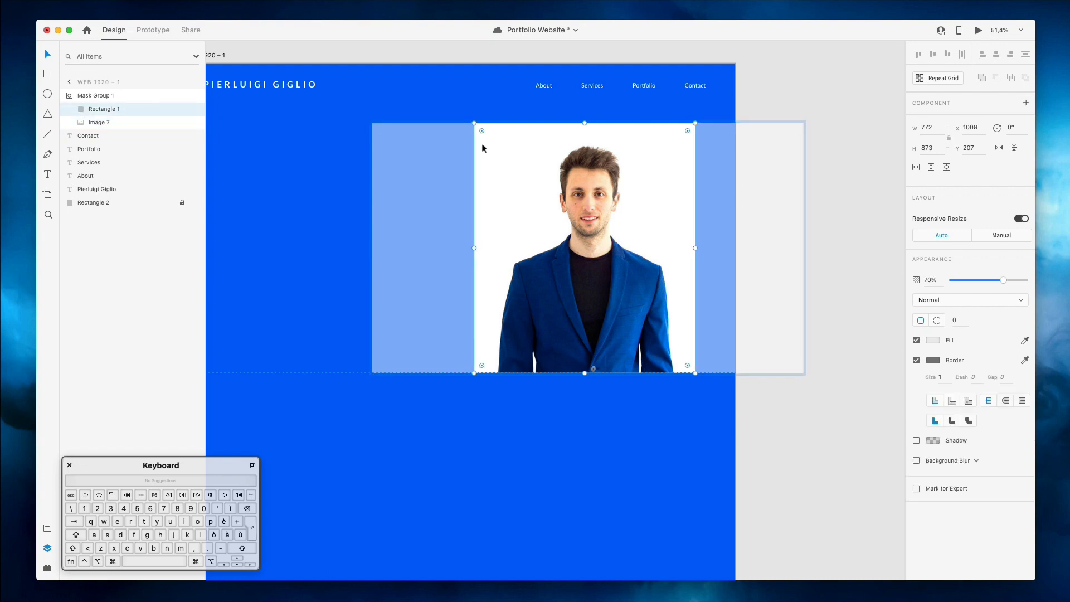
mouse_move(471, 126)
mouse_down()
mouse_move(497, 143)
mouse_move(486, 137)
mouse_up()
drag(695, 140, 685, 138)
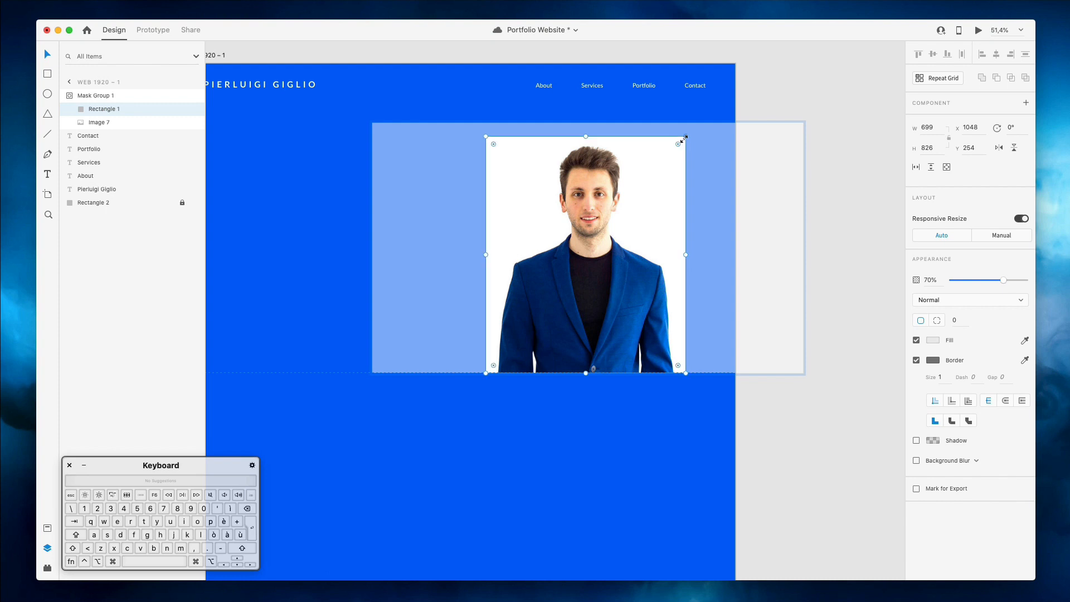
click(819, 108)
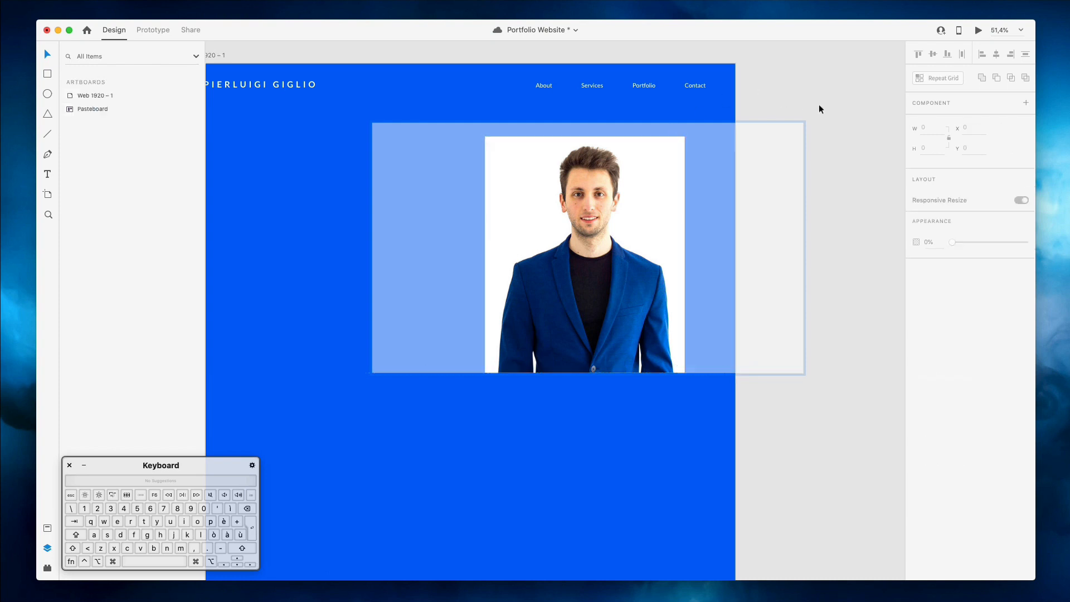
Show a 12-column layout grid with 16 gutters on the artboard and save
scroll(693, 184, left, 3)
scroll(680, 178, up, 3)
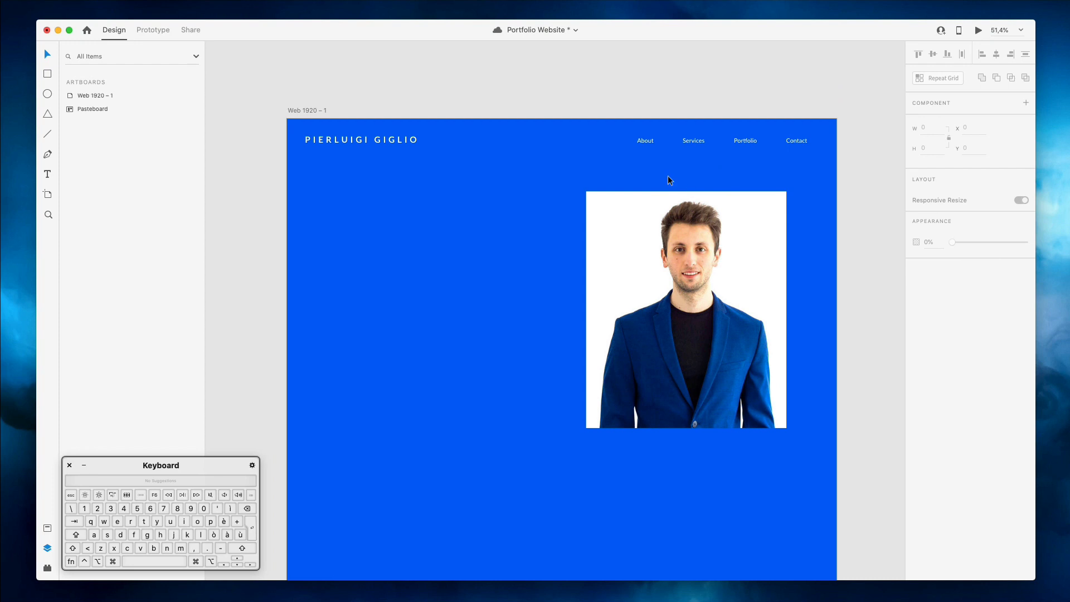
click(346, 177)
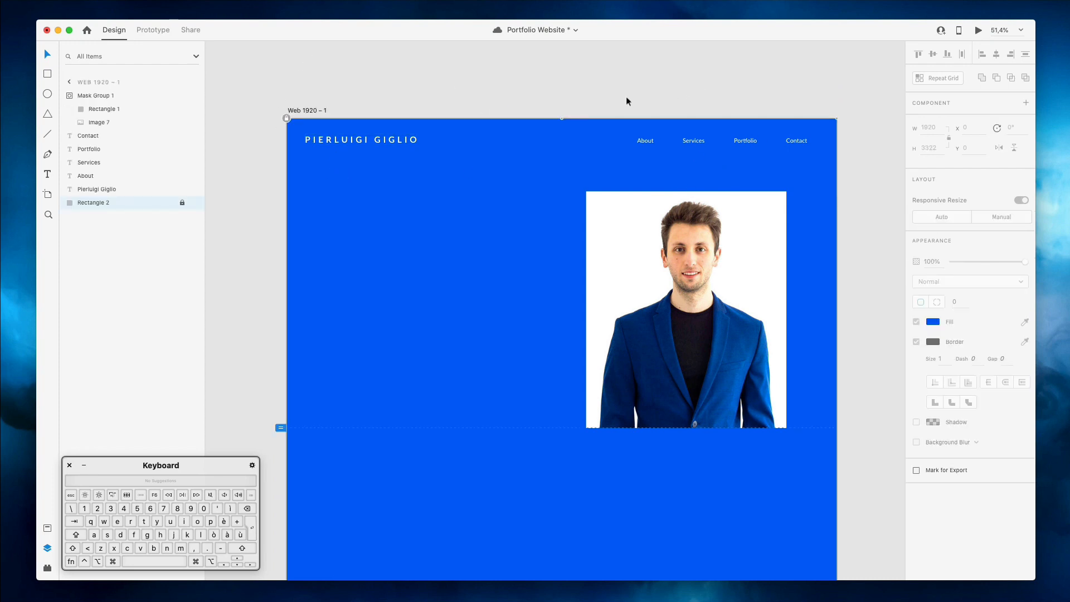
click(556, 113)
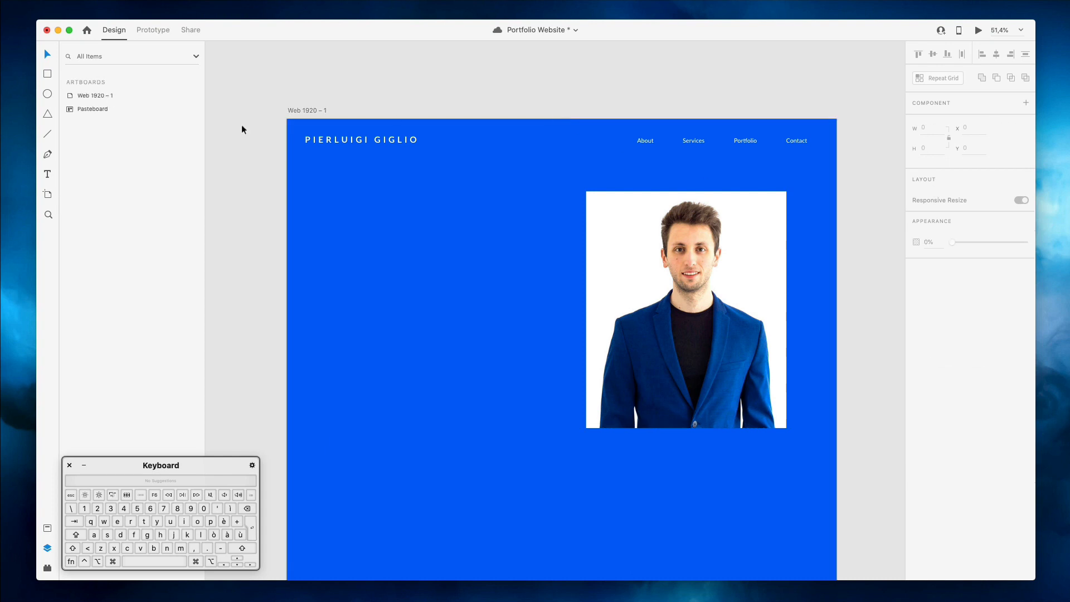
click(89, 99)
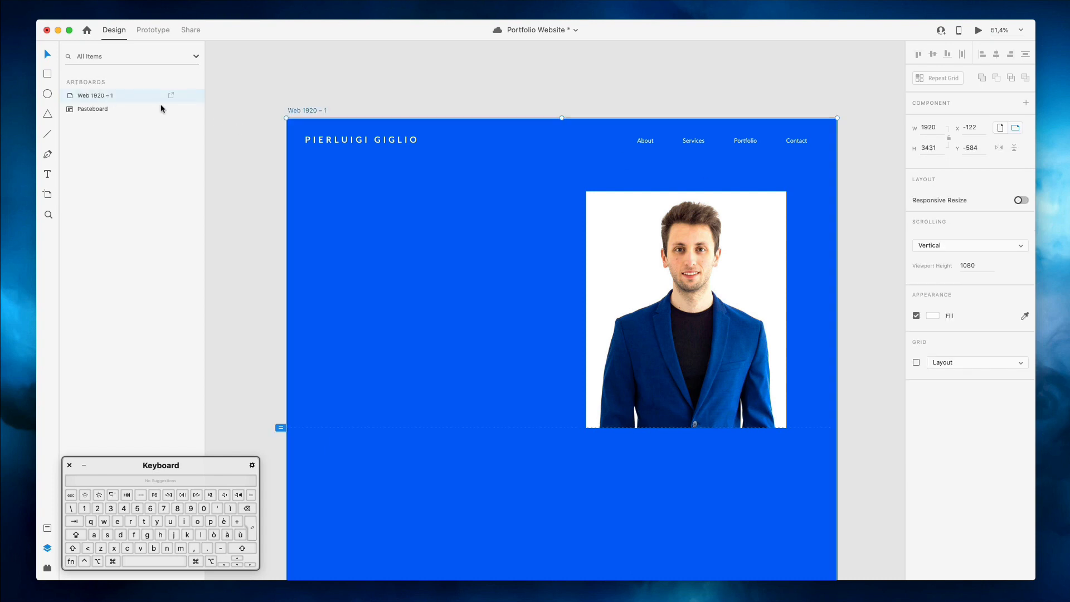
click(987, 245)
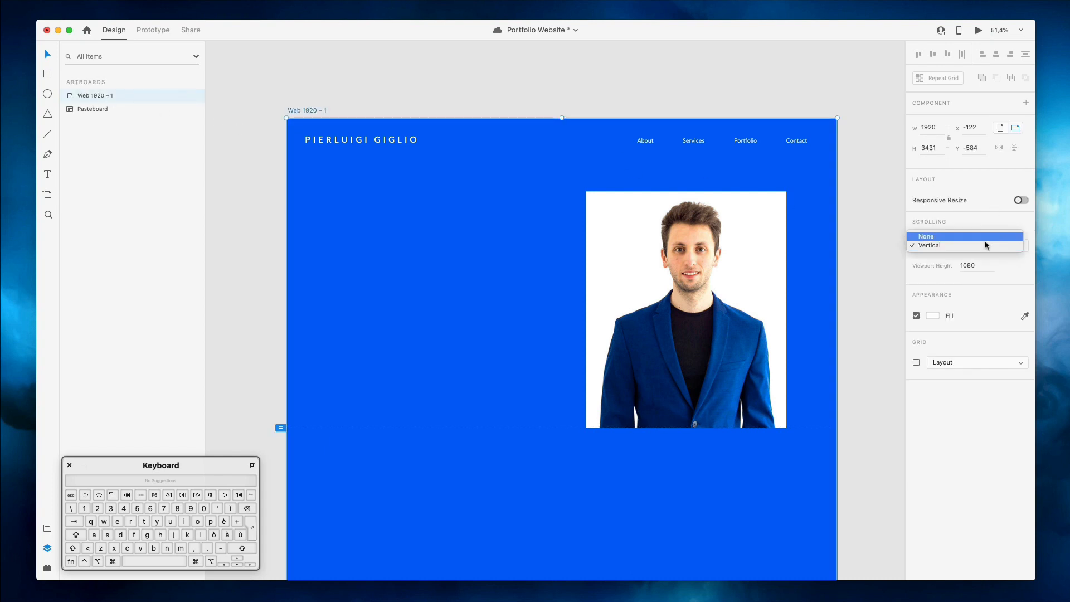
click(988, 244)
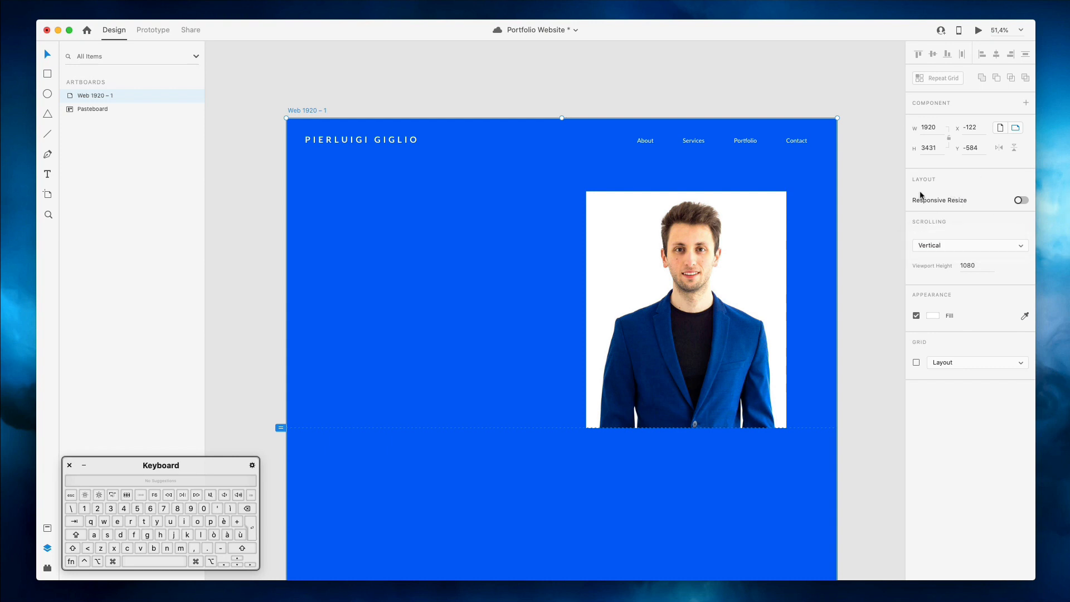
click(917, 363)
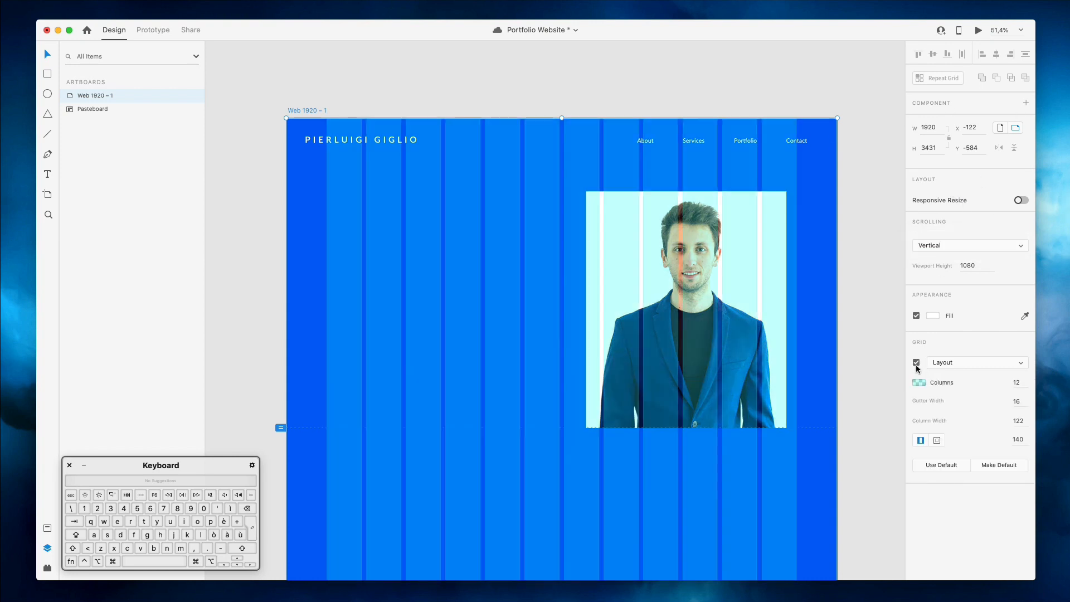
scroll(676, 276, down, 2)
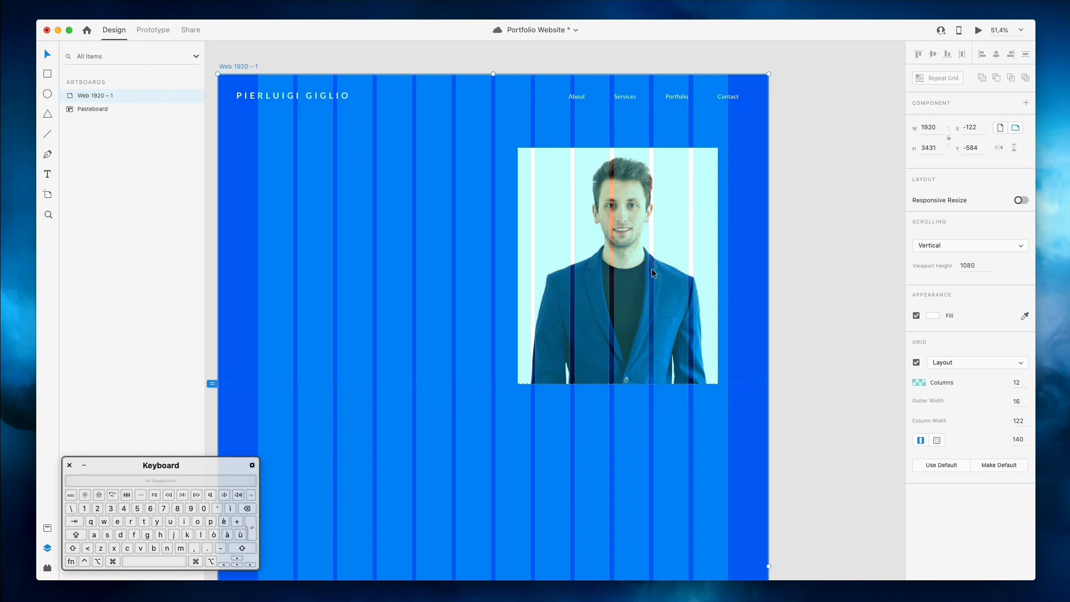
scroll(648, 272, left, 1)
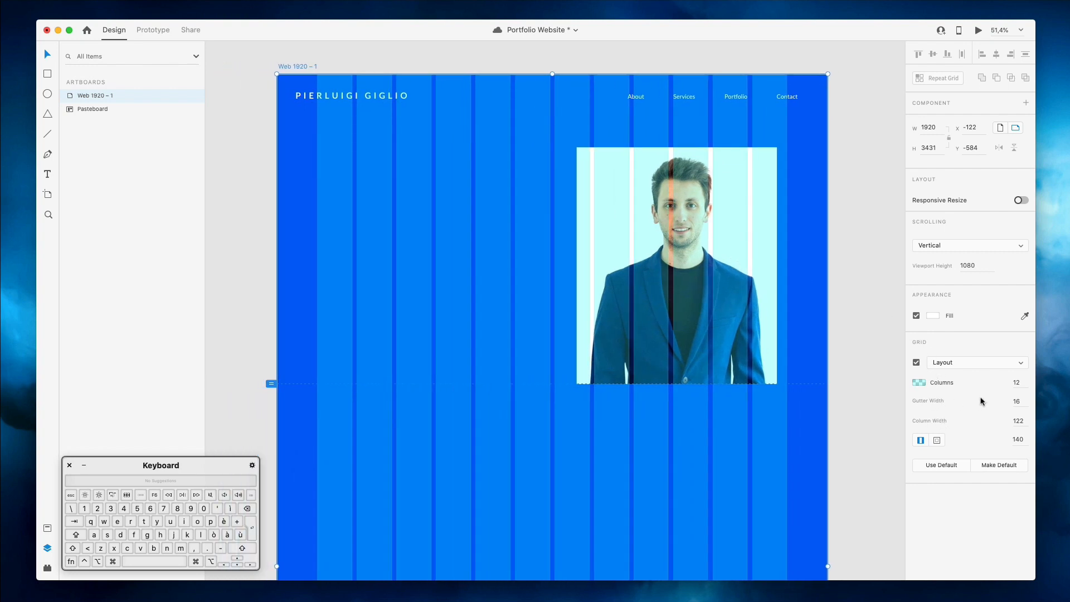
key(super+s)
Move the Contact nav link left along the grid
click(847, 185)
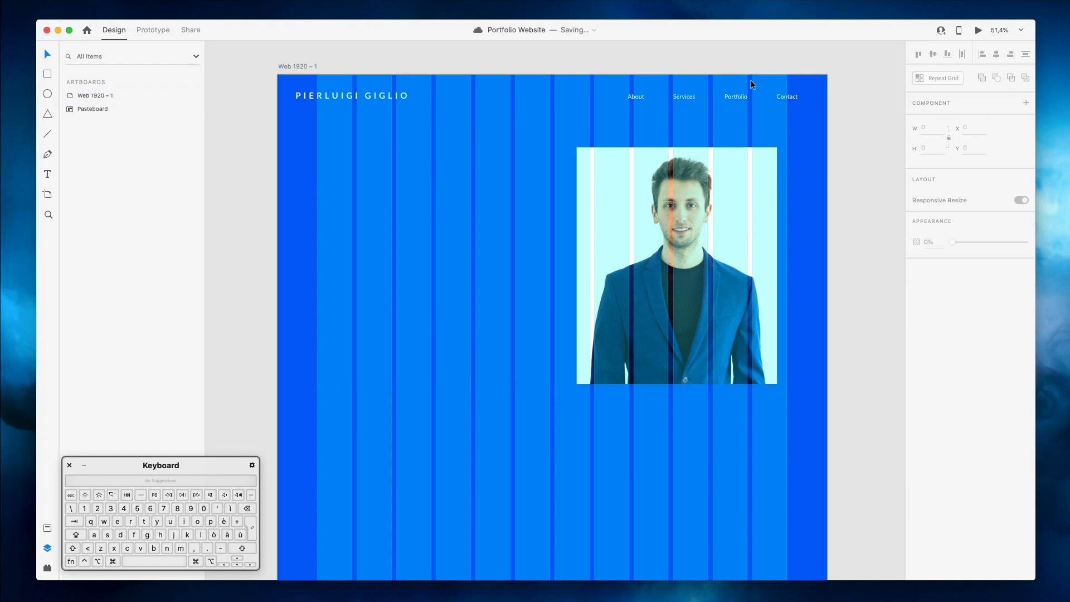
click(784, 97)
drag(787, 98, 684, 98)
Nudge the About link right to x 1277, next to Services
scroll(696, 89, up, 3)
scroll(695, 89, up, 8)
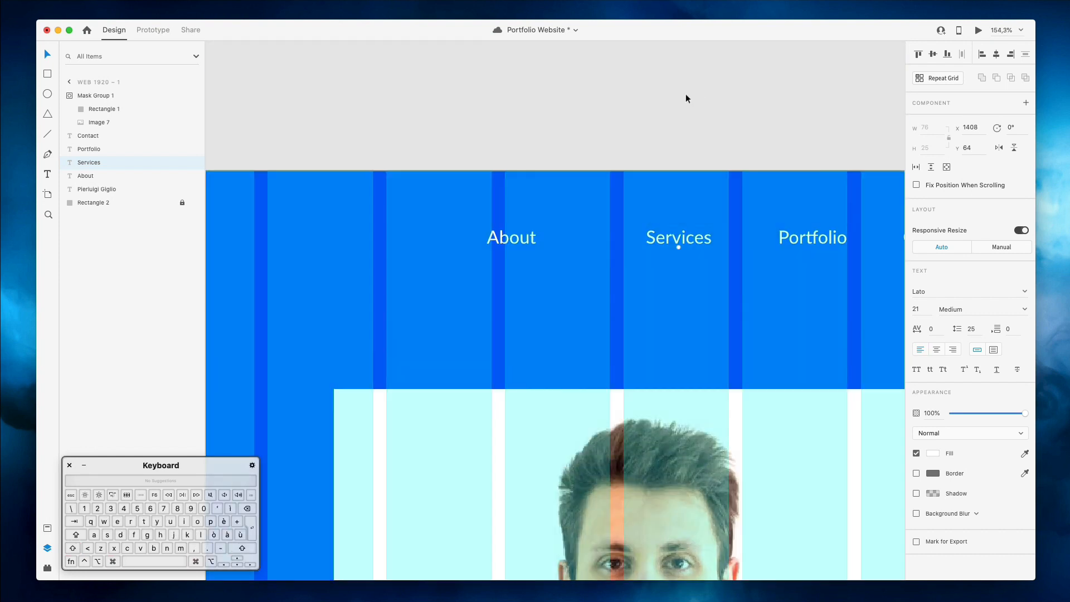
drag(512, 243, 562, 247)
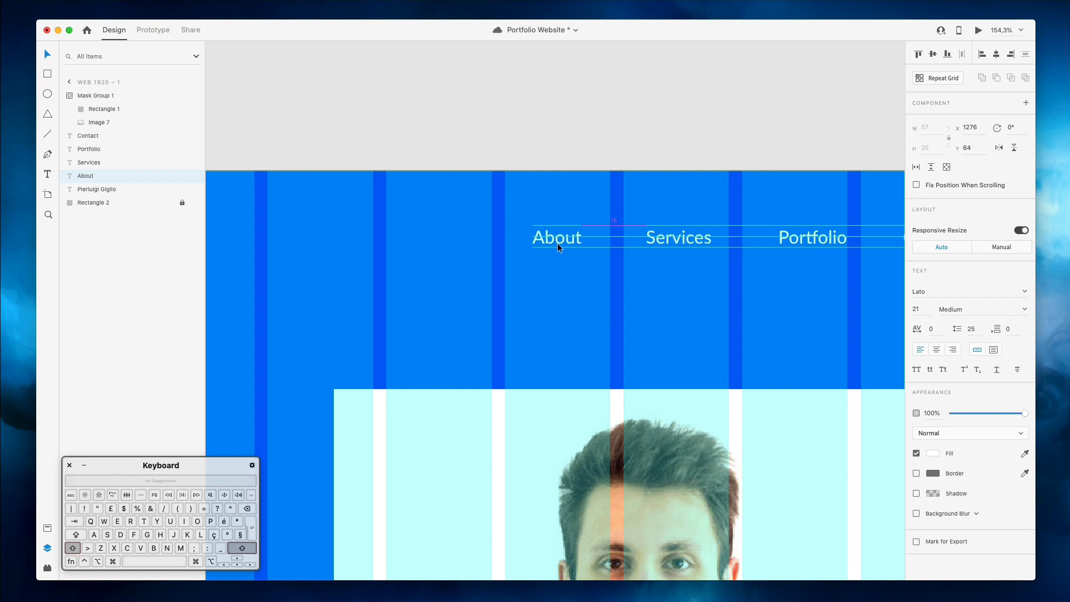
key(Right)
key(Right)
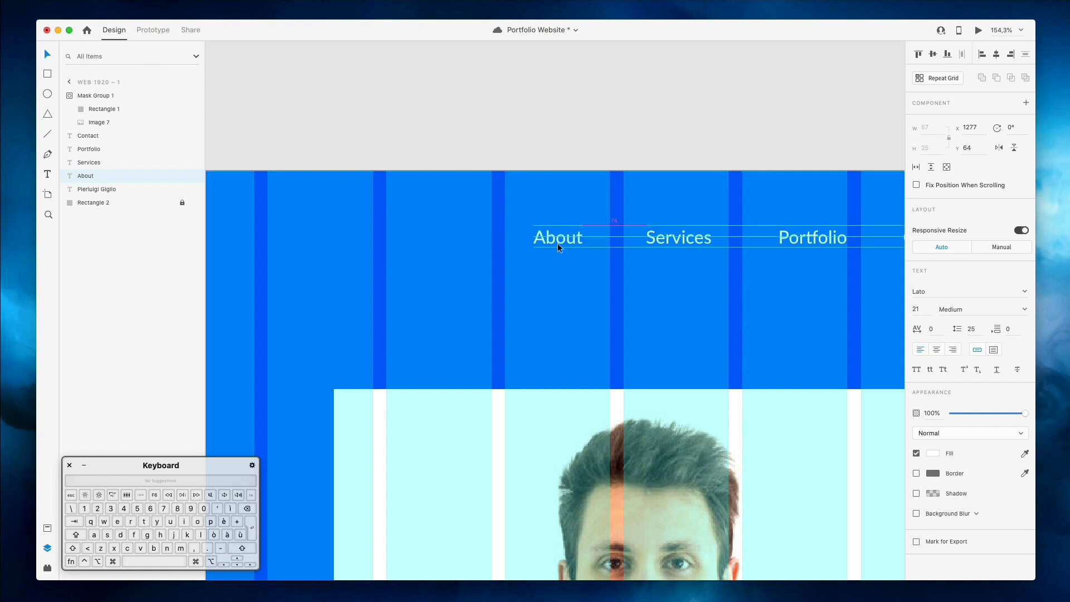
scroll(557, 243, right, 5)
click(556, 240)
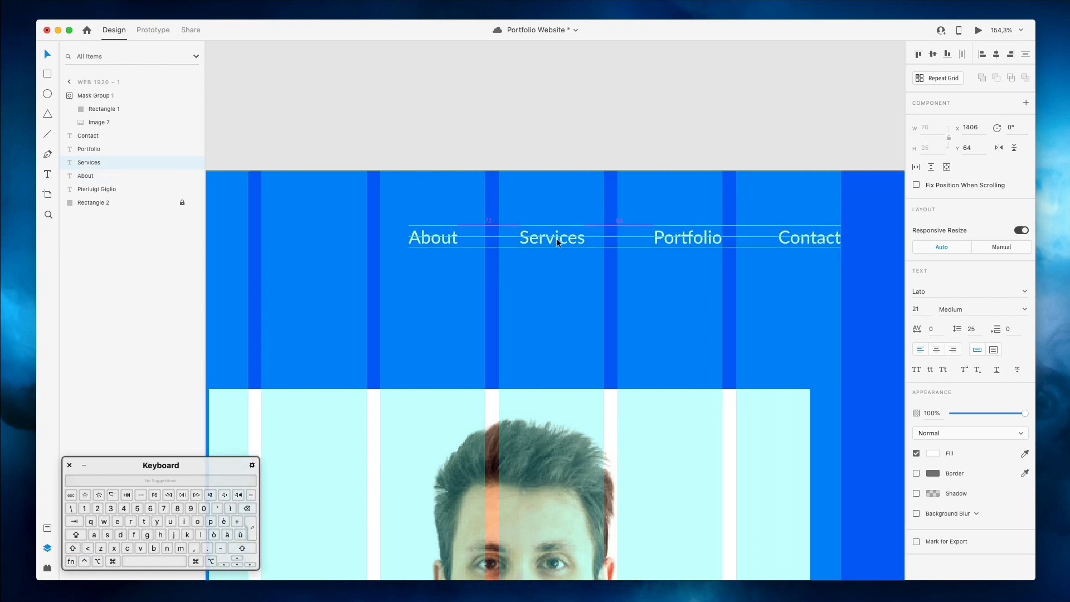
scroll(556, 239, right, 1)
Shift Portfolio to x 1541 and Contact to x 1683 so the gaps are equal
click(660, 239)
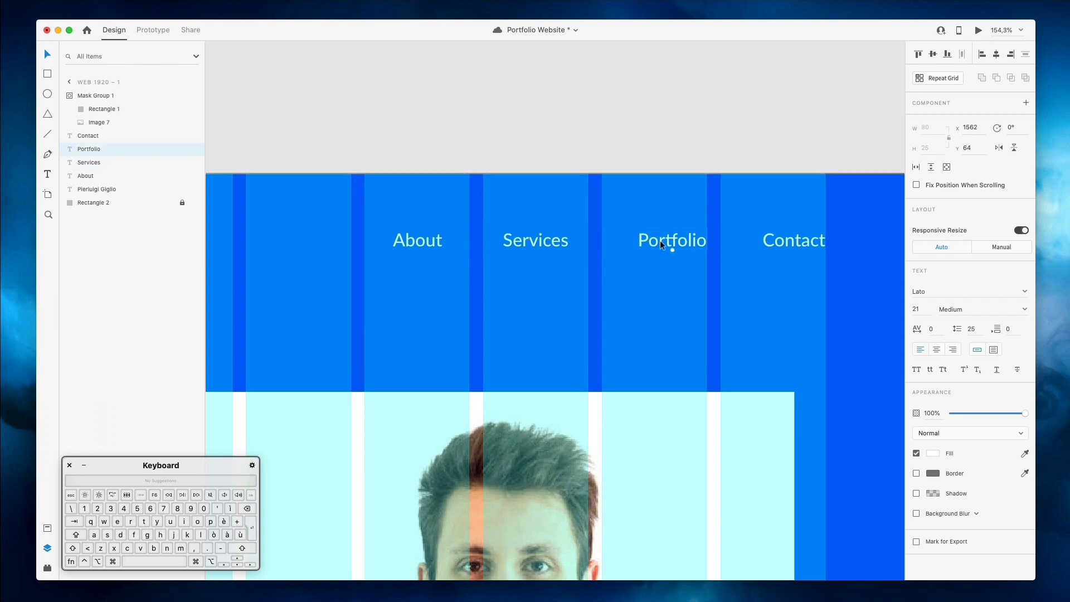
key(shift+Left)
key(shift+Left)
key(Left)
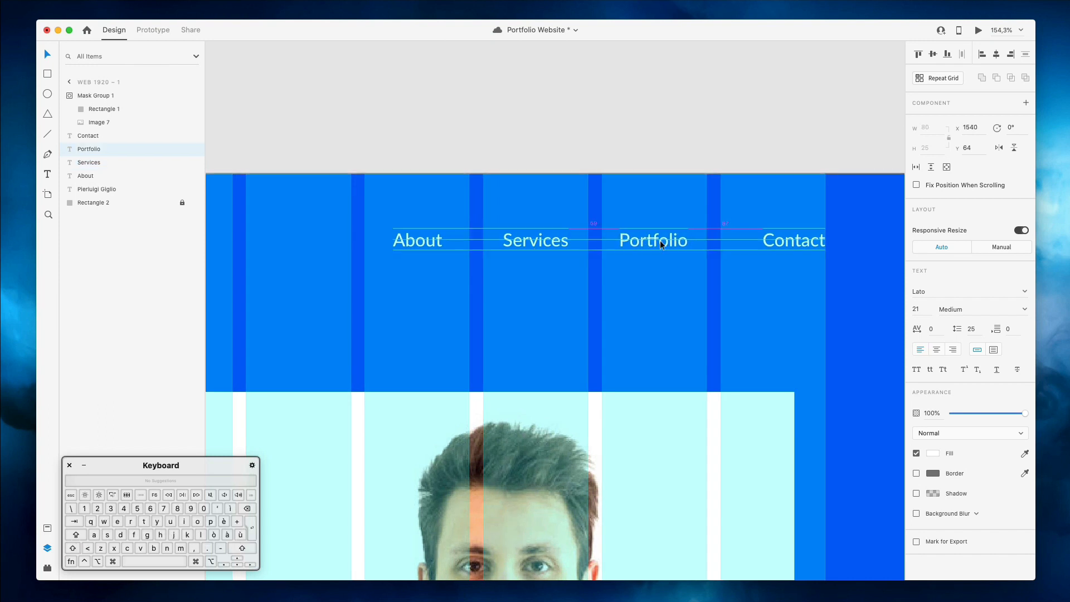
scroll(761, 242, right, 3)
click(721, 246)
key(shift+Left)
key(shift+Left)
key(Left)
key(Left)
key(Left)
key(Left)
super+scroll(721, 245, down, 2)
super+scroll(721, 246, down, 2)
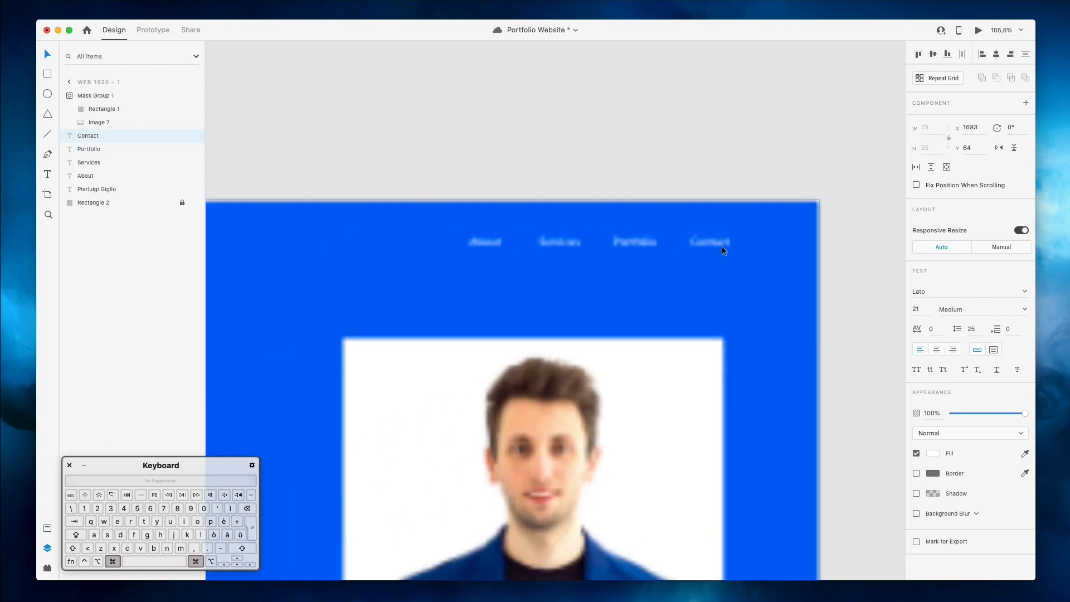
Shift the portrait right and shrink it slightly to 675 × 798 at x 1105
click(610, 417)
scroll(560, 325, down, 3)
scroll(559, 324, down, 5)
scroll(560, 325, left, 3)
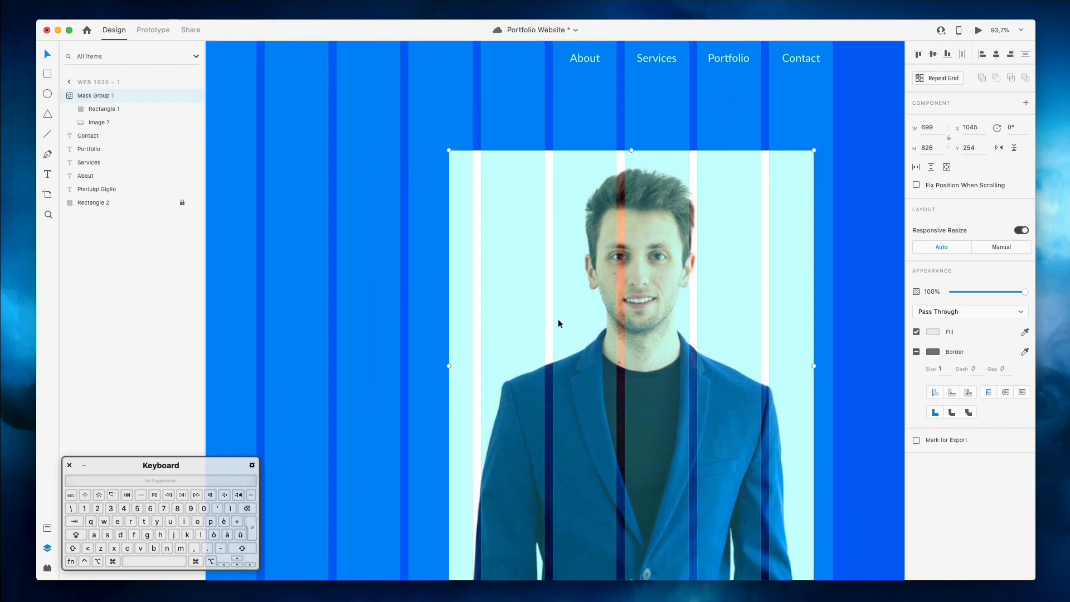
drag(617, 273, 638, 275)
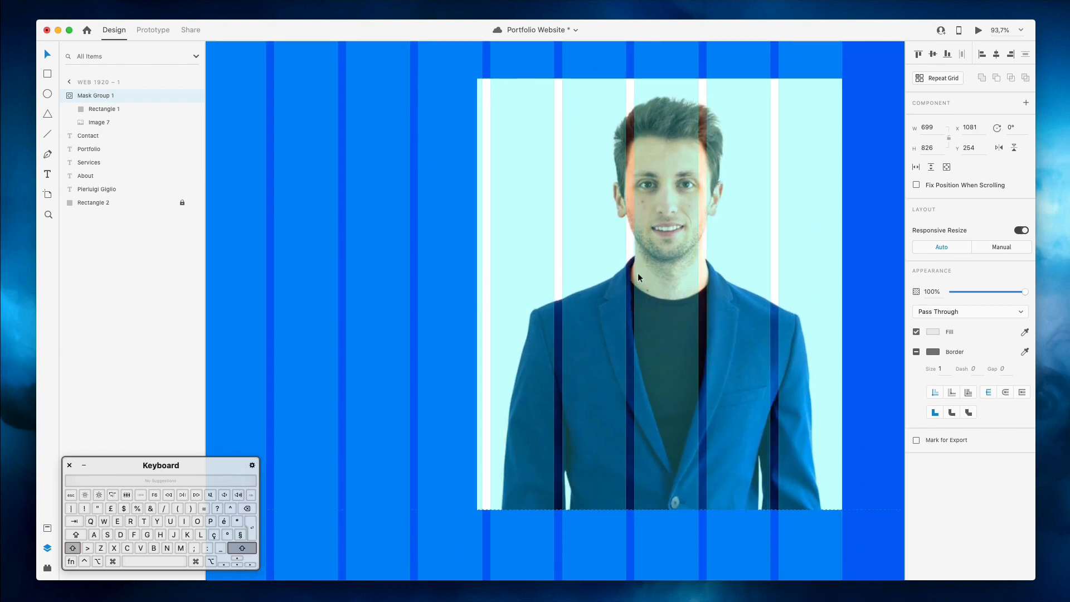
super+scroll(638, 275, down, 2)
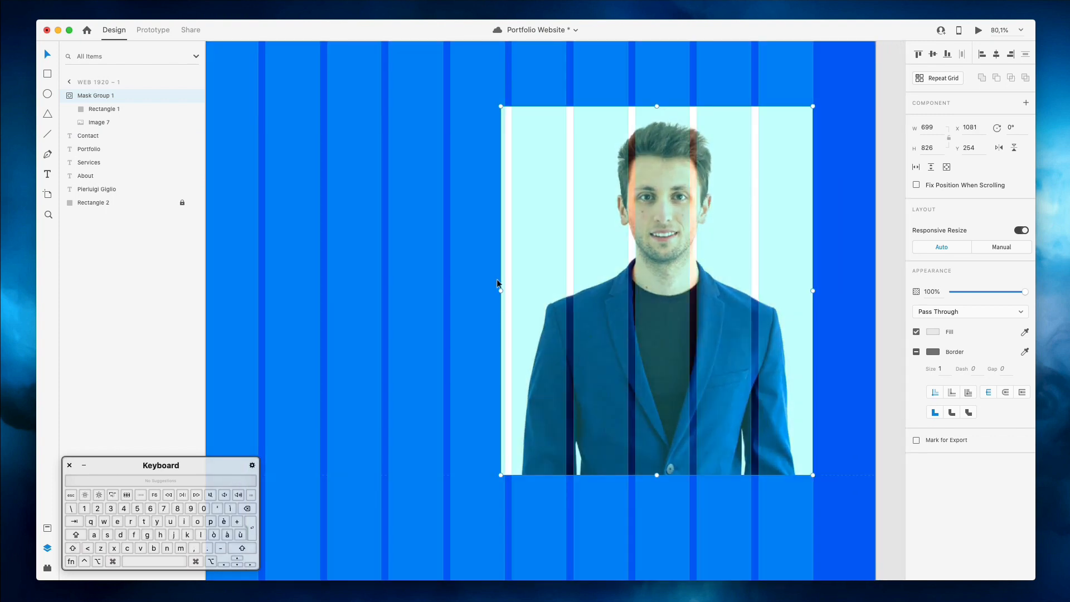
drag(502, 292, 462, 292)
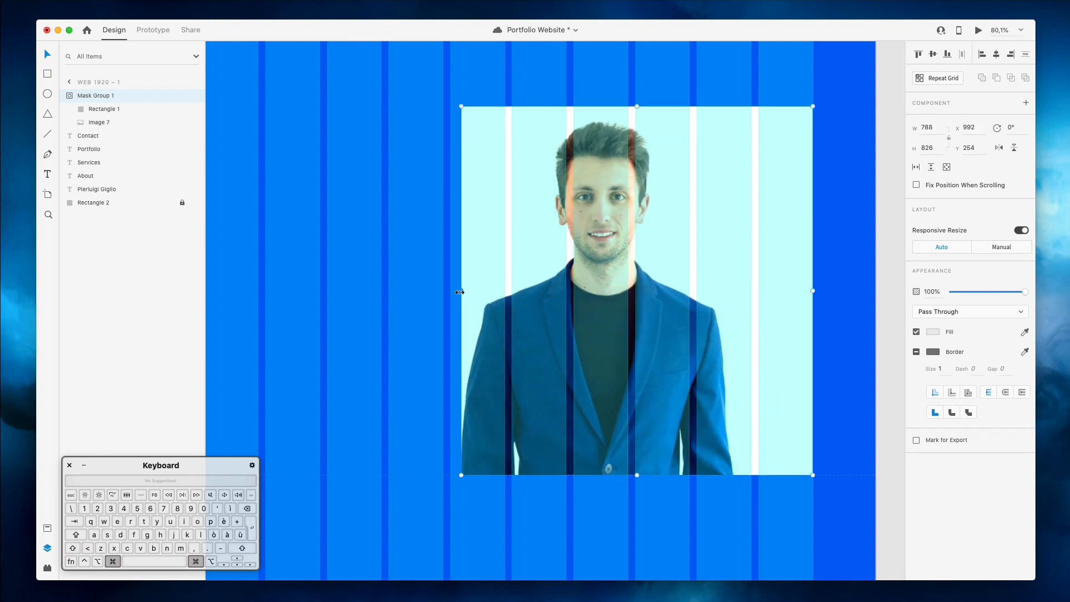
key(super+z)
scroll(871, 277, down, 3)
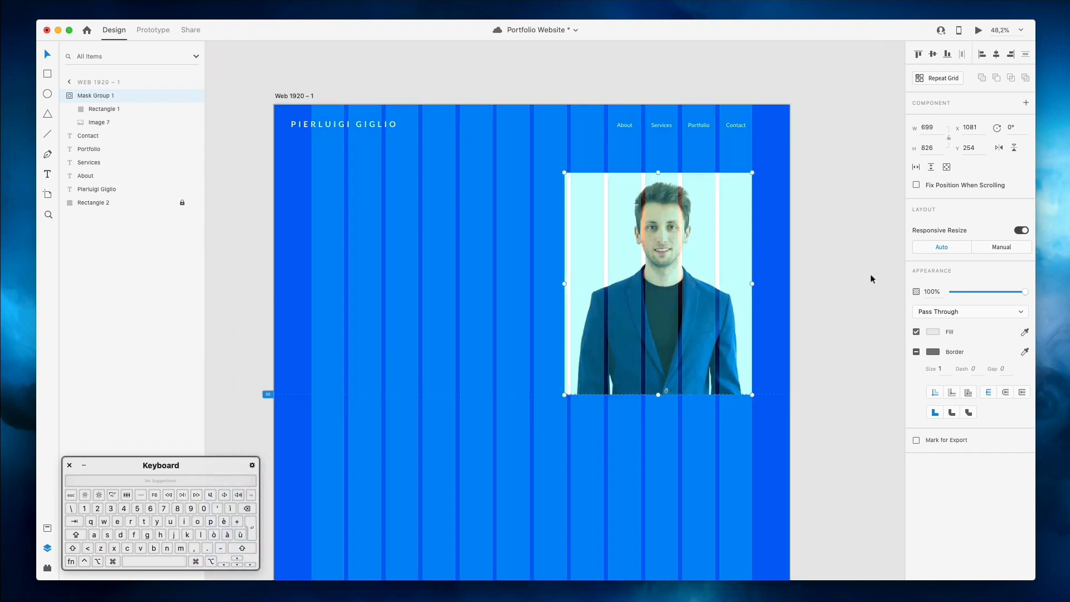
click(771, 277)
click(605, 268)
drag(499, 394, 505, 389)
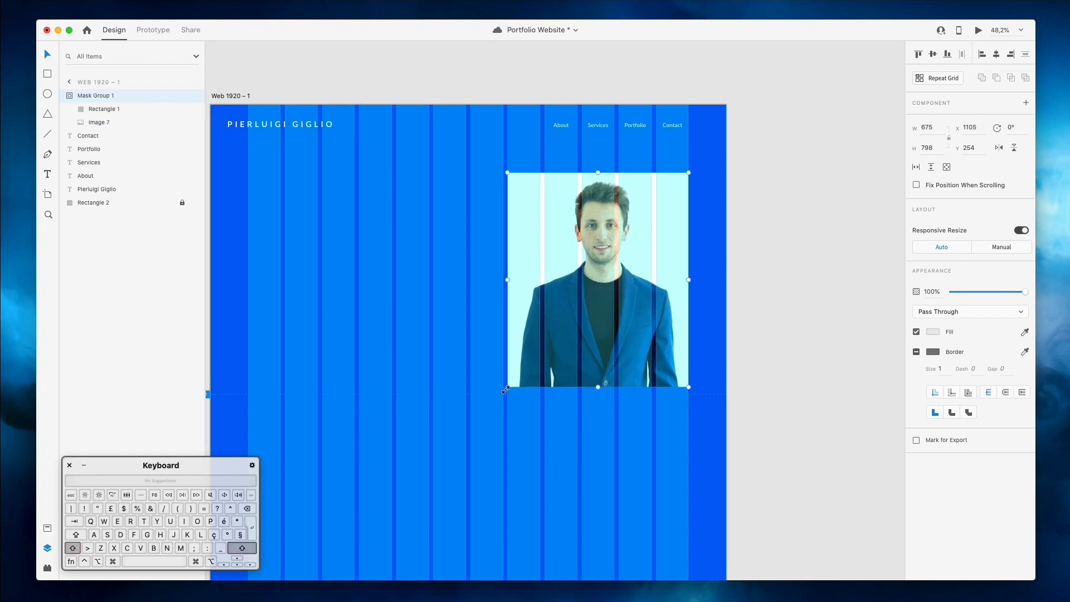
click(776, 279)
scroll(775, 279, left, 3)
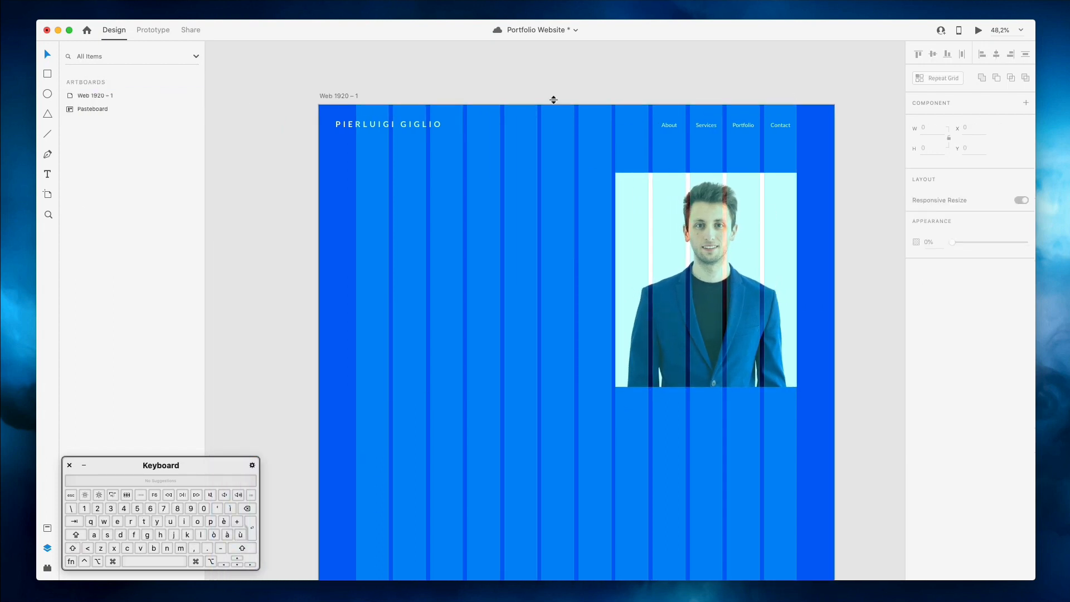
Move the name heading right onto a grid column, starting at x 164
mouse_move(371, 127)
mouse_down()
mouse_move(401, 127)
mouse_move(391, 128)
mouse_up()
click(450, 59)
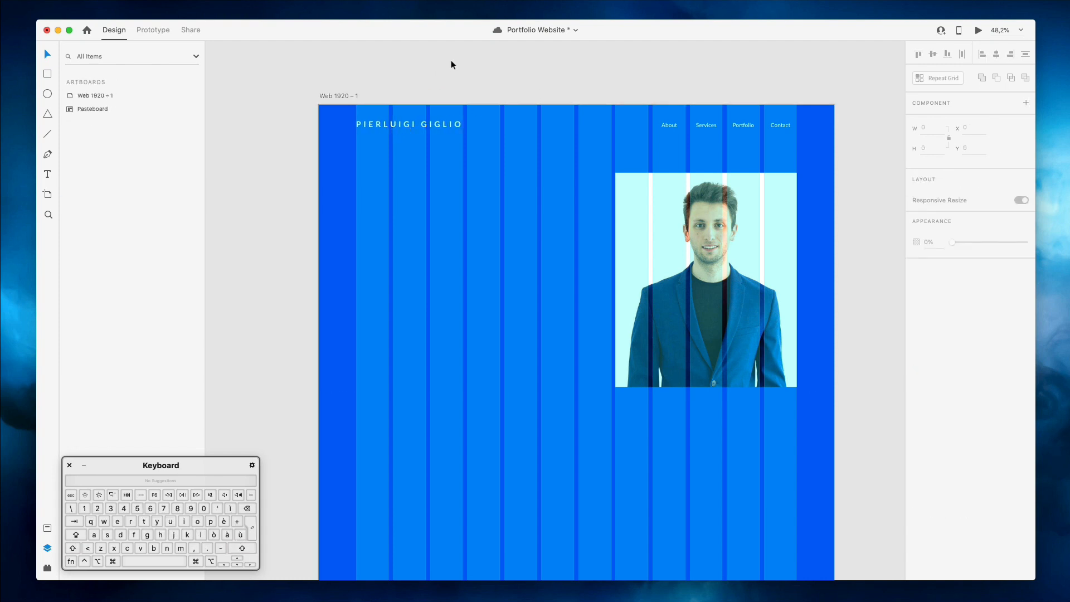
scroll(453, 60, down, 3)
scroll(473, 71, up, 2)
scroll(496, 82, up, 1)
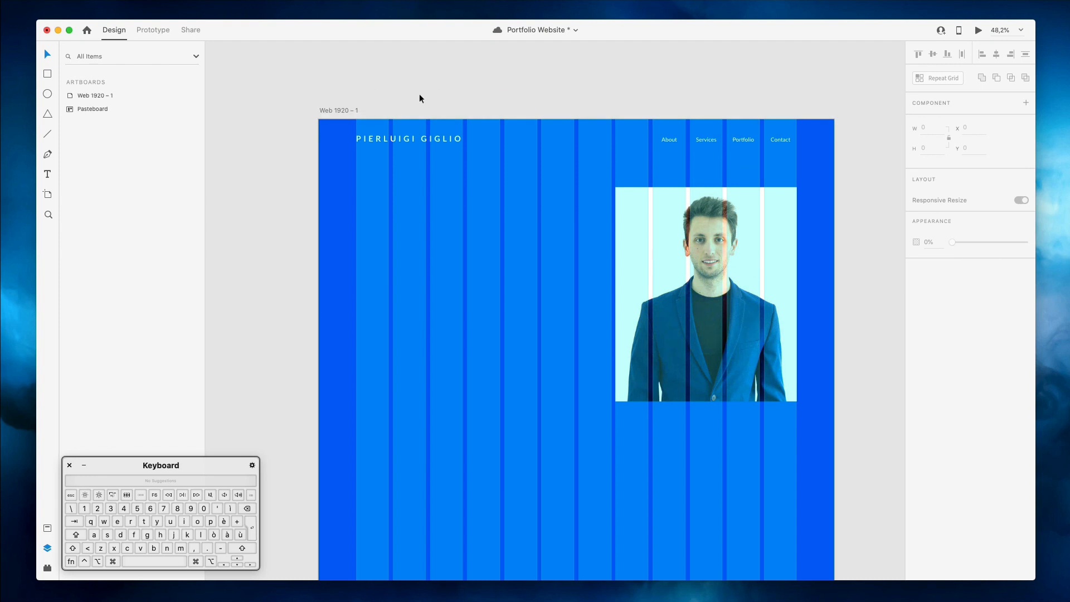
scroll(424, 99, down, 2)
scroll(424, 99, right, 2)
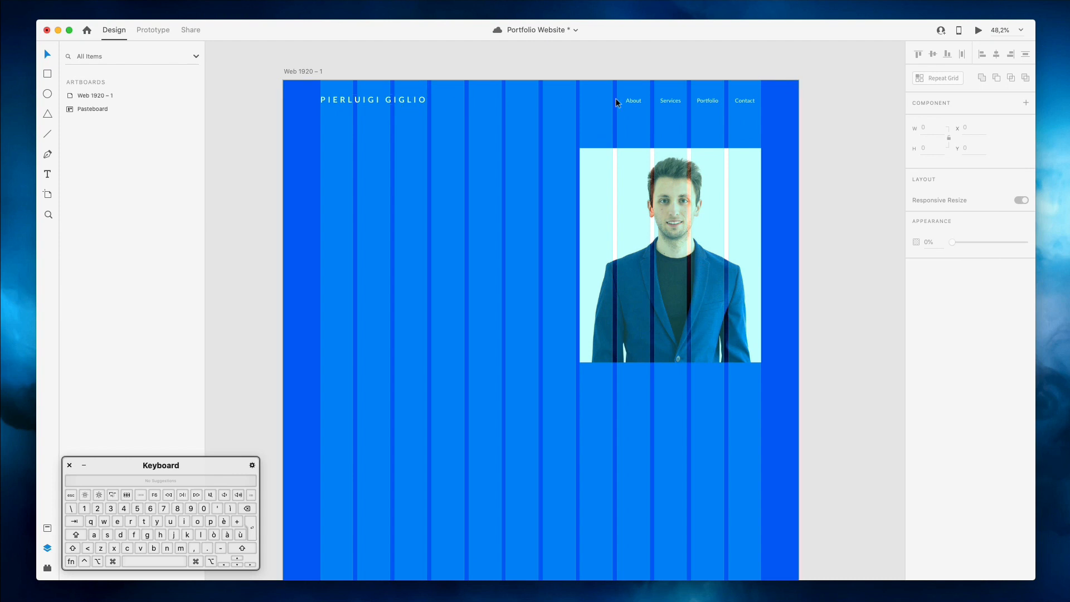
Duplicate the name heading lower down and paste the tagline sentence into it
drag(410, 100, 413, 188)
double_click(414, 187)
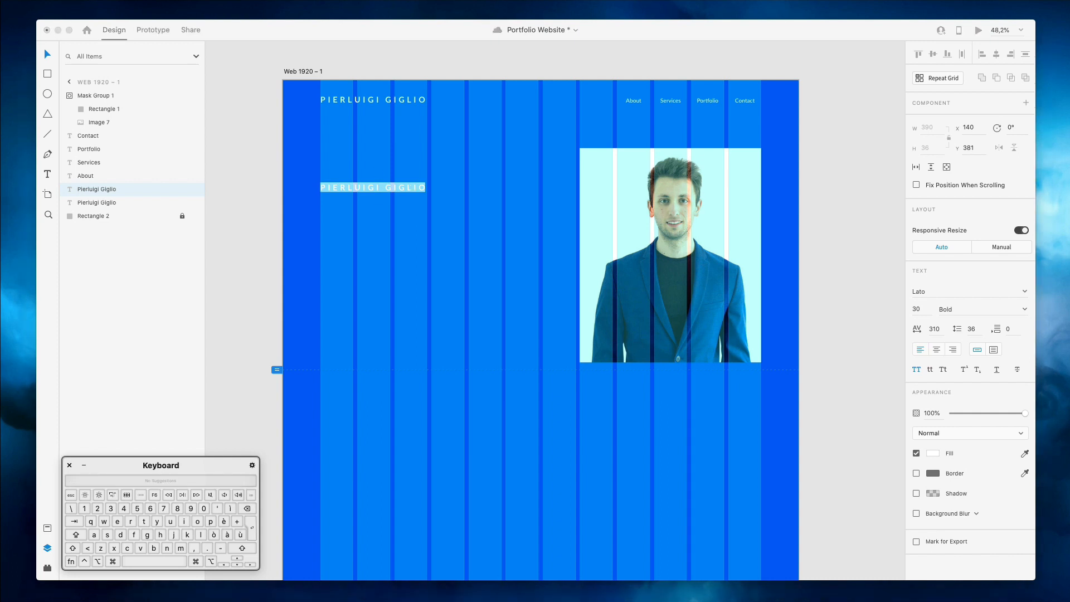
key(e)
click(371, 188)
double_click(372, 187)
key(super+v)
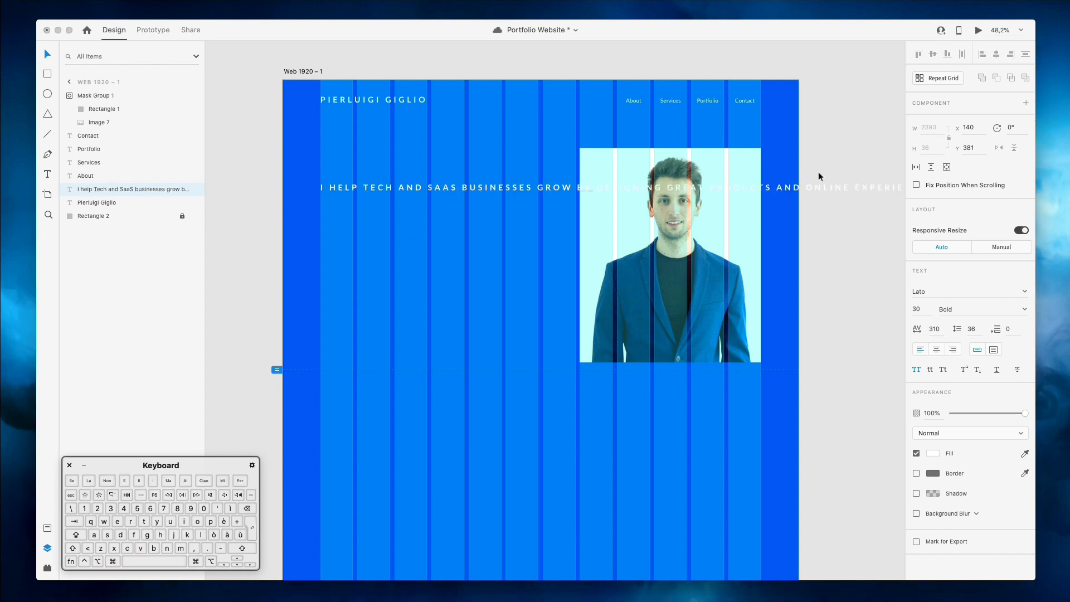
key(Escape)
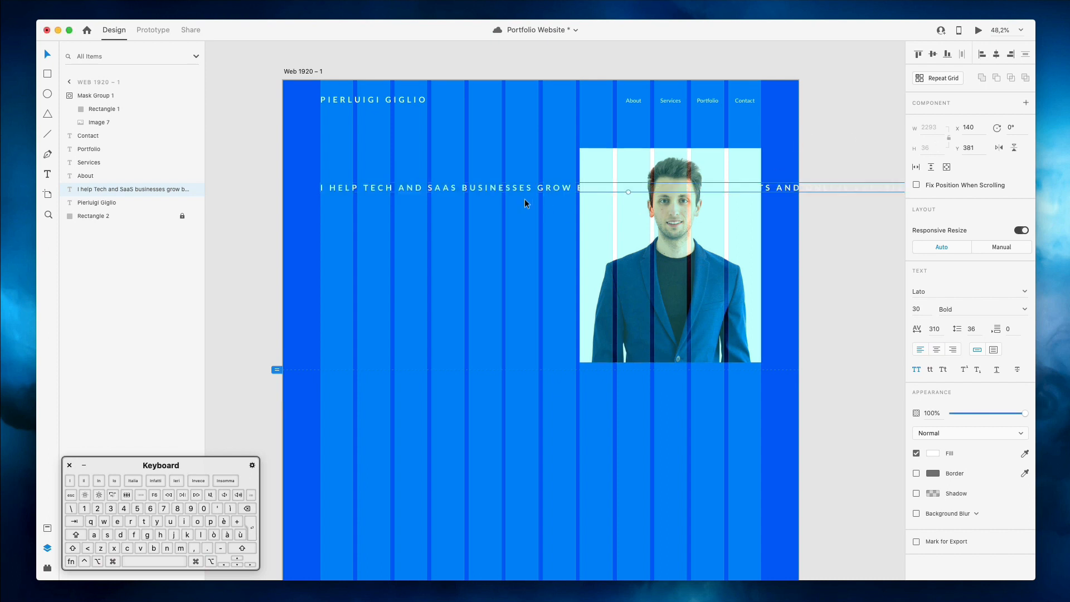
Make the tagline a fixed-width box of width 300, then enlarge it to 860 × 573
click(993, 350)
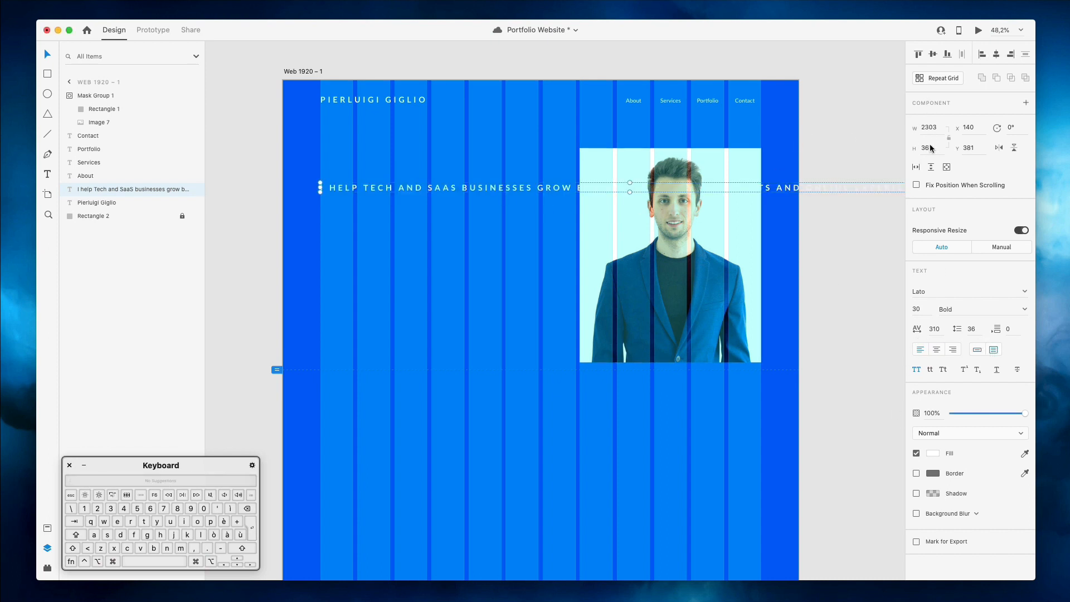
click(925, 128)
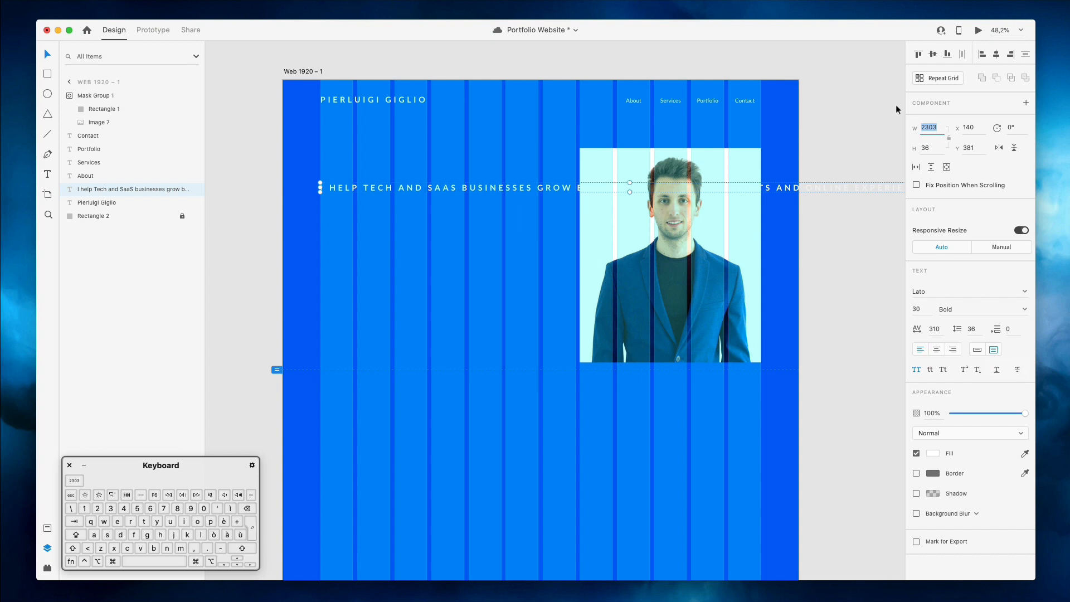
text(300)
key(Return)
click(356, 159)
click(366, 192)
drag(401, 193, 550, 338)
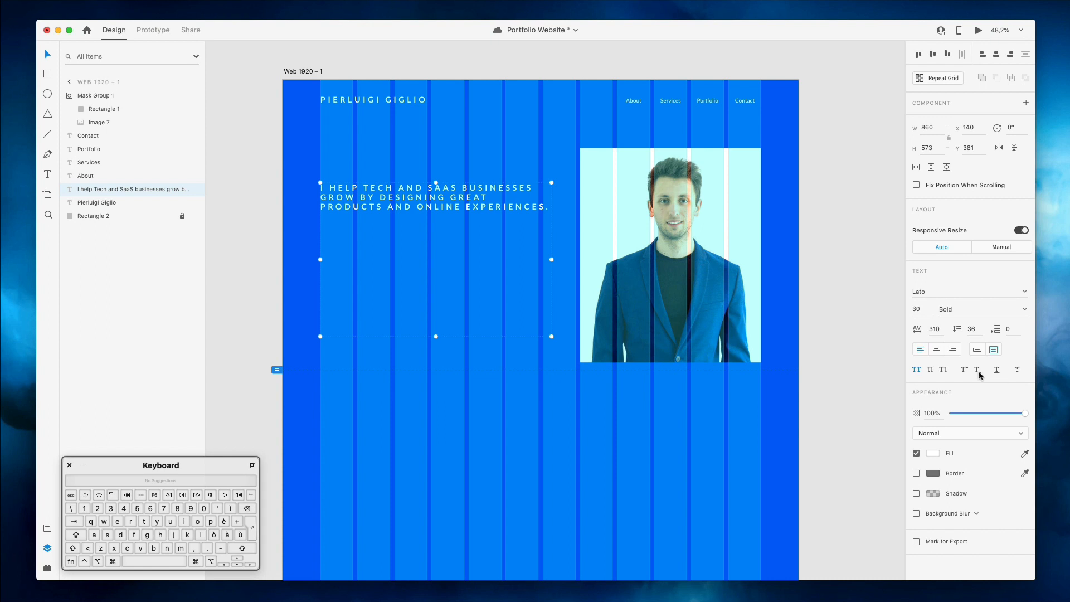
Switch the tagline to mixed case and reduce its letter spacing to 0
click(916, 372)
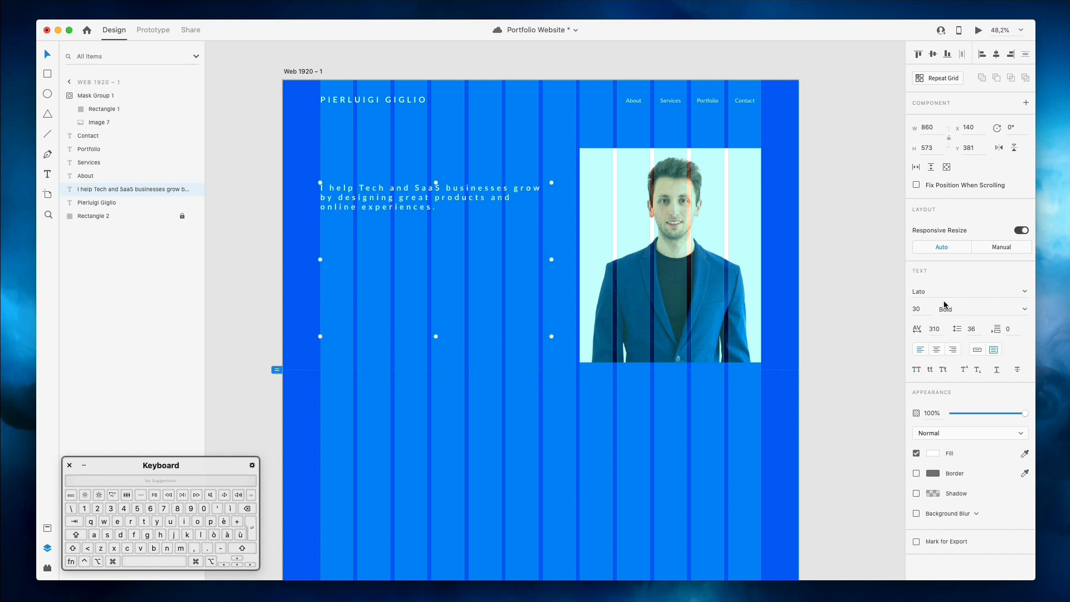
click(935, 330)
key(shift+Down)
key(shift+Down)
key(shift+Down)
key(shift+Down)
key(shift+Down)
key(shift+Down)
key(shift+Down)
key(shift+Down)
key(shift+Down)
key(shift+Down)
key(shift+Down)
key(shift+Down)
key(shift+Down)
key(shift+Down)
key(shift+Down)
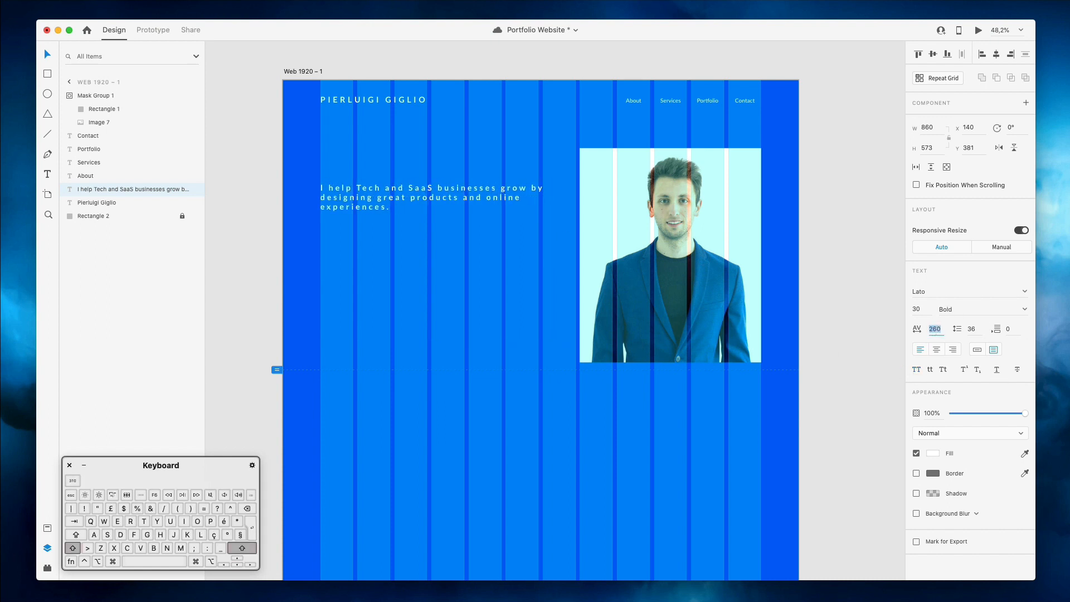
key(shift+Down)
key(shift+Down)
key(shift+Down)
key(shift+Down)
key(shift+Down)
key(shift+Down)
key(shift+Down)
key(shift+Down)
key(shift+Down)
key(shift+Down)
key(shift+Down)
key(shift+Down)
key(shift+Down)
key(shift+Down)
key(shift+Down)
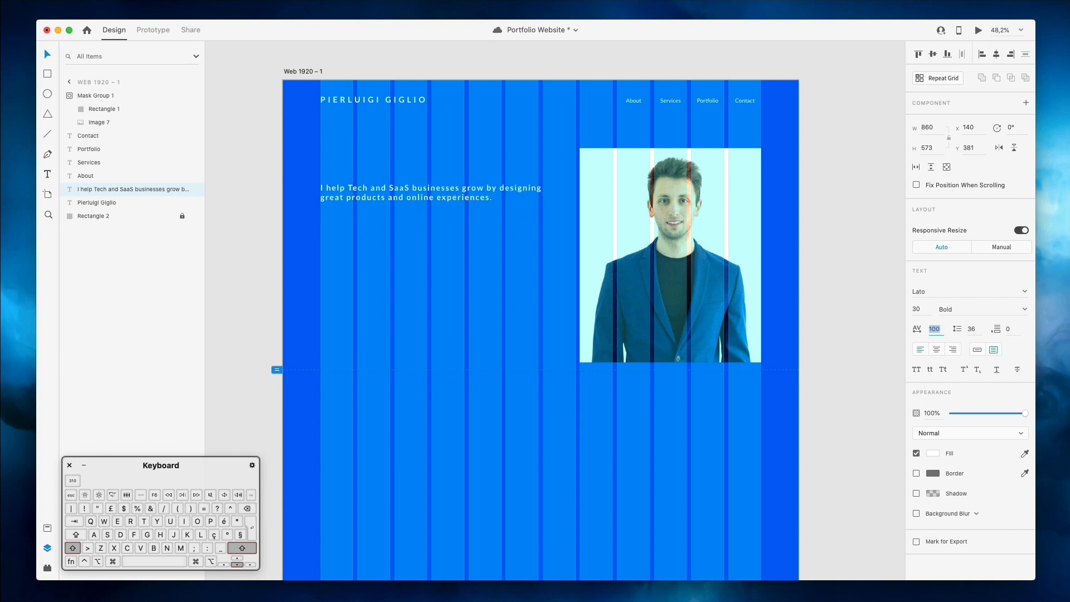
key(shift+Down)
key(shift+Down)
key(shift+Down)
key(shift+Down)
key(shift+Down)
key(shift+Down)
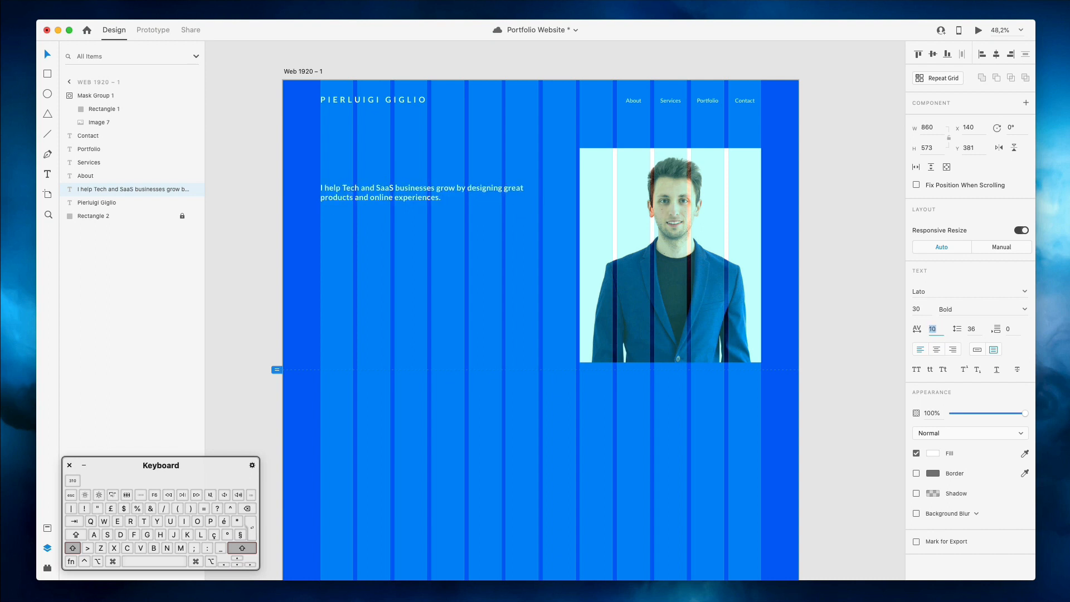
key(Down)
key(Down)
key(Down)
key(Down)
key(Down)
key(Down)
key(Down)
key(Down)
key(Down)
key(Down)
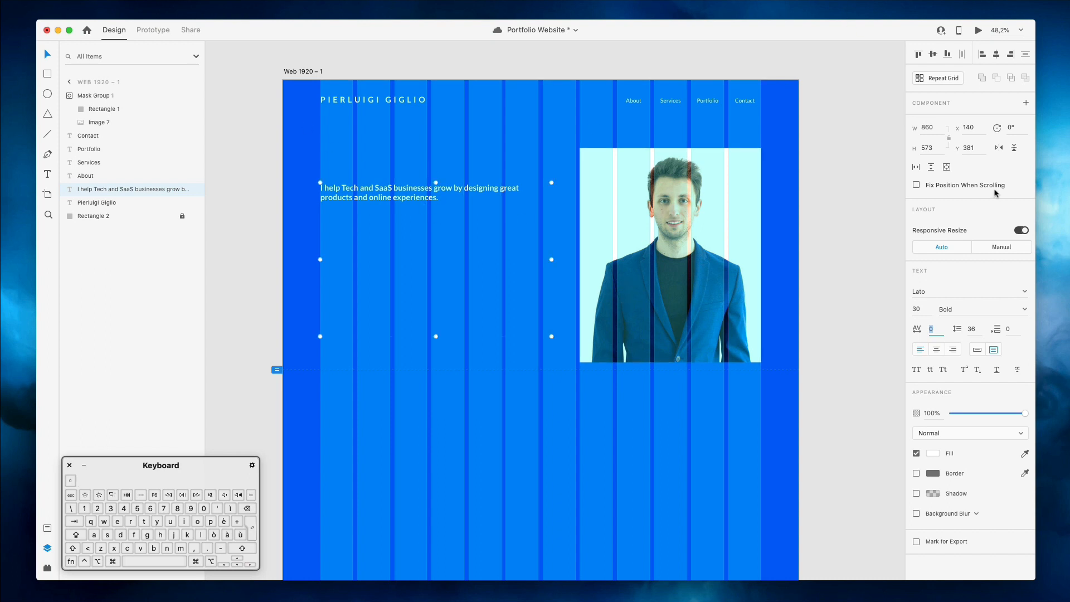
Raise the heading font size toward 84 and loosen its line spacing
click(917, 309)
key(shift+Up)
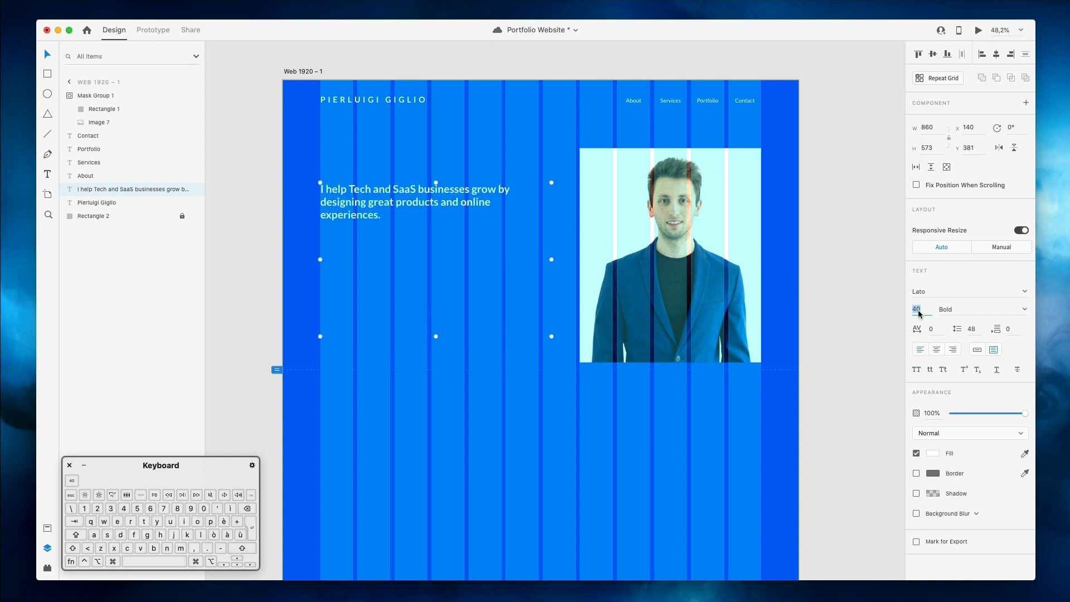
key(shift+Up)
key(Up)
key(Up)
key(Up)
key(Up)
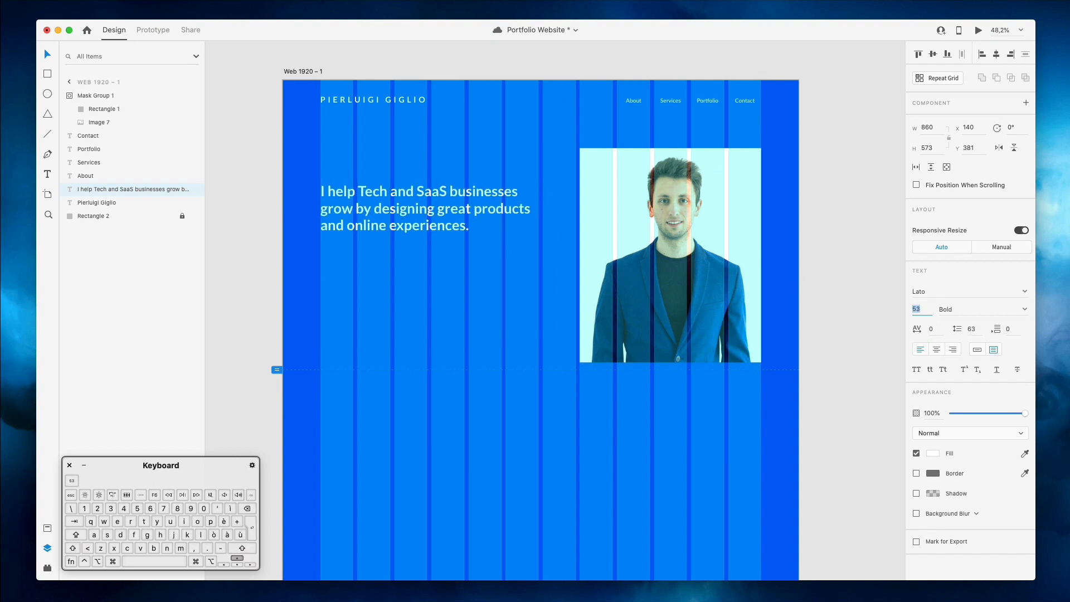
click(972, 329)
key(shift+Up)
key(shift+Up)
key(shift+Up)
key(Down)
click(924, 312)
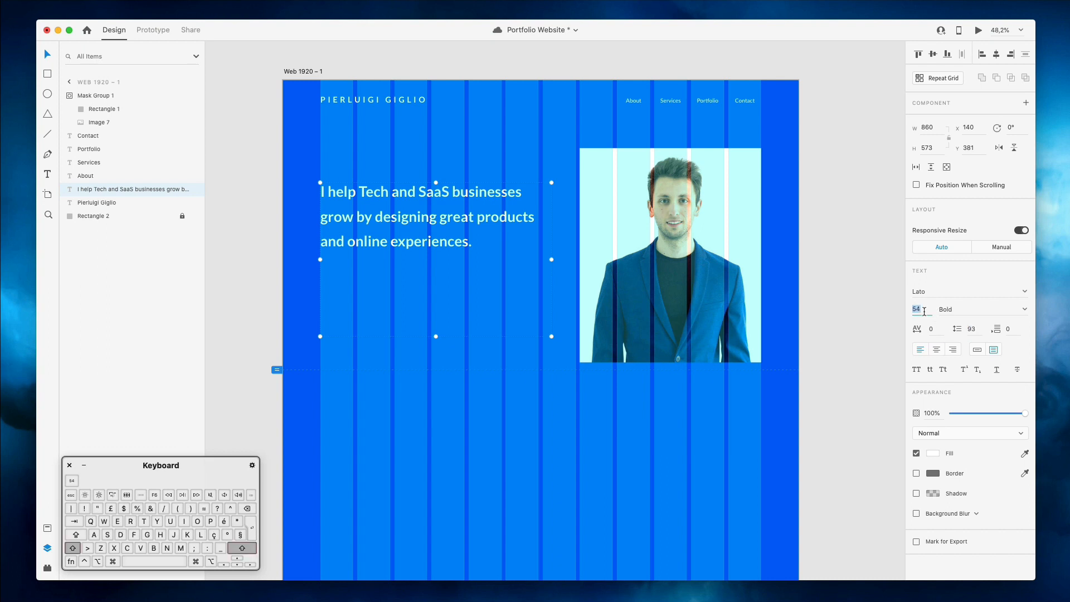
key(shift+Up)
key(shift+Up)
key(shift+Up)
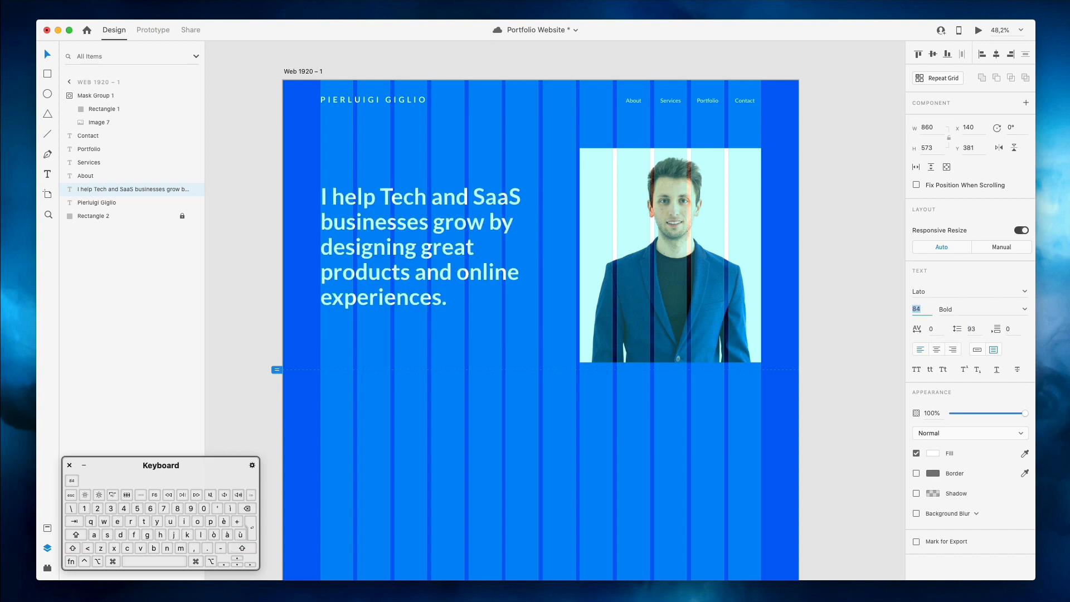
Delete the words 'products and' from the heading
double_click(417, 227)
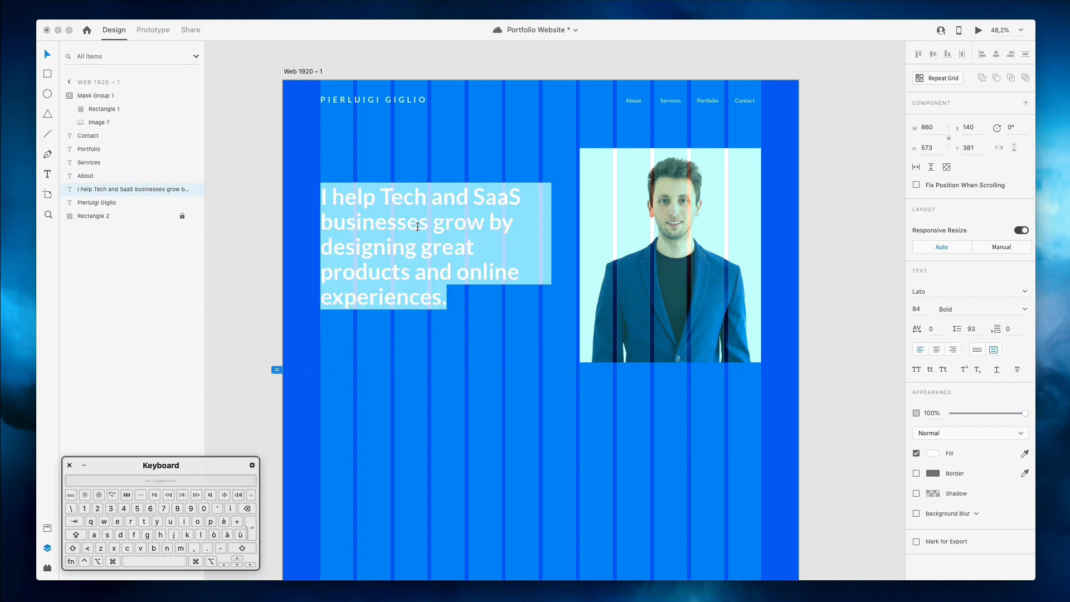
click(453, 213)
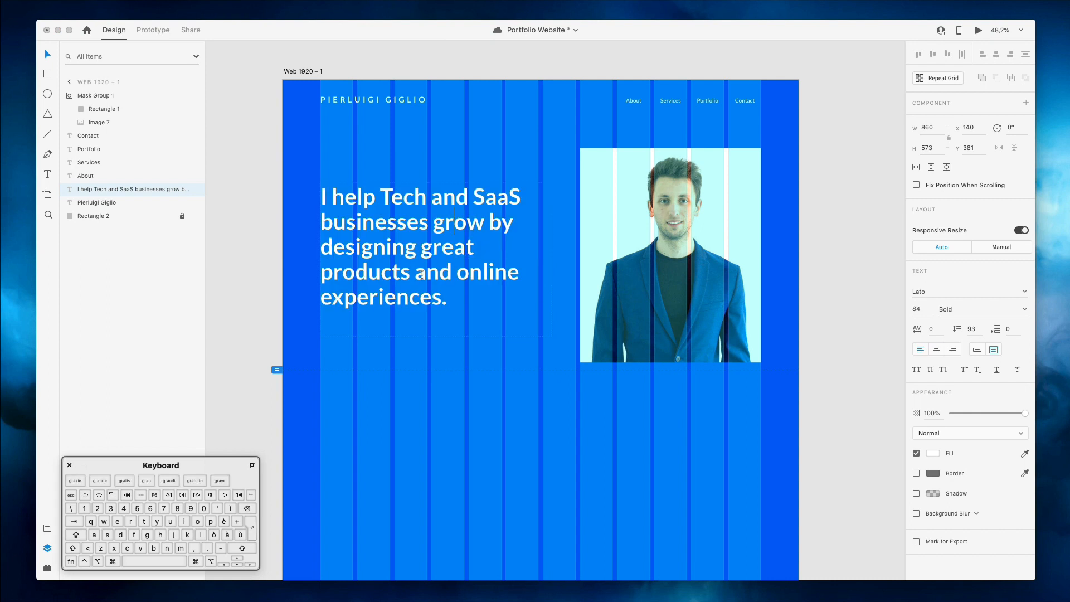
drag(452, 274, 307, 272)
key(BackSpace)
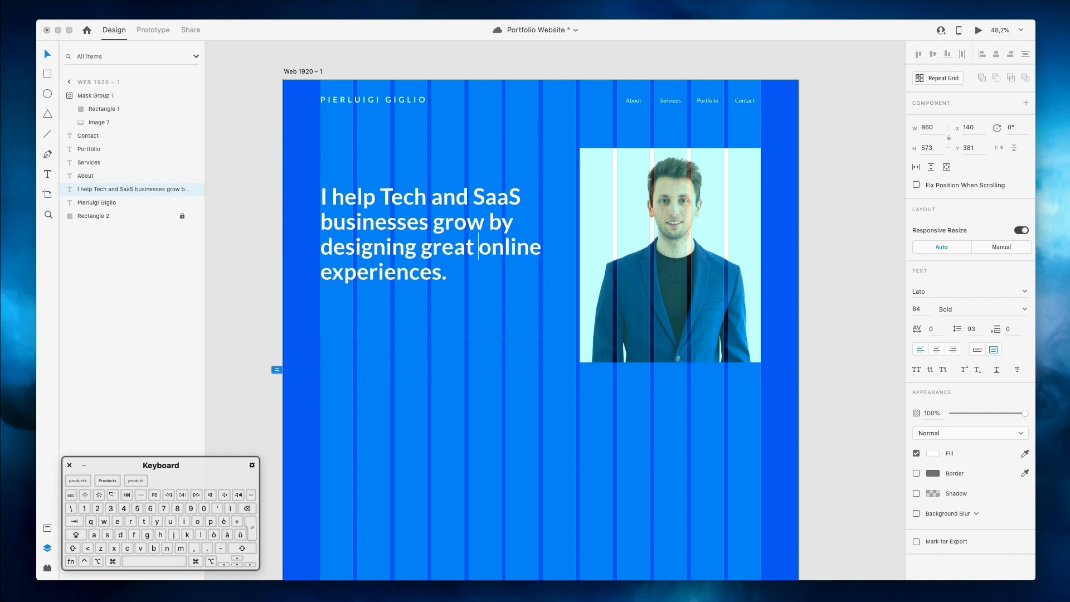
click(847, 180)
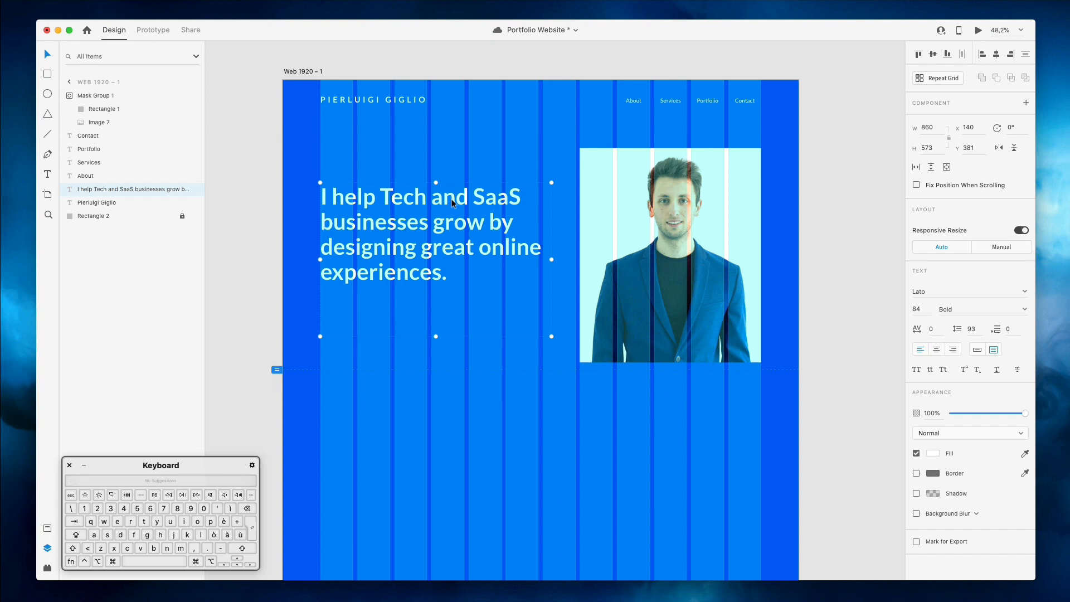
Set line spacing to 113, place a copy of the heading below at y 984, and save
click(971, 329)
key(shift+Up)
key(shift+Up)
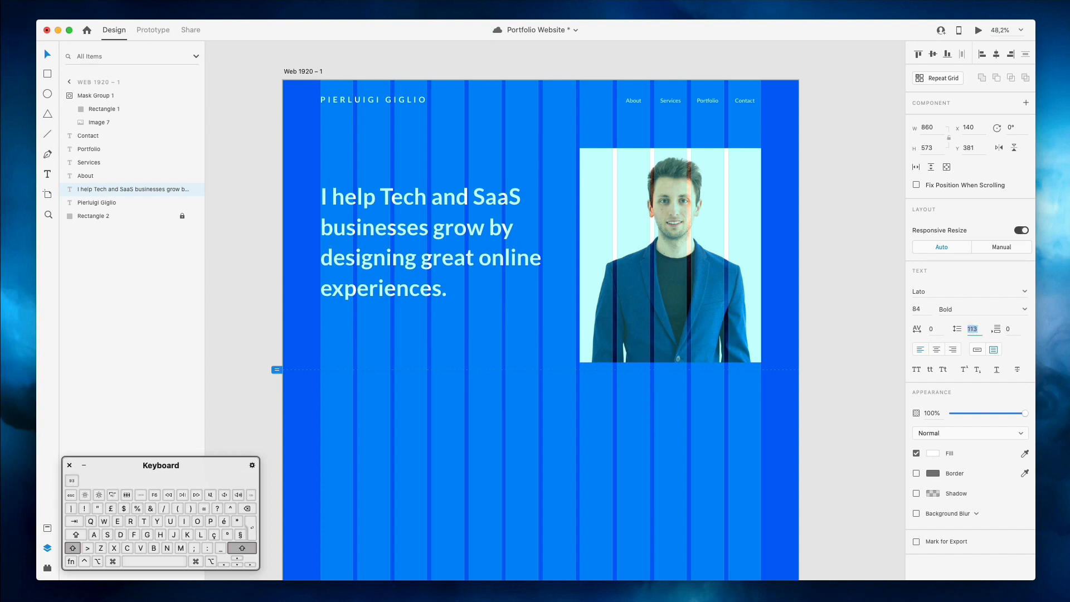
drag(431, 202, 430, 364)
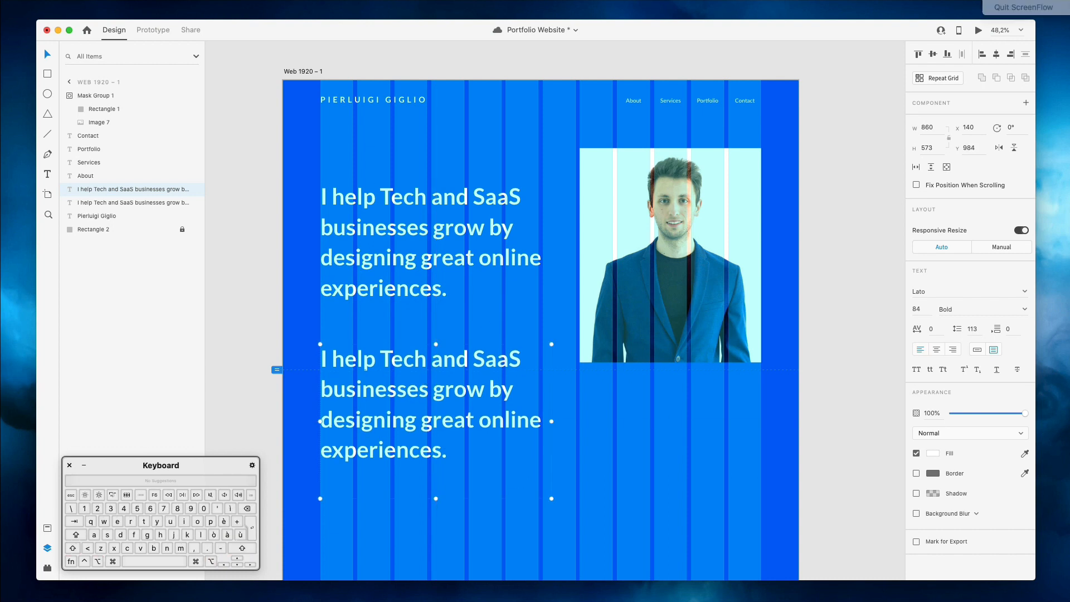
key(super+s)
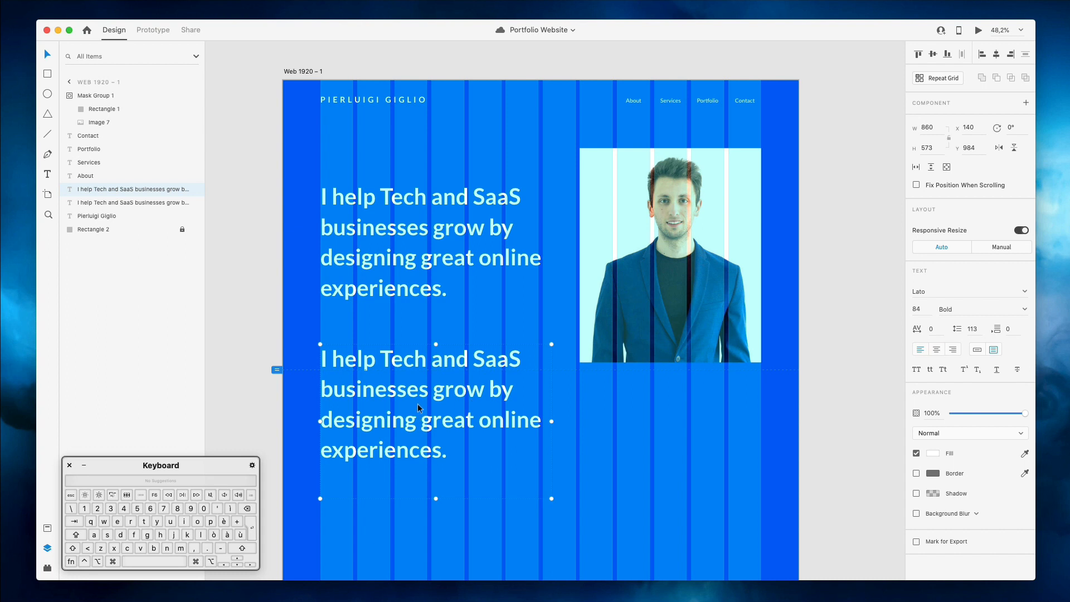
Set the copied heading text to 29 pt in Medium weight
click(922, 305)
text(44)
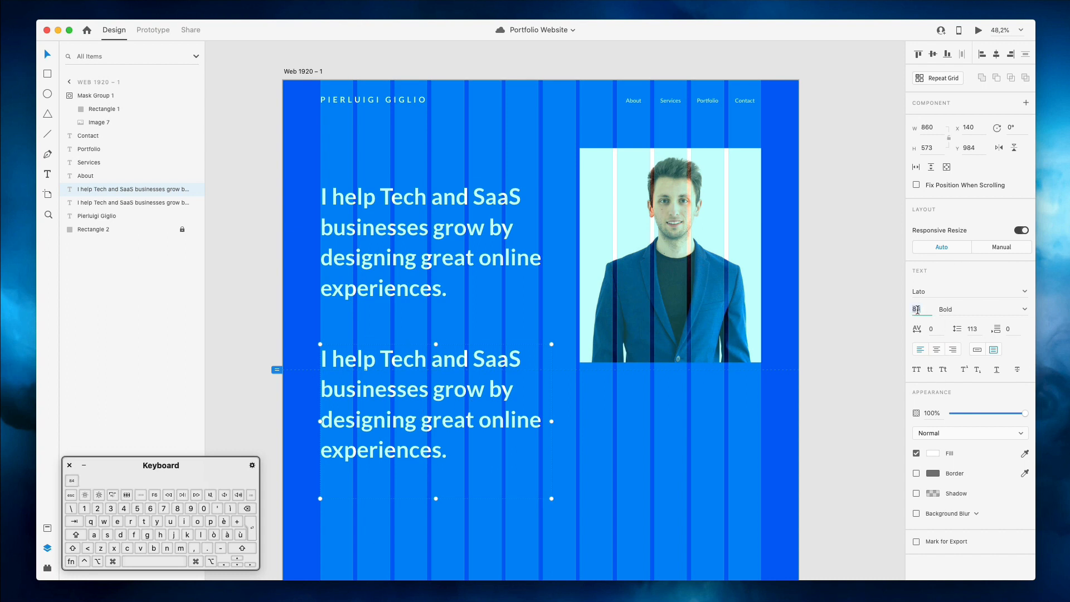
key(Return)
key(Down)
key(Down)
key(Down)
key(Down)
key(Down)
key(Down)
key(Down)
key(Down)
key(Down)
key(Down)
key(Down)
key(Down)
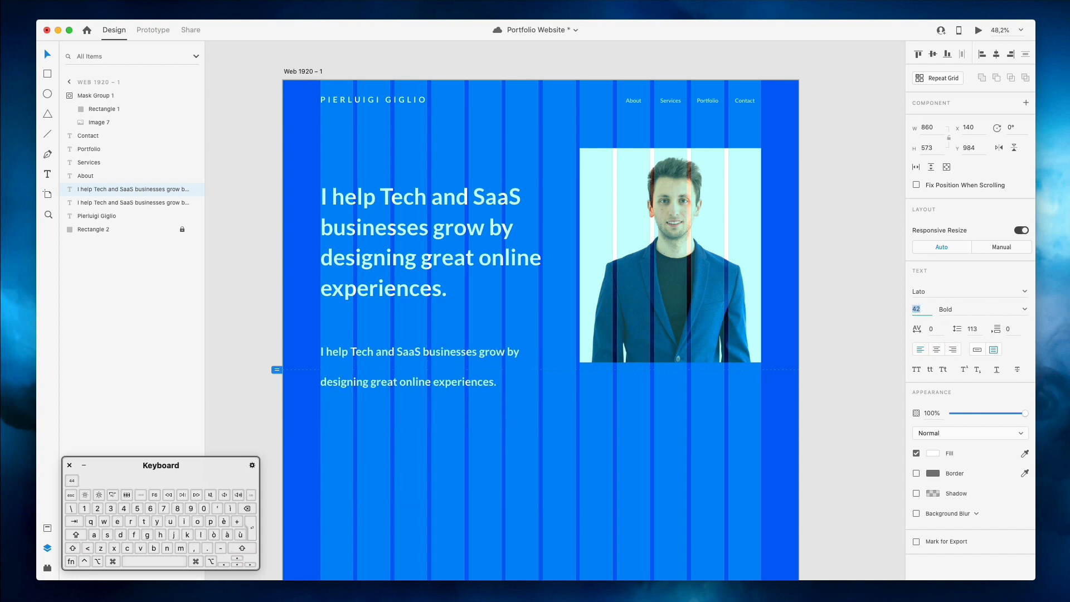
key(Down)
key(Down)
key(Down)
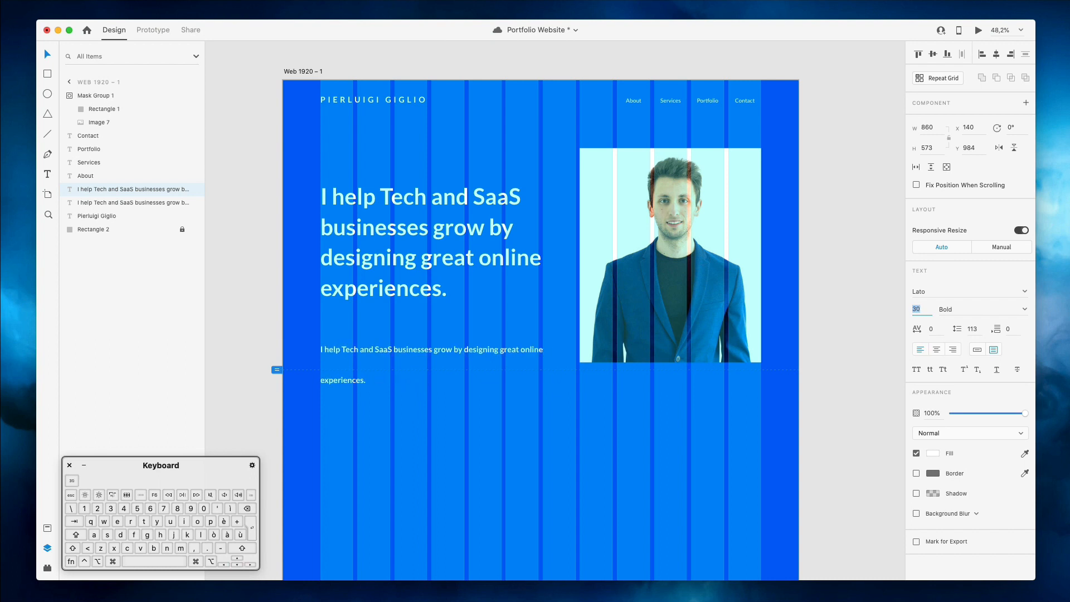
click(965, 309)
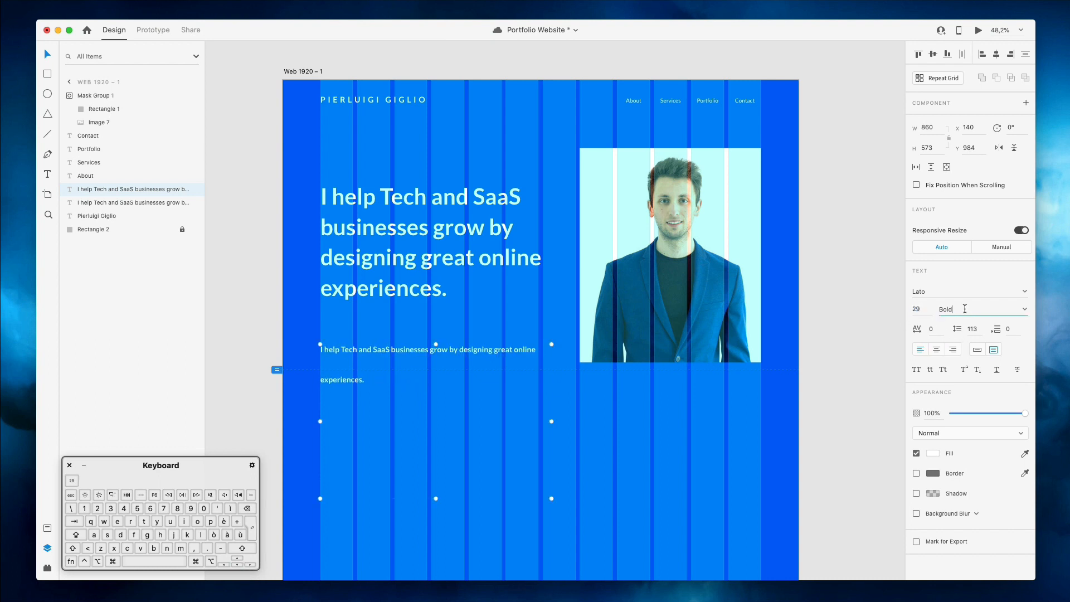
click(1025, 309)
click(951, 383)
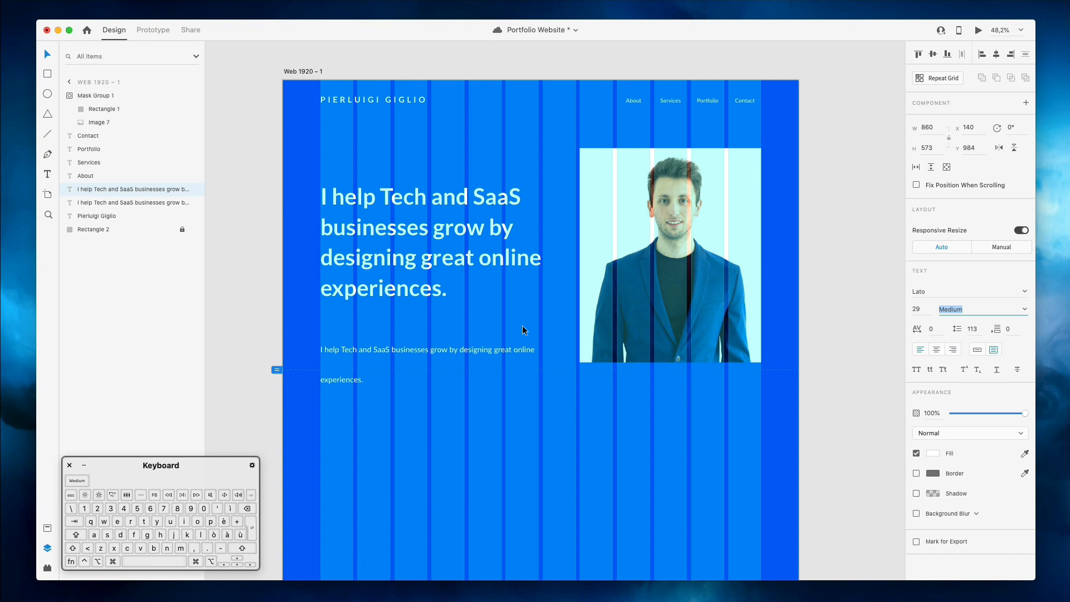
Tighten the small body text's line spacing to 53
click(356, 359)
click(968, 330)
key(shift+Down)
key(shift+Down)
key(shift+Down)
key(shift+Down)
key(shift+Down)
key(shift+Down)
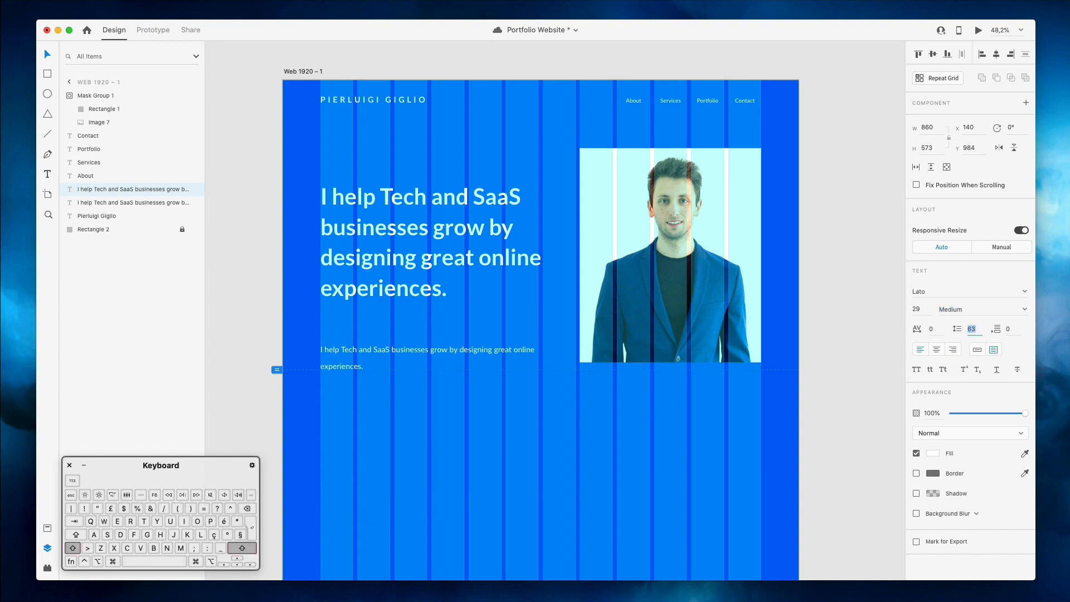
key(super+Tab)
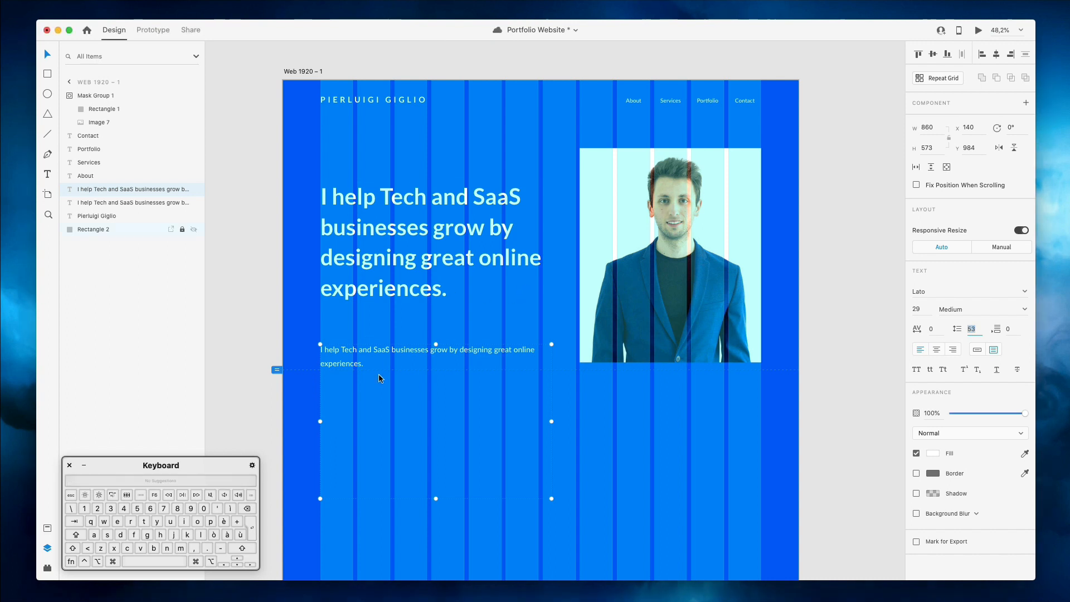
double_click(362, 360)
key(Escape)
Raise the headline slightly, move the body text lower, and shrink its box to fit
click(443, 240)
drag(443, 240, 443, 217)
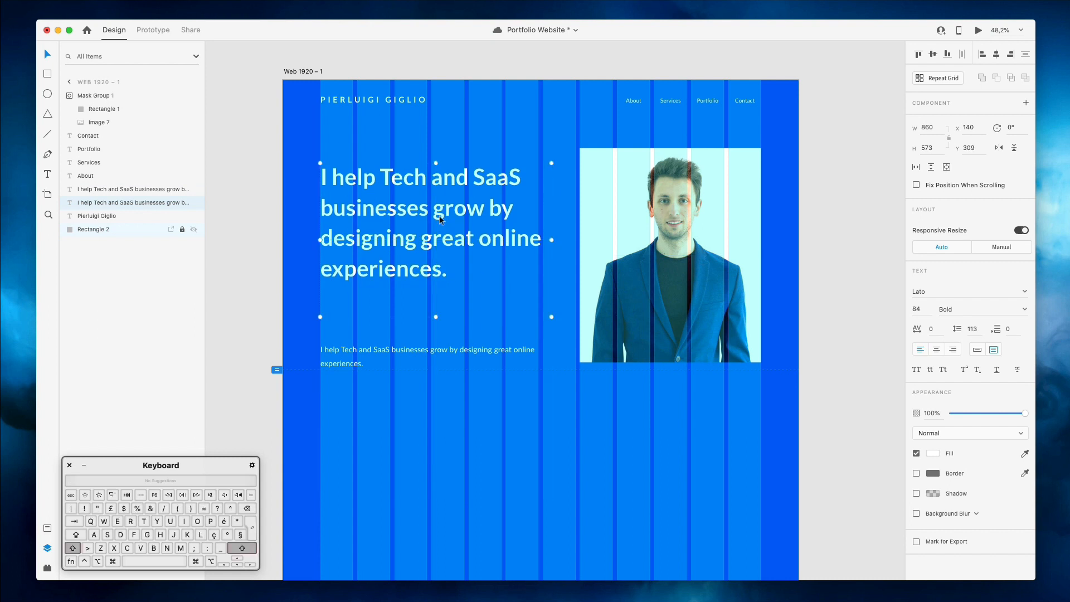
click(391, 356)
drag(389, 357, 390, 415)
mouse_move(436, 556)
mouse_down()
mouse_move(428, 443)
mouse_move(429, 548)
mouse_up()
click(240, 286)
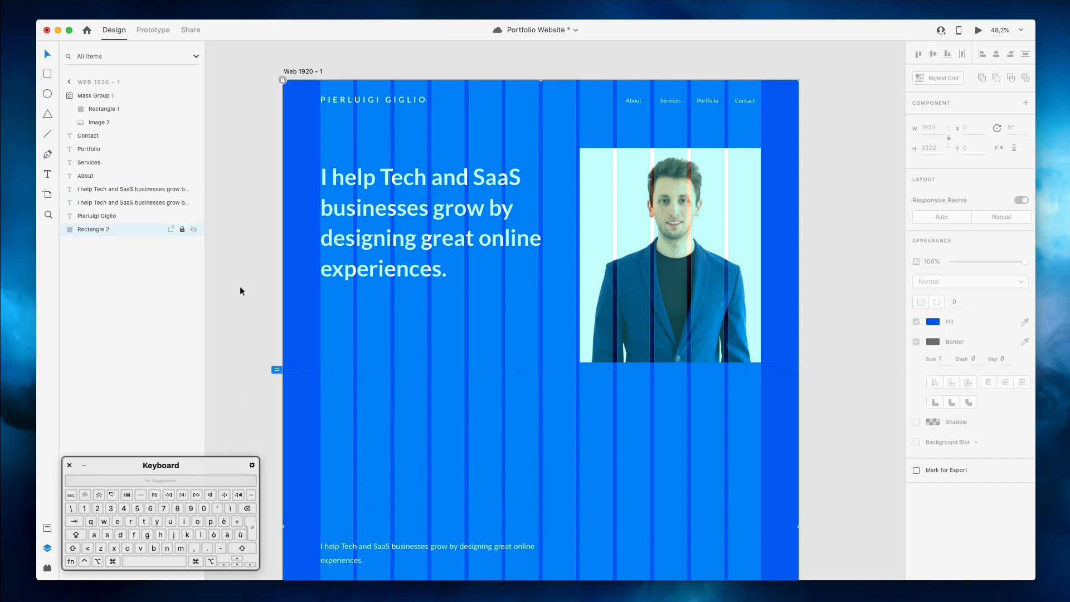
click(487, 212)
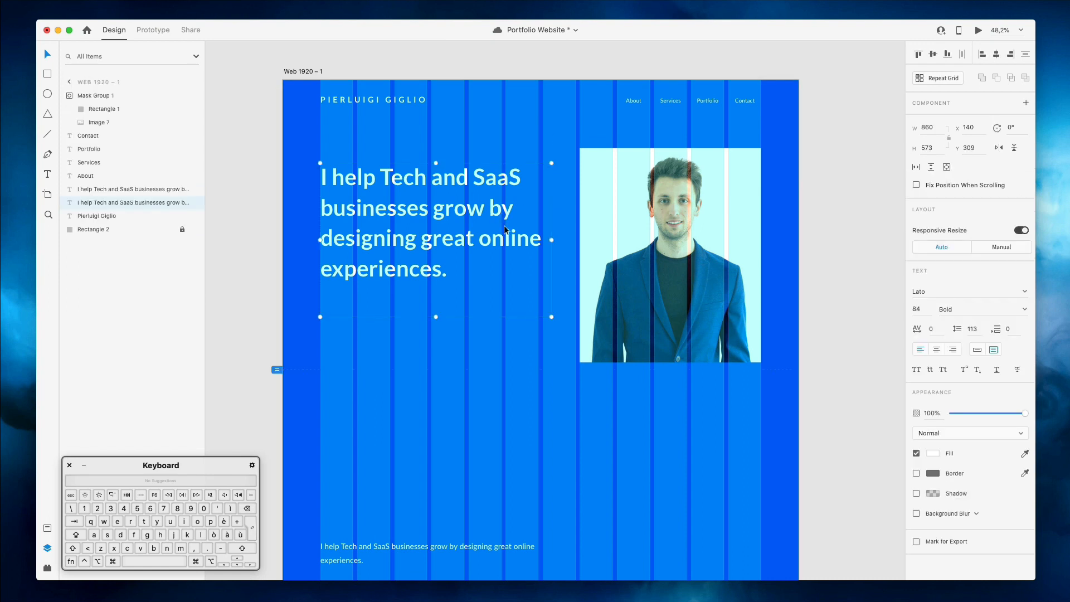
scroll(508, 227, up, 5)
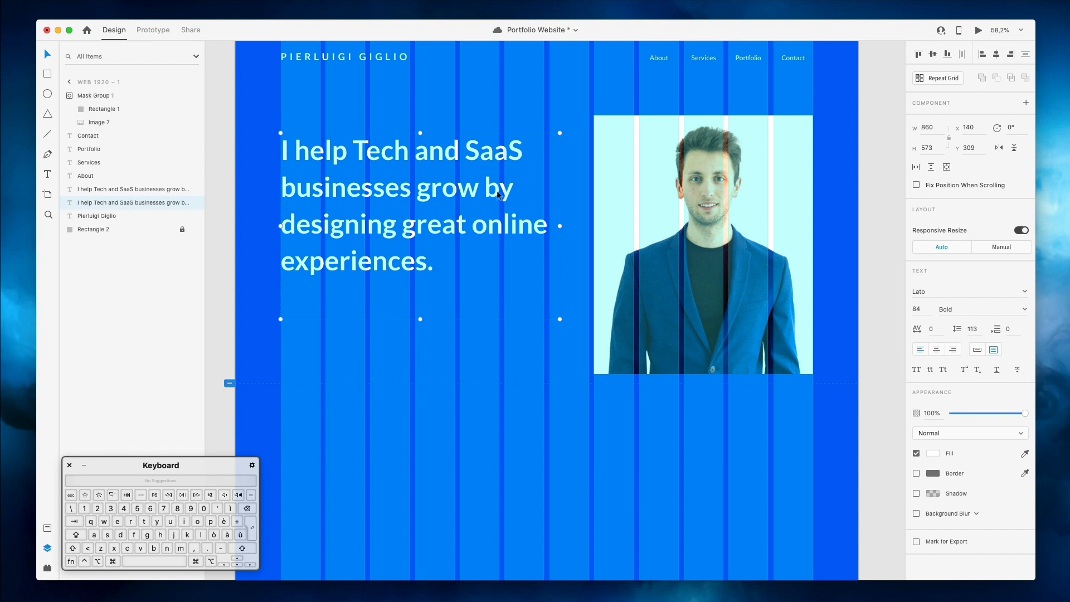
Draw a light rectangle and place it just beneath the headline
scroll(518, 223, up, 3)
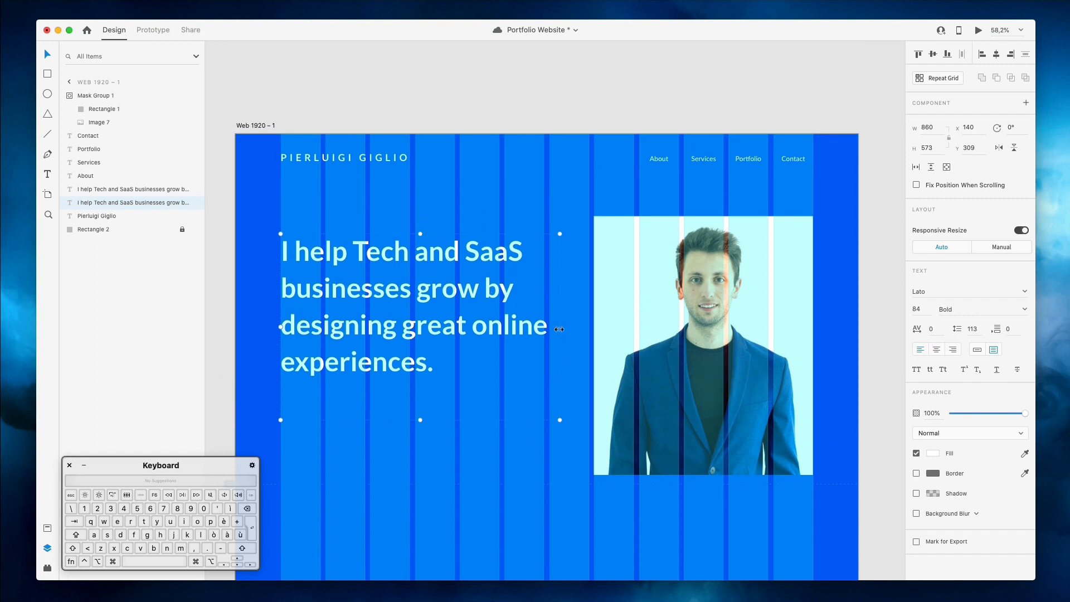
scroll(263, 270, down, 2)
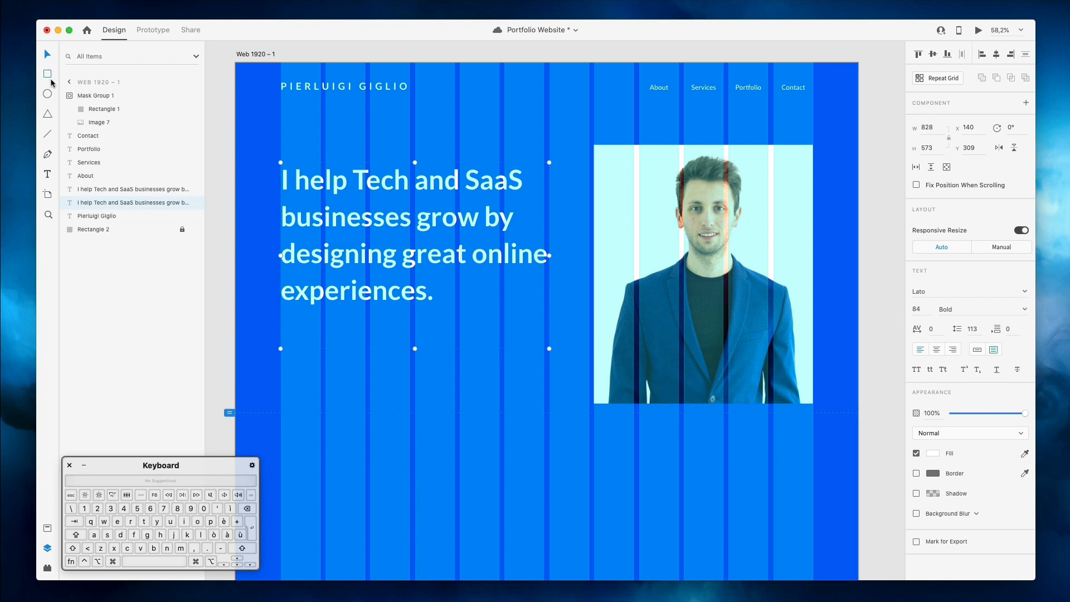
mouse_move(281, 352)
mouse_down()
mouse_move(399, 391)
mouse_move(409, 385)
mouse_up()
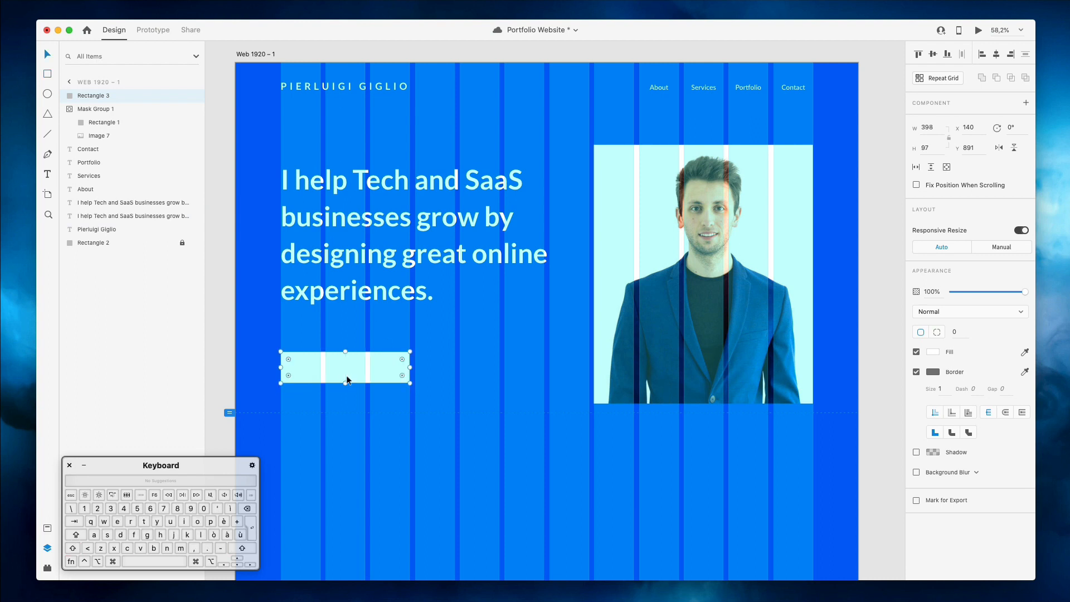
drag(389, 366, 410, 311)
Duplicate the small body text onto the rectangle and shift the copy slightly right
click(350, 284)
scroll(403, 363, down, 5)
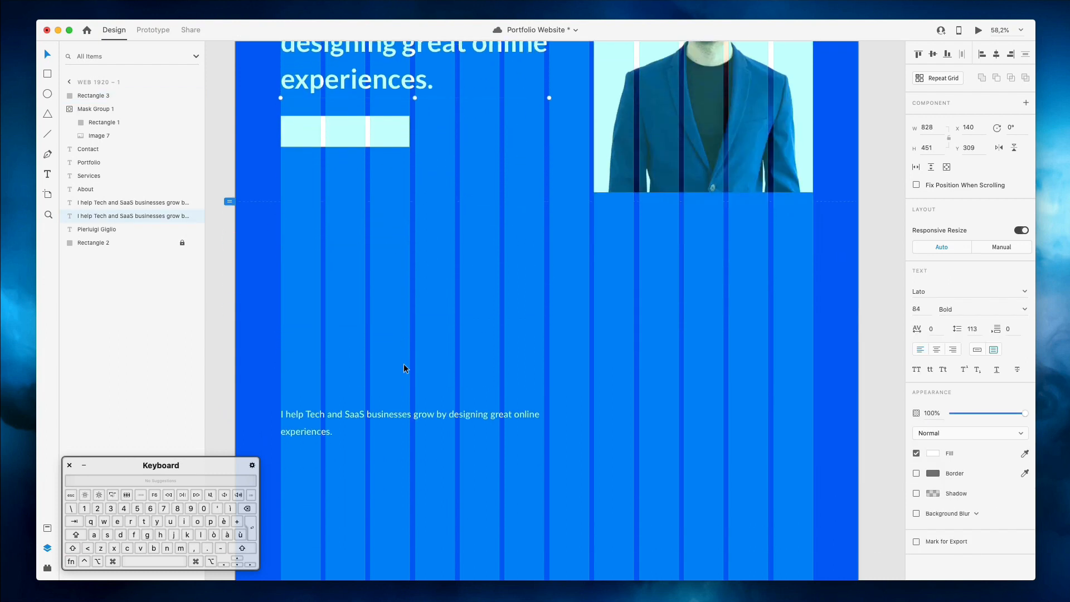
drag(375, 384, 375, 109)
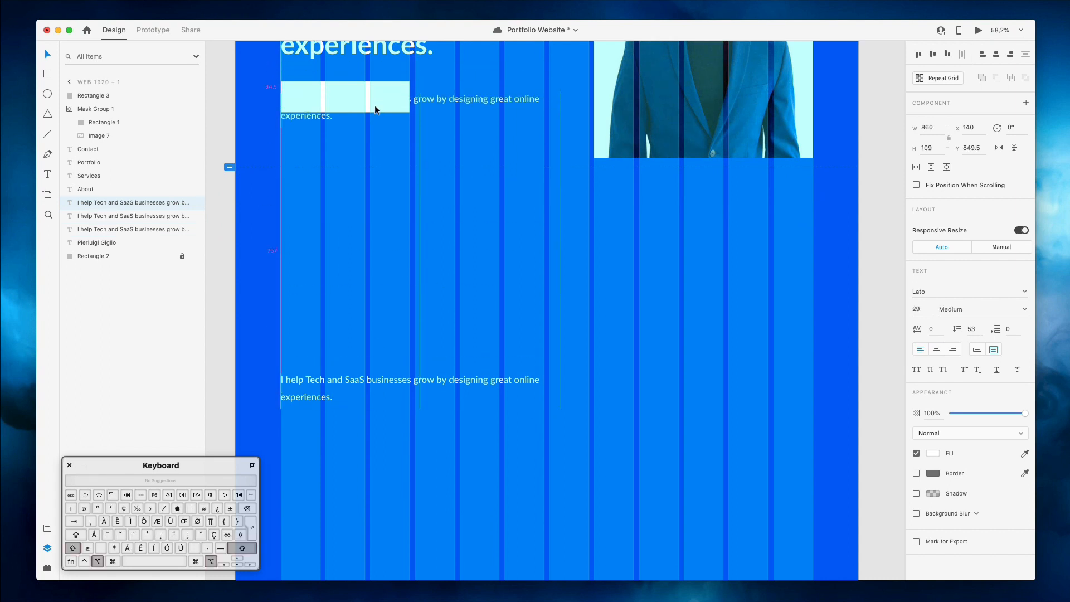
scroll(375, 110, up, 5)
drag(419, 303, 429, 303)
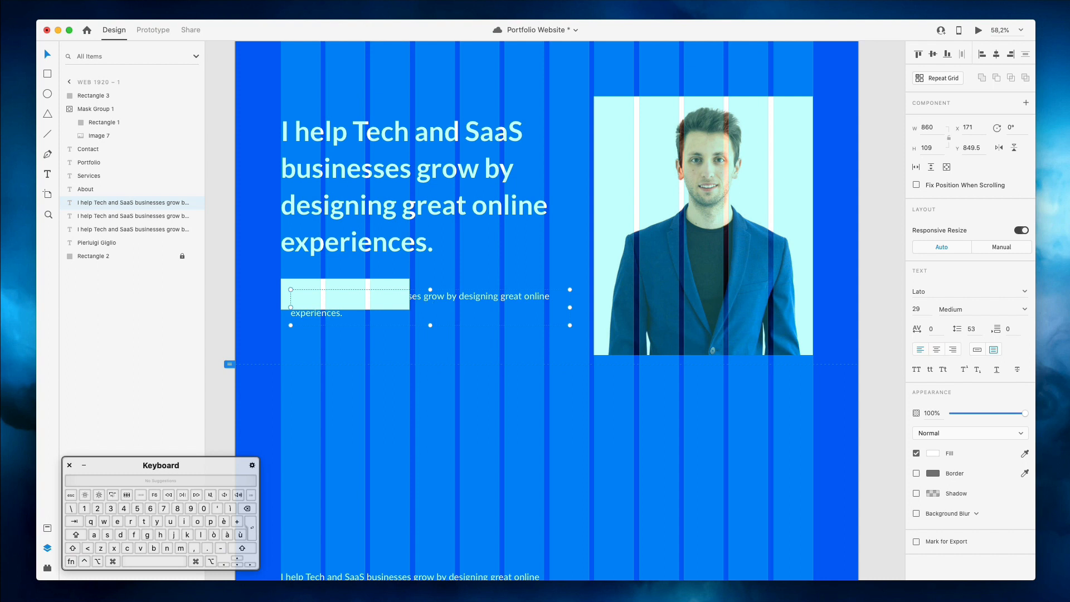
double_click(395, 296)
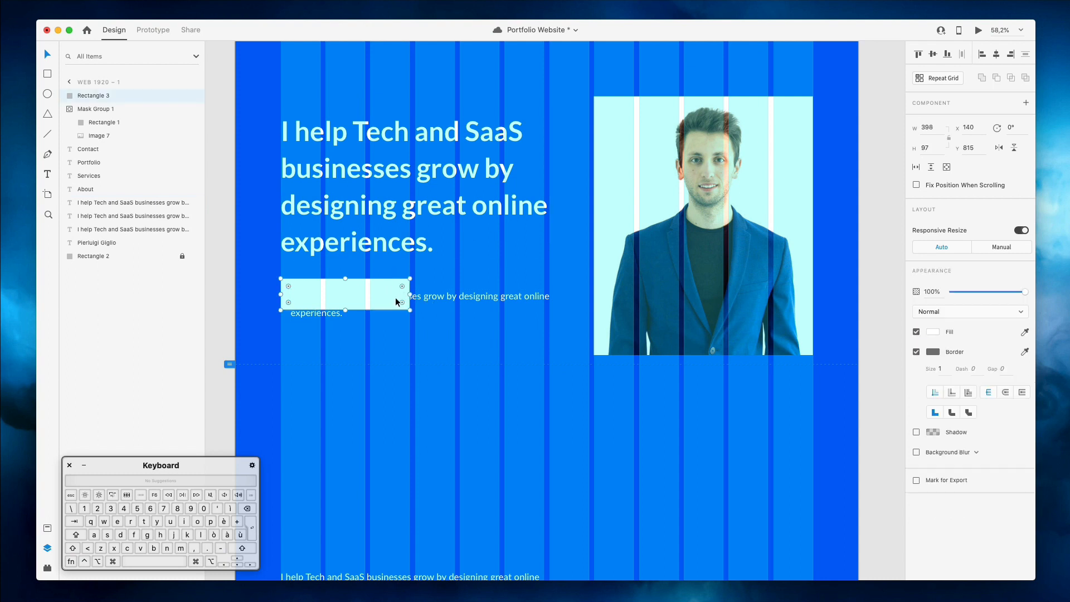
Change the copied text over the rectangle to 'Book a Discovery Call'
double_click(435, 301)
text(Book )
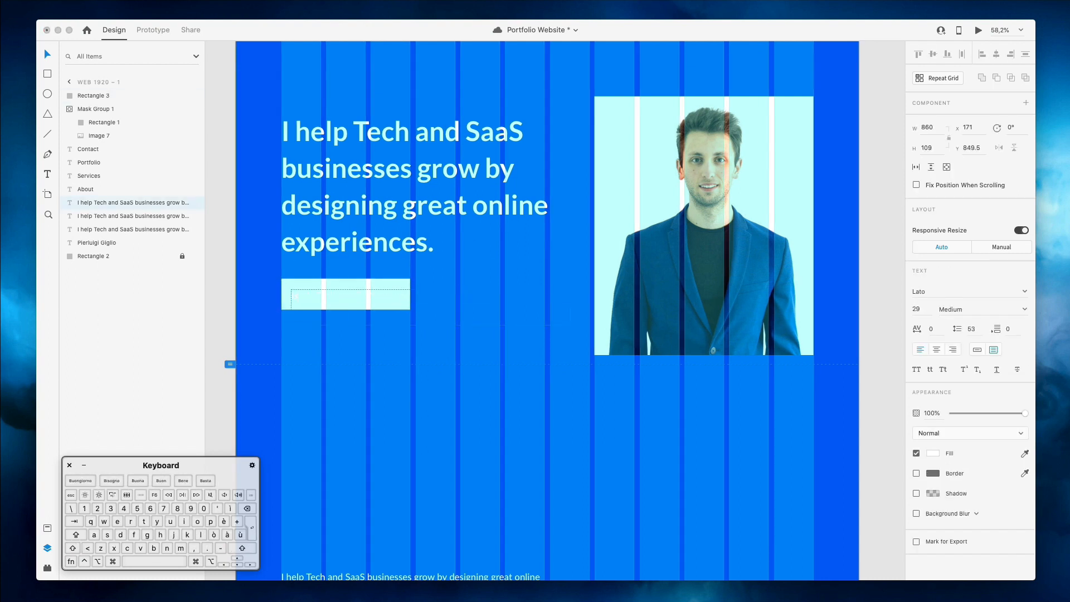
text(a Discov)
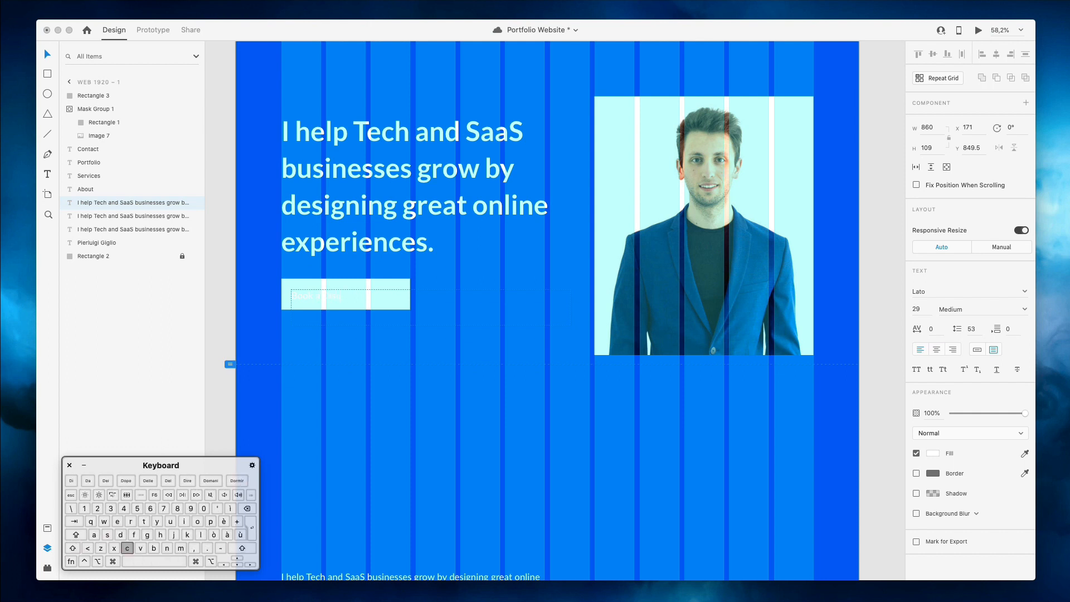
text(ery Call)
key(Escape)
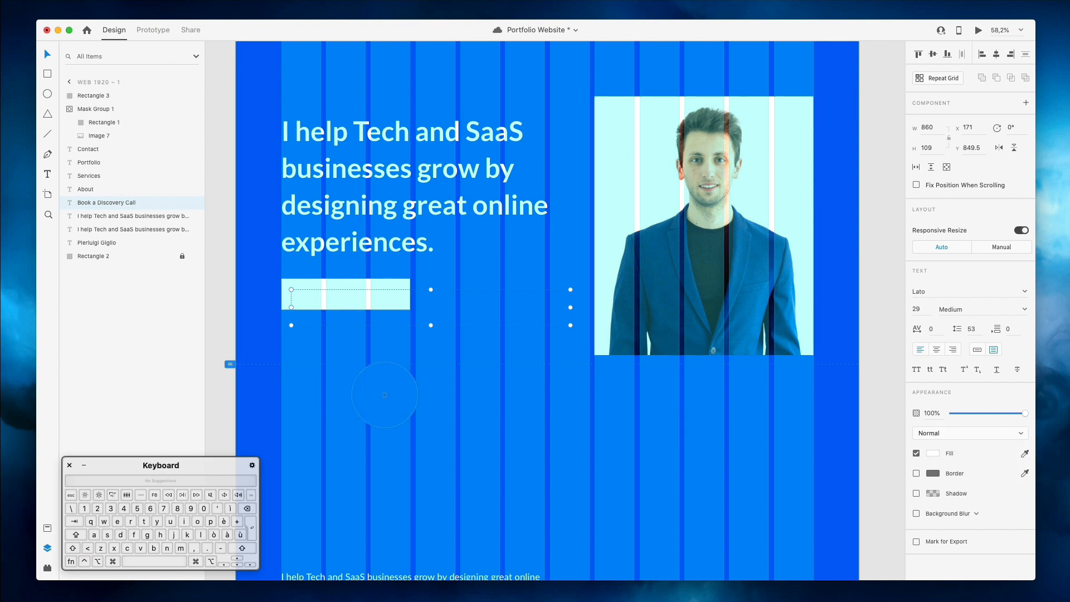
click(412, 392)
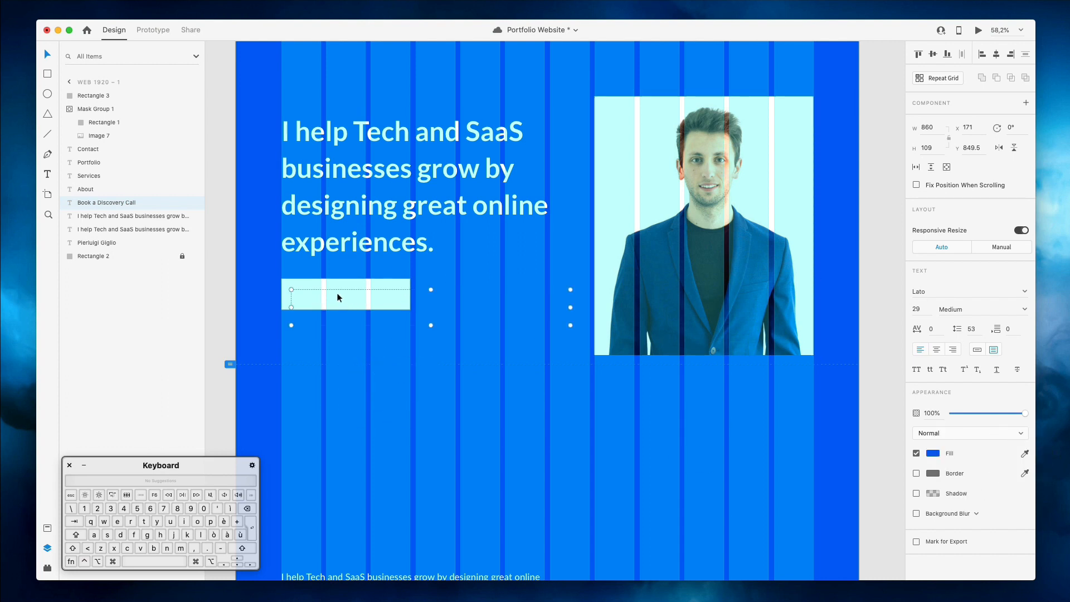
Move the label layer above Rectangle 3, nudge it onto the button, and fit its text box
drag(98, 204, 95, 132)
drag(89, 98, 88, 95)
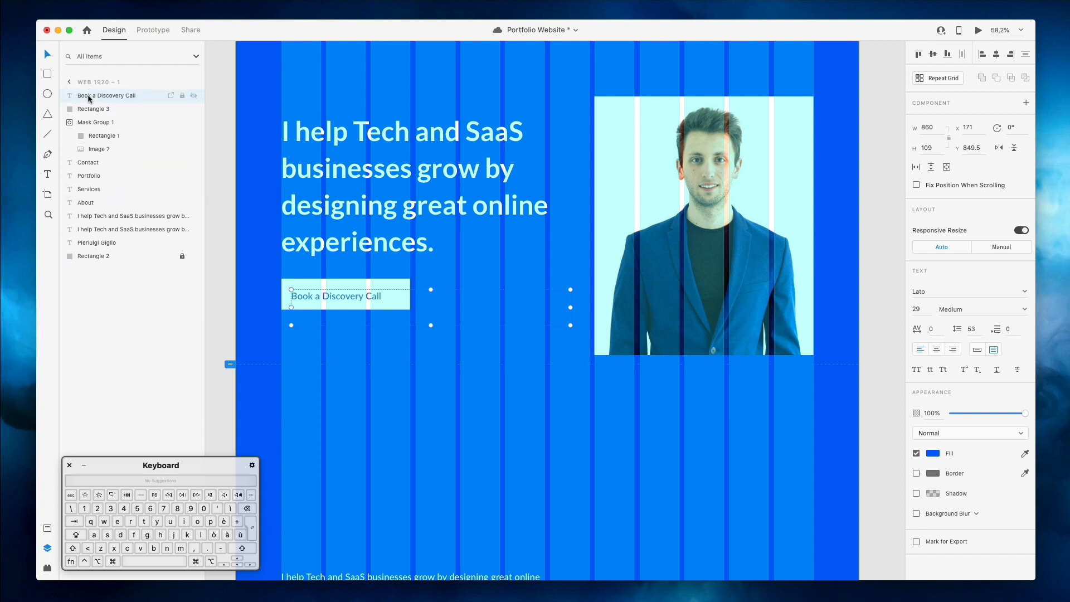
key(Up)
key(Up)
key(Up)
key(Up)
key(Up)
key(Up)
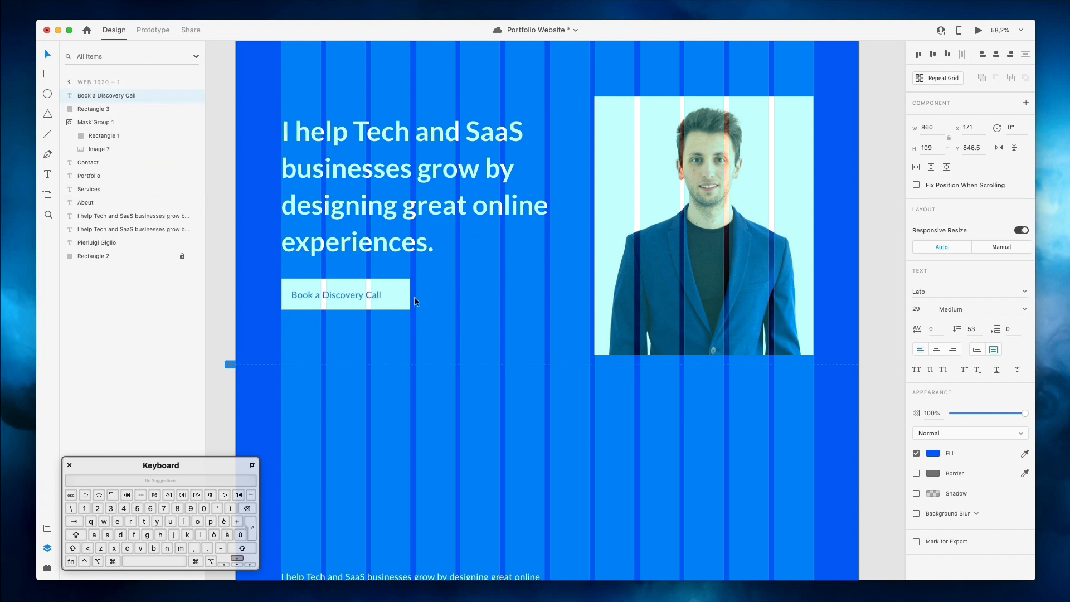
key(shift+Right)
key(Right)
key(Right)
key(Right)
key(Right)
key(Right)
key(Right)
key(Right)
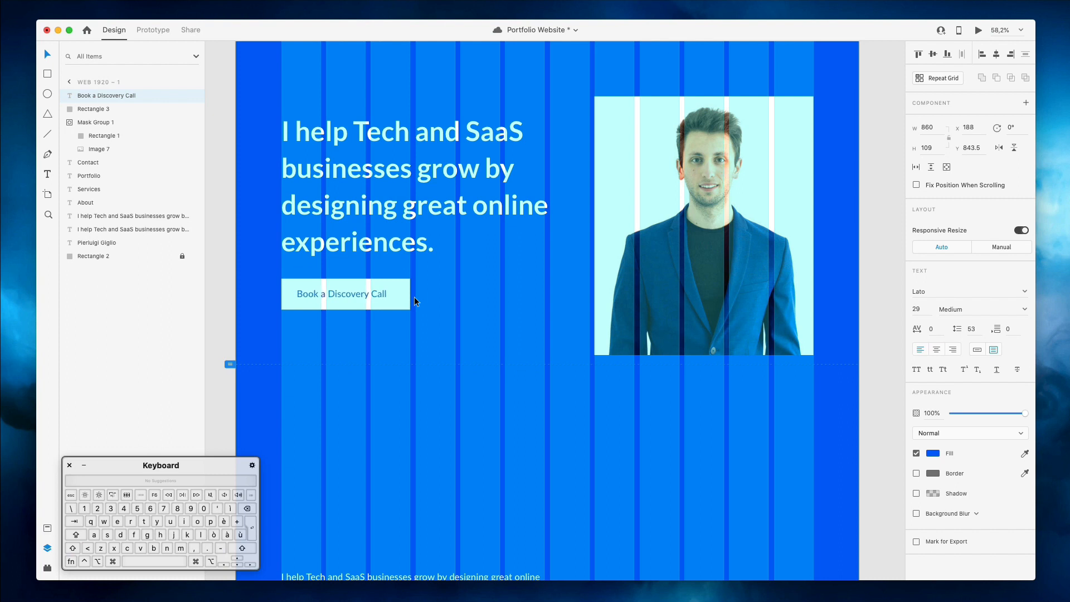
drag(501, 307, 402, 296)
click(399, 285)
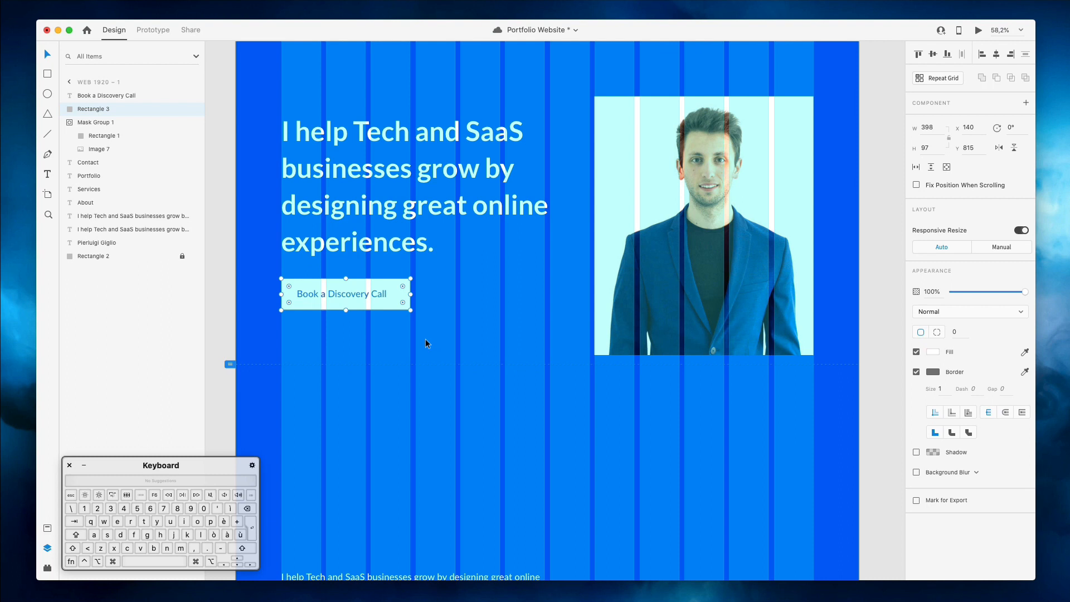
click(339, 300)
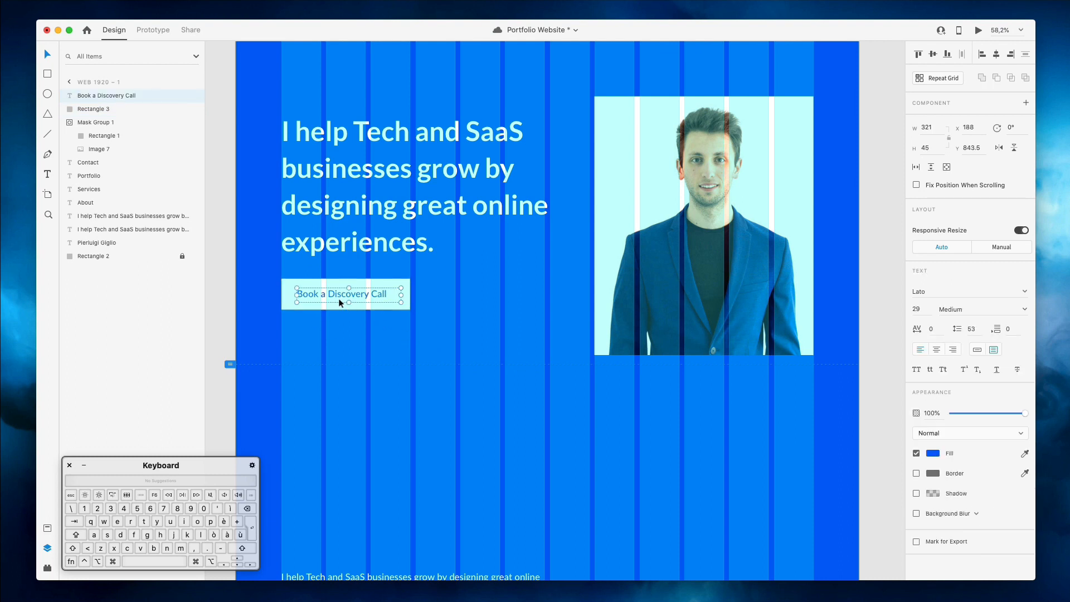
key(Right)
key(Right)
key(Right)
key(Right)
Fill the button rectangle with bright yellow #FFE200
click(362, 282)
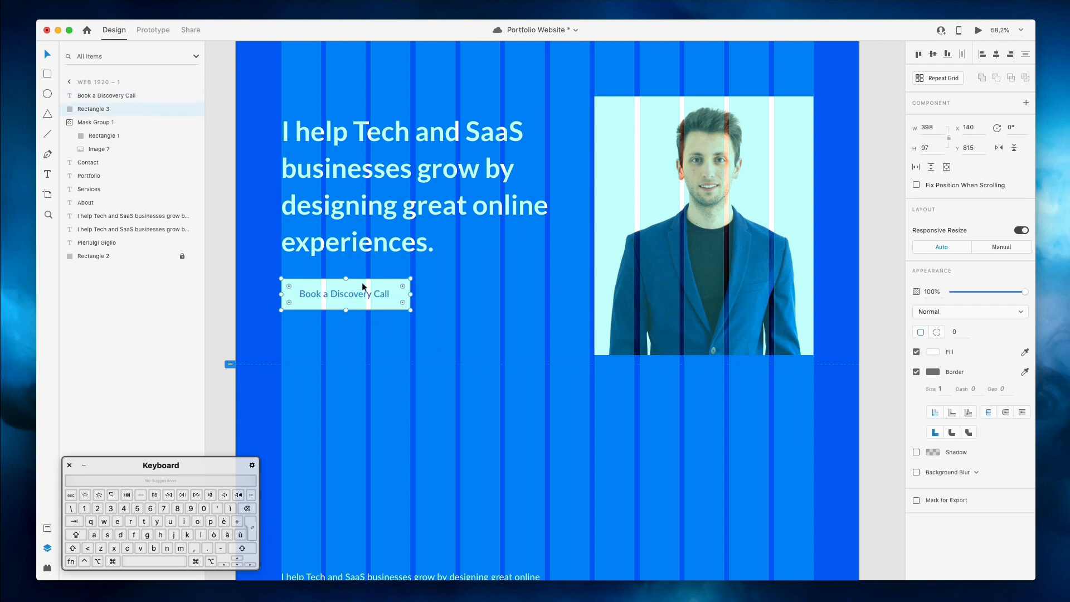
click(932, 352)
click(895, 372)
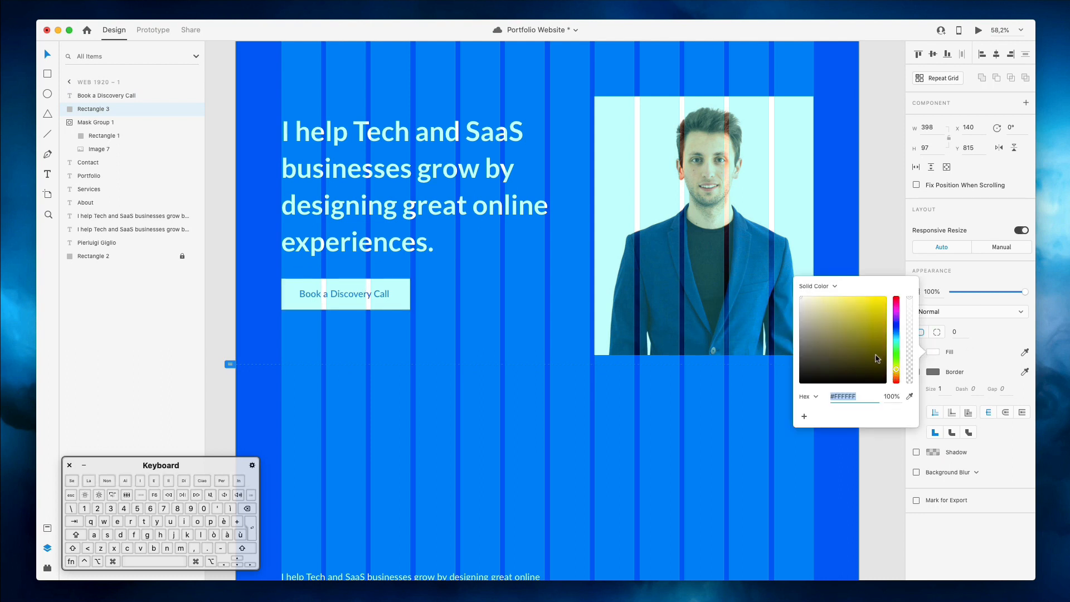
drag(877, 358, 886, 297)
scroll(672, 314, up, 5)
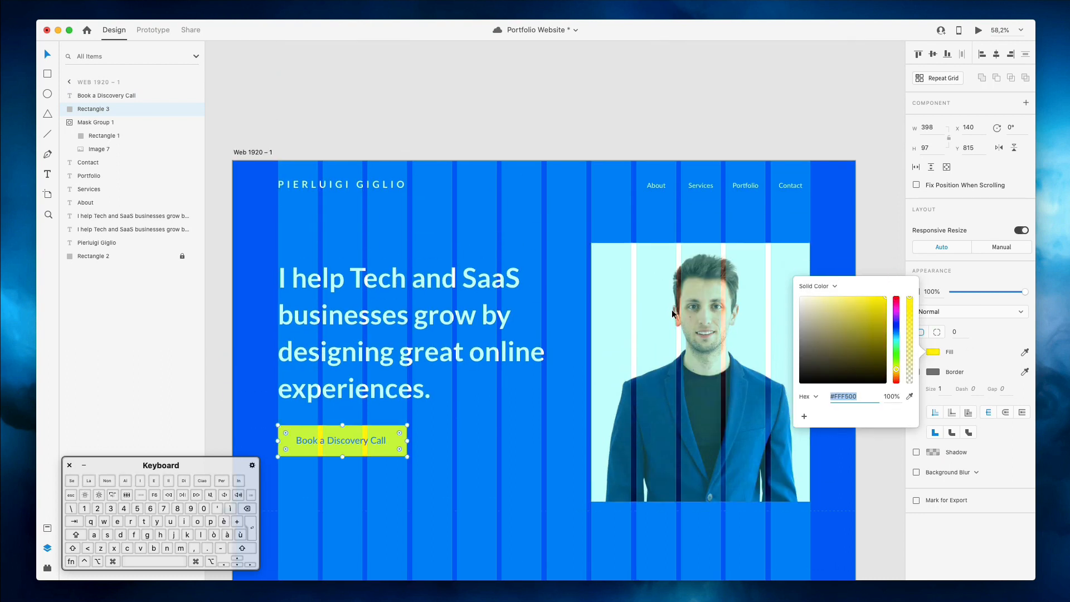
scroll(673, 314, down, 3)
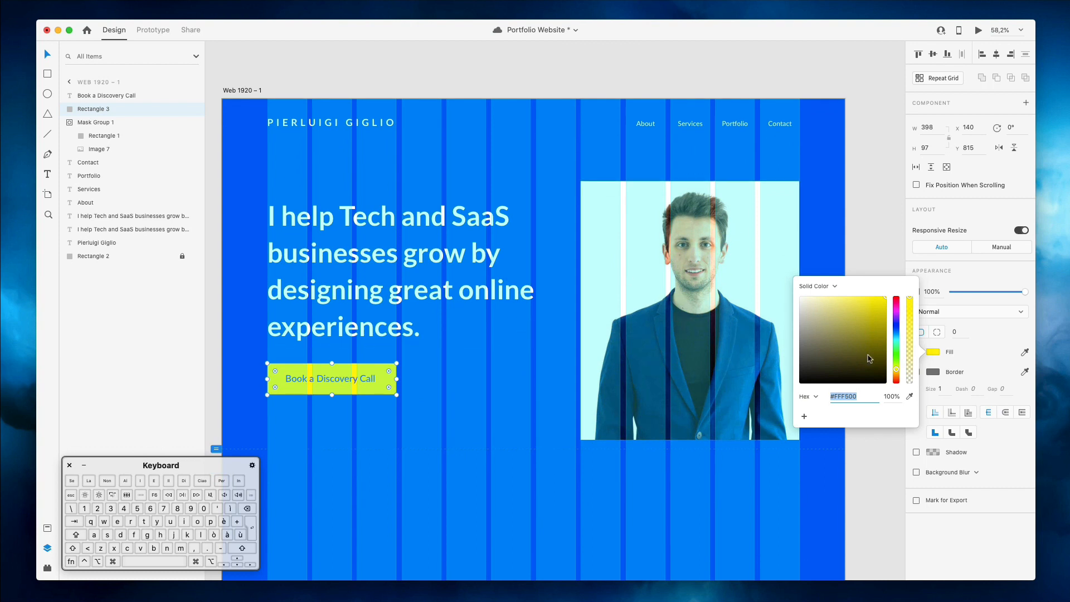
drag(896, 372, 895, 376)
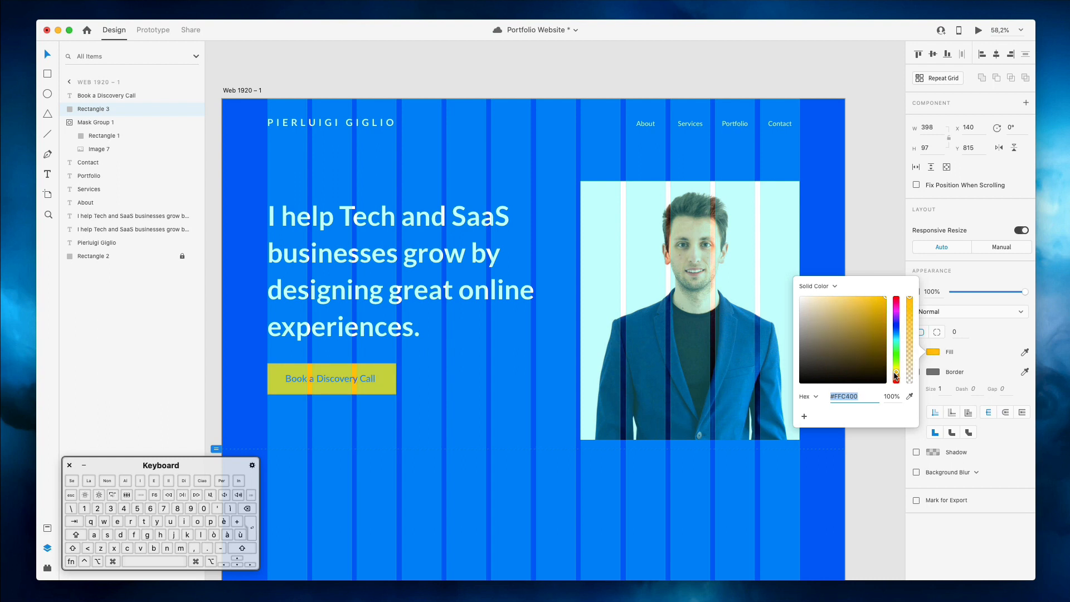
scroll(362, 368, left, 3)
scroll(362, 368, down, 2)
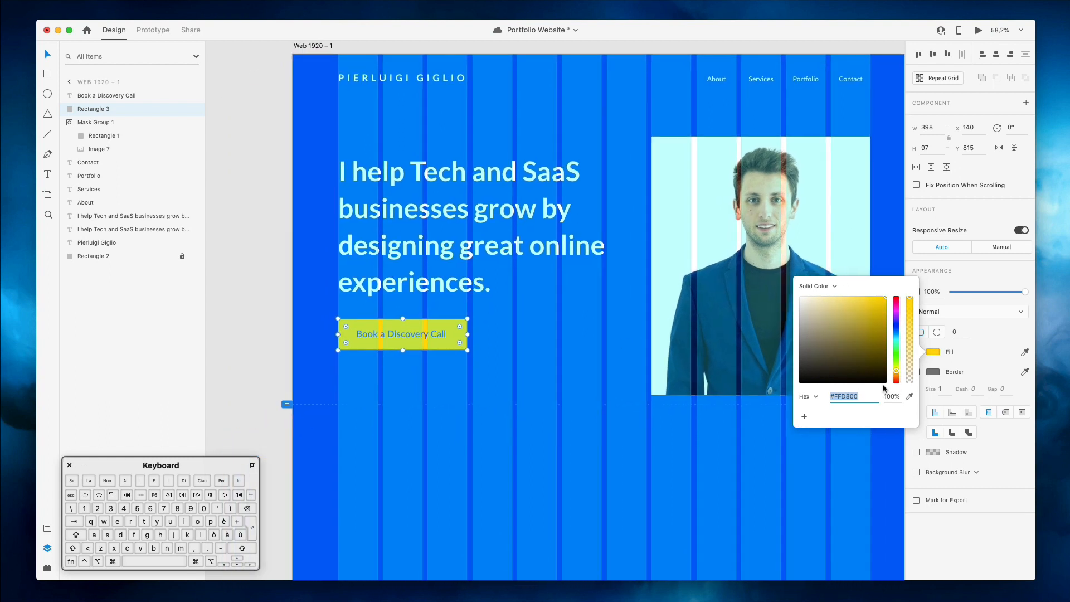
drag(894, 375, 895, 375)
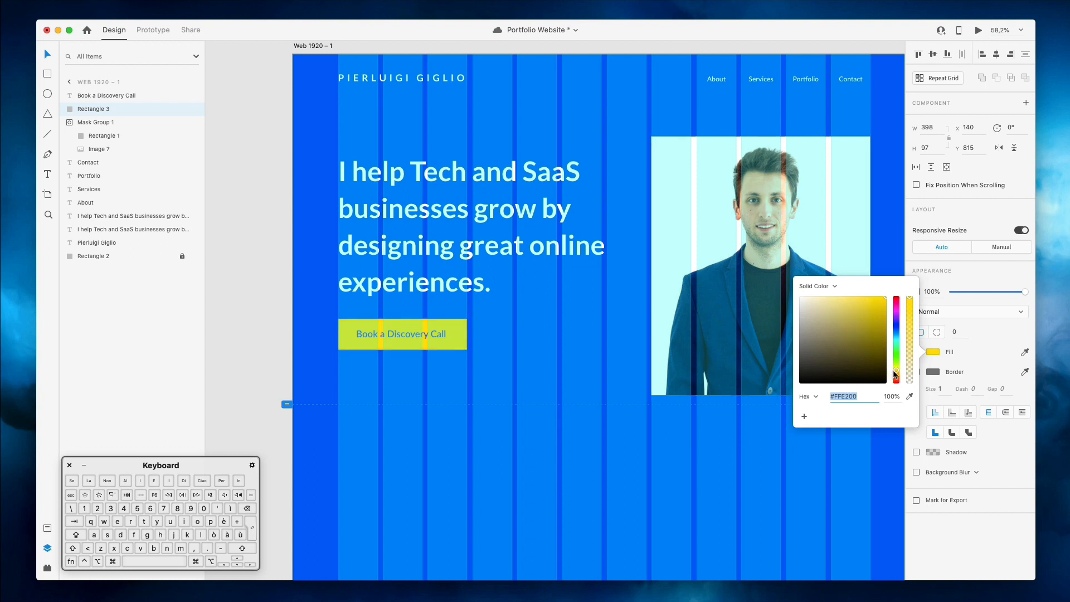
Make the button label text black #000000
click(411, 334)
click(930, 454)
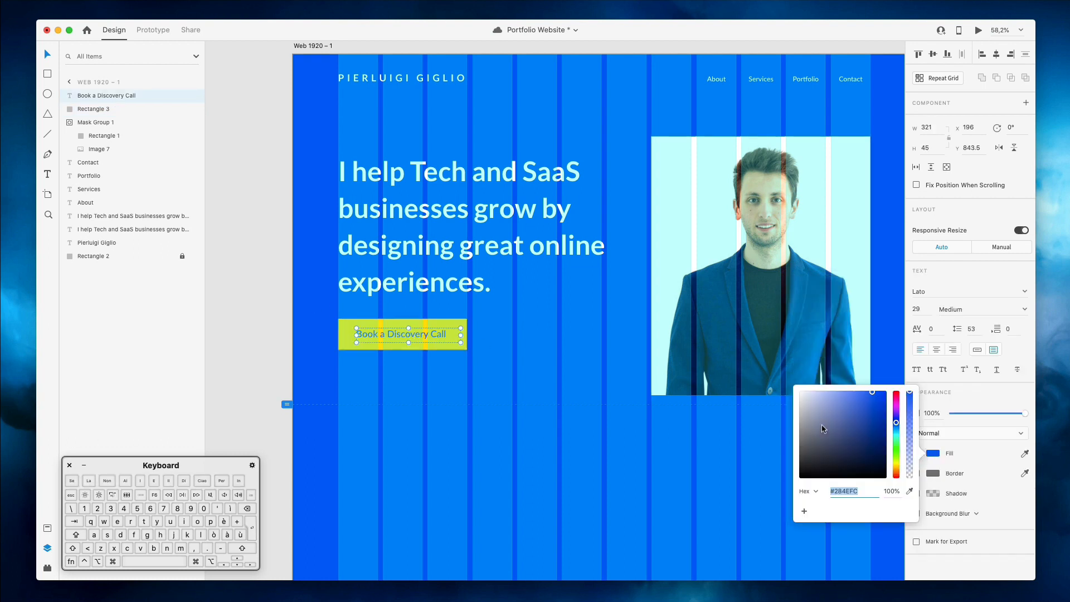
click(282, 336)
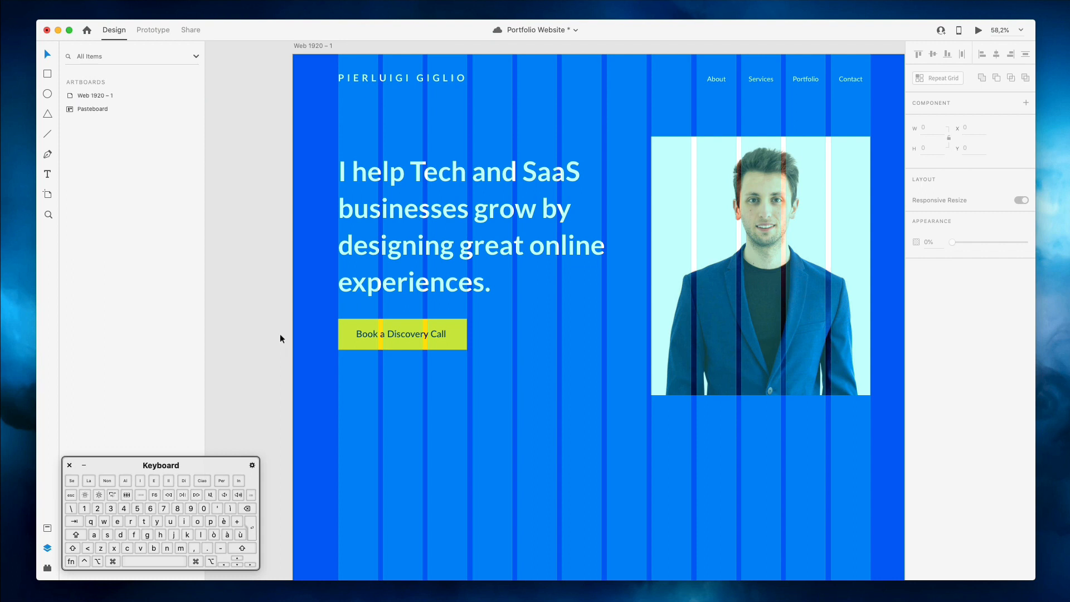
Nudge the button label one pixel right and one pixel down
click(400, 338)
key(Right)
key(Down)
click(427, 324)
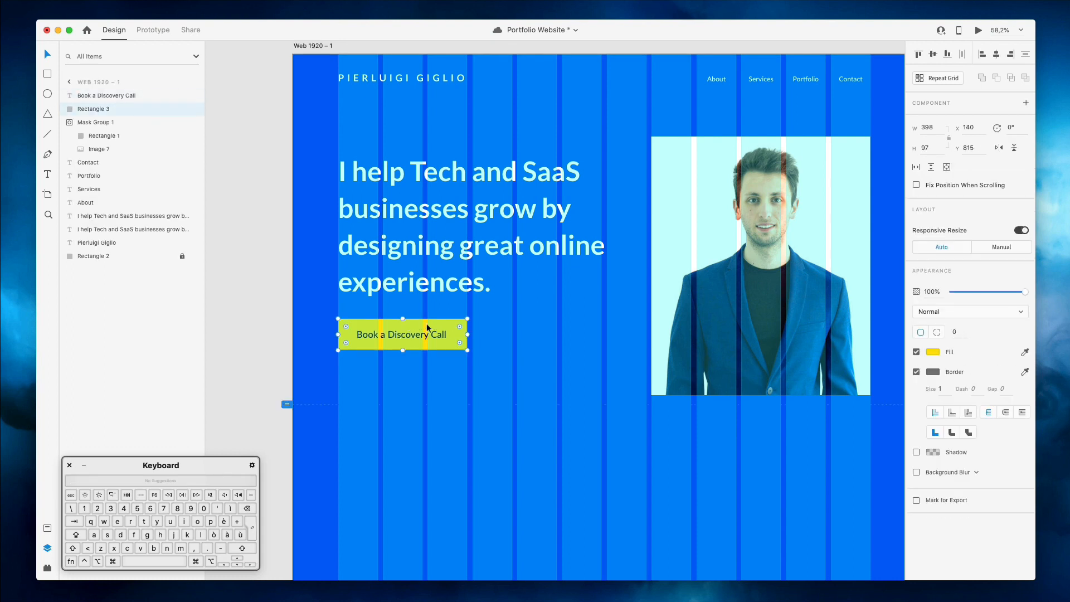
click(955, 332)
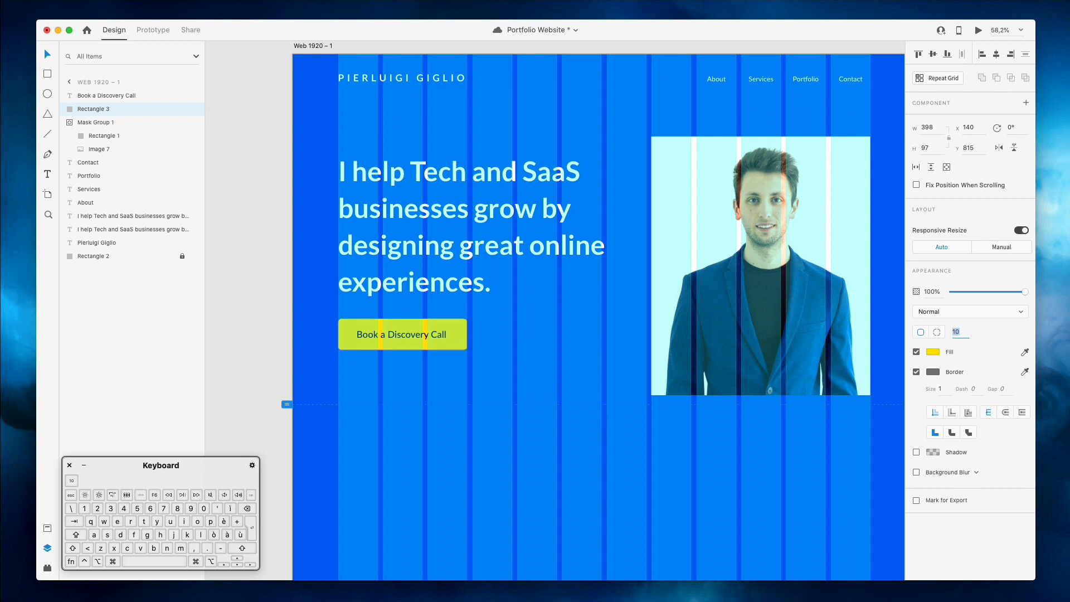
Make the Book a Discovery Call label Bold with auto-width sizing
click(421, 334)
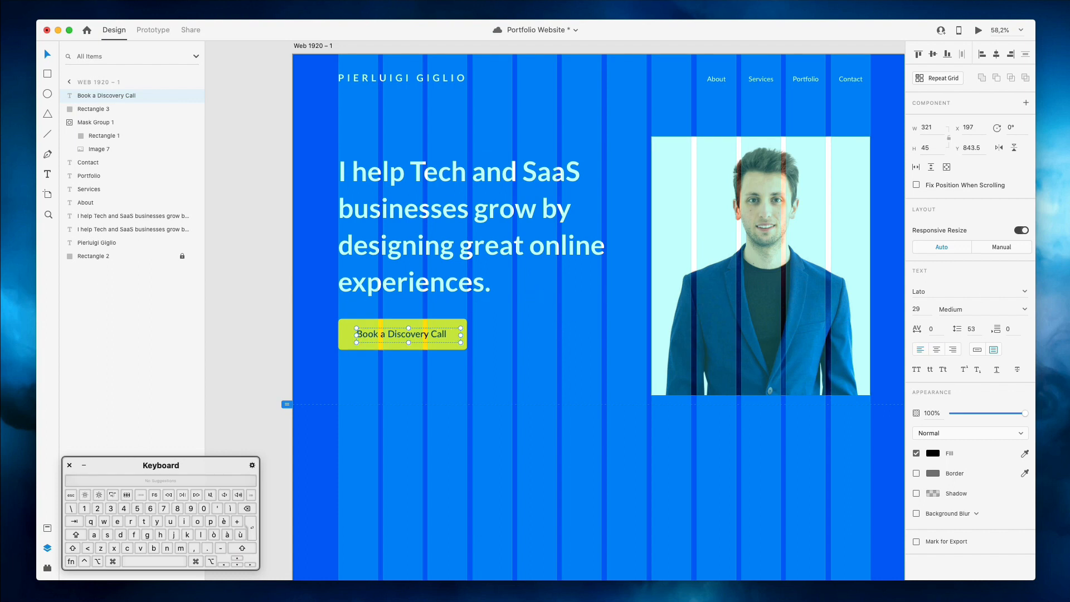
click(1021, 315)
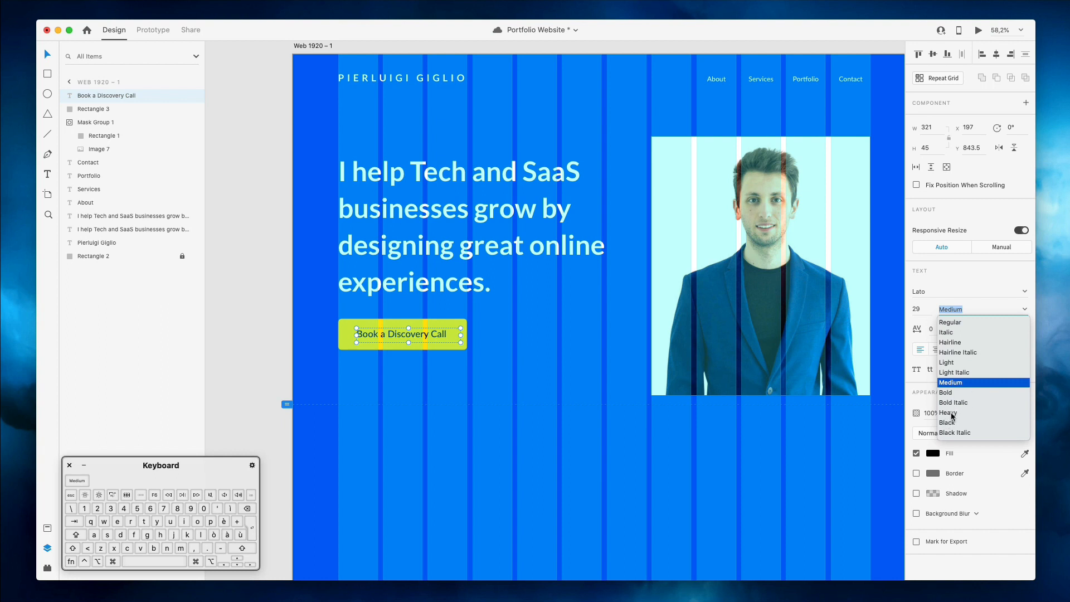
click(947, 392)
click(296, 297)
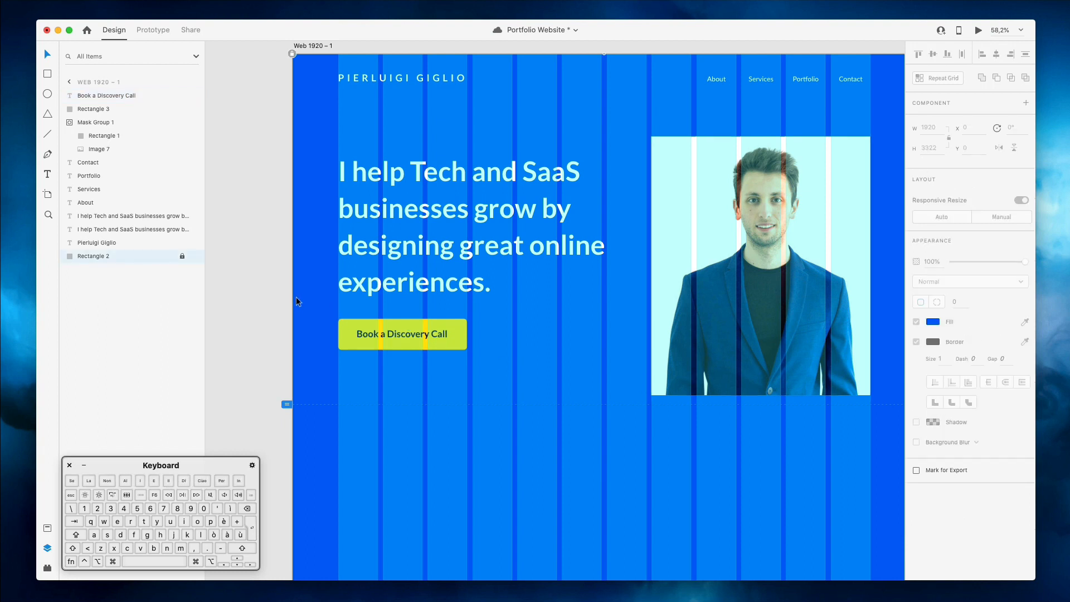
click(405, 343)
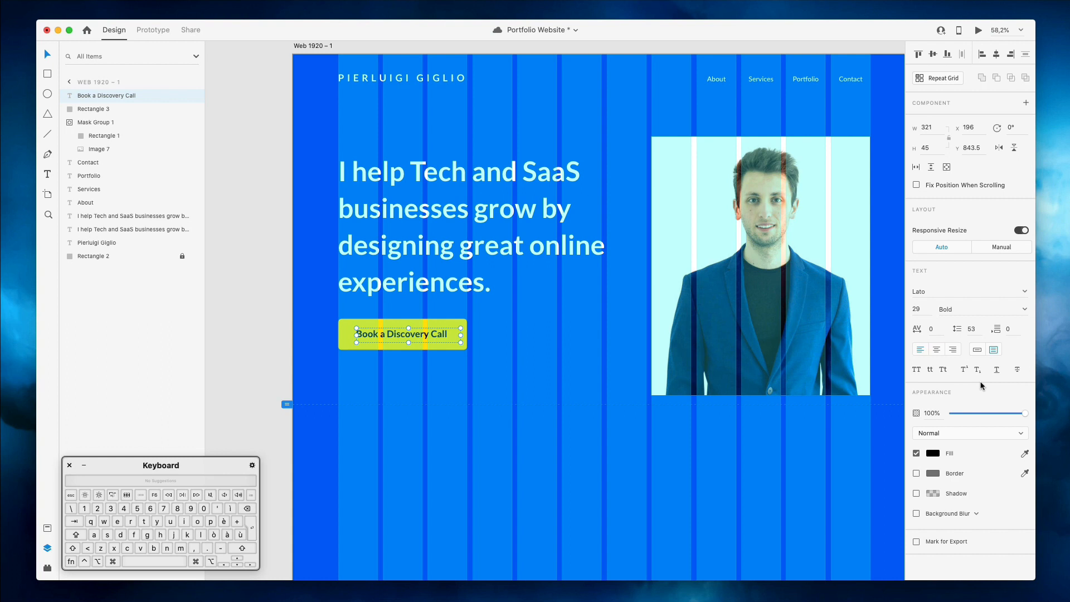
click(976, 350)
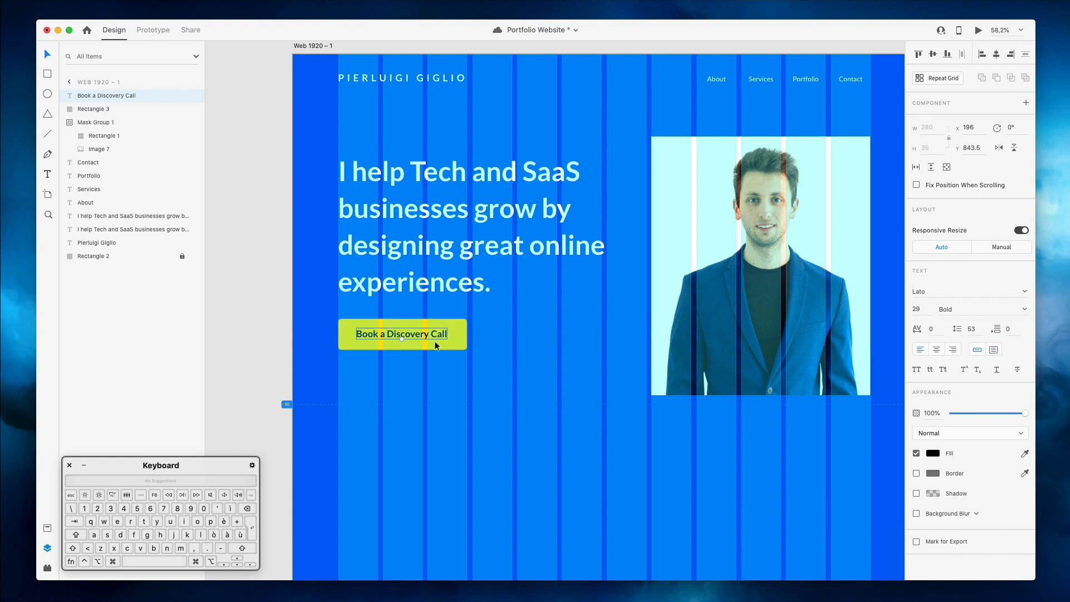
Enter a corner radius on the yellow button rectangle to round its corners
click(239, 281)
scroll(267, 275, down, 3)
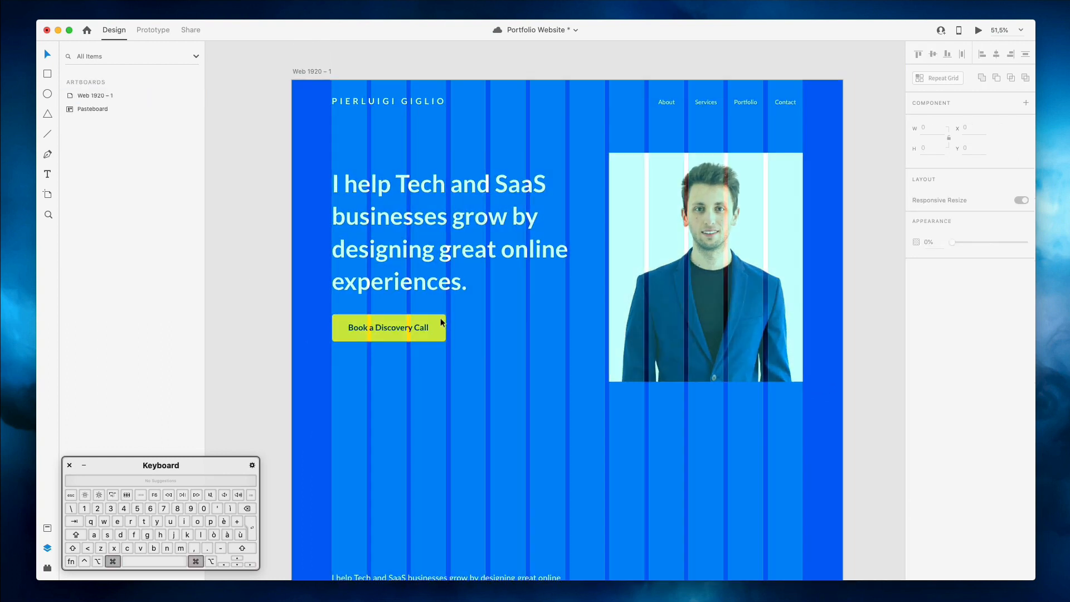
super+click(441, 323)
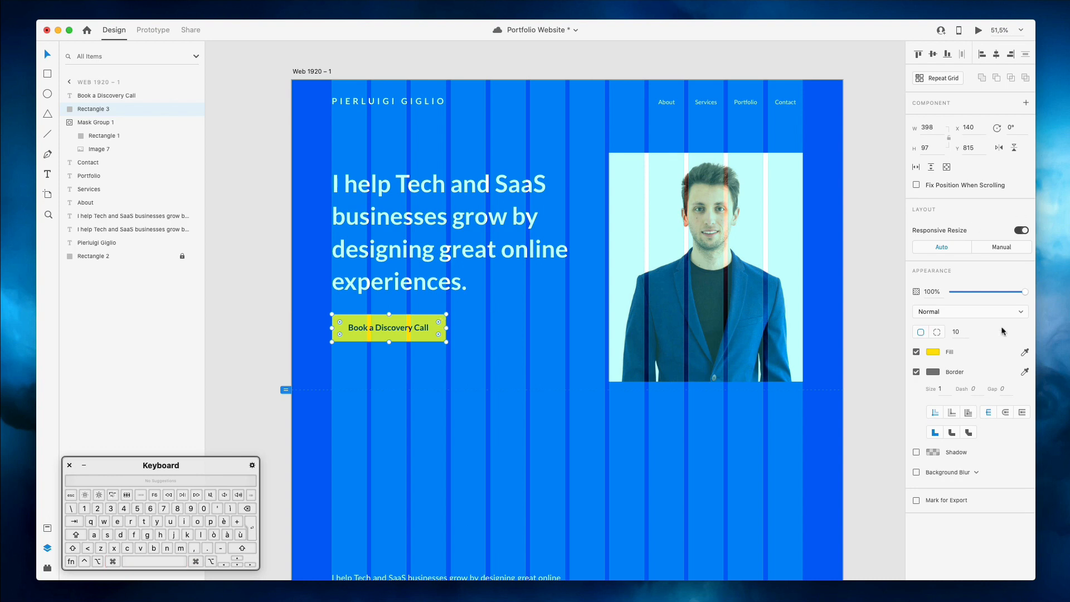
text(10)
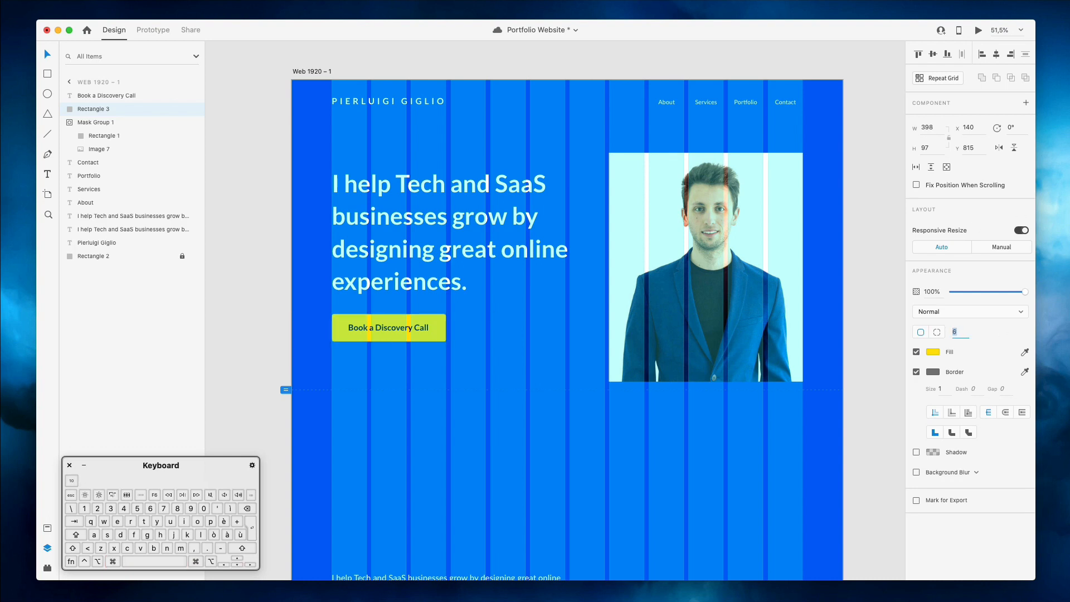
click(256, 276)
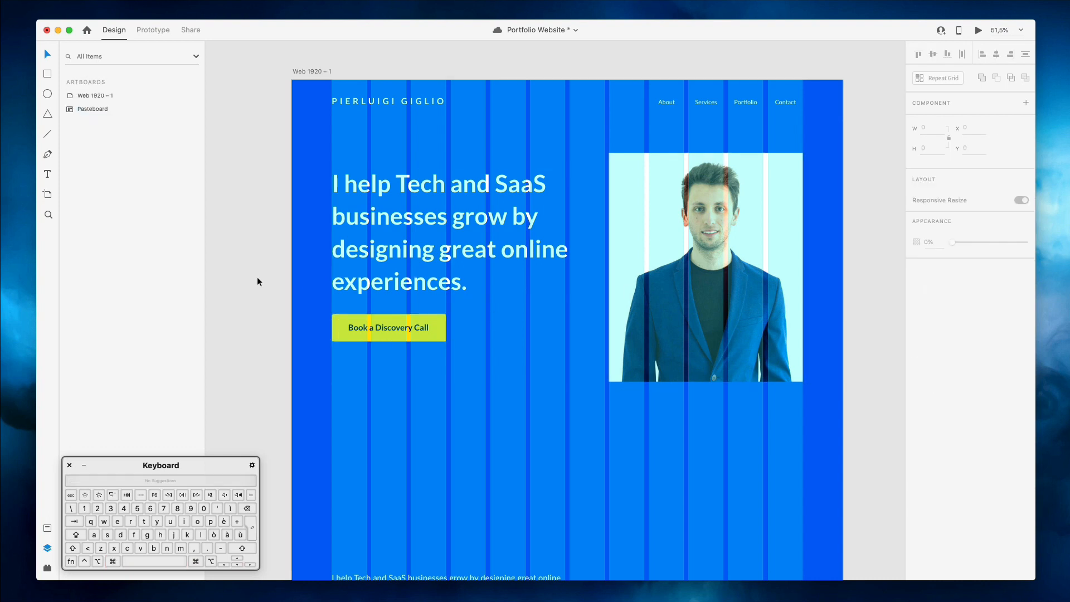
scroll(316, 303, down, 3)
Show the layout grid and duplicate the big heading below the hero, retyped as 'Portfolio'
scroll(313, 301, up, 4)
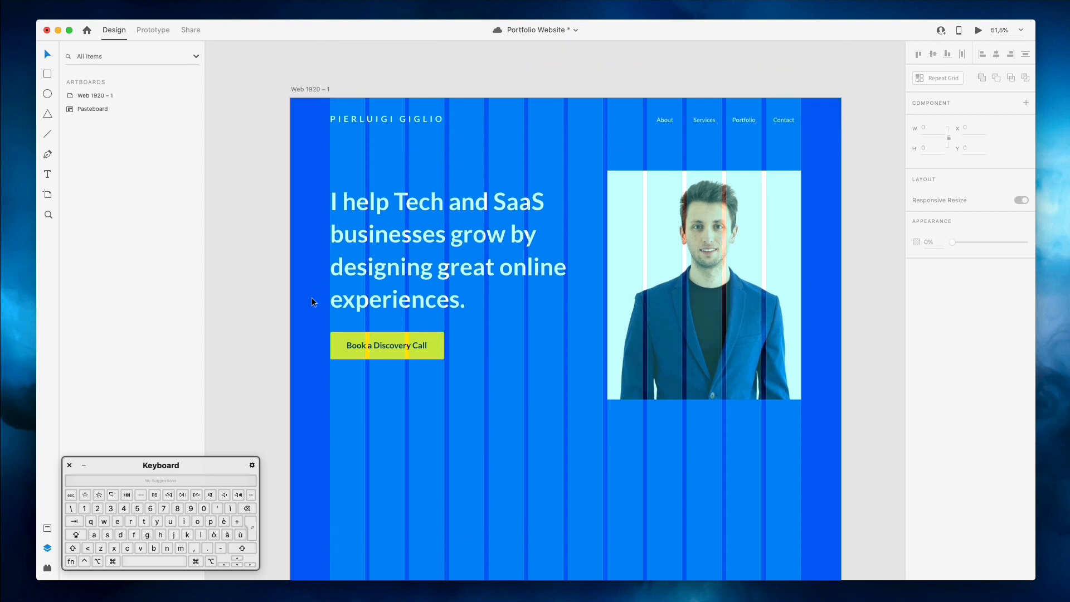
scroll(312, 296, down, 2)
scroll(432, 283, up, 3)
scroll(433, 283, down, 5)
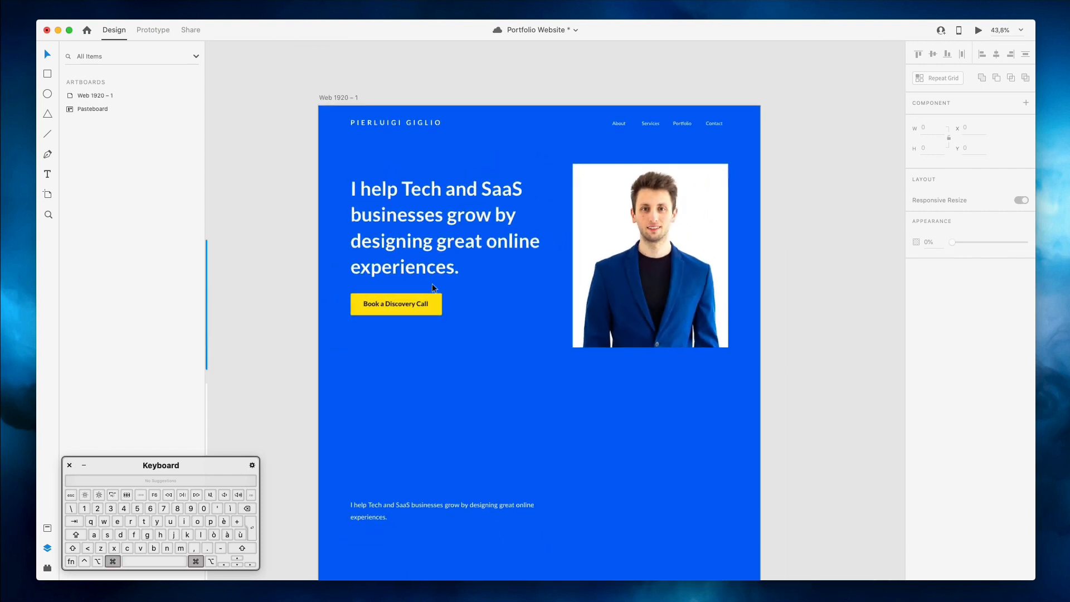
key(super+shift+apostrophe)
scroll(436, 310, down, 3)
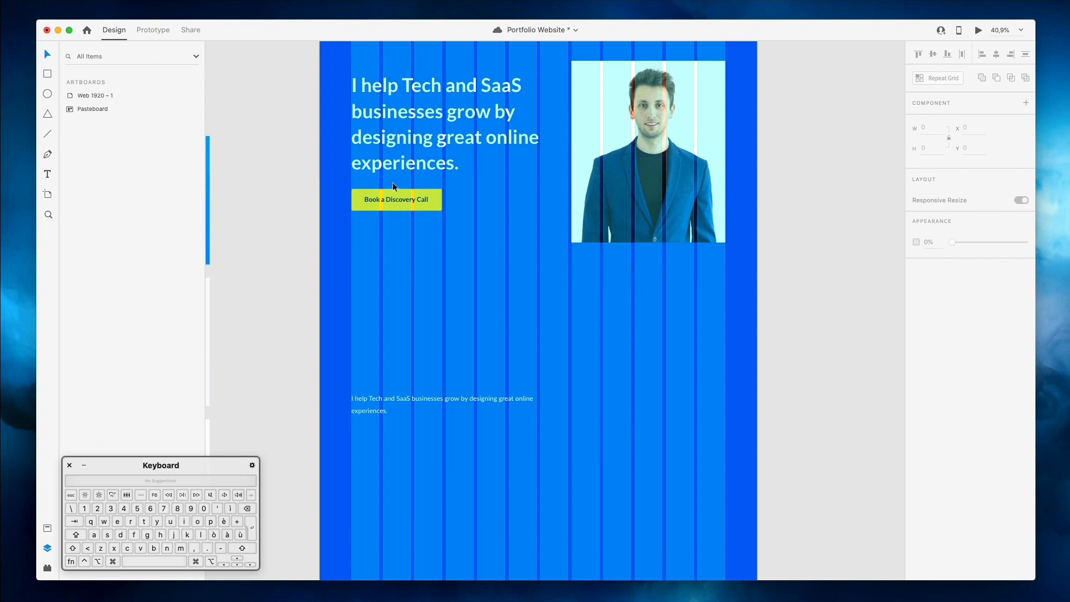
drag(422, 106, 434, 307)
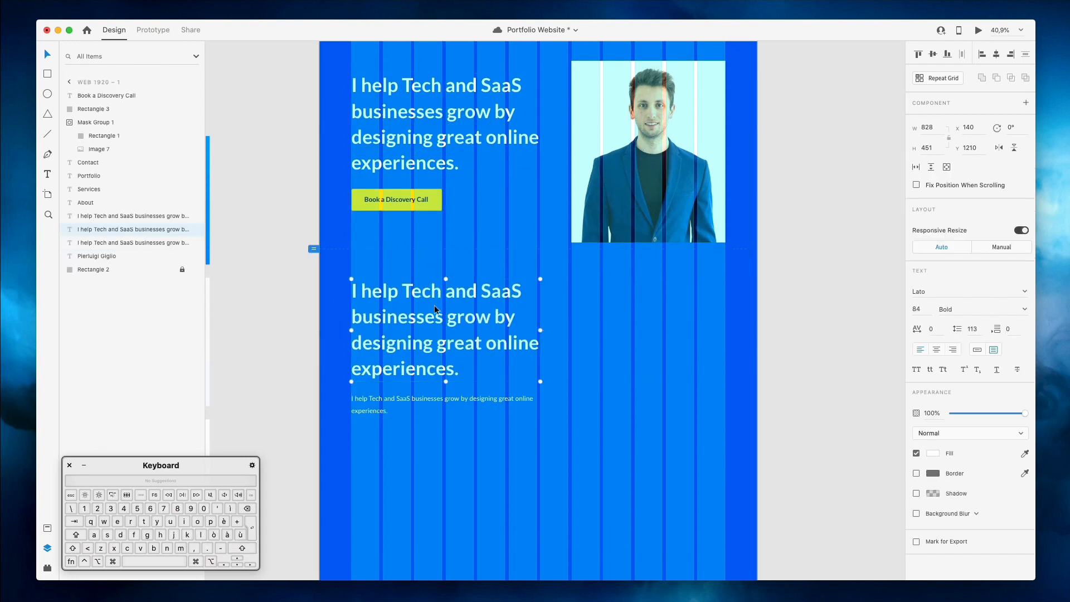
double_click(434, 305)
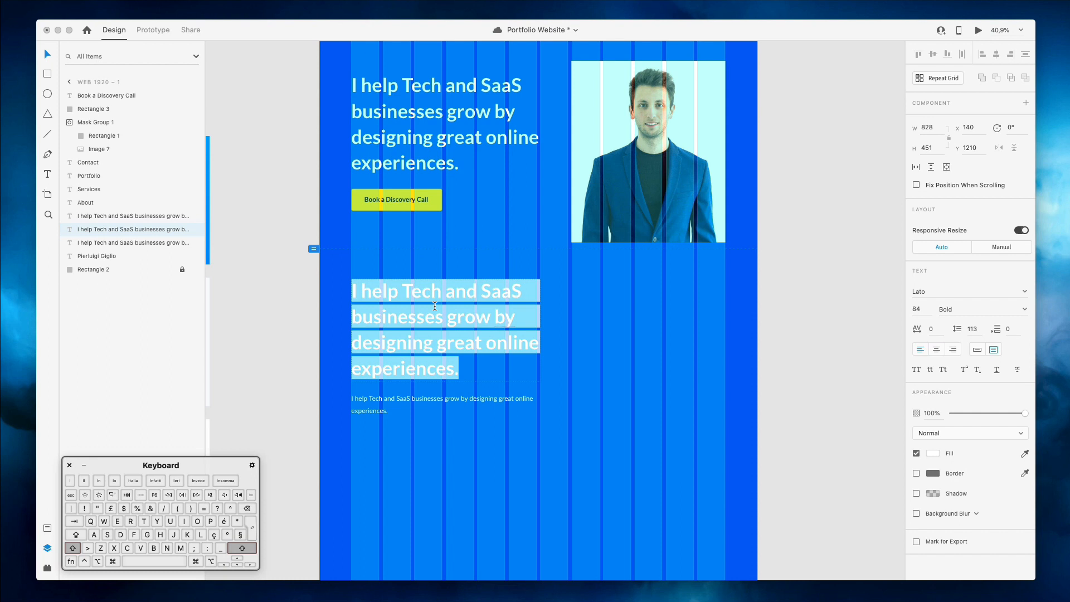
text(Po)
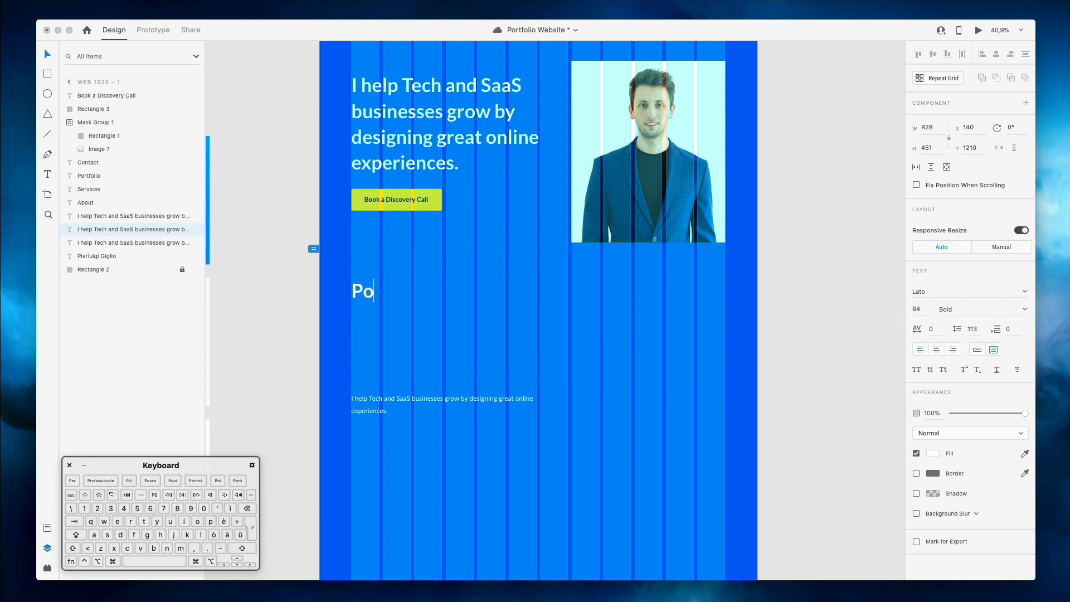
text(rtfolio)
key(Escape)
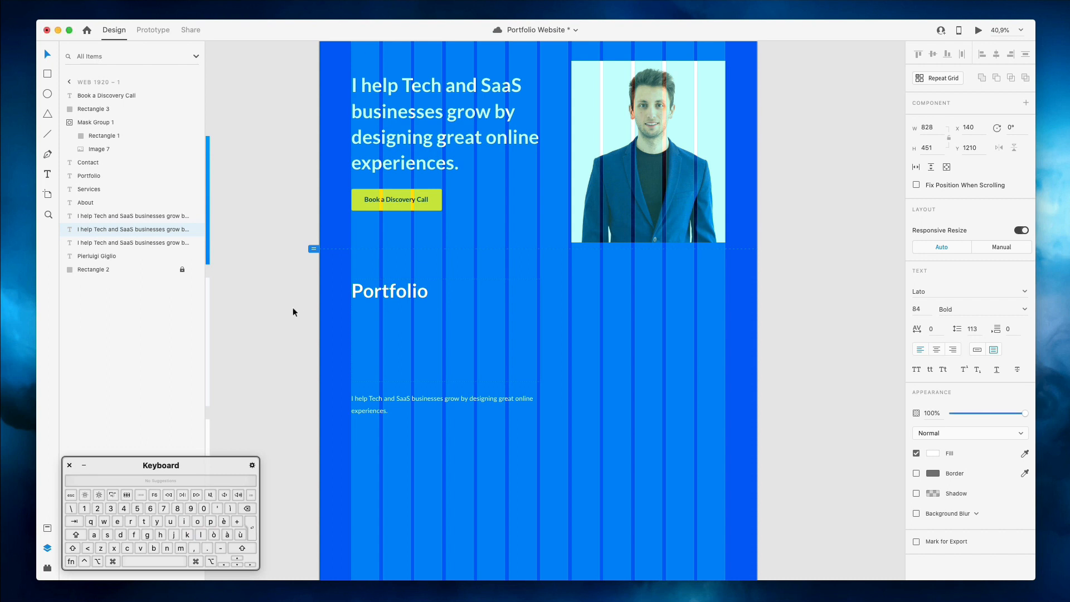
Lower the Portfolio heading to 59 pt and fit its text box around the word
click(914, 308)
key(shift+Down)
key(shift+Down)
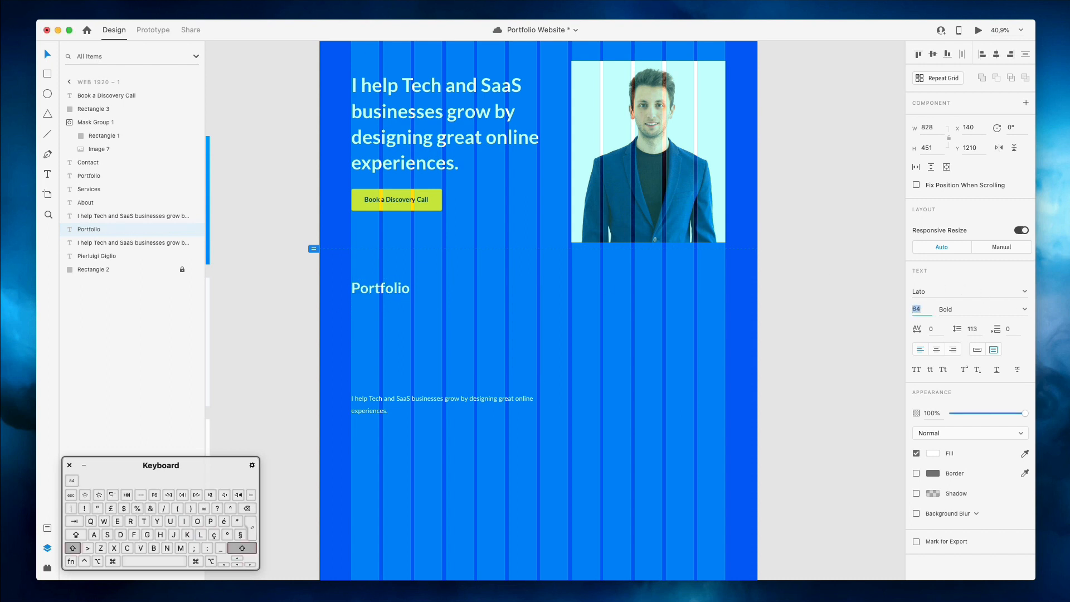
key(Down)
key(Down)
key(Down)
key(Down)
key(Down)
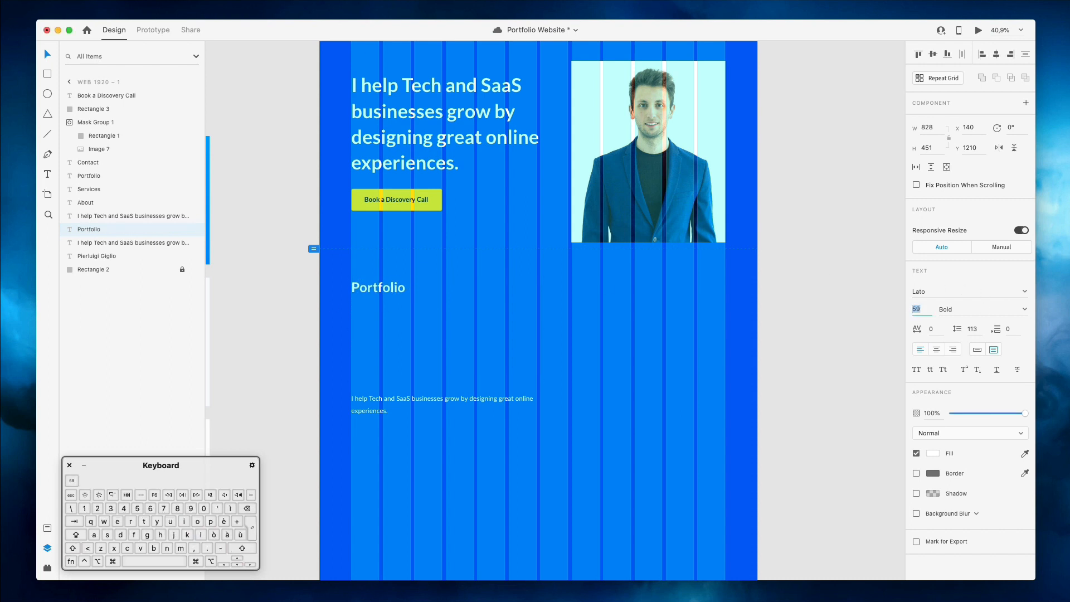
drag(540, 381, 417, 300)
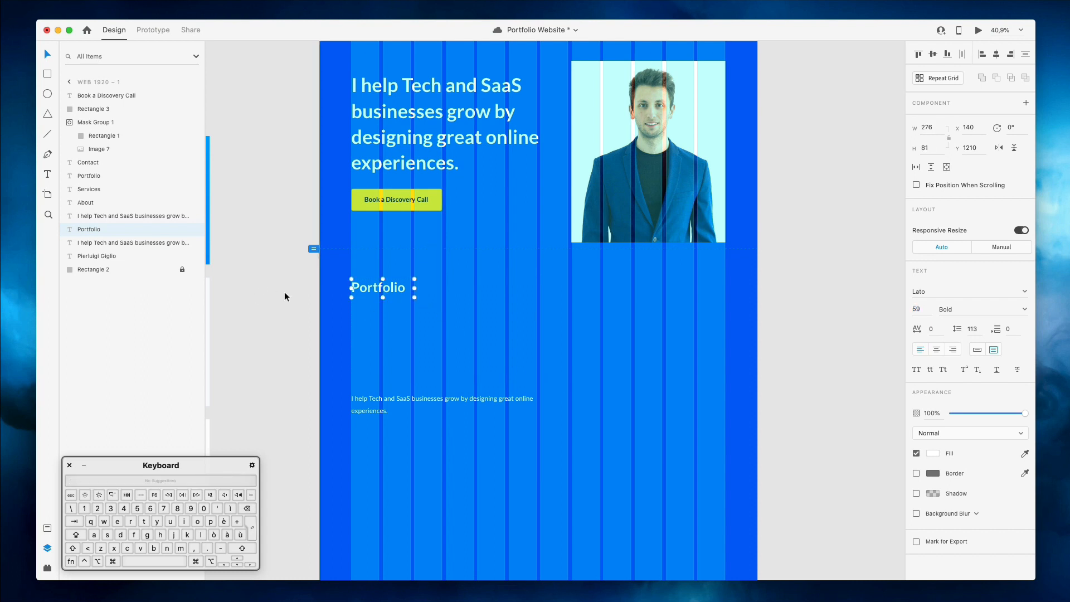
click(284, 292)
scroll(284, 292, up, 3)
scroll(284, 292, up, 2)
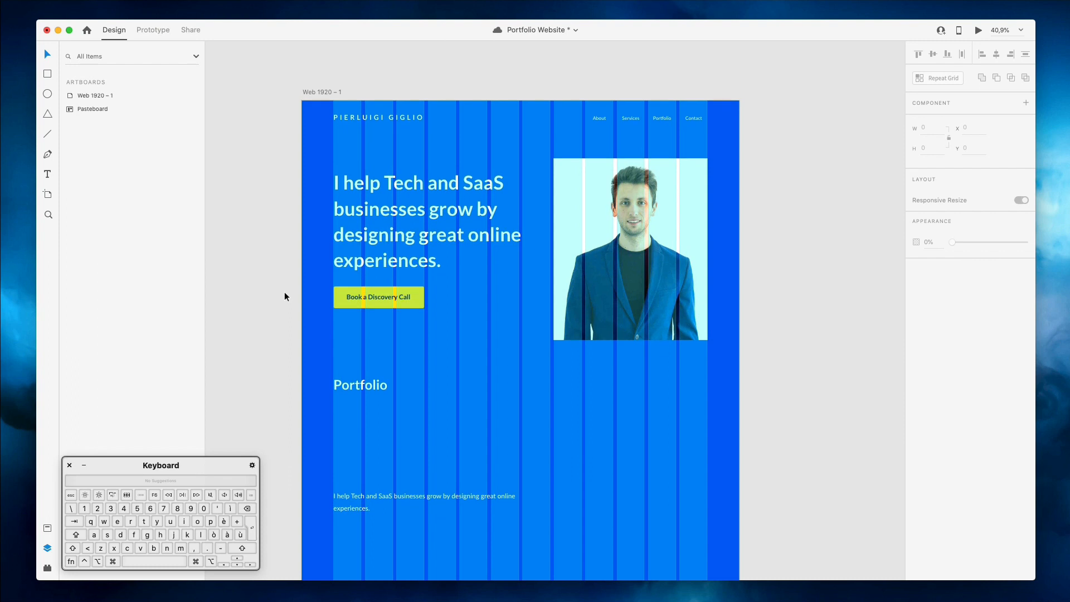
scroll(285, 292, down, 3)
scroll(302, 286, down, 4)
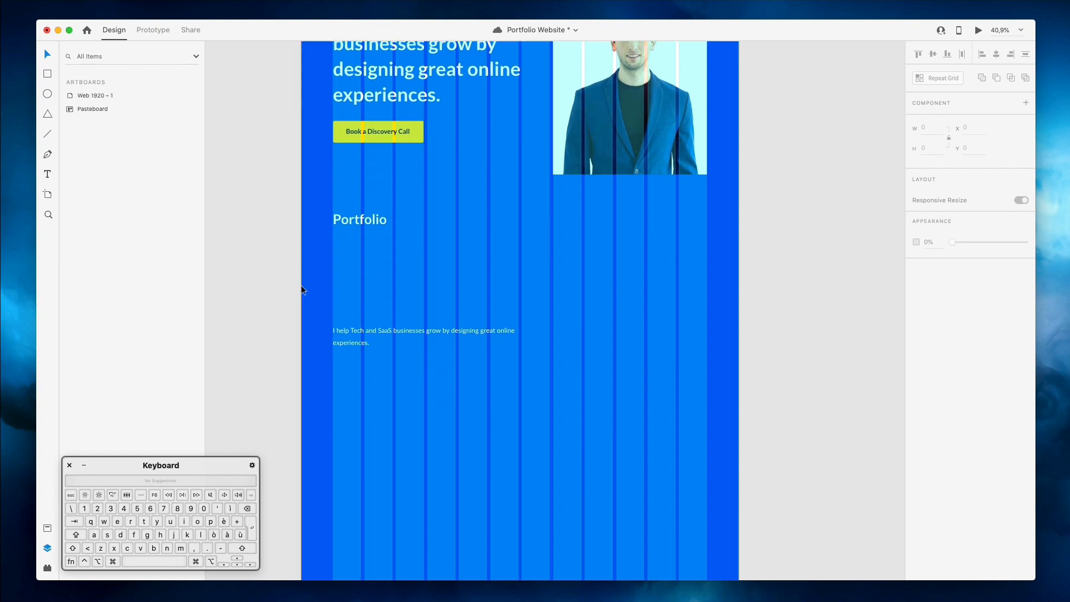
drag(371, 223, 366, 321)
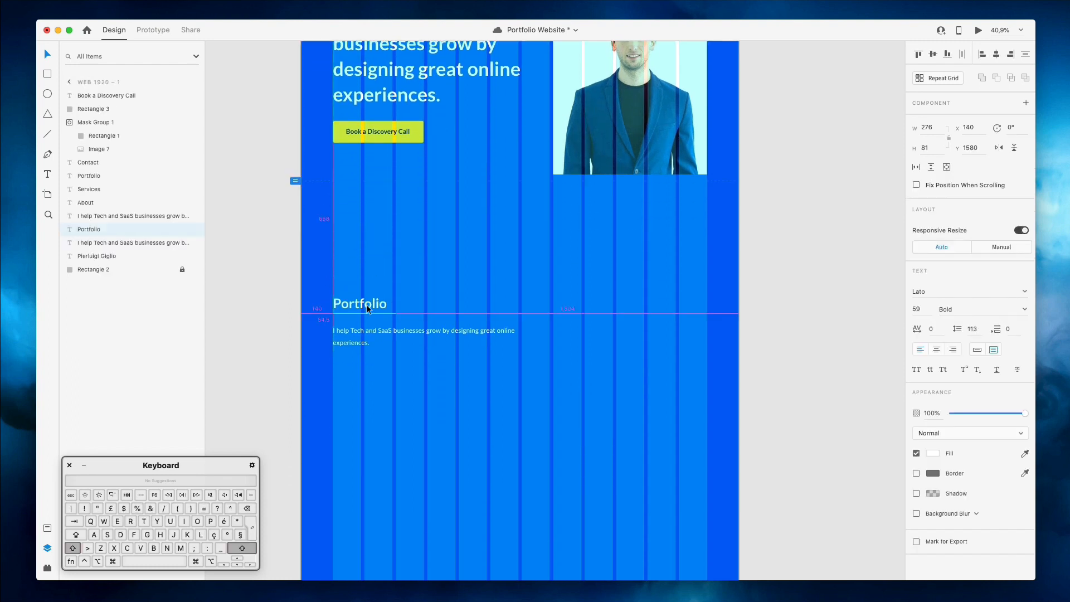
Draw a straight horizontal line below the hero and make its stroke white
click(376, 329)
scroll(367, 280, up, 4)
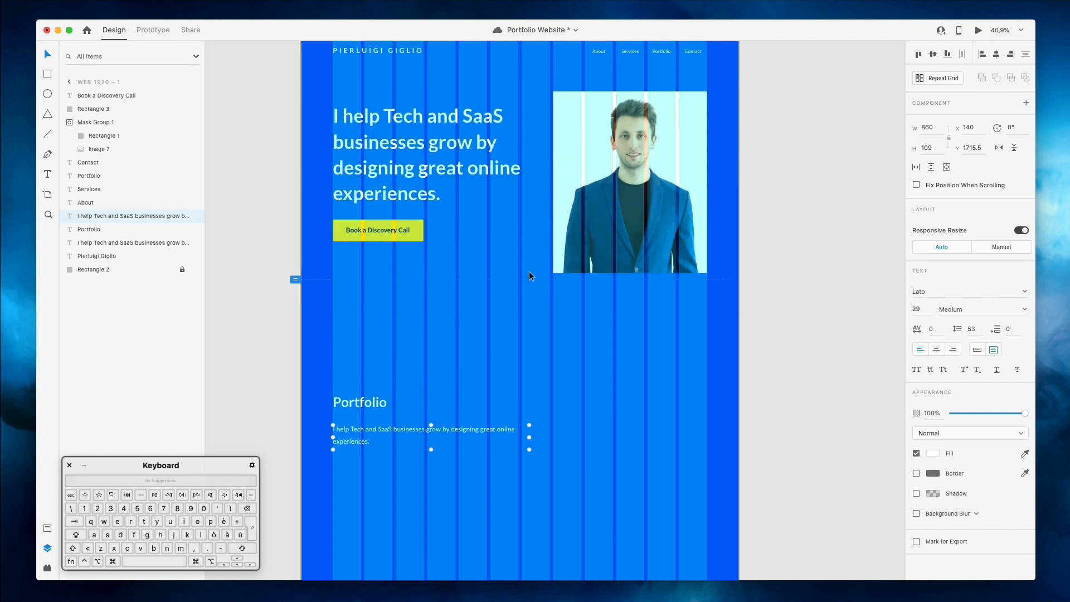
drag(334, 316, 706, 323)
key(shift)
click(930, 334)
drag(855, 334, 623, 78)
key(Escape)
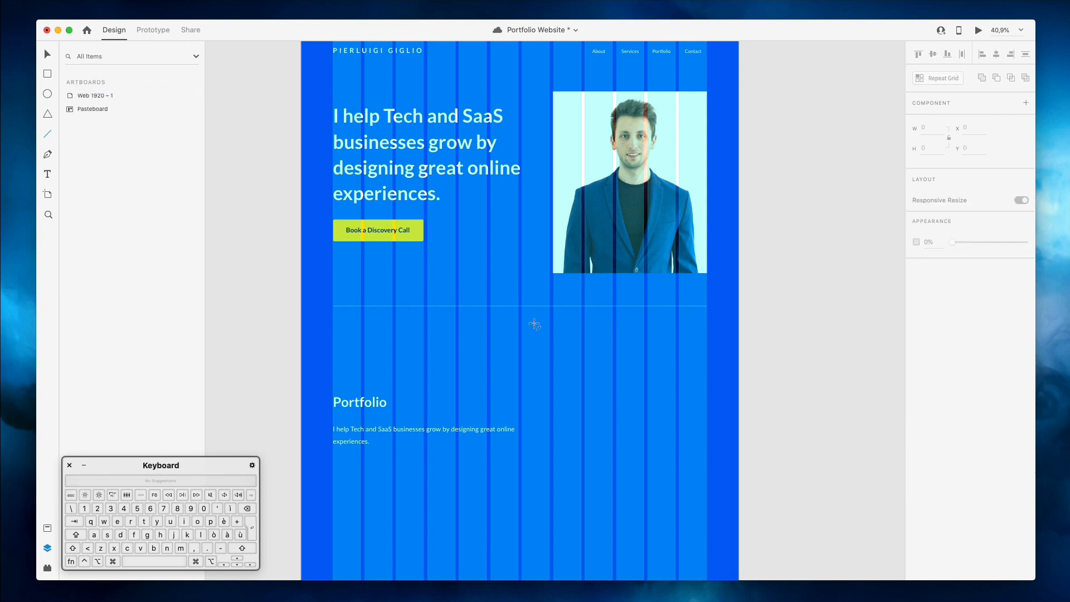
Shorten the white divider evenly from both ends to about 812 px wide
scroll(457, 329, up, 5)
scroll(456, 325, down, 5)
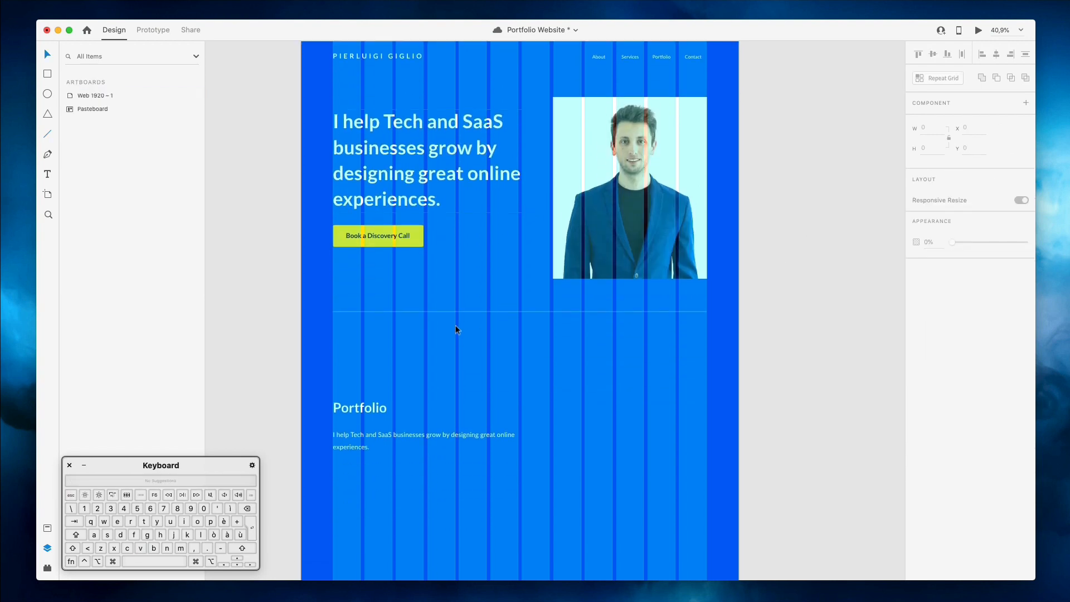
click(452, 289)
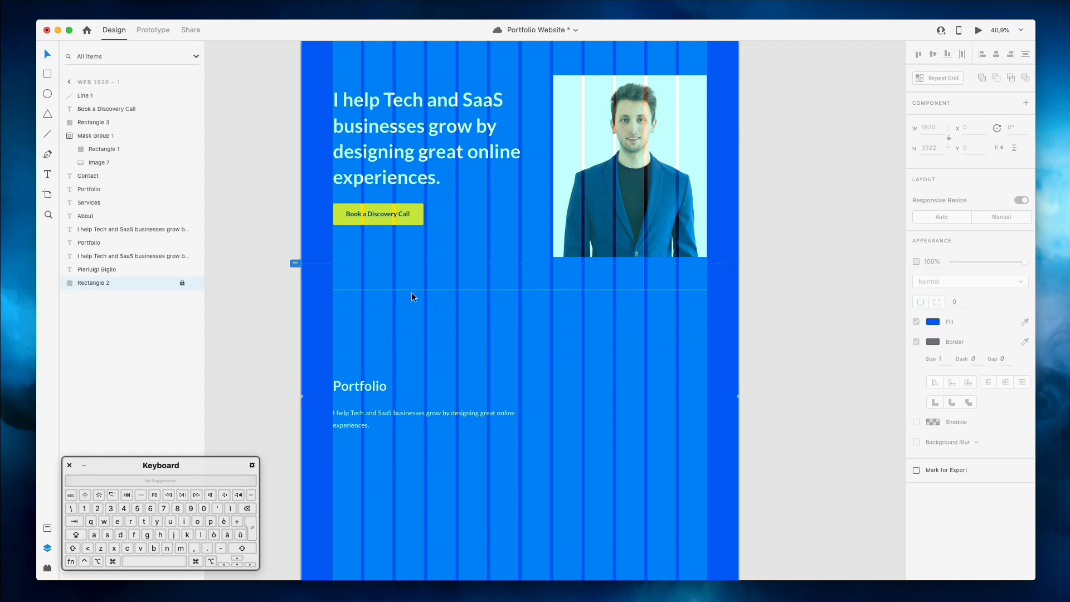
click(393, 291)
drag(333, 291, 427, 291)
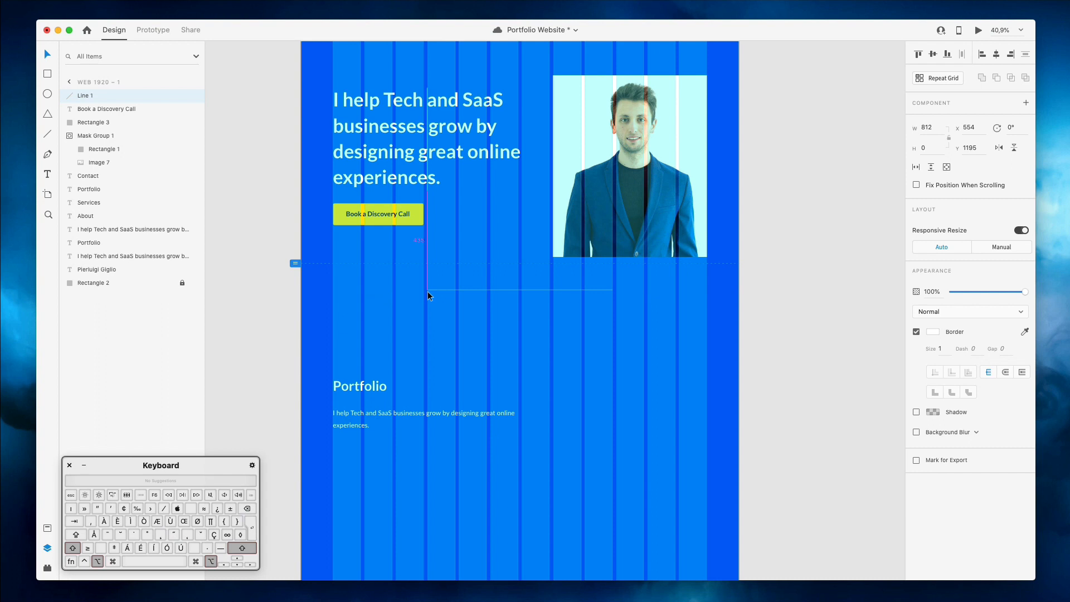
click(781, 284)
scroll(783, 284, down, 1)
click(341, 385)
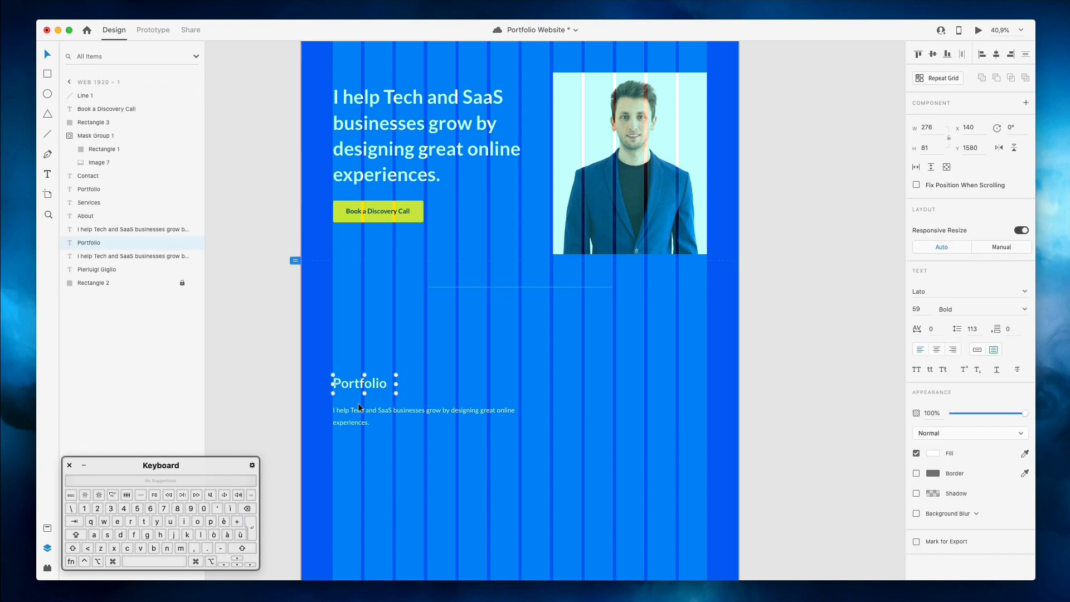
Center-align the Portfolio heading and caption and move both to the artboard centre
shift+click(363, 415)
drag(368, 423, 371, 371)
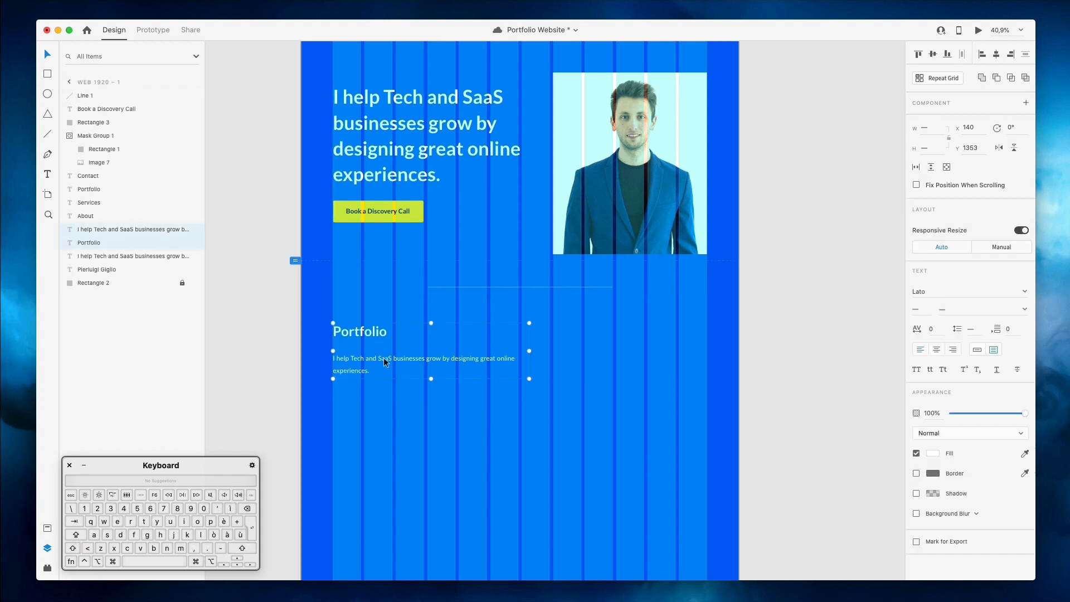
scroll(388, 364, right, 1)
click(936, 350)
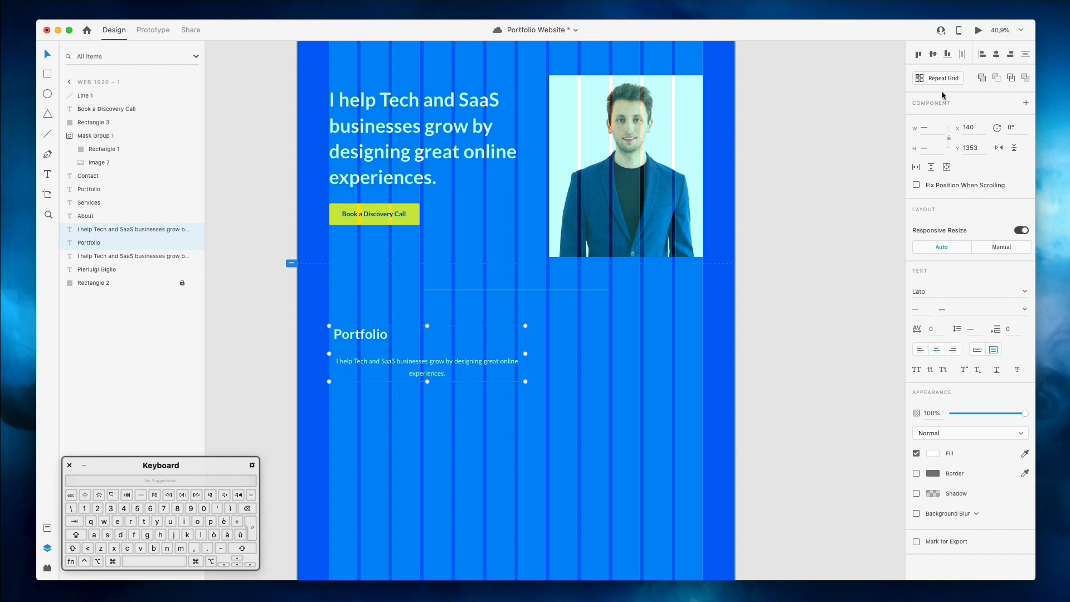
click(995, 55)
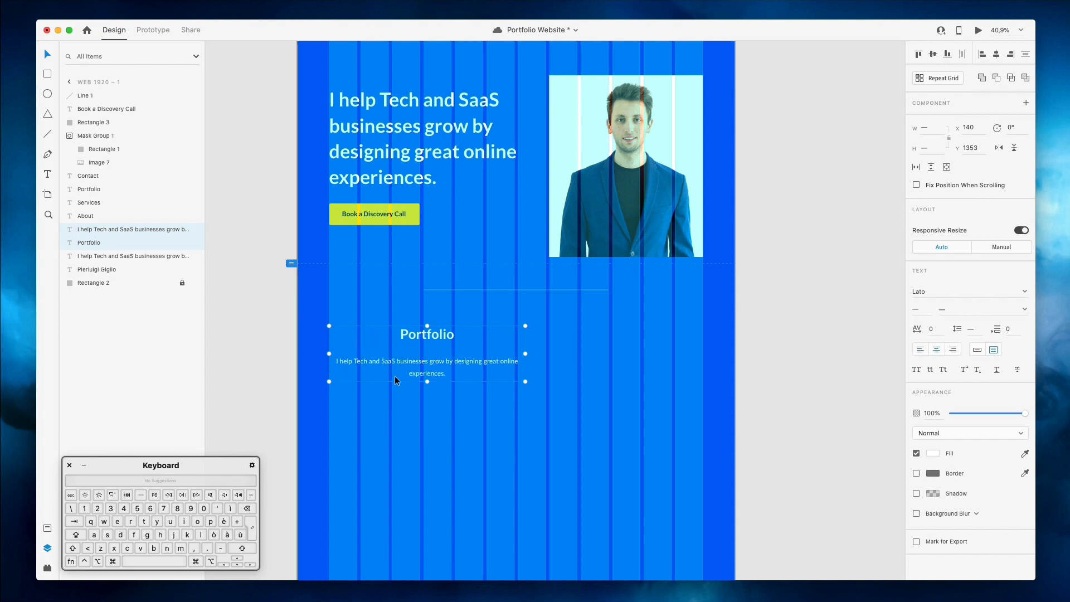
drag(413, 375, 497, 366)
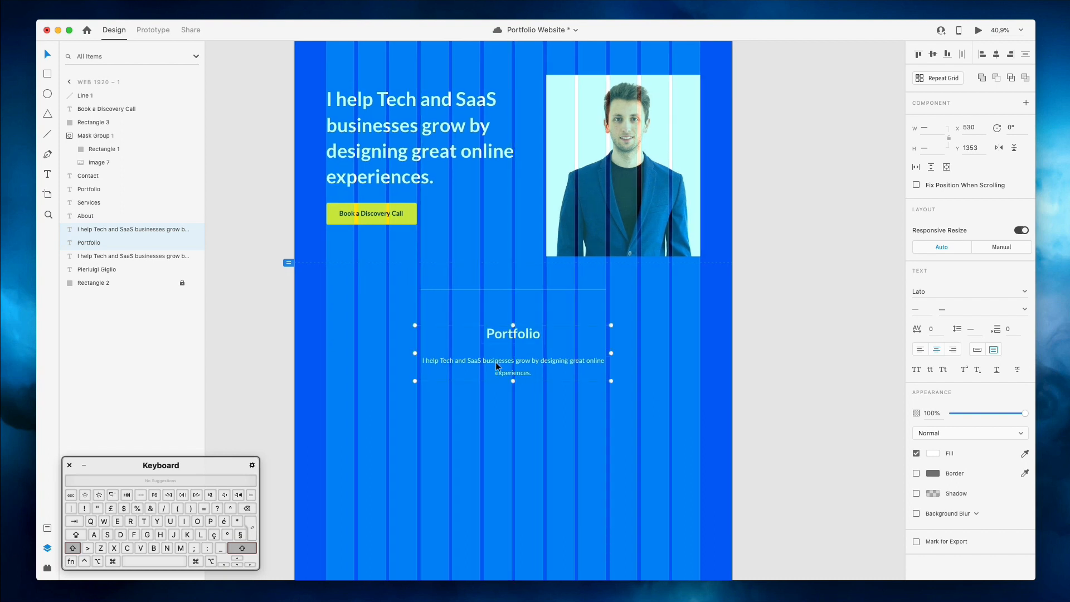
key(Left)
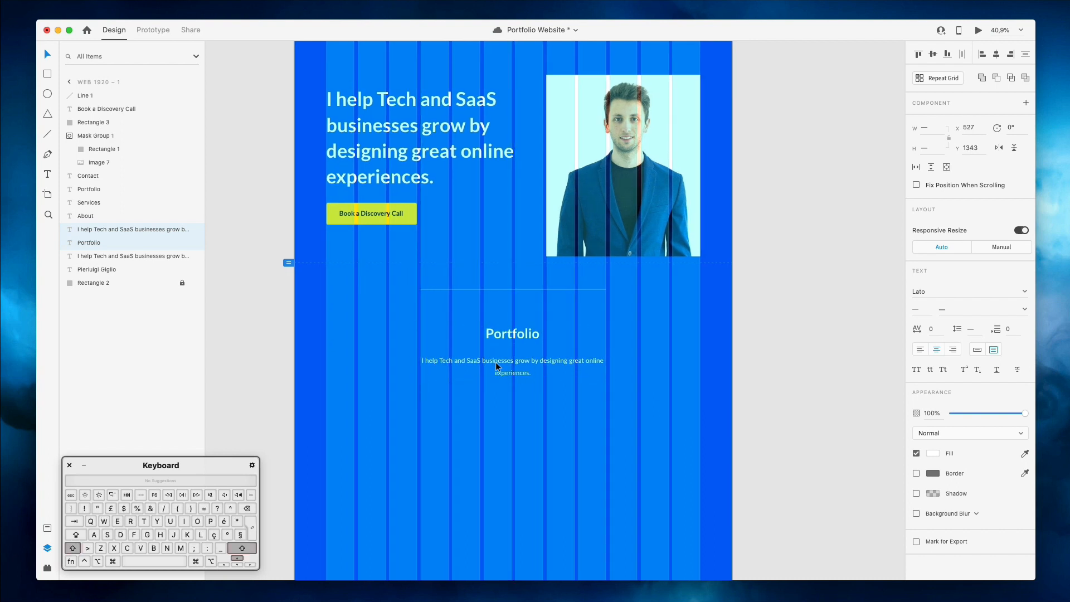
key(shift+Up)
key(shift+Up)
key(shift+Up)
click(732, 302)
Raise the caption paragraph closer to the Portfolio heading
click(487, 362)
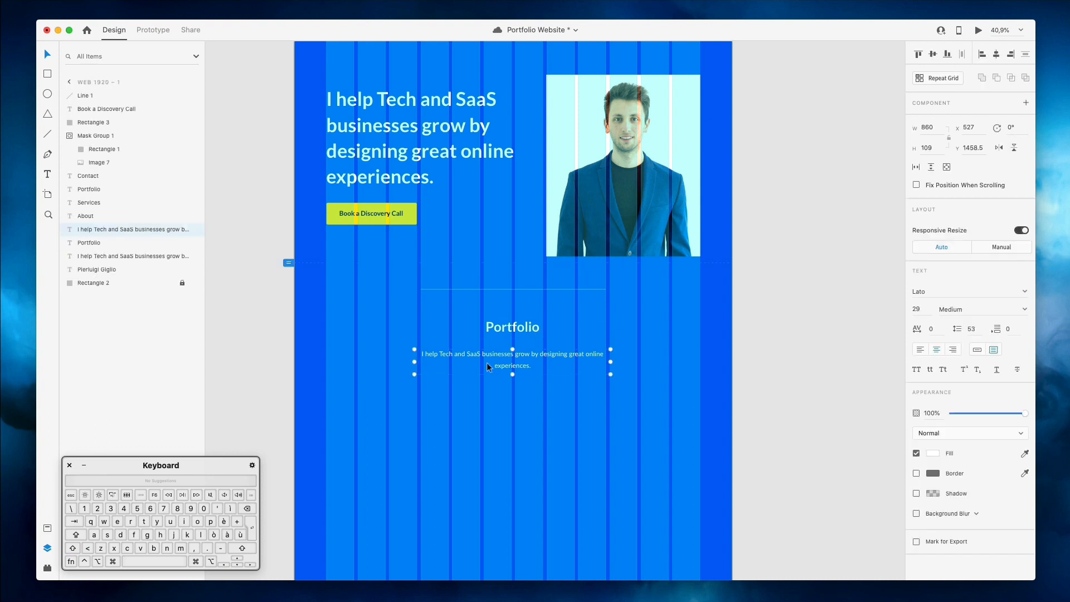
key(shift+Up)
key(shift+Up)
click(835, 278)
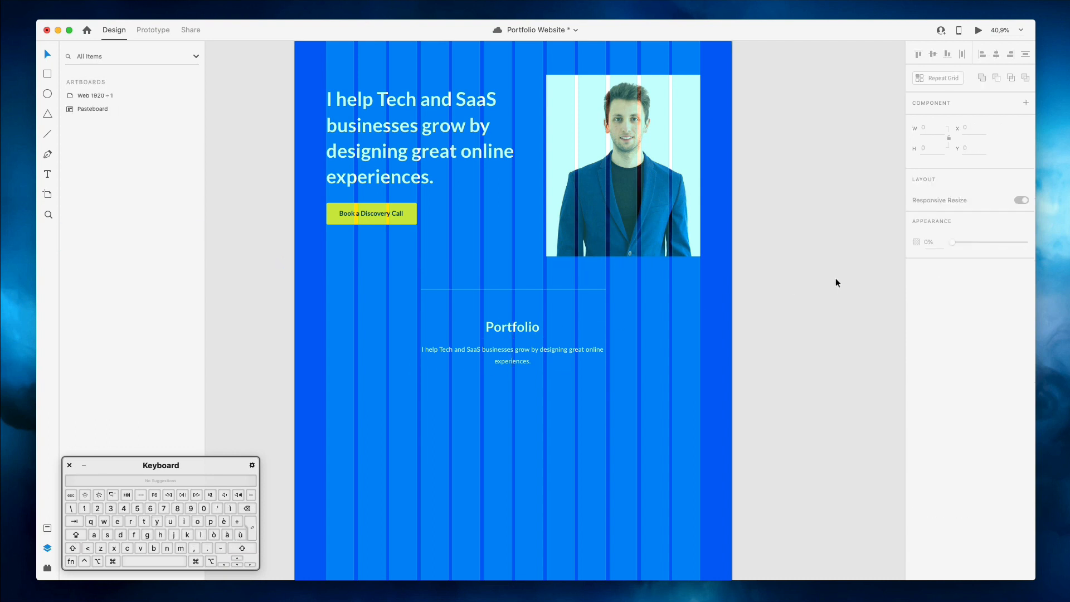
scroll(835, 277, down, 2)
scroll(835, 277, down, 3)
scroll(834, 277, left, 5)
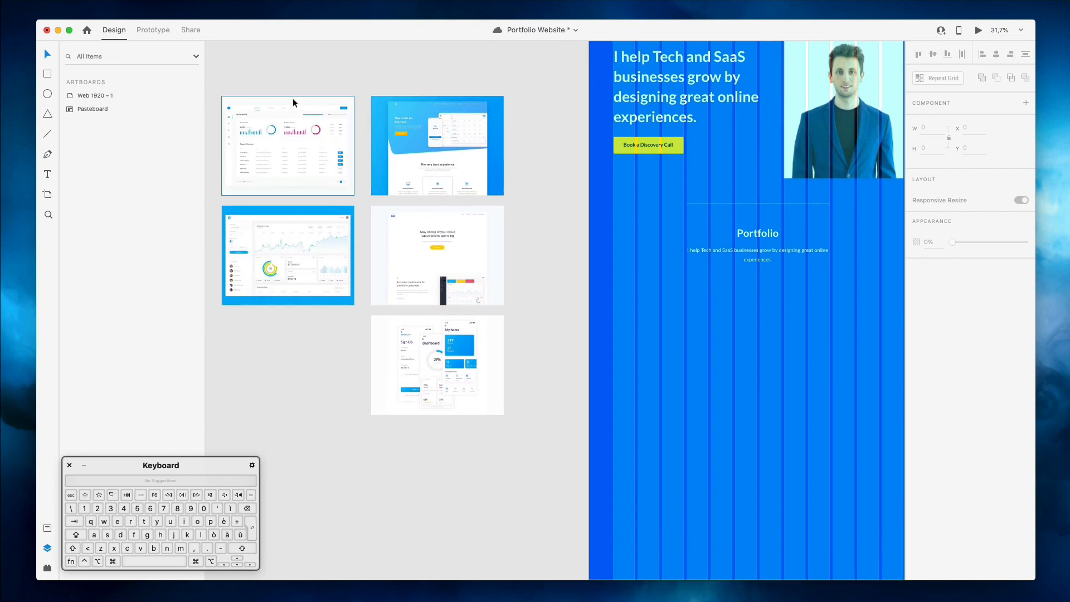
Move the four project screenshots from the pasteboard into the Portfolio section
drag(285, 81, 491, 248)
drag(398, 224, 791, 396)
scroll(670, 285, up, 5)
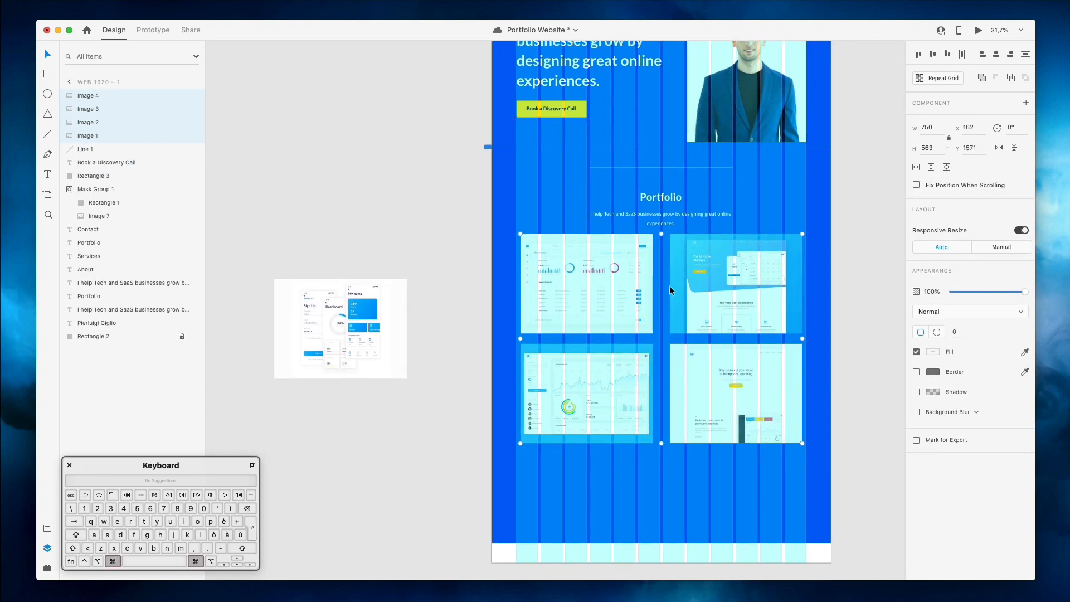
scroll(668, 274, right, 3)
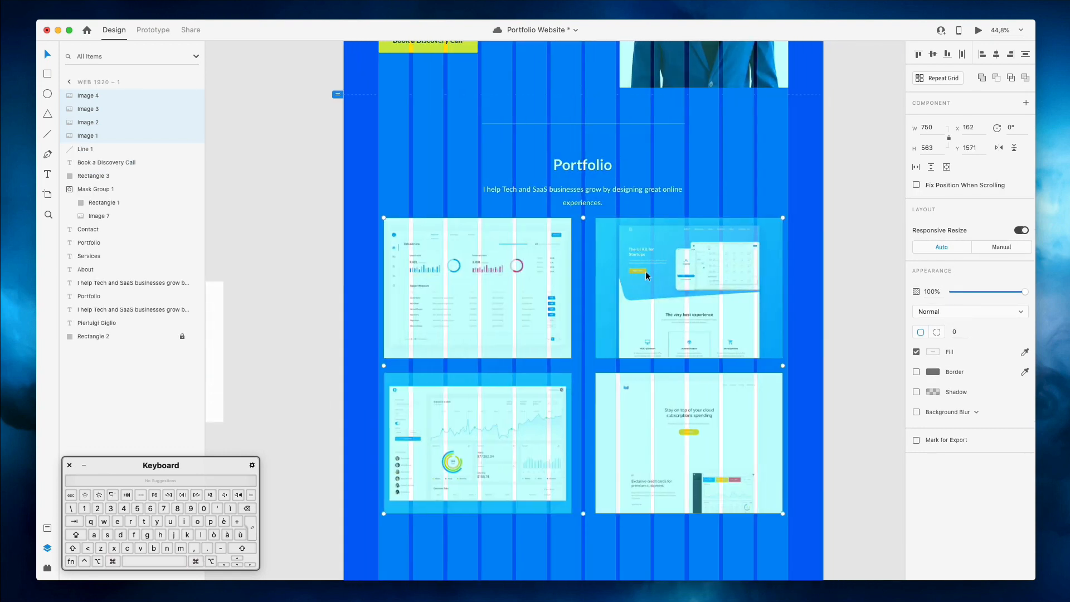
Resize each screenshot to 674×506 and snap them into a 2×2 grid
click(509, 266)
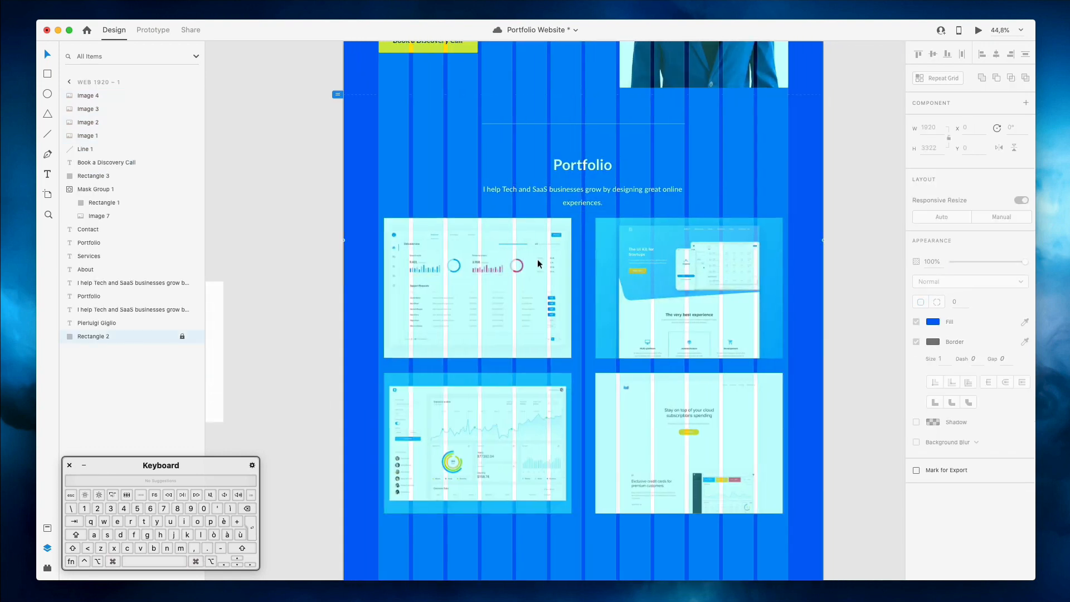
drag(509, 266, 498, 268)
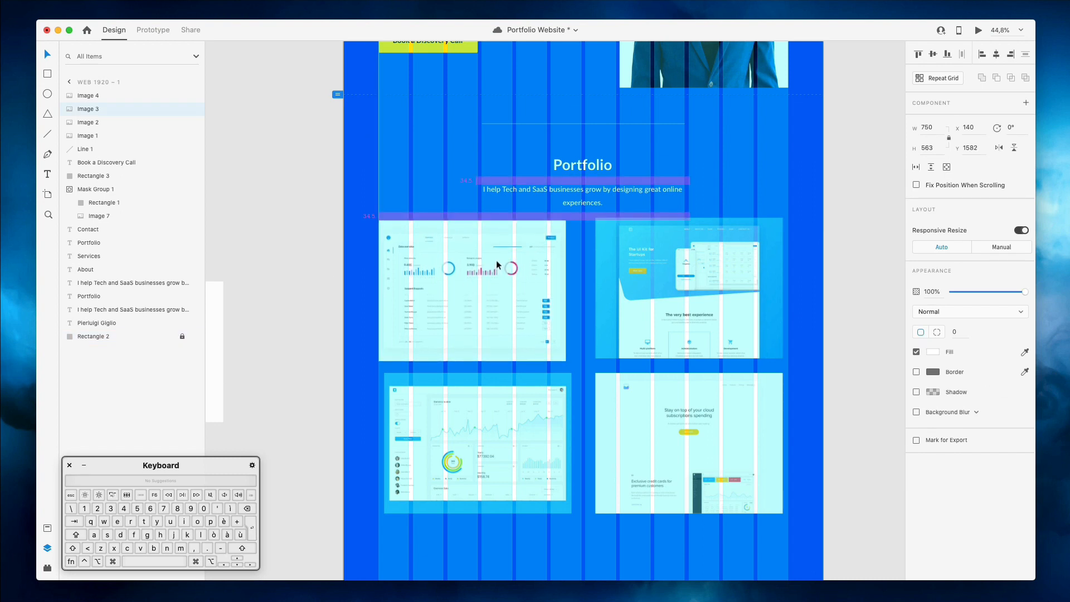
drag(560, 360, 547, 346)
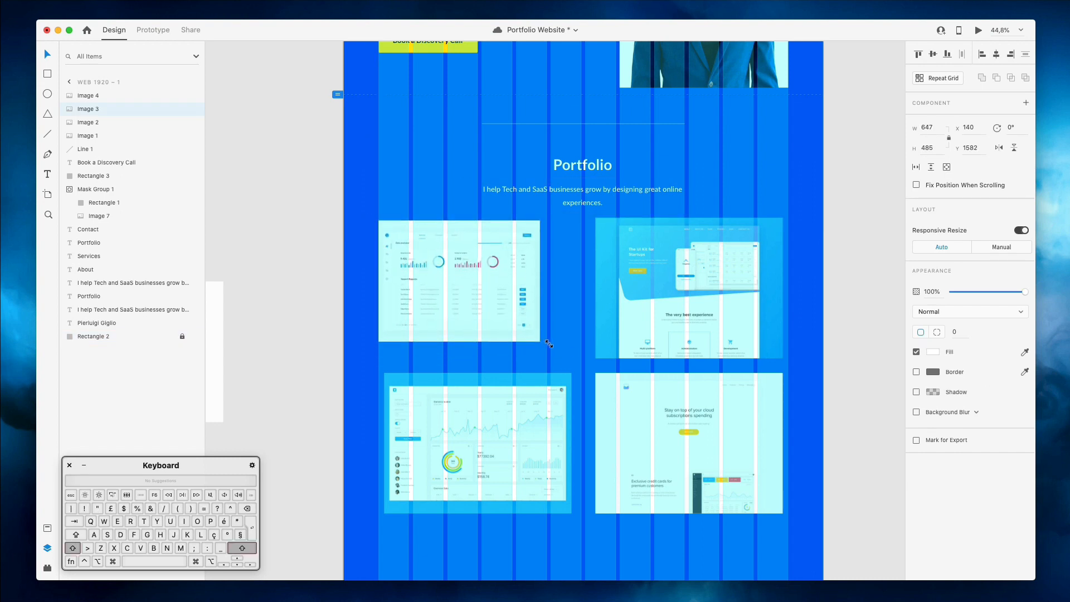
drag(509, 421, 503, 403)
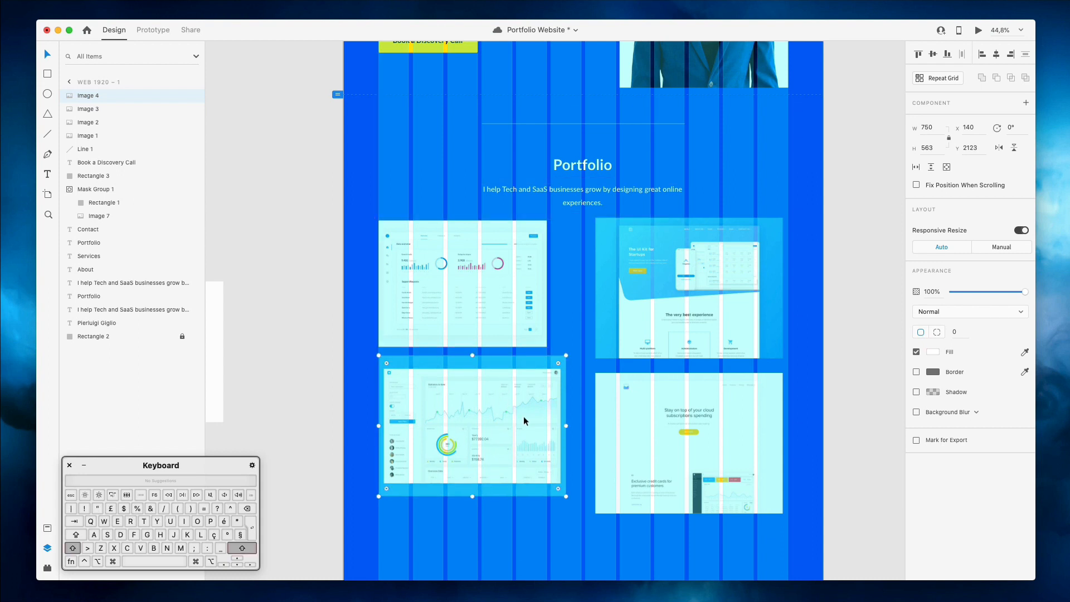
drag(565, 493, 546, 480)
drag(666, 320, 622, 322)
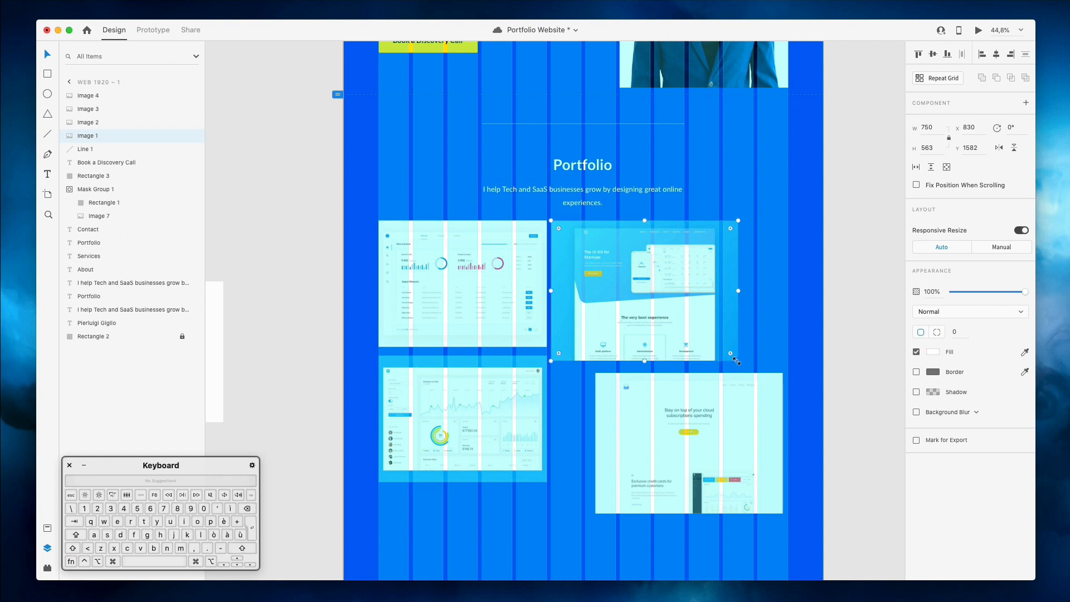
drag(736, 361, 719, 346)
drag(731, 437, 690, 422)
drag(737, 497, 719, 481)
Centre the 2×2 screenshot grid on the artboard beneath the Portfolio caption
shift+click(642, 289)
shift+click(484, 329)
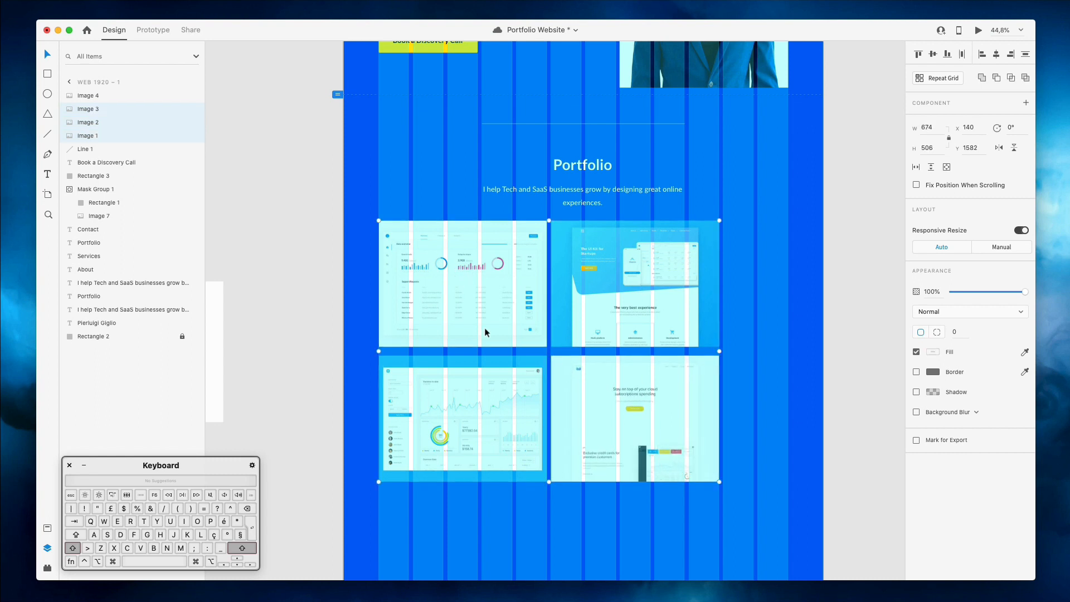
drag(477, 306, 514, 285)
click(829, 287)
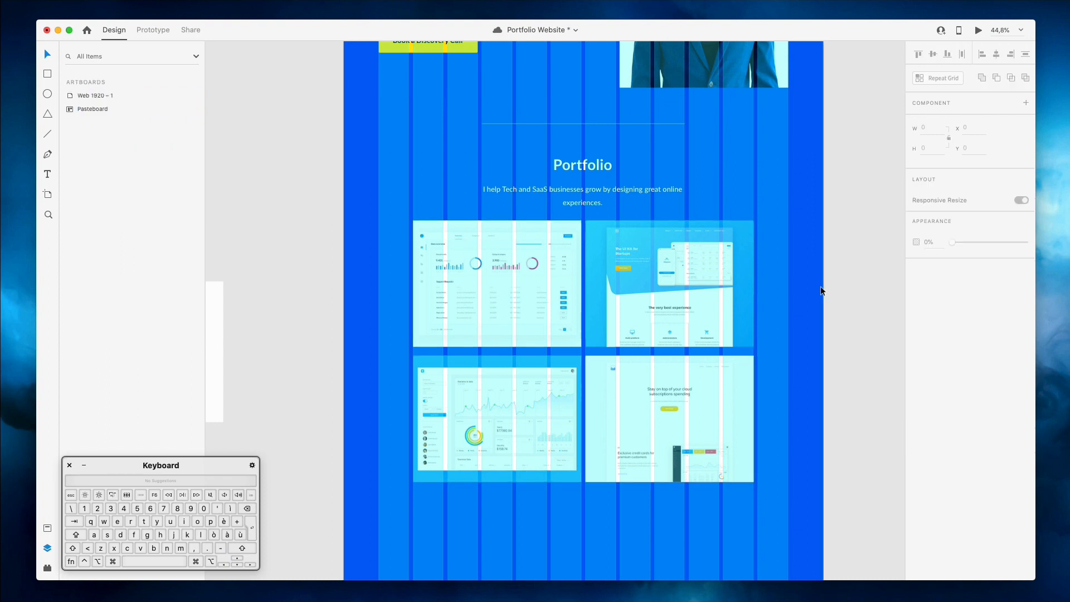
Nudge all four portfolio images down together
scroll(820, 286, down, 2)
scroll(849, 282, up, 2)
scroll(849, 282, down, 3)
scroll(849, 282, up, 4)
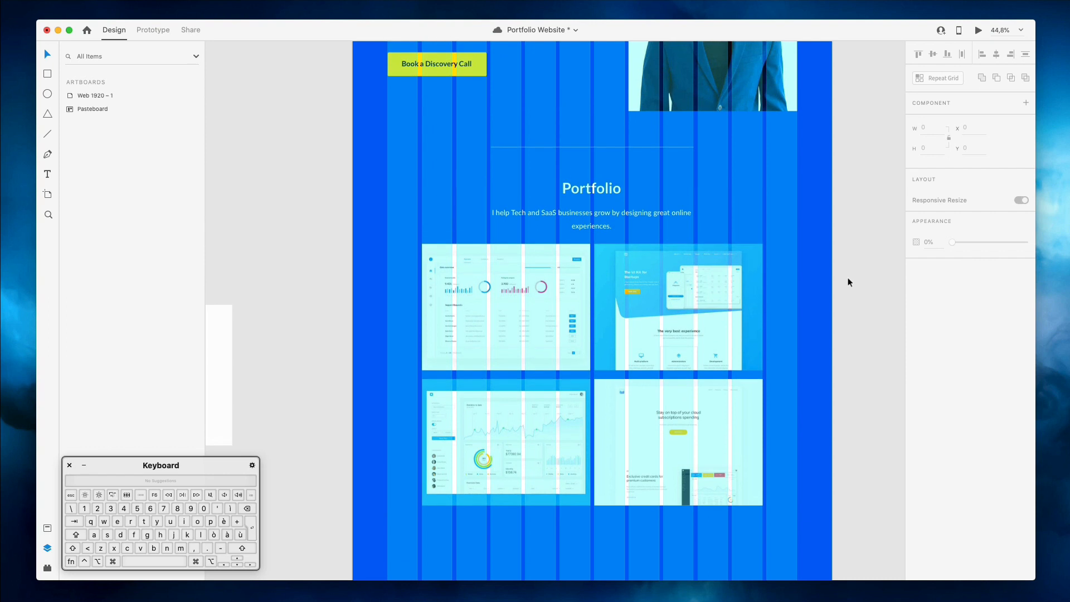
scroll(850, 282, up, 3)
scroll(595, 284, down, 5)
click(571, 277)
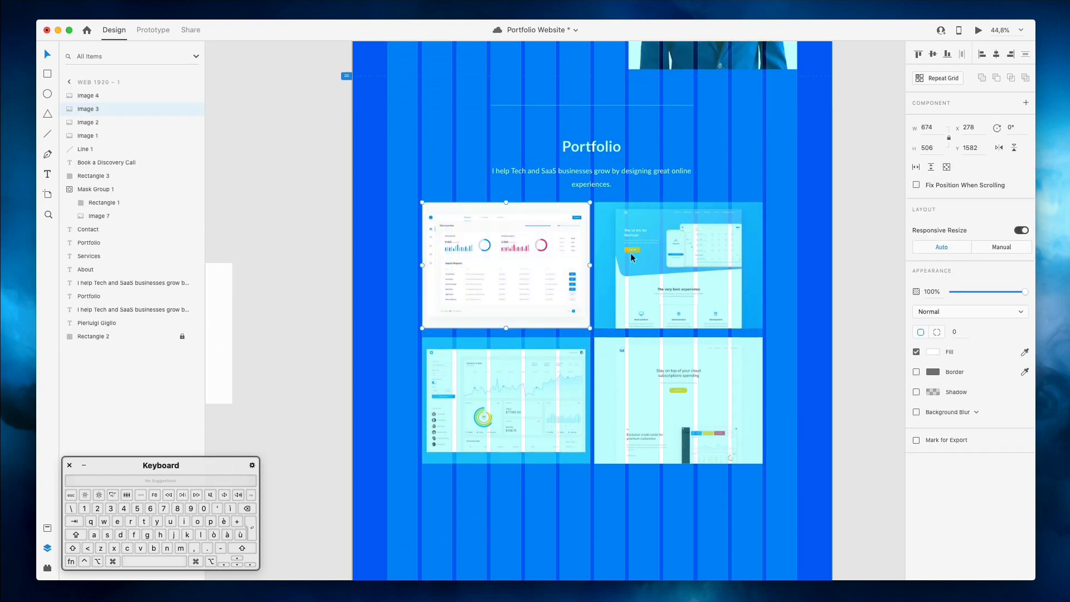
shift+click(630, 253)
shift+click(516, 382)
key(shift+Down)
key(shift+Down)
key(shift+Down)
key(shift+Down)
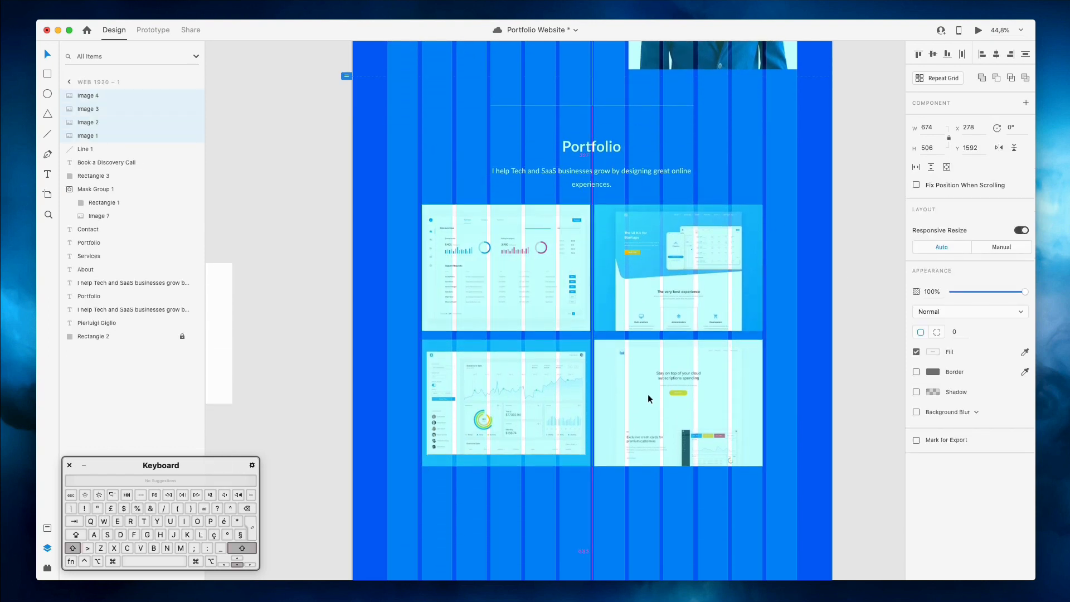
click(849, 299)
Drag the bottom row of images lower to y 2295, widening the gap between rows
scroll(851, 299, up, 5)
scroll(810, 294, up, 3)
scroll(810, 294, down, 3)
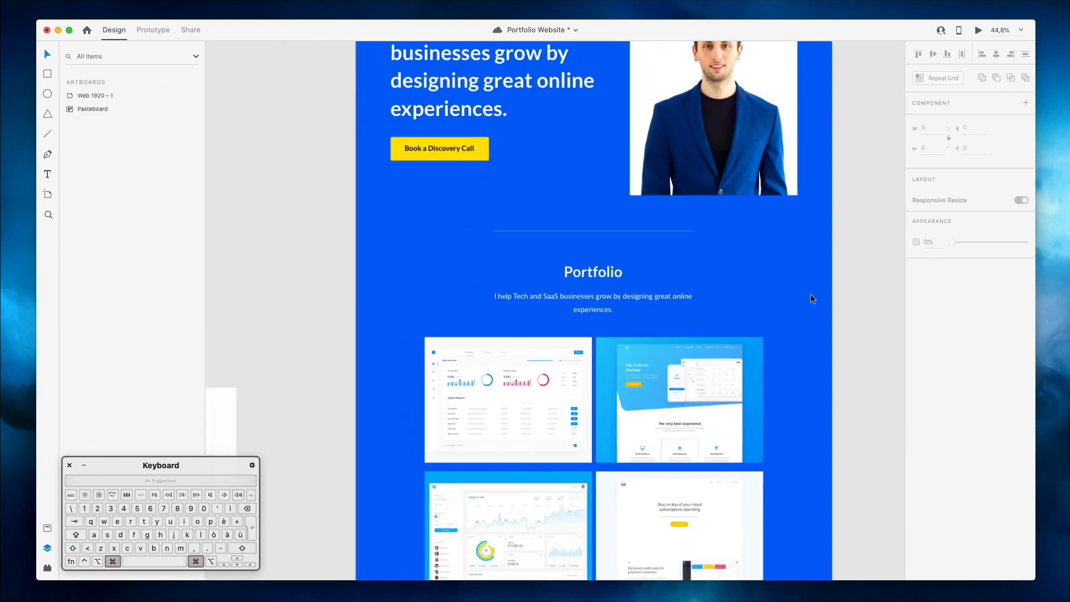
scroll(811, 293, down, 3)
scroll(810, 293, down, 3)
scroll(810, 293, right, 3)
click(545, 328)
shift+click(621, 338)
drag(621, 338, 617, 359)
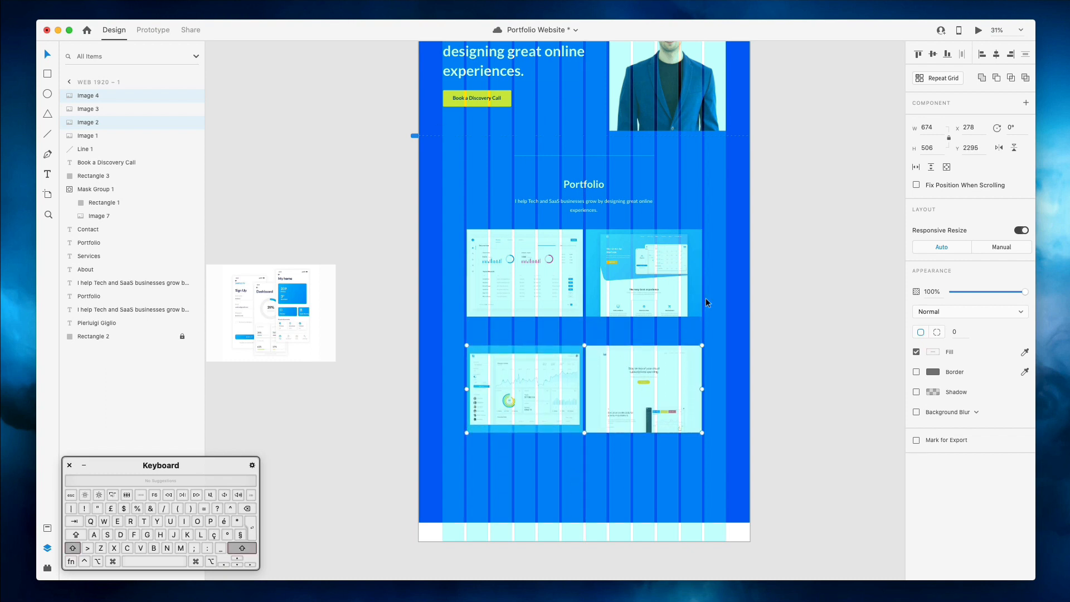
Duplicate the Book a Discovery Call label and rectangle, centring the copy below the portfolio grid
click(753, 284)
scroll(429, 197, up, 3)
click(493, 170)
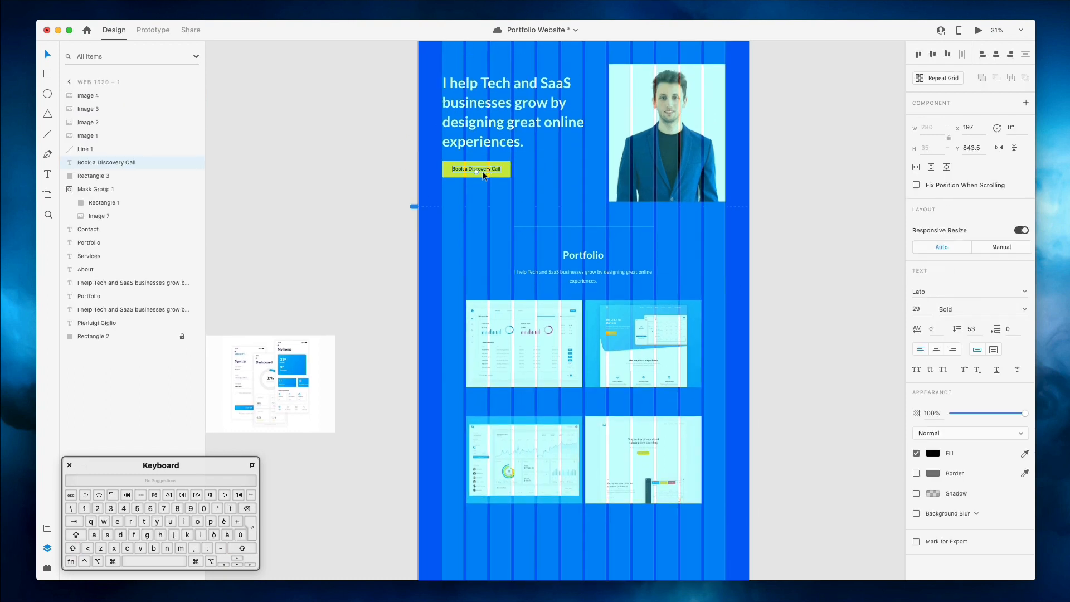
shift+click(446, 171)
drag(583, 433, 598, 530)
scroll(591, 491, down, 5)
scroll(591, 490, down, 2)
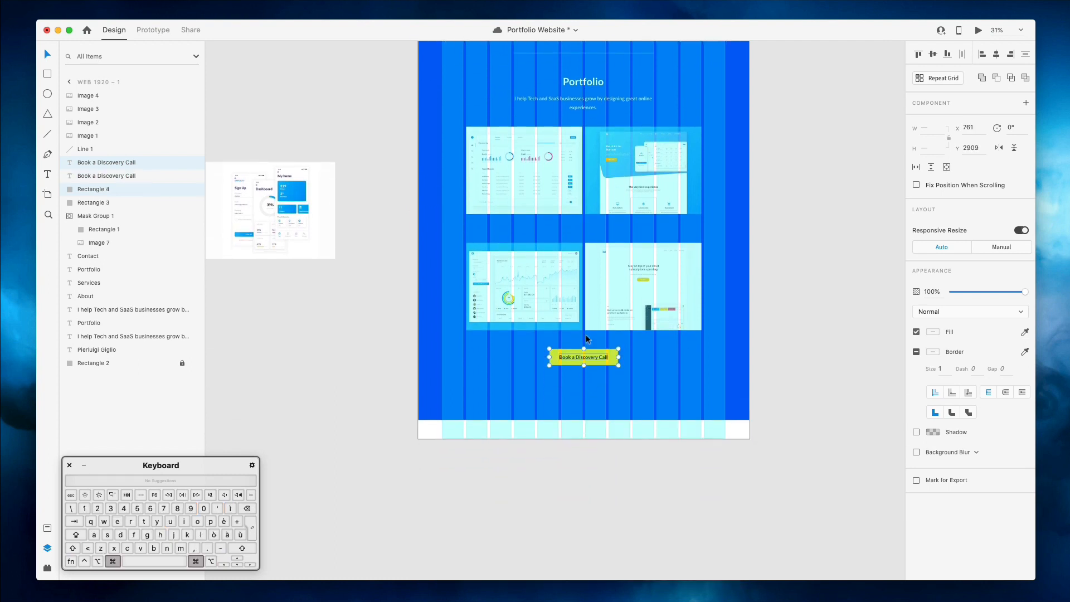
scroll(583, 362, up, 5)
drag(571, 382, 568, 383)
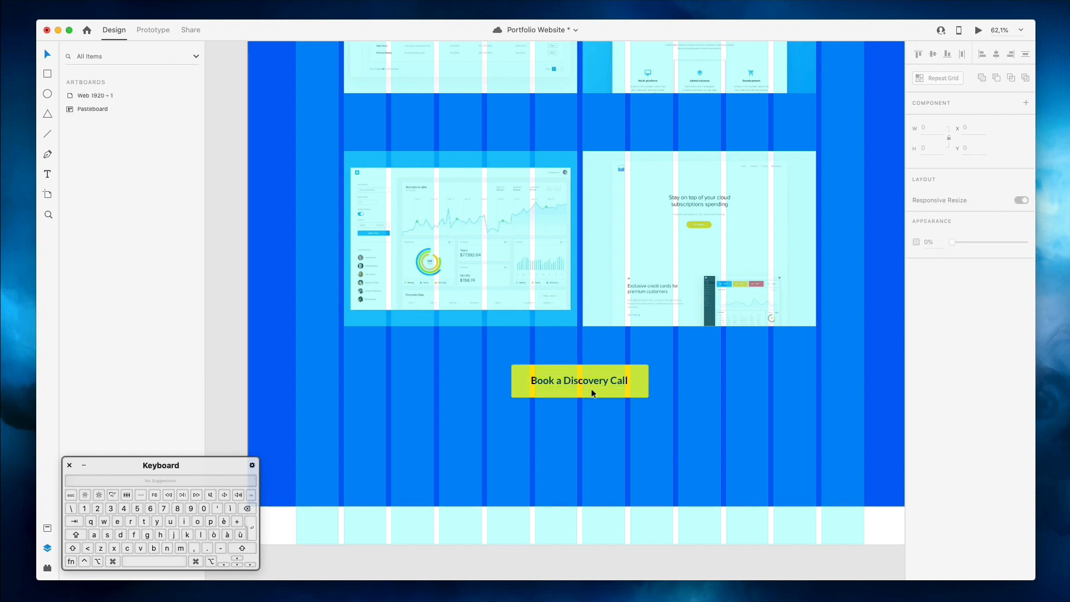
Change the copied button's label text to 'View Portfolio'
click(573, 380)
double_click(574, 381)
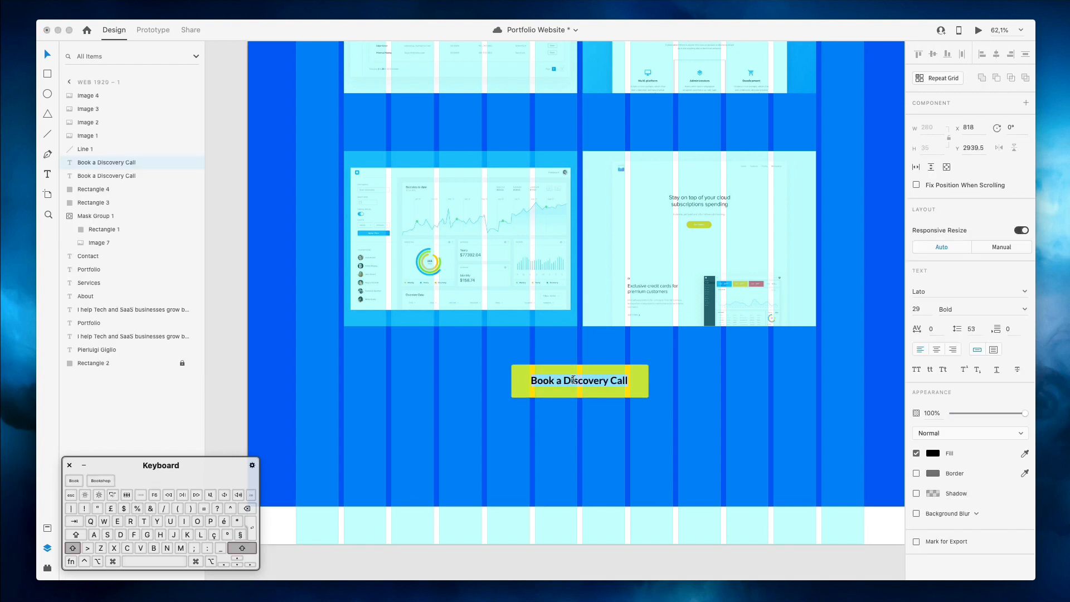
text(VIEW)
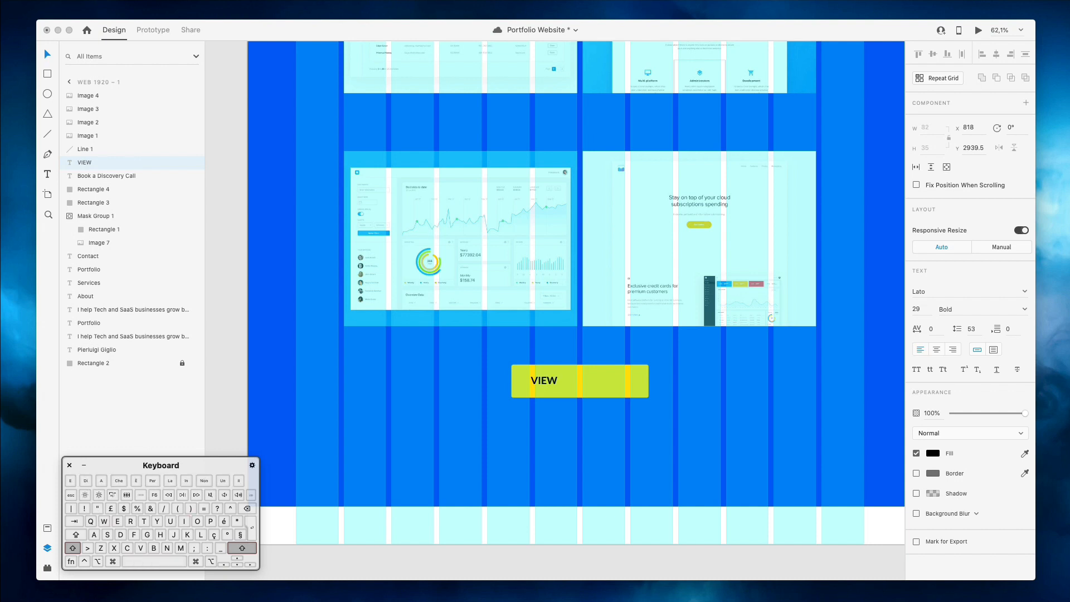
text( View)
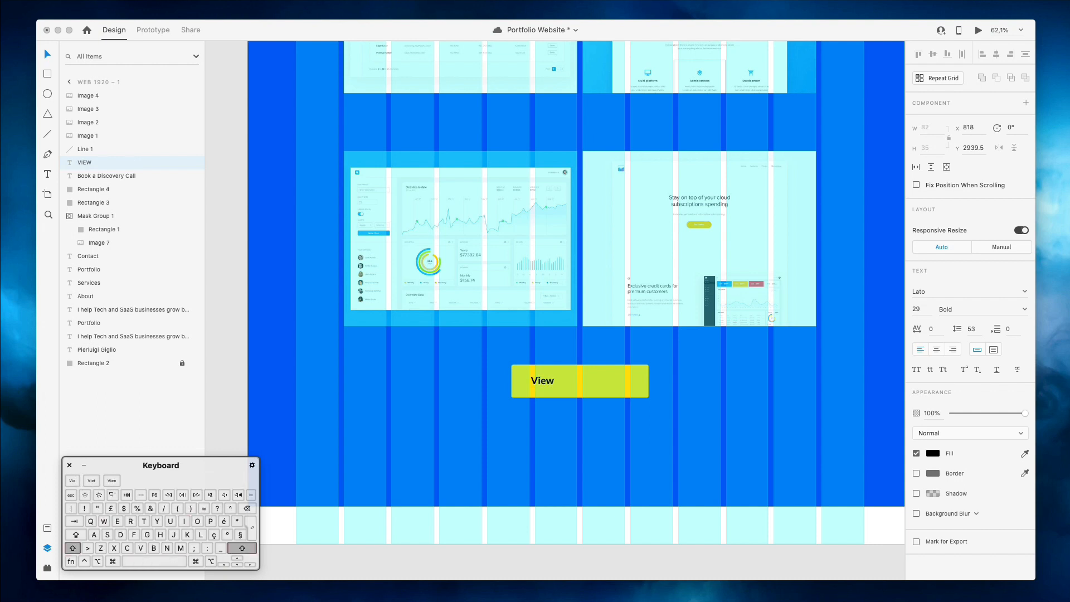
text( Por)
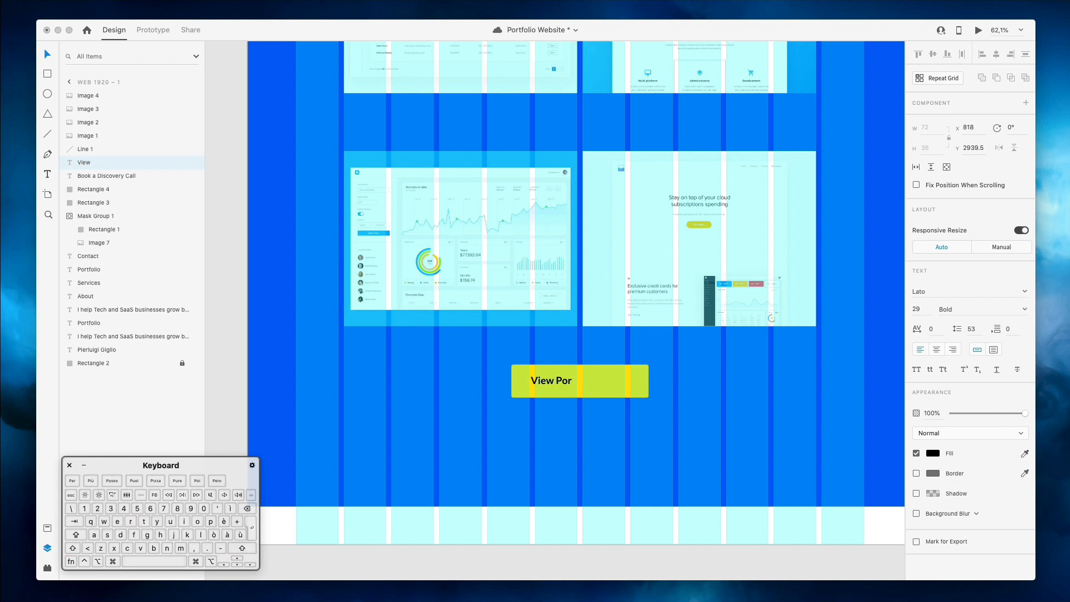
text(tfolo)
key(BackSpace)
key(Escape)
Narrow the yellow background to fit, centre the label in it, and pick the label's text colour
click(621, 382)
drag(648, 381, 615, 381)
shift+click(586, 383)
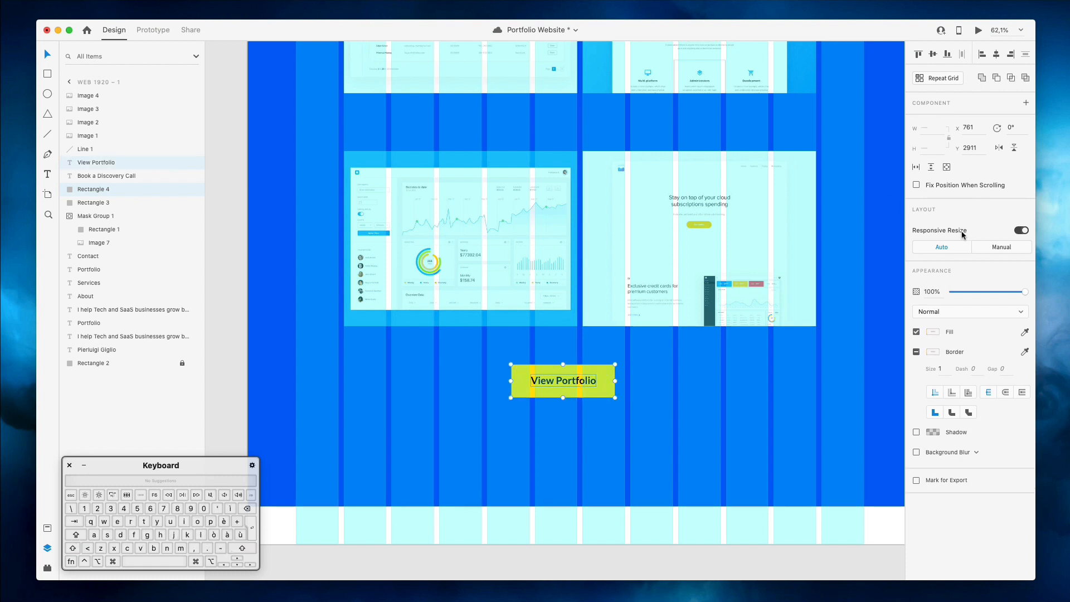
click(934, 62)
click(996, 56)
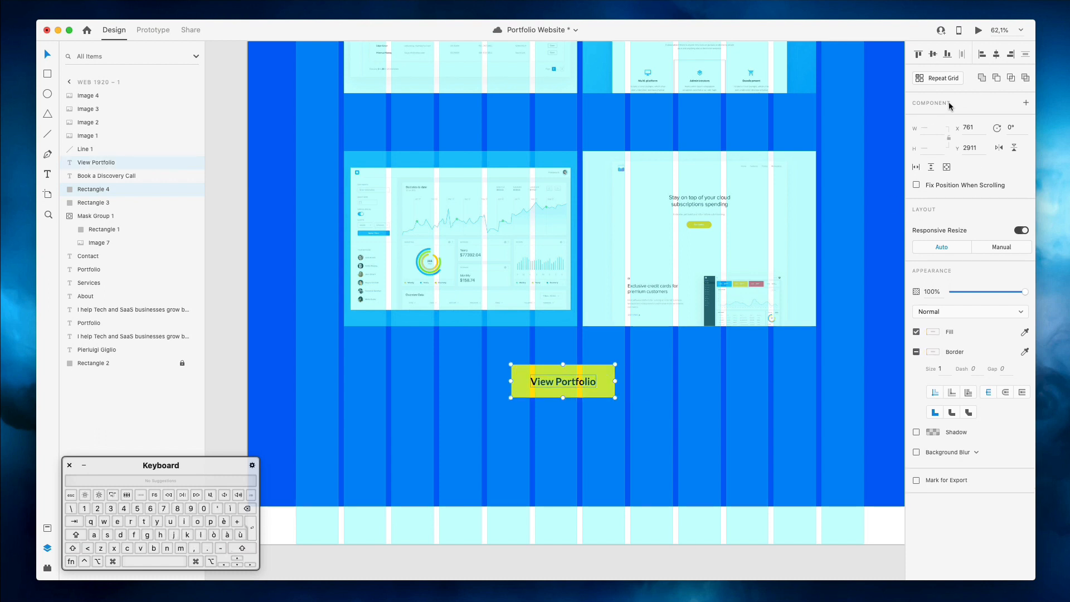
click(590, 389)
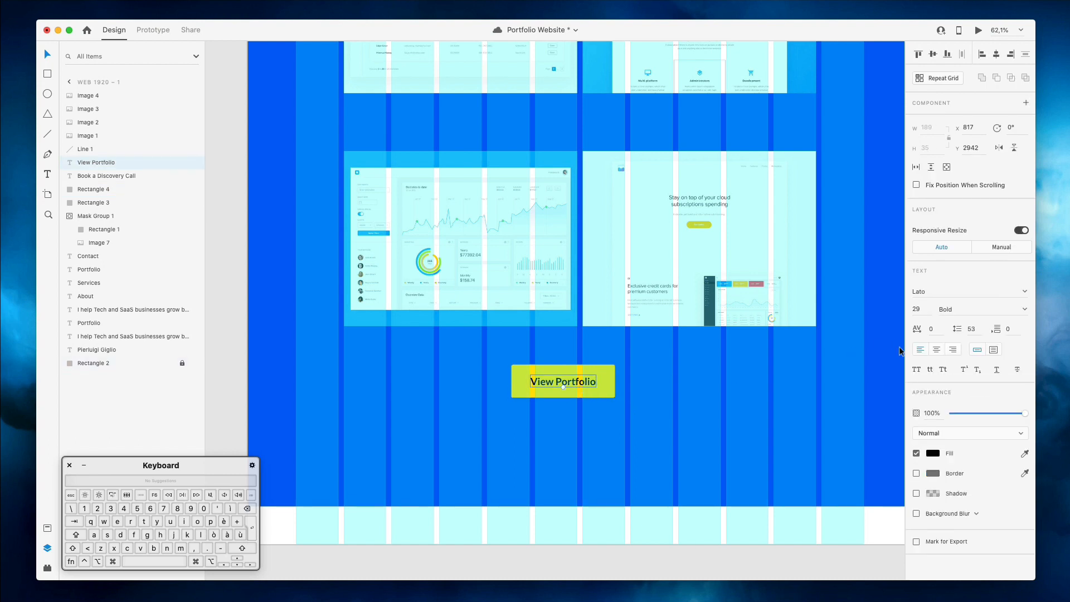
click(931, 454)
Make the label white, remove the yellow fill, and give the rectangle a white 1.5 border
drag(869, 446, 620, 242)
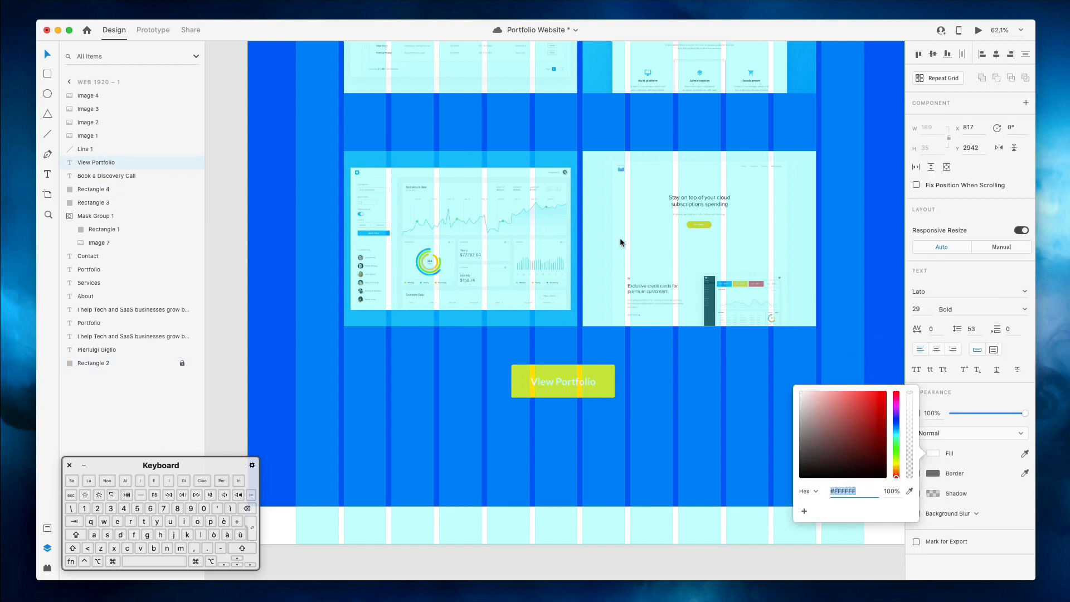
click(606, 376)
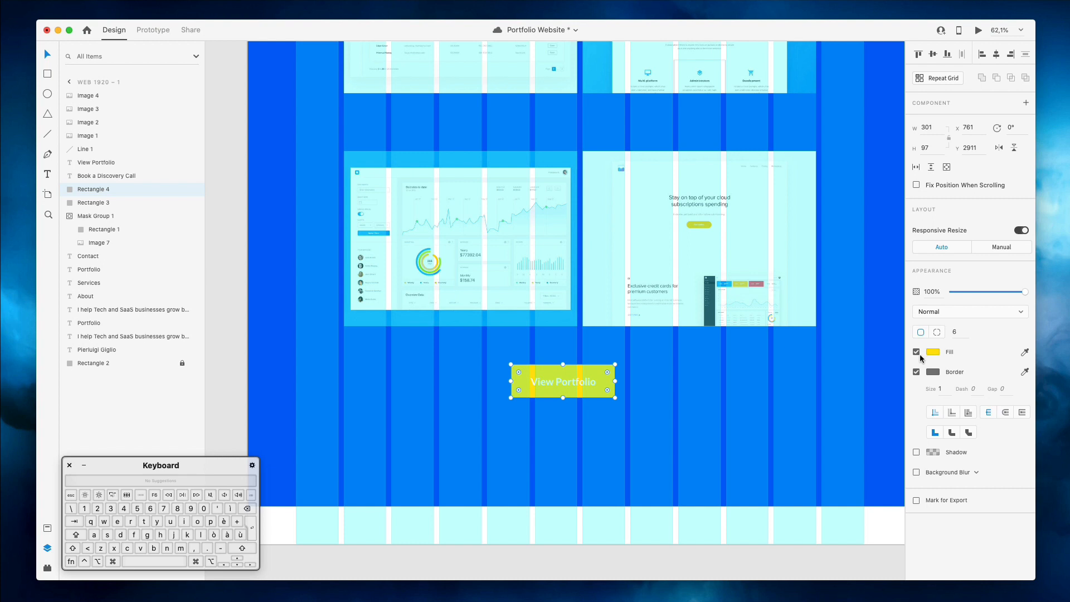
click(916, 352)
click(933, 372)
drag(814, 314, 798, 307)
click(958, 336)
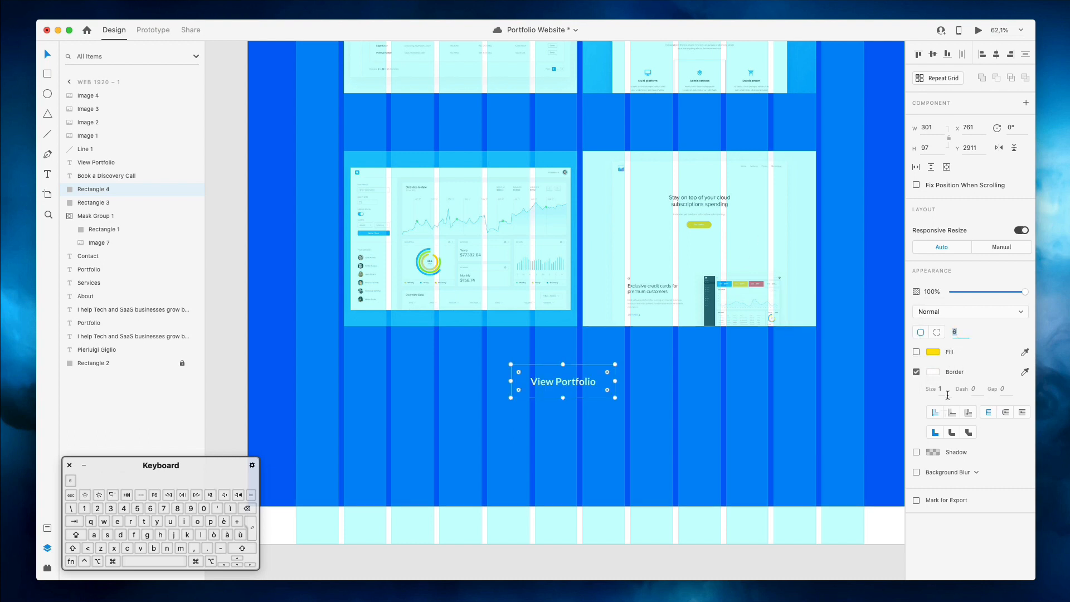
text(1,5)
key(Return)
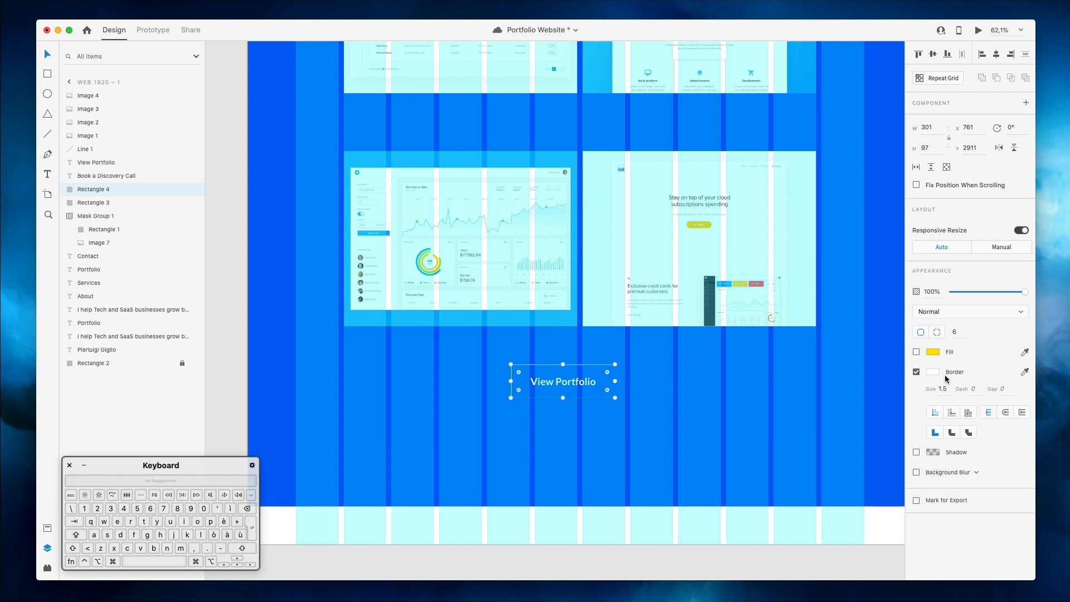
Shorten the button outline evenly from top and bottom
click(565, 388)
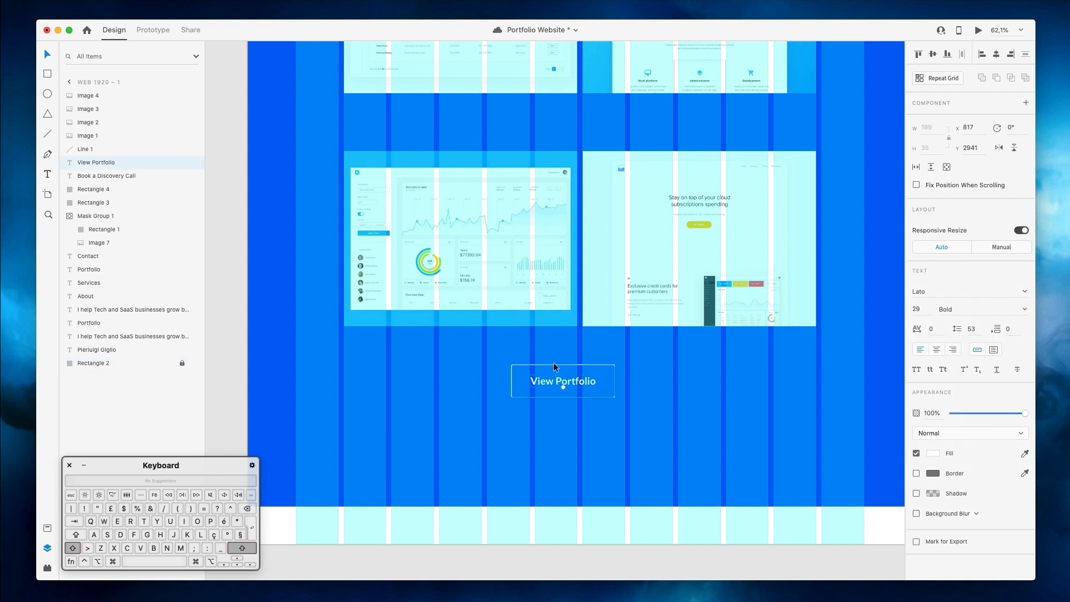
shift+click(553, 370)
drag(561, 363, 559, 367)
shift+click(564, 383)
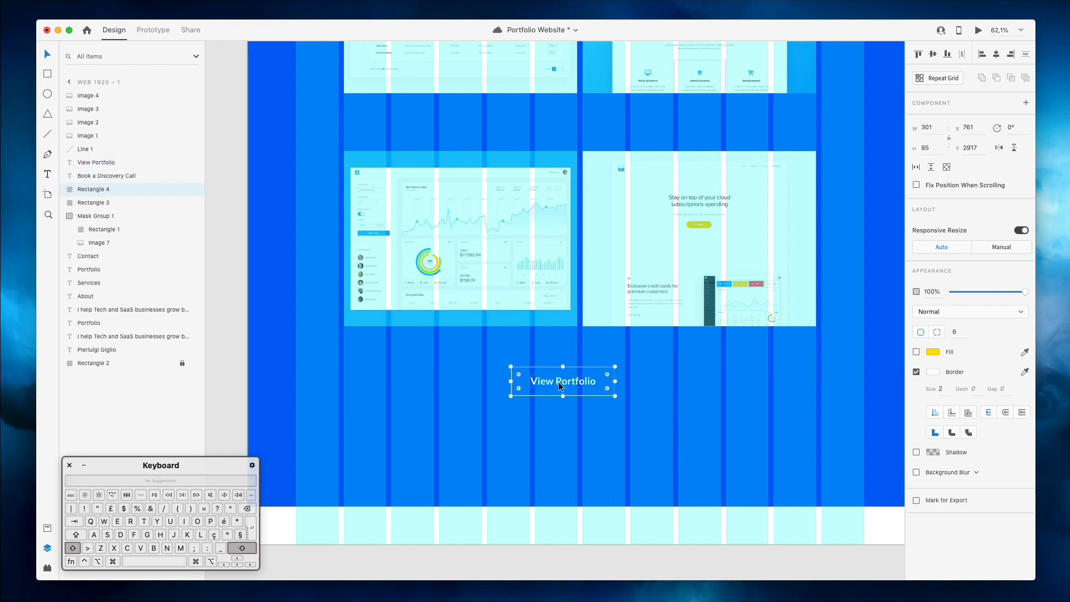
click(613, 481)
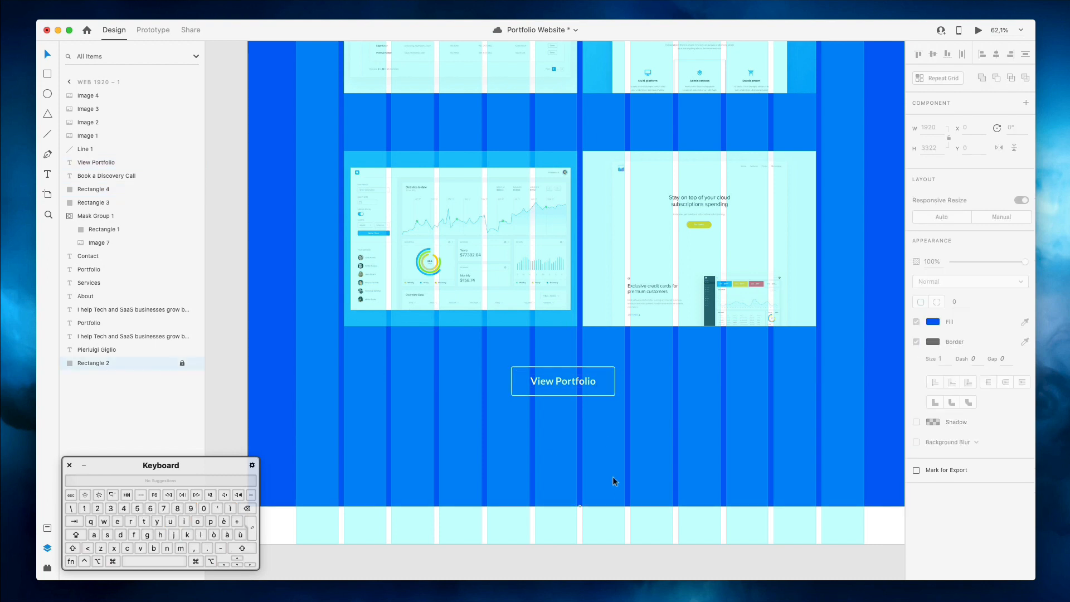
Reduce the label's font size by one, centre it in the outline, and group them
click(569, 384)
key(Down)
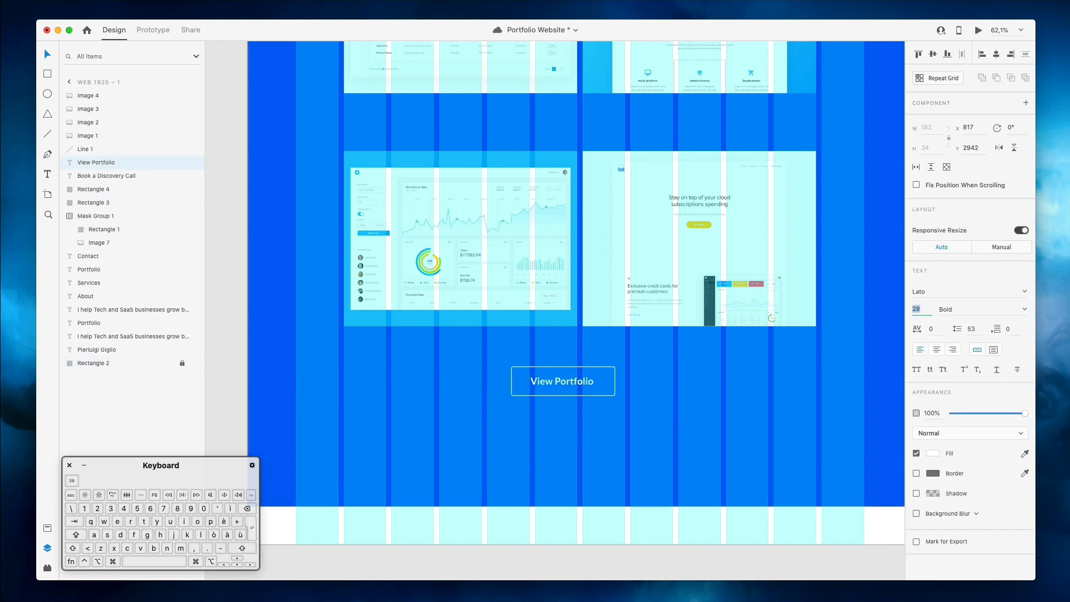
shift+click(600, 369)
click(996, 56)
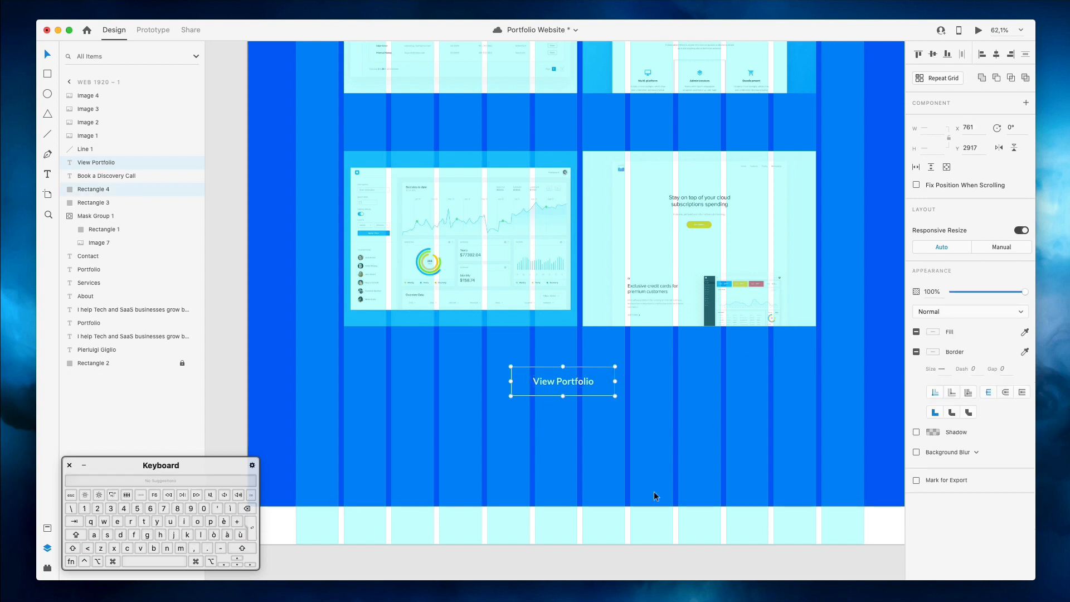
key(super+g)
Centre the View Portfolio button group horizontally below the grid
drag(564, 382, 583, 403)
key(shift+Up)
key(shift+Up)
key(shift+Up)
key(shift+Up)
scroll(582, 372, down, 4)
scroll(563, 223, up, 5)
Place a copy of the Portfolio subtitle between the image rows at font size 22
click(563, 212)
drag(588, 221, 520, 408)
click(915, 310)
key(shift+Down)
key(Up)
key(Up)
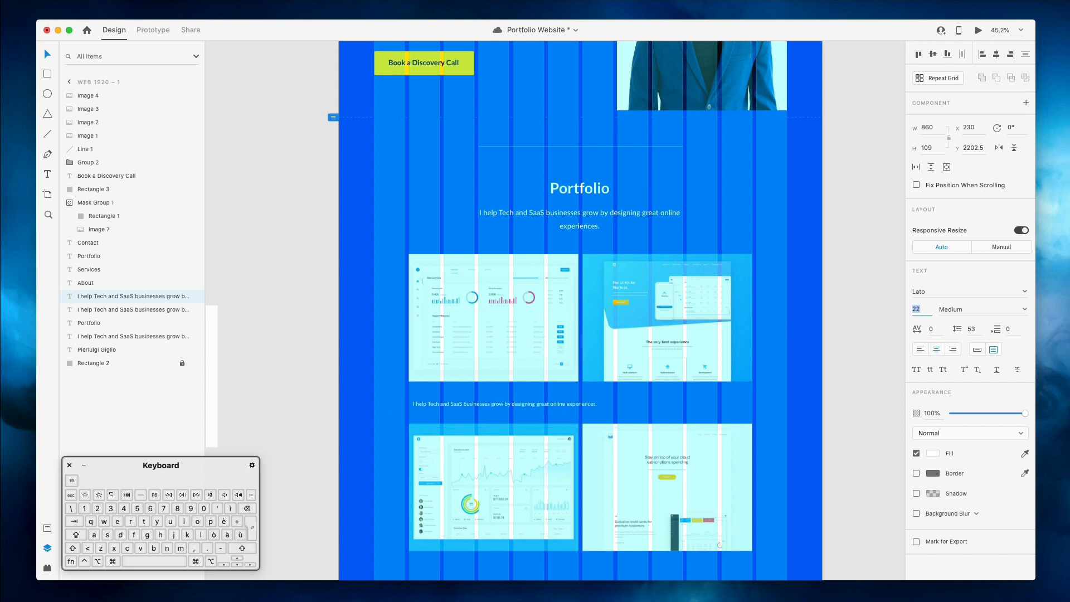
click(308, 290)
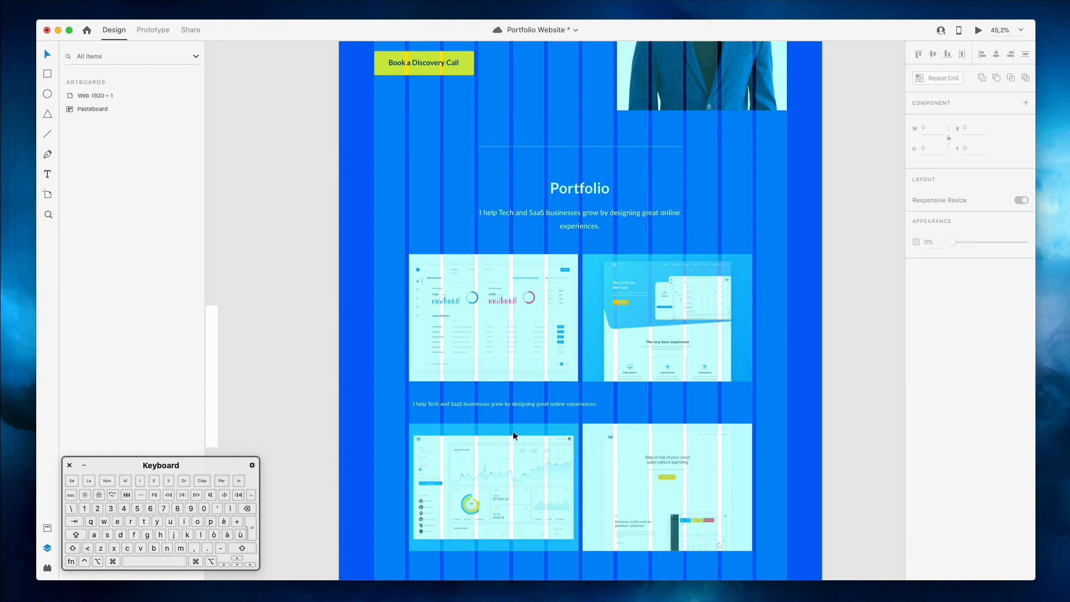
Replace the caption text with pasted Lorem Ipsum trimmed to end 'by injected humour.'
click(490, 404)
double_click(490, 403)
key(BackSpace)
key(super+v)
drag(555, 417, 564, 500)
key(BackSpace)
key(alt+shift+Left)
text(humour.)
key(Escape)
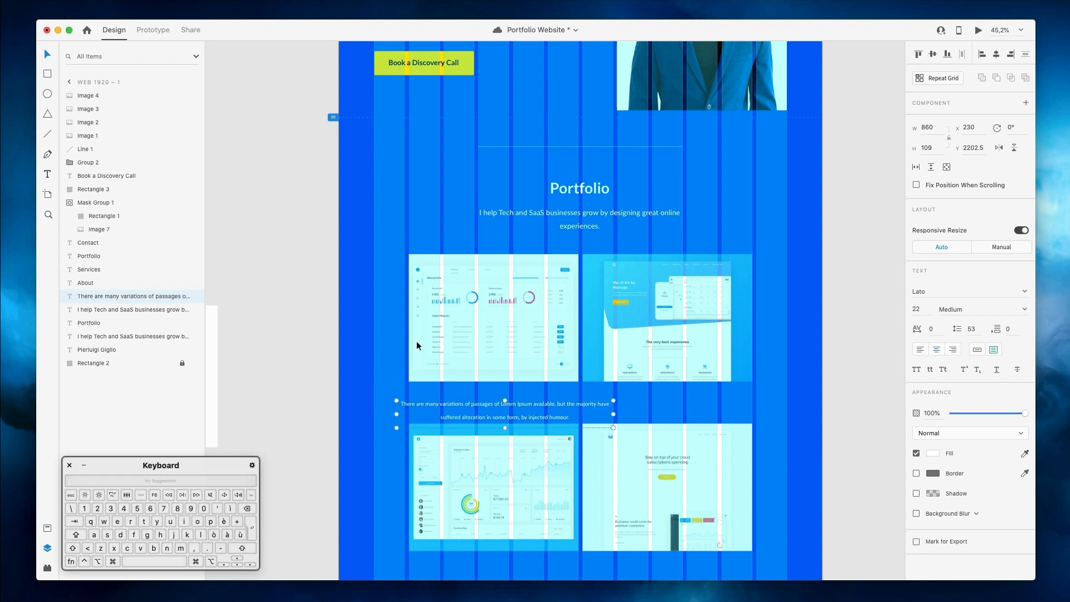
scroll(509, 301, down, 3)
scroll(509, 301, up, 5)
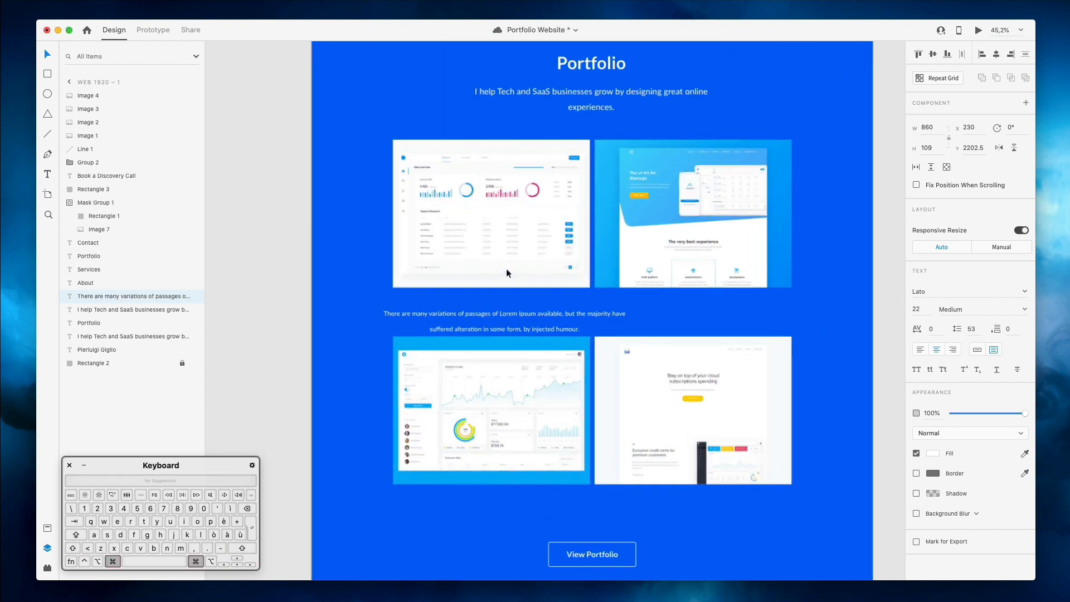
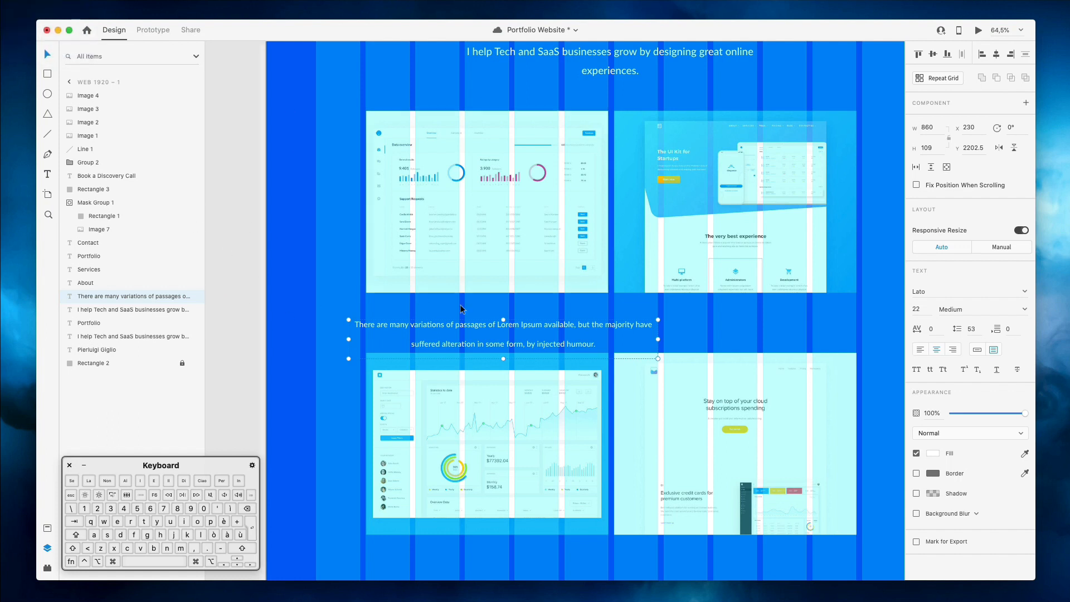
Shift and narrow the paragraph box, then set its line spacing to 38
drag(526, 332, 543, 332)
drag(673, 336, 604, 337)
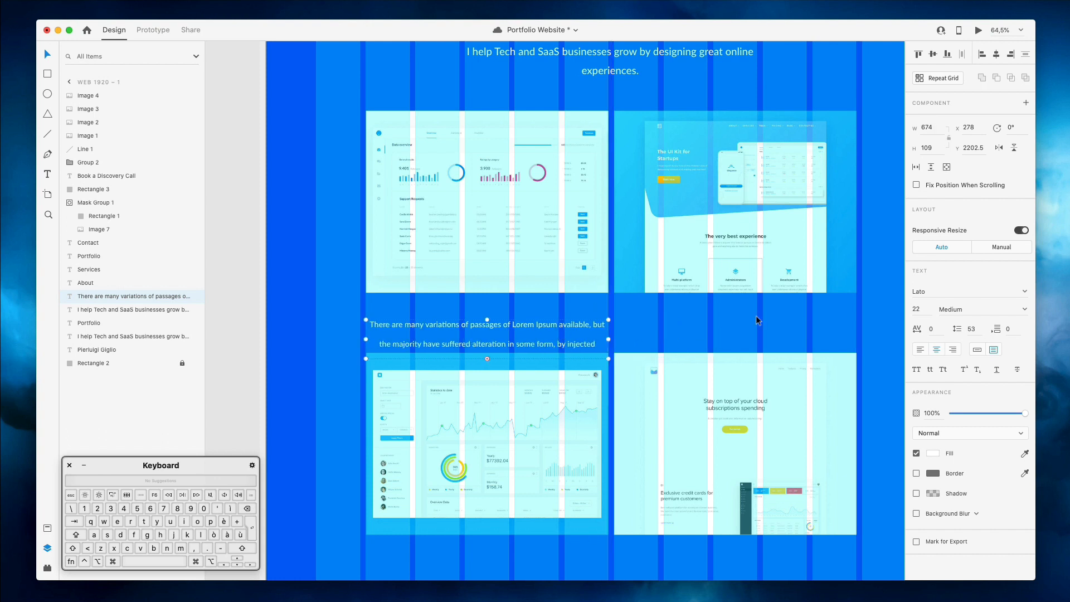
click(972, 329)
key(shift+Down)
key(Down)
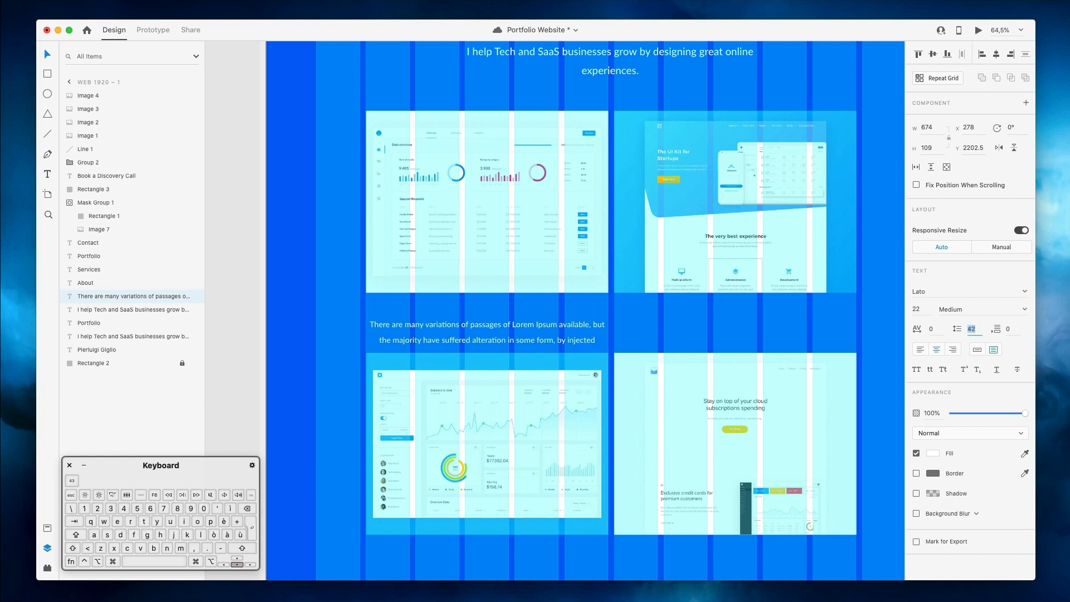
key(Down)
key(Down)
key(Down)
key(Down)
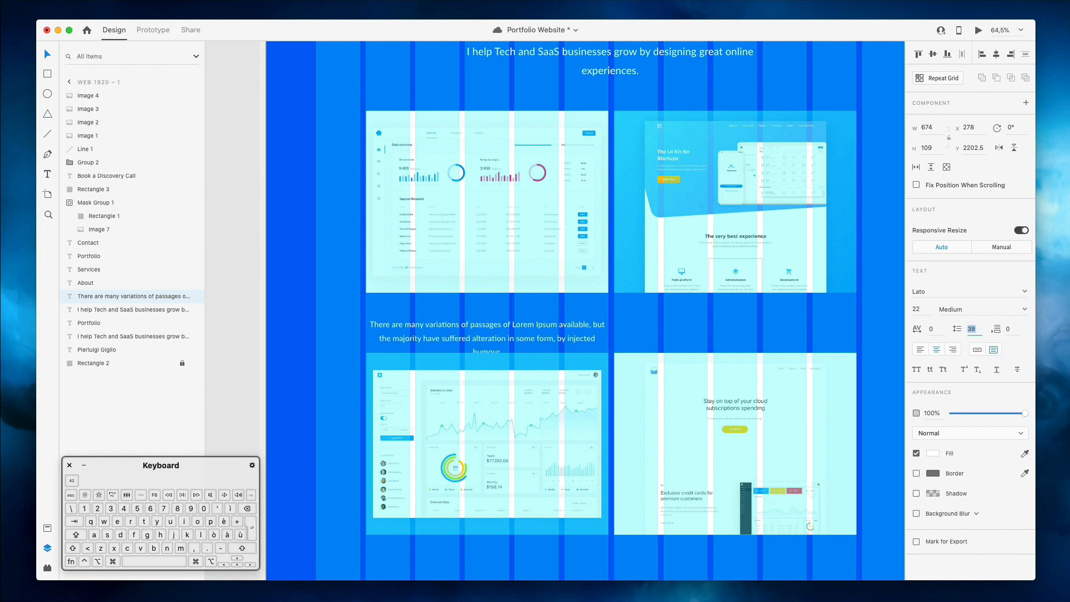
Trim the paragraph to end at 'in some form.' and duplicate it upward
double_click(564, 339)
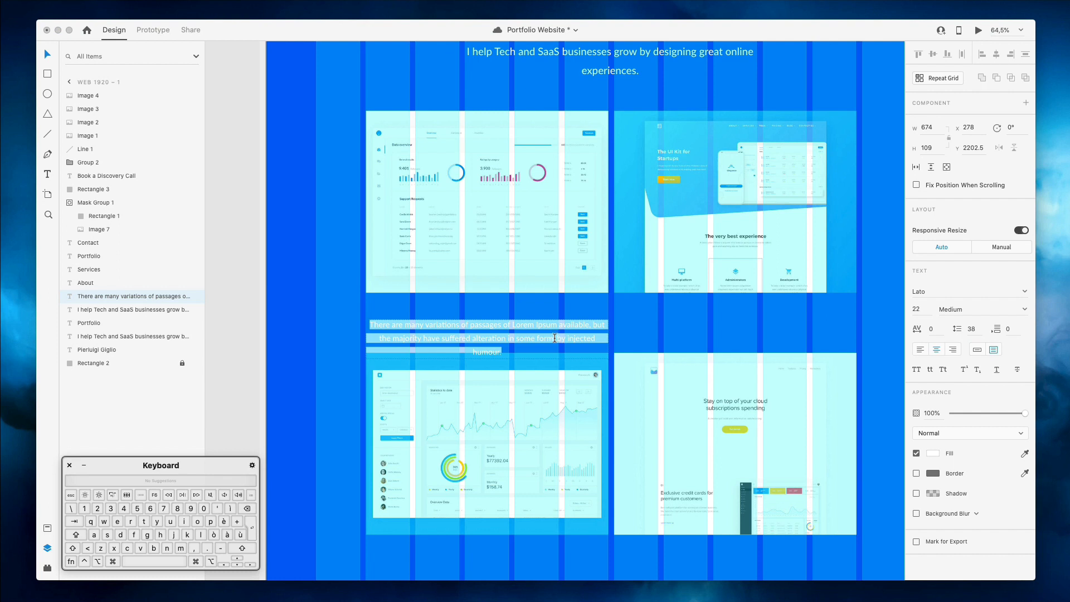
drag(552, 339, 649, 414)
key(BackSpace)
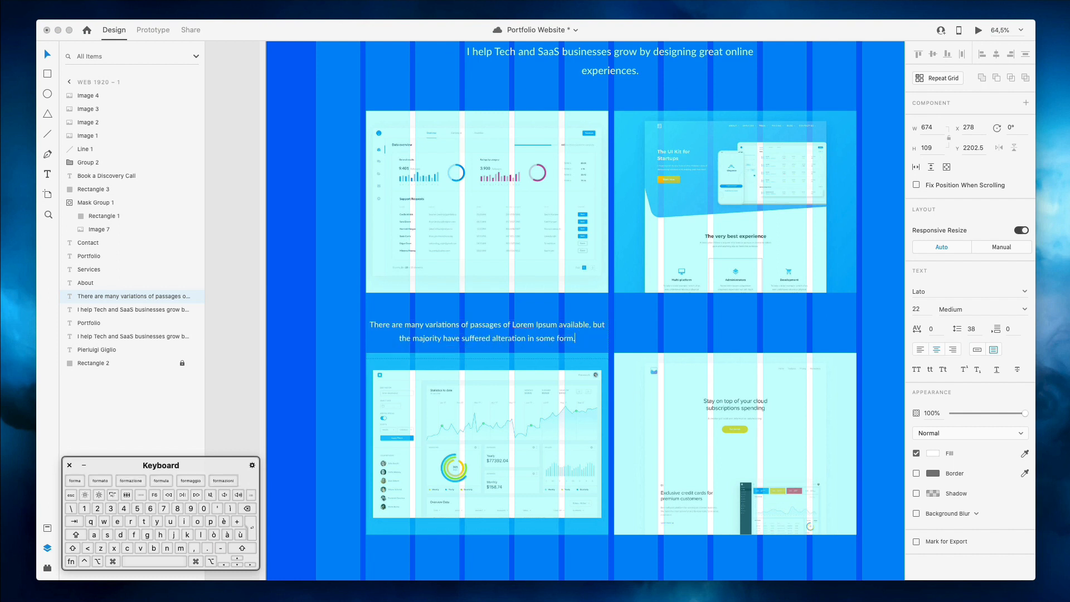
key(Escape)
drag(459, 332, 459, 316)
double_click(460, 314)
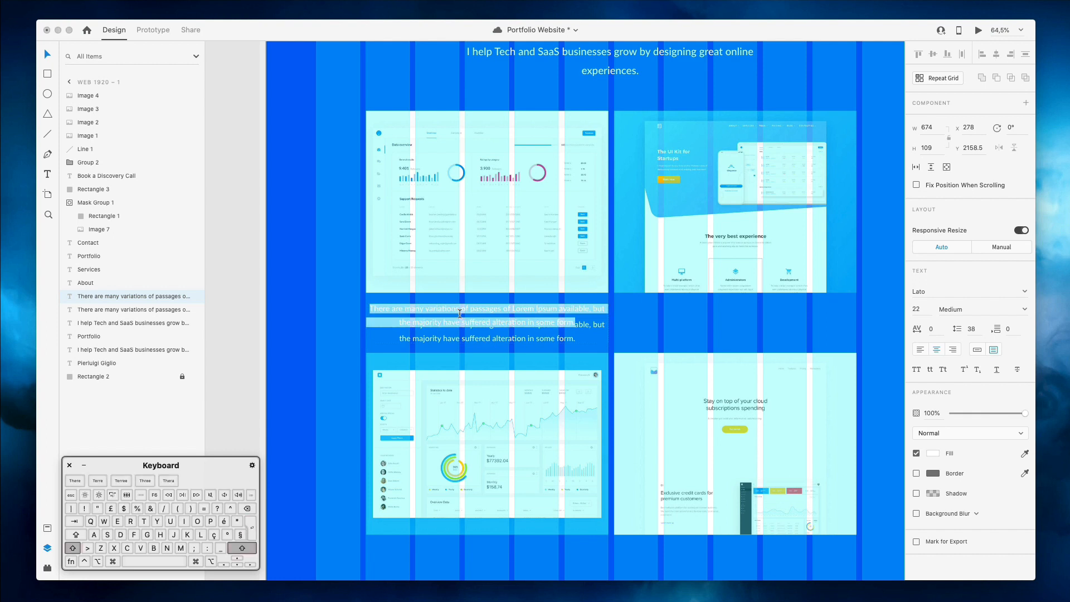
Make the copy a Bold heading reading PORTFOLIO UI KITS
text(PORTFOLIO )
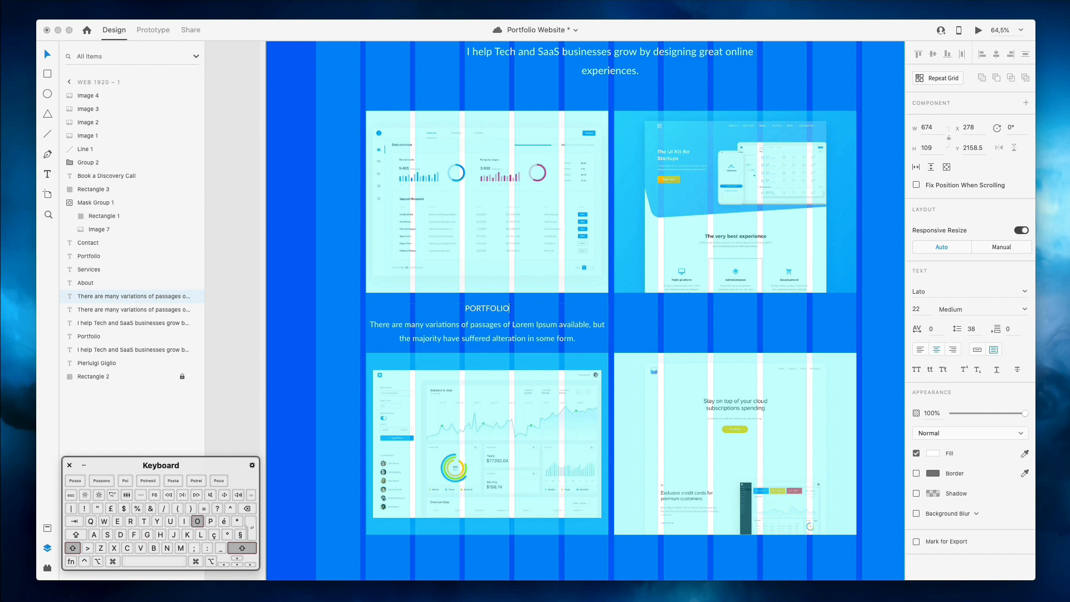
text(UI KITS)
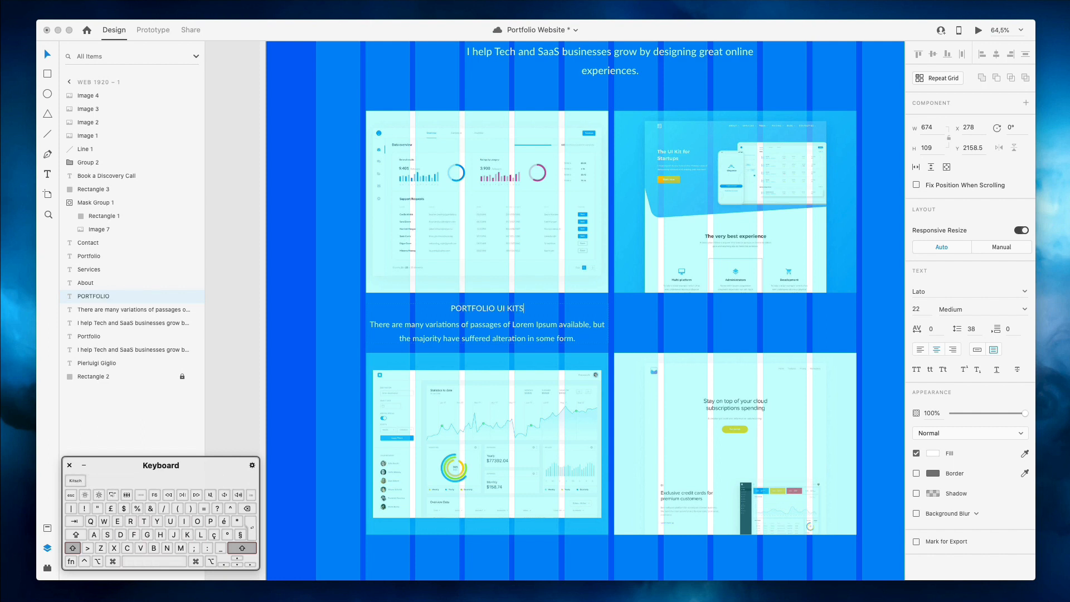
key(Caps_Lock)
click(270, 282)
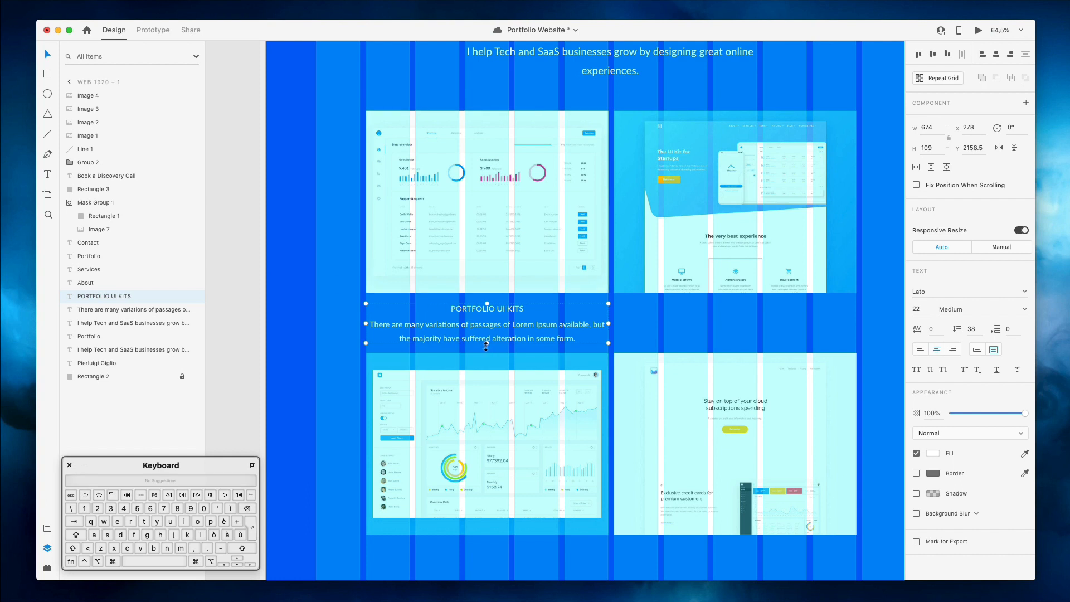
click(1021, 310)
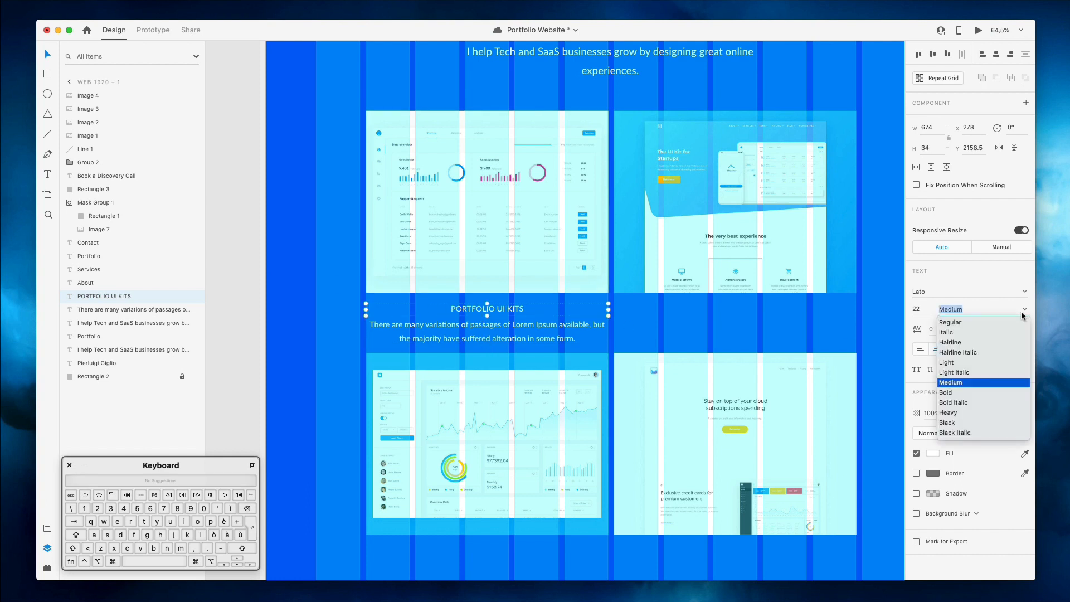
click(972, 398)
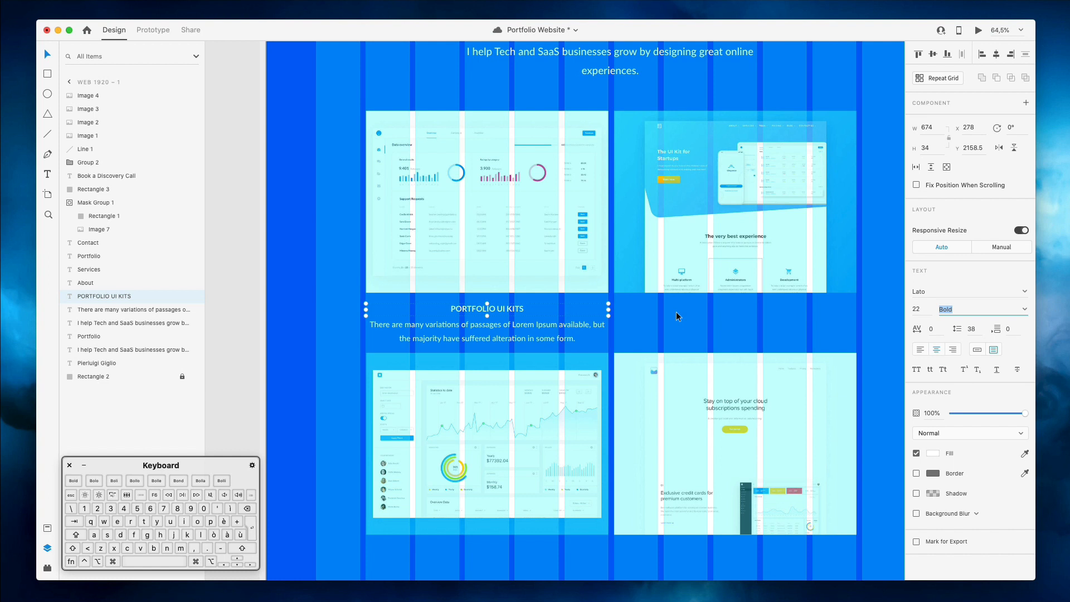
Shorten the paragraph below to 'There are many variations of passages of..'
click(562, 326)
double_click(574, 325)
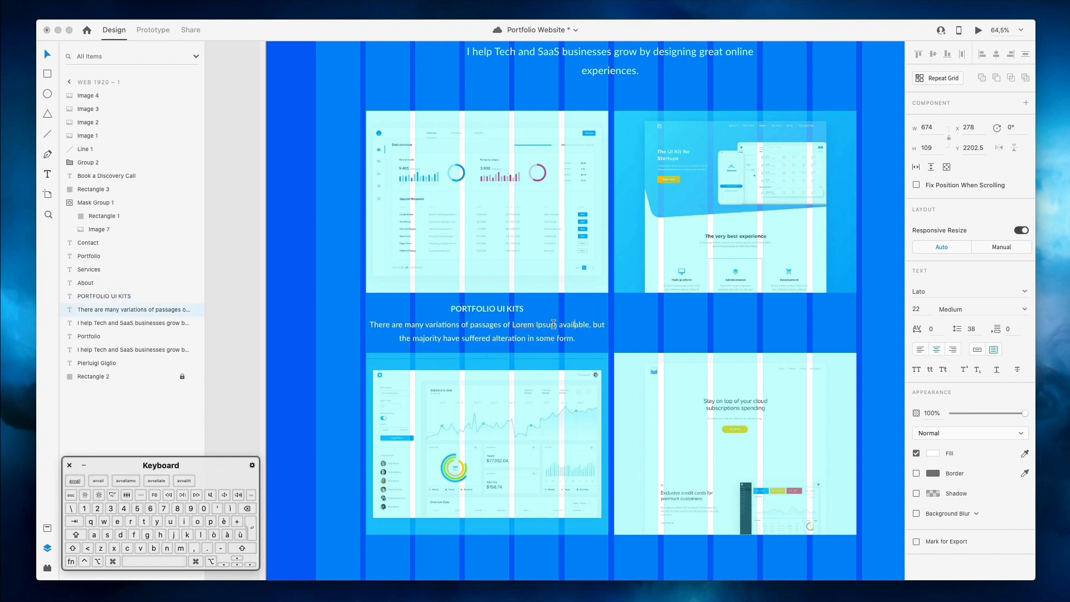
drag(510, 325, 715, 371)
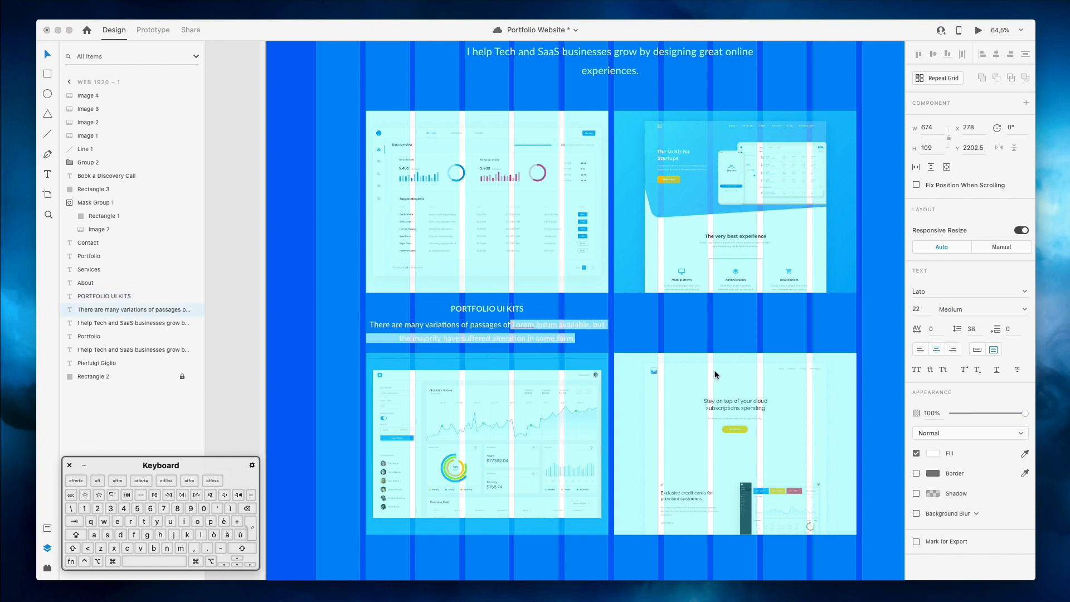
text(..)
key(Escape)
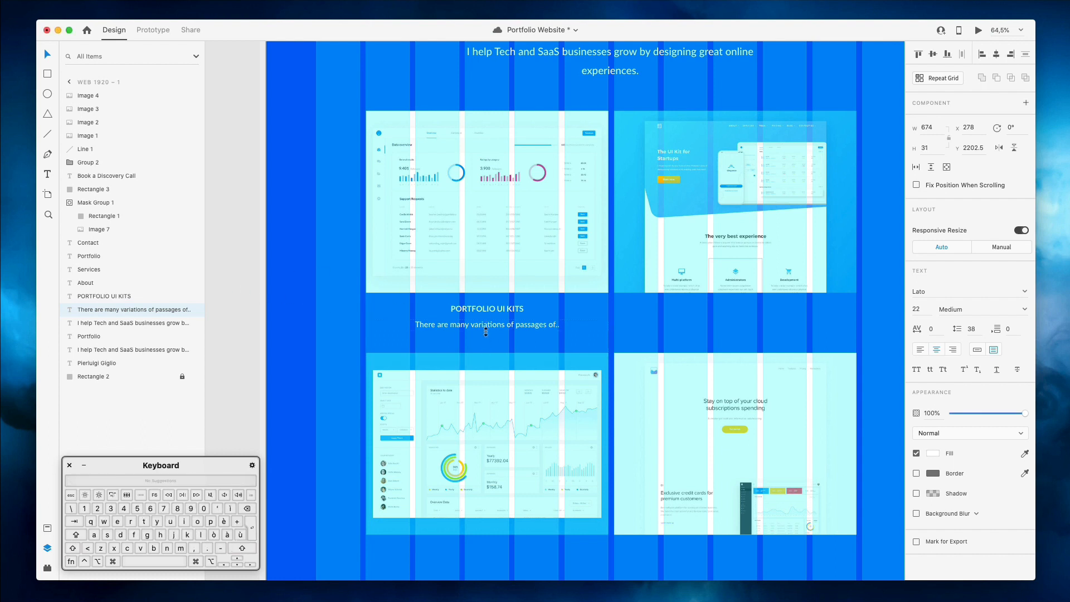
shift+click(502, 310)
Copy the heading-and-paragraph pair under the second mockup, then both pairs under the lower mockups
key(Down)
key(Down)
key(Down)
key(Down)
key(Down)
key(Down)
key(Down)
key(Down)
drag(502, 311, 737, 302)
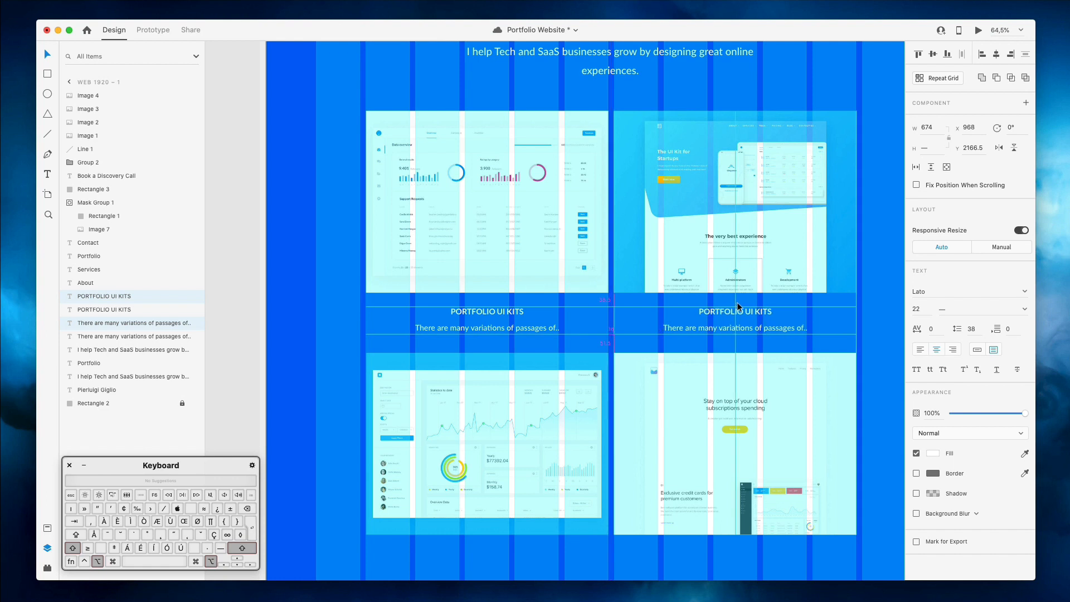
scroll(737, 303, right, 4)
scroll(737, 302, down, 3)
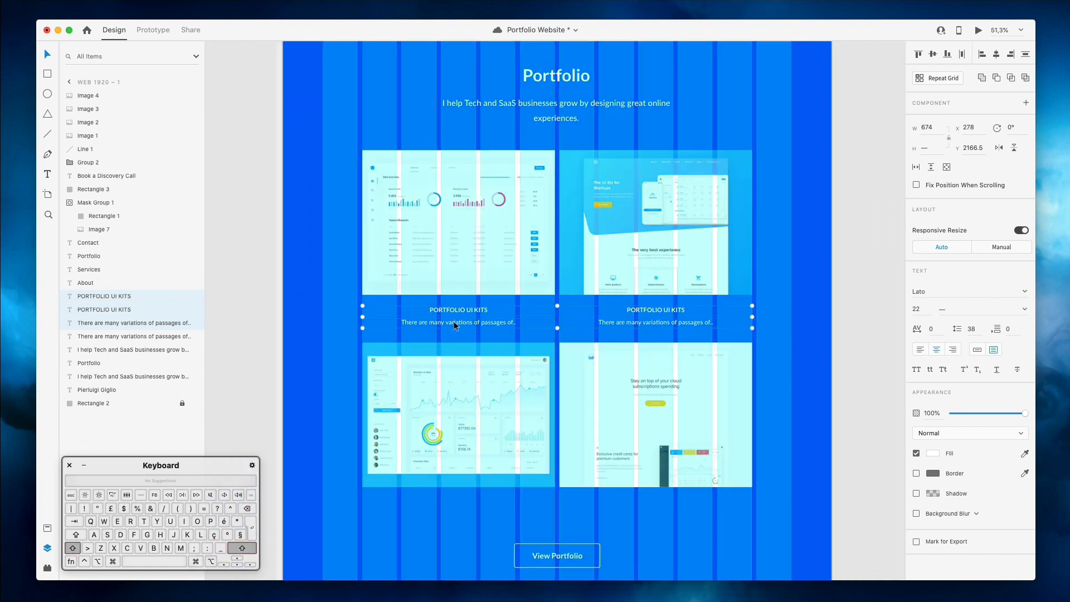
drag(453, 322, 485, 505)
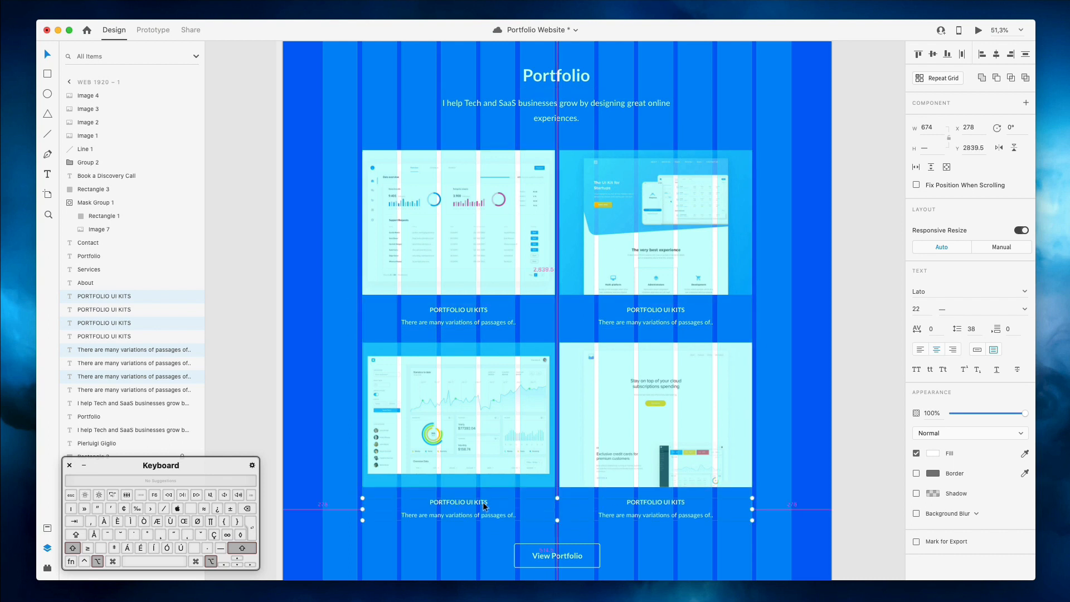
scroll(778, 390, down, 5)
click(867, 376)
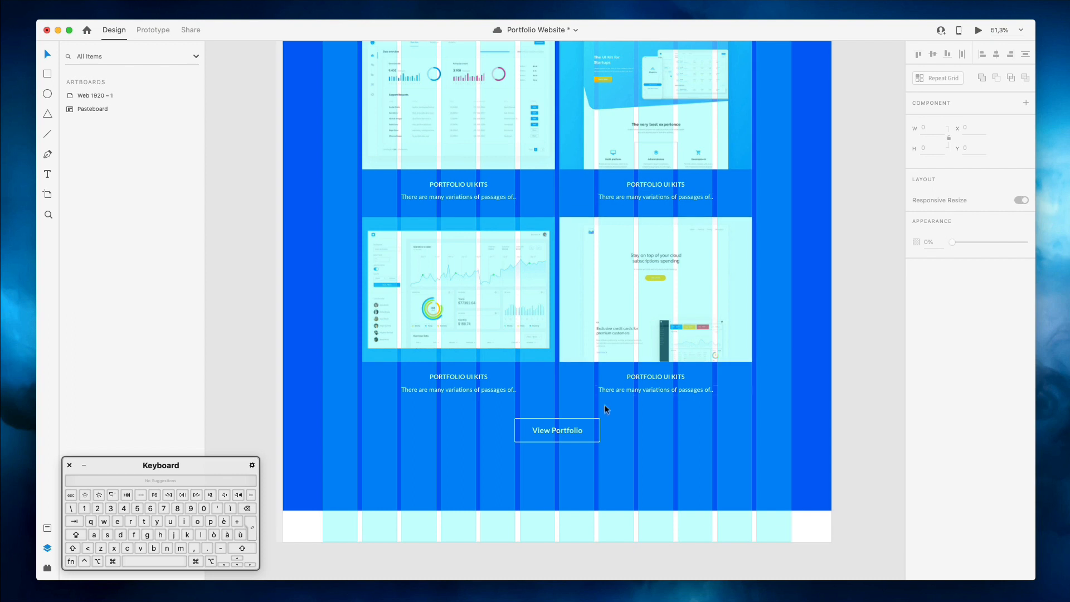
super+click(457, 375)
Prefix the lower-left heading with '3.' and the upper-right heading with '2.'
double_click(457, 375)
key(Right)
key(super+Left)
text(3.)
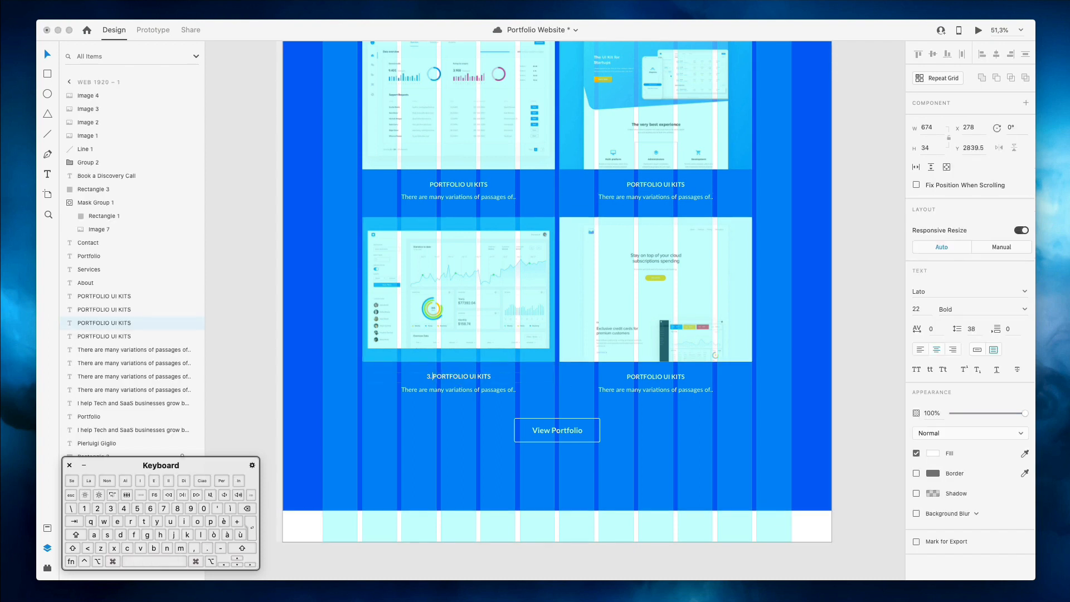
super+click(626, 185)
double_click(626, 185)
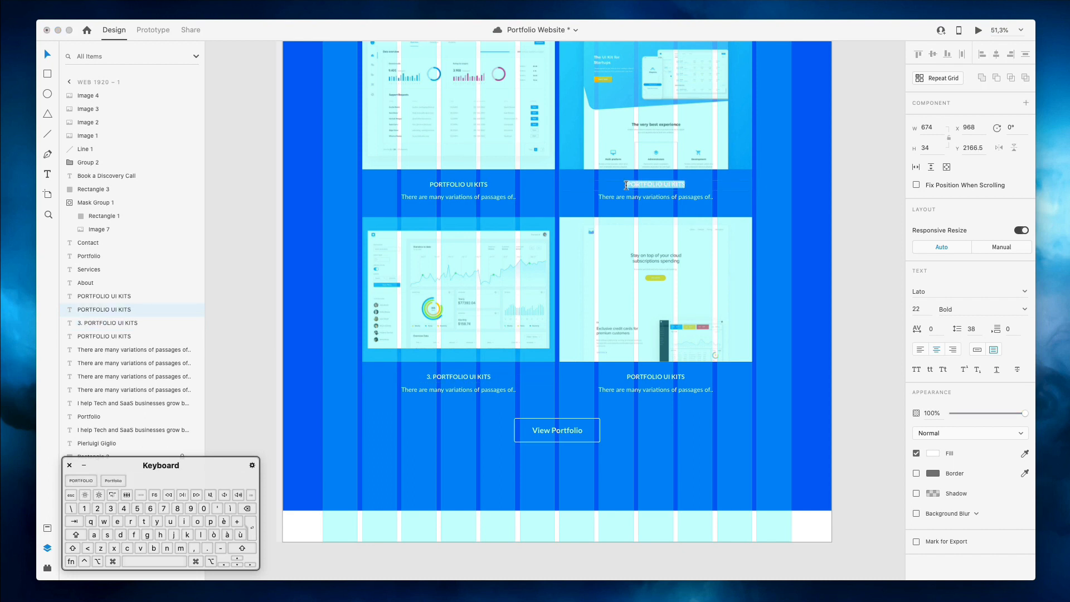
key(super+Left)
text(2.)
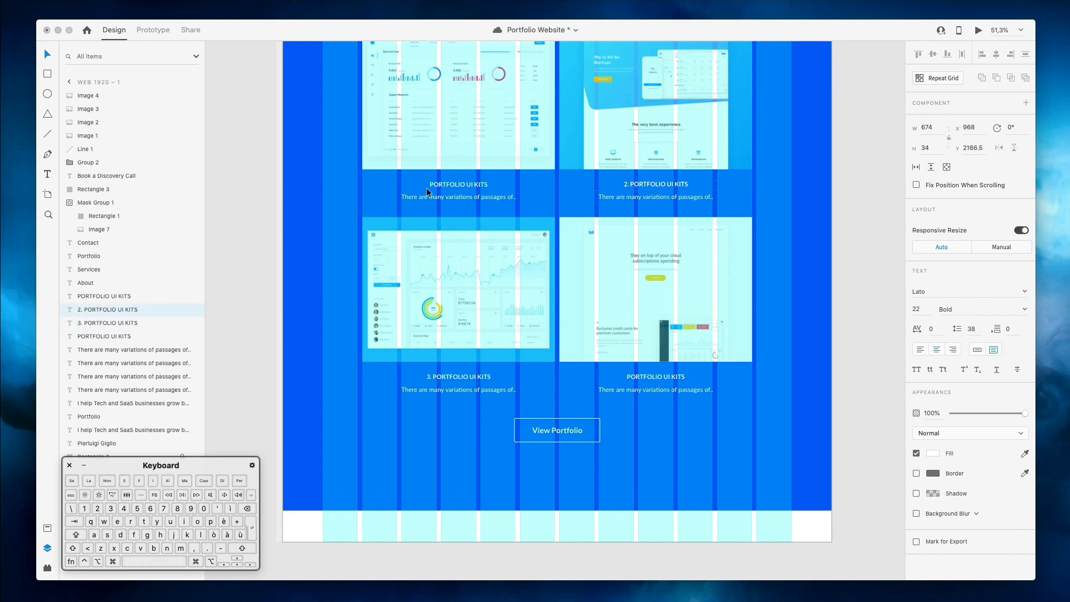
Prefix the upper-left heading with '1.' and the lower-right heading with '4.'
double_click(428, 187)
key(super+Left)
text(1.)
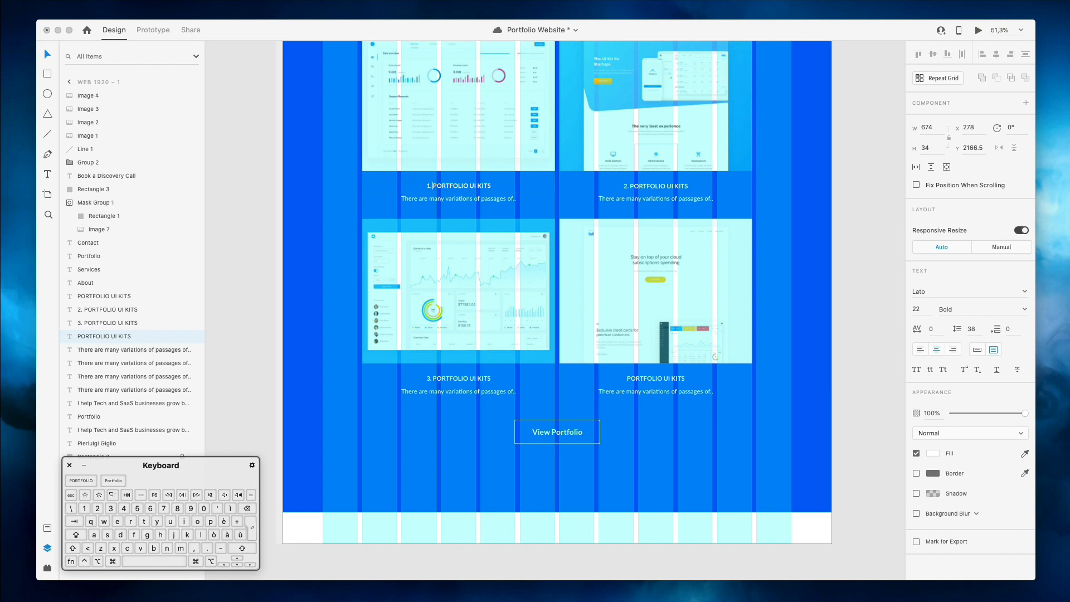
double_click(627, 379)
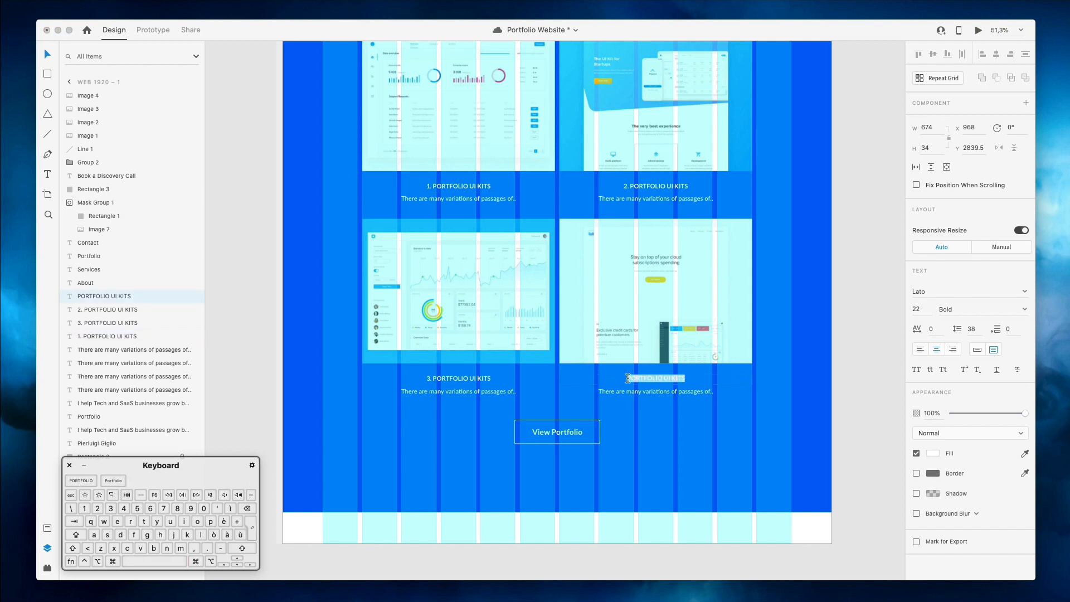
key(super+Left)
text(4.)
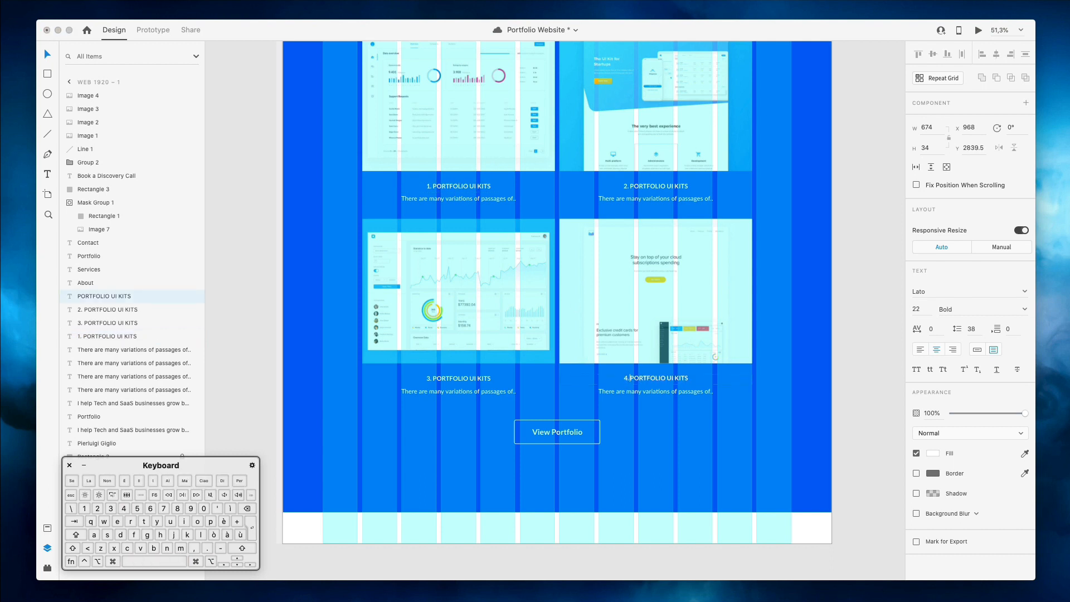
scroll(853, 225, down, 5)
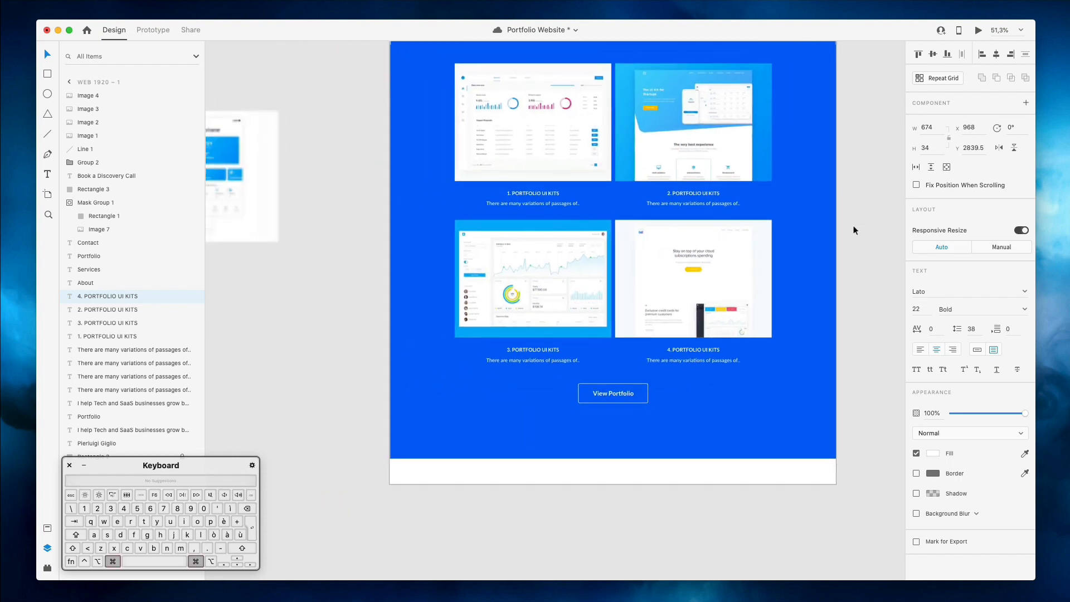
scroll(854, 226, up, 3)
scroll(854, 225, right, 2)
drag(375, 313, 730, 436)
key(Down)
key(Down)
key(Down)
key(Down)
key(Down)
key(Down)
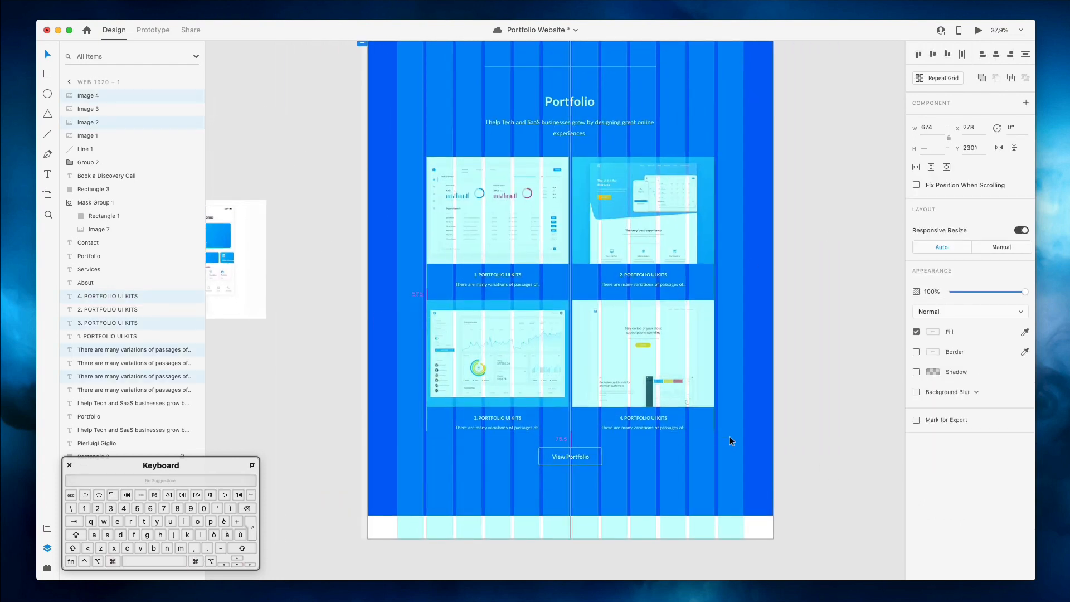
click(371, 268)
drag(403, 271, 694, 289)
drag(391, 418, 716, 439)
key(Down)
key(Down)
key(Down)
key(Down)
key(Down)
key(Down)
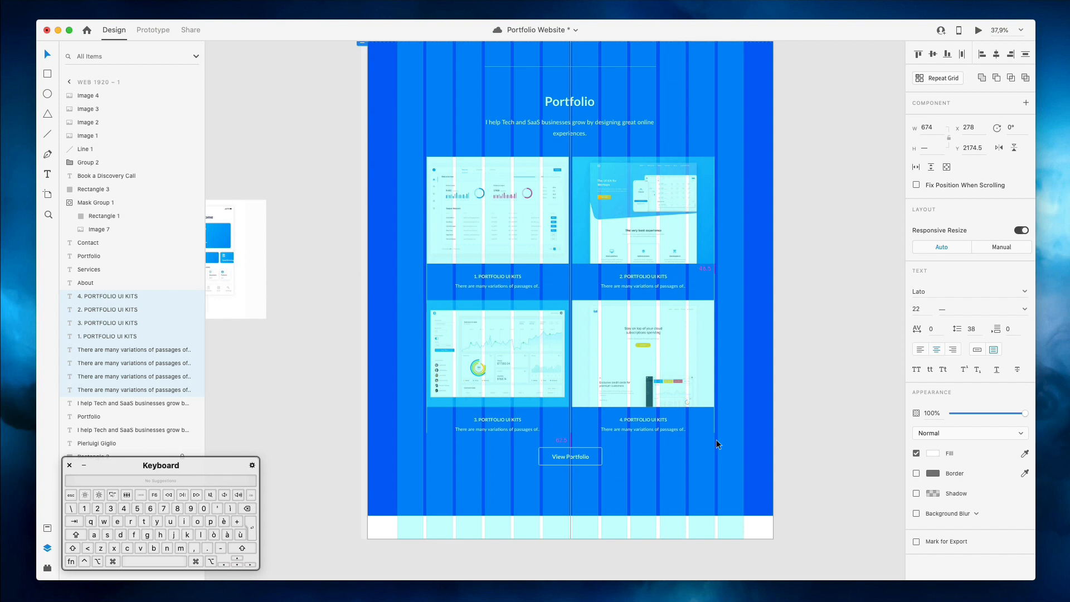
click(809, 301)
scroll(810, 301, up, 5)
scroll(809, 301, down, 5)
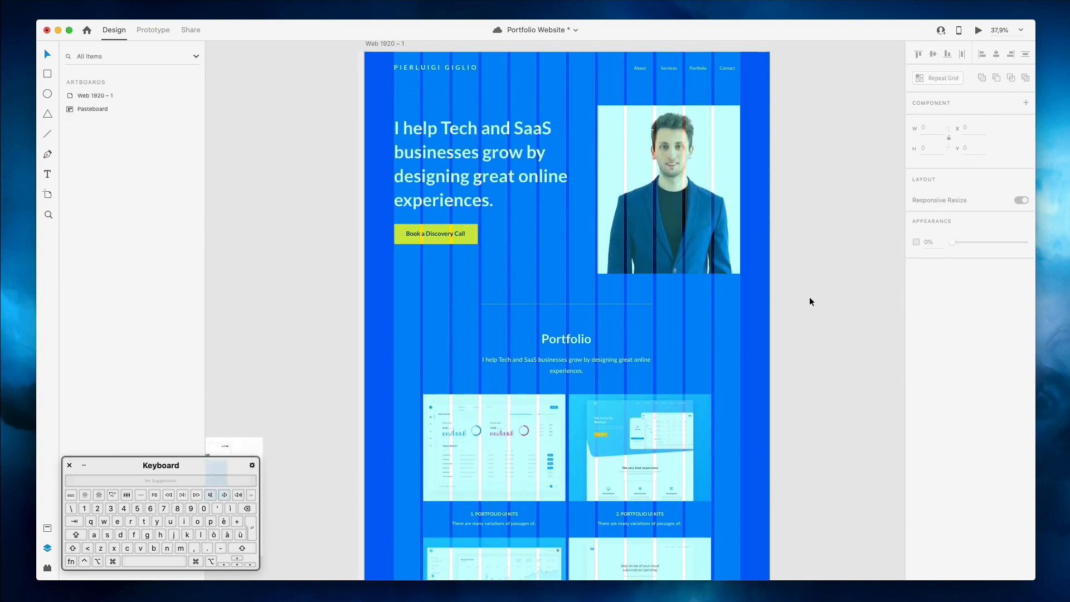
scroll(809, 301, down, 1)
scroll(809, 301, up, 1)
scroll(810, 301, right, 3)
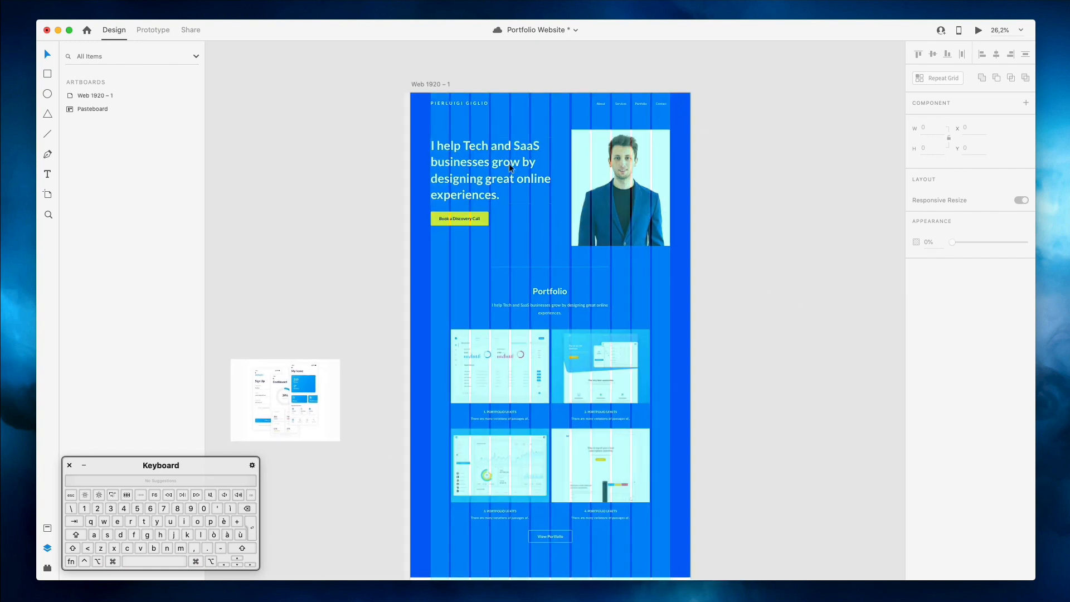
click(509, 163)
scroll(551, 276, up, 1)
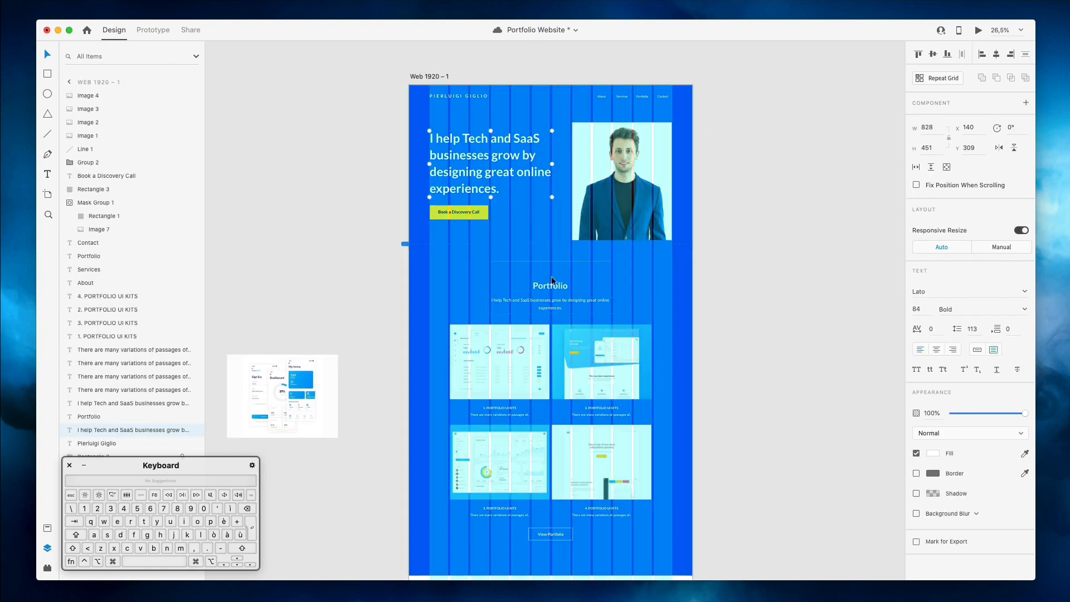
click(736, 224)
scroll(550, 145, up, 5)
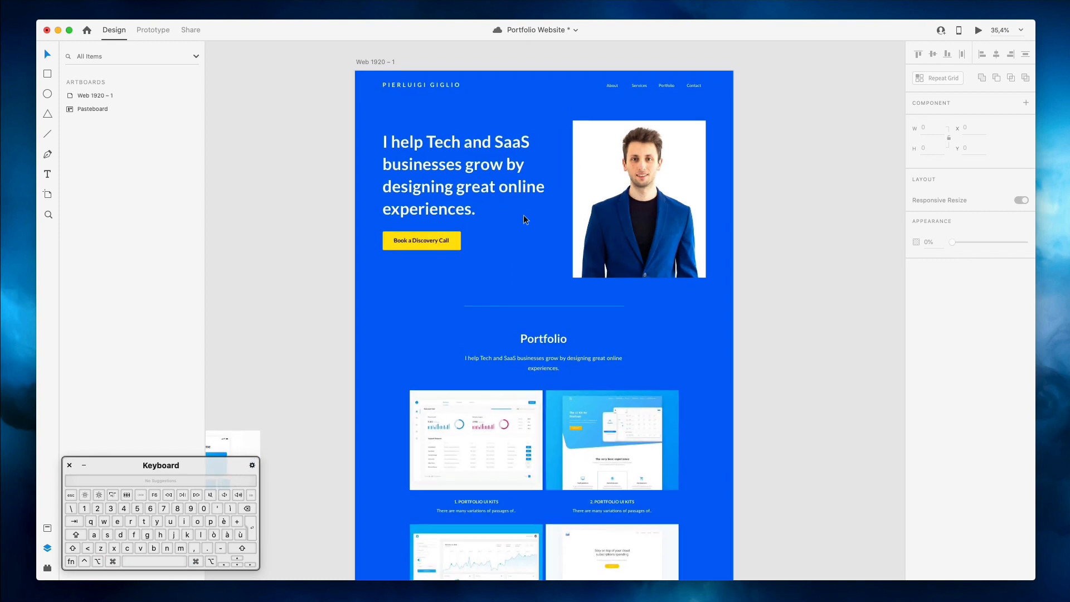
scroll(523, 215, down, 5)
scroll(524, 215, down, 4)
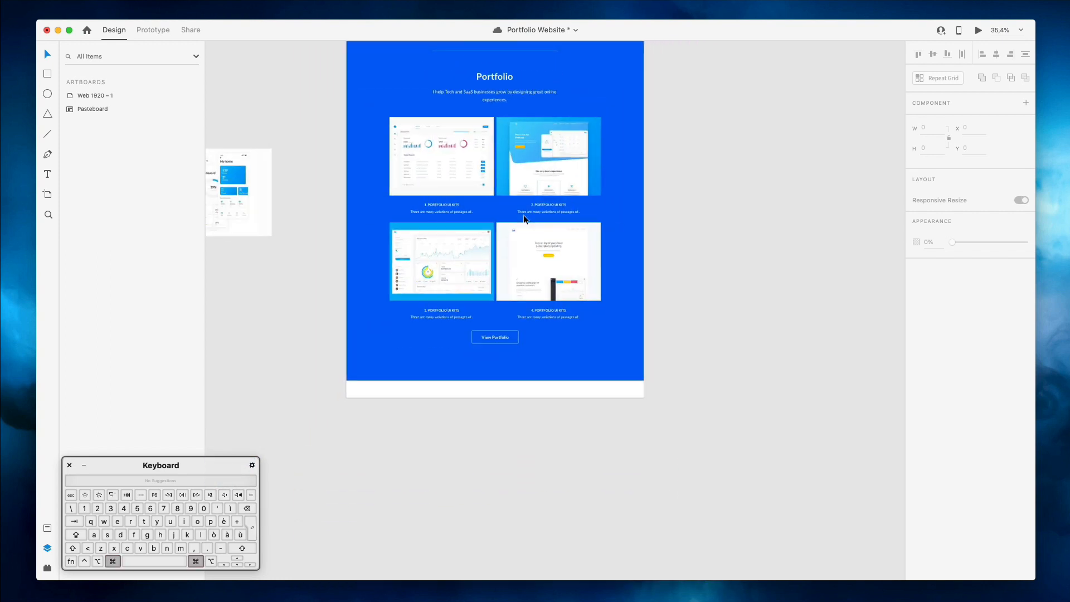
scroll(523, 215, up, 3)
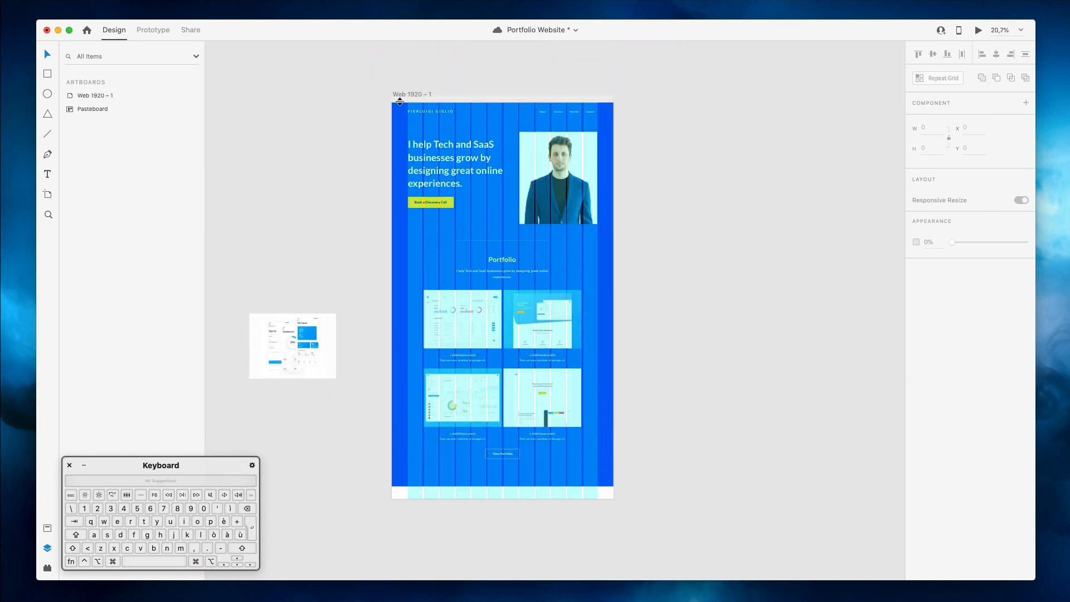
Stretch the Web 1920 – 1 artboard down to about 5286 px tall
click(79, 93)
scroll(507, 306, down, 5)
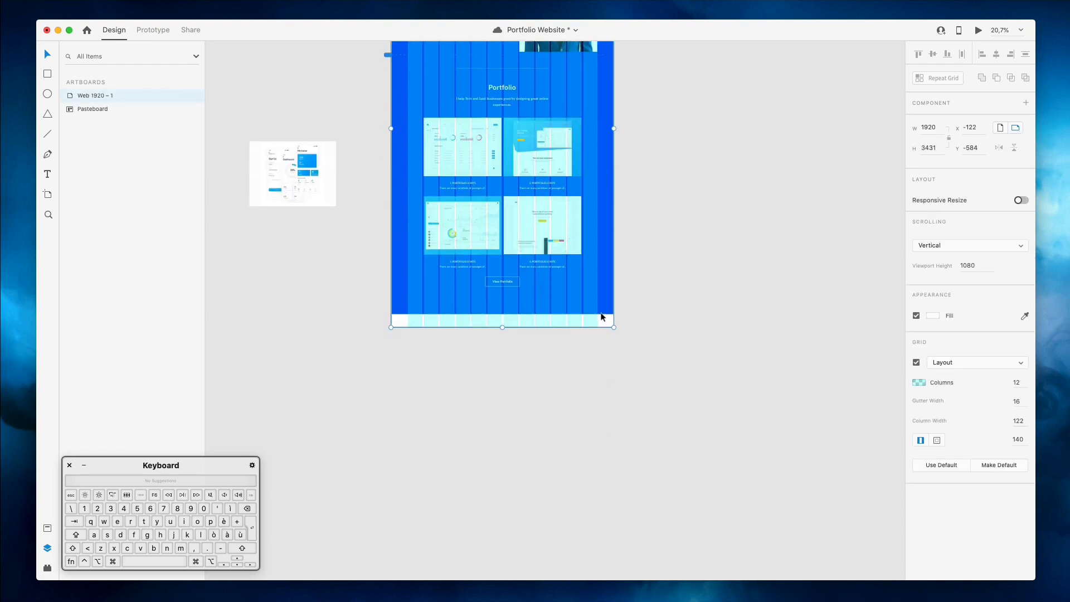
drag(502, 304, 511, 513)
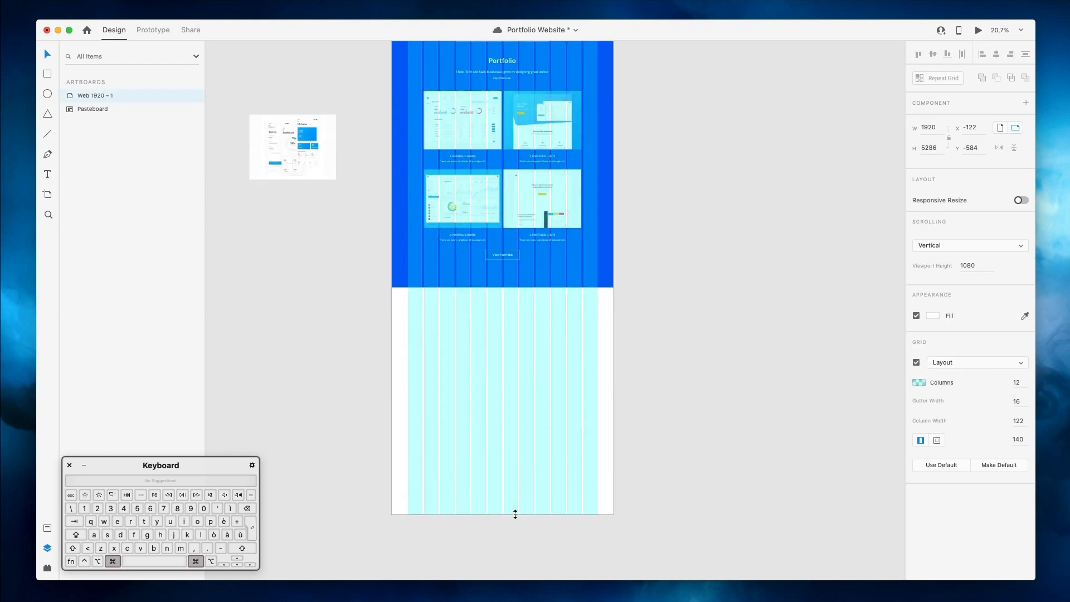
click(784, 231)
Expand the artboard's layers and check the locked background rectangle's options
scroll(769, 223, up, 3)
scroll(769, 221, up, 4)
scroll(769, 220, down, 3)
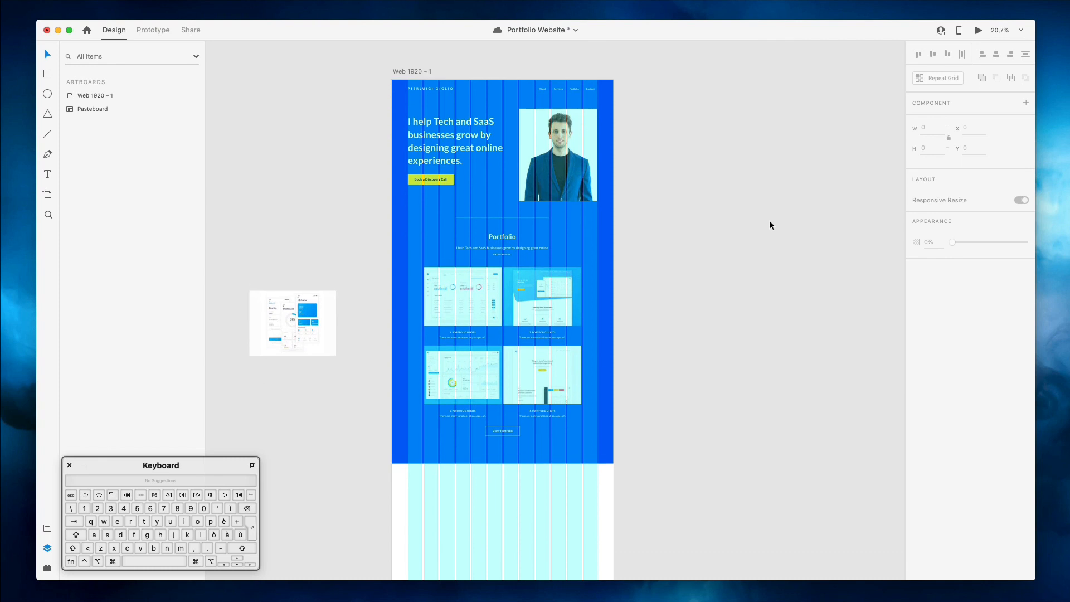
click(596, 236)
right_click(597, 235)
click(696, 182)
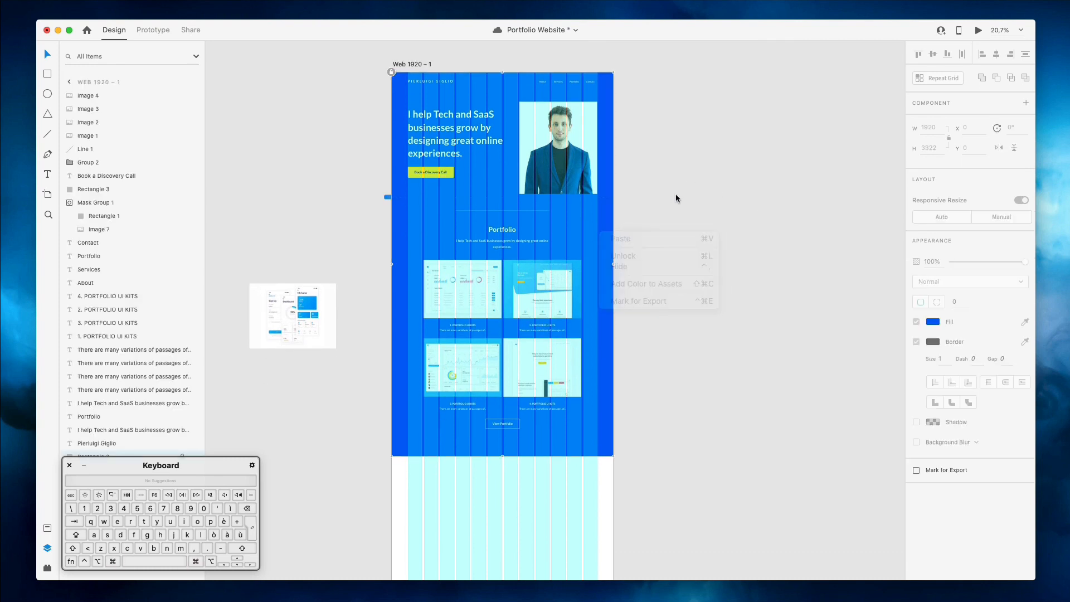
drag(129, 461, 274, 463)
Paste the hero text layer twice, undoing each paste, and dismiss the rectangle's options menu
key(super+v)
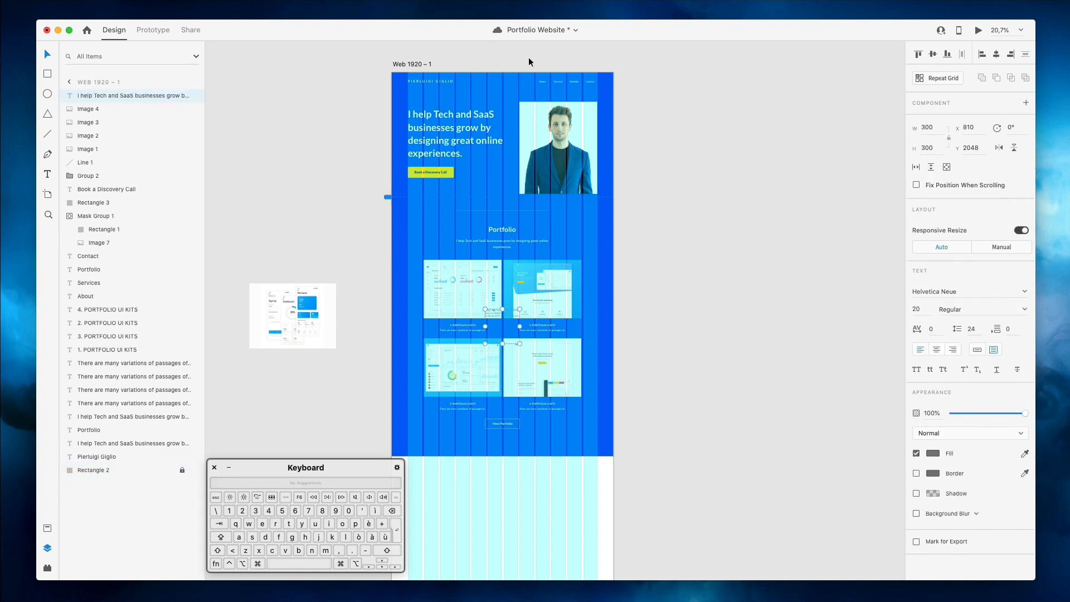
key(super+z)
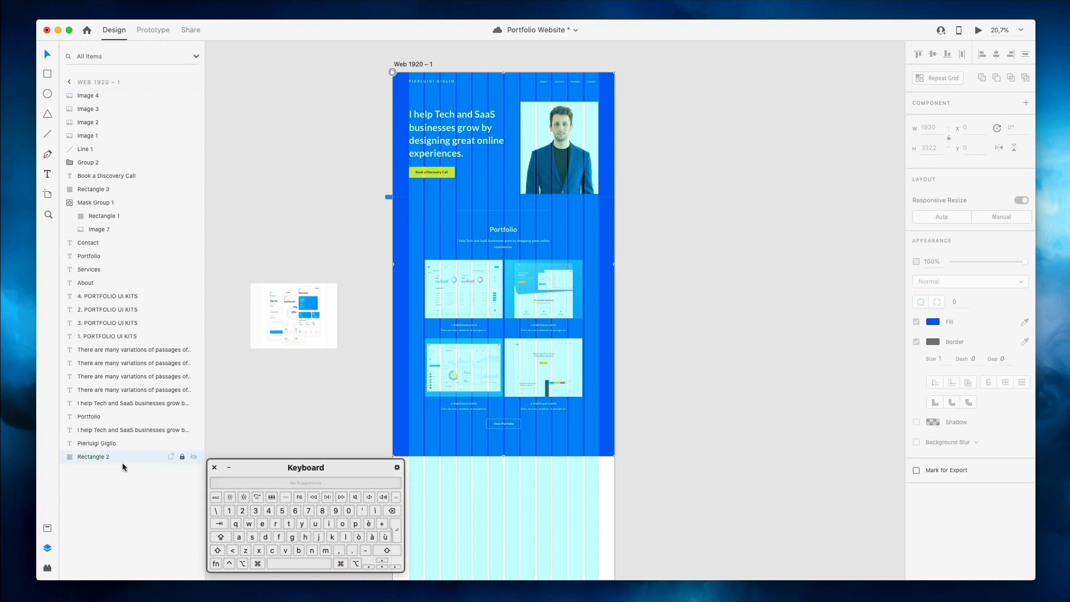
key(super+v)
key(super+z)
scroll(488, 201, up, 1)
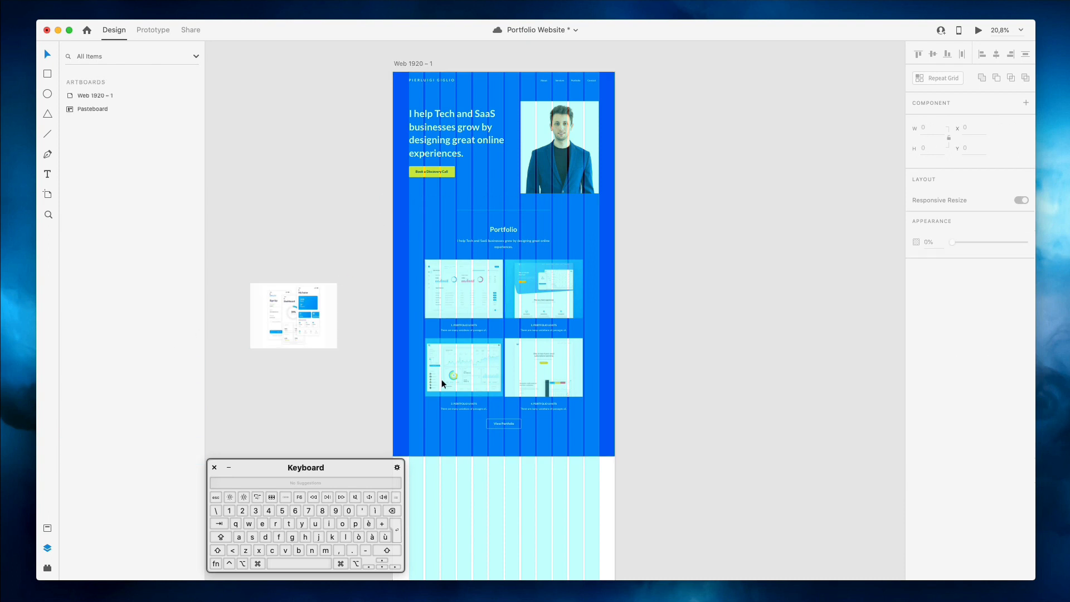
scroll(442, 357, down, 5)
right_click(433, 231)
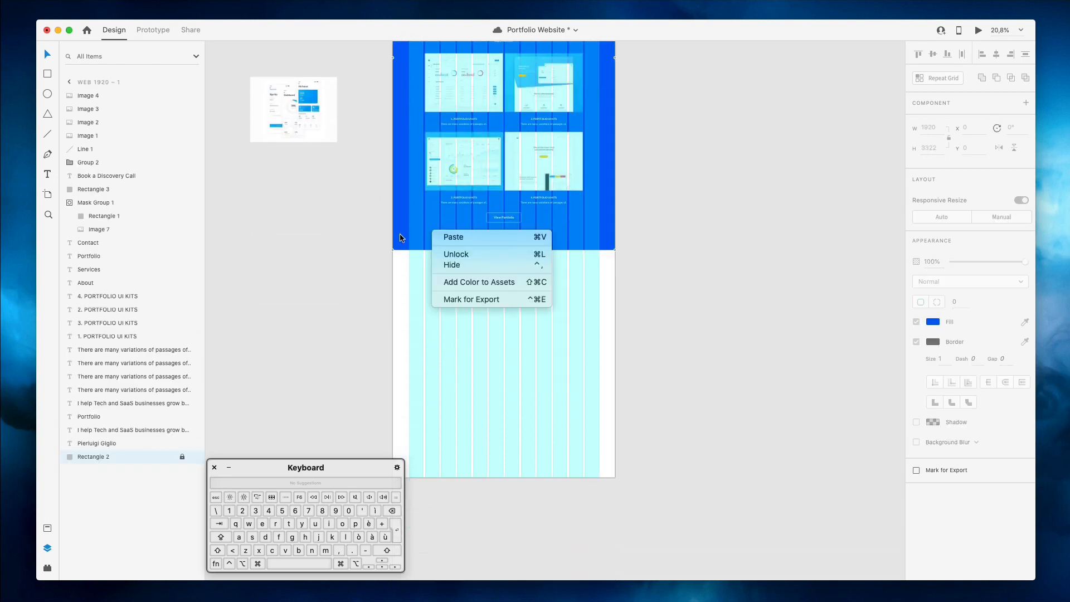
click(400, 233)
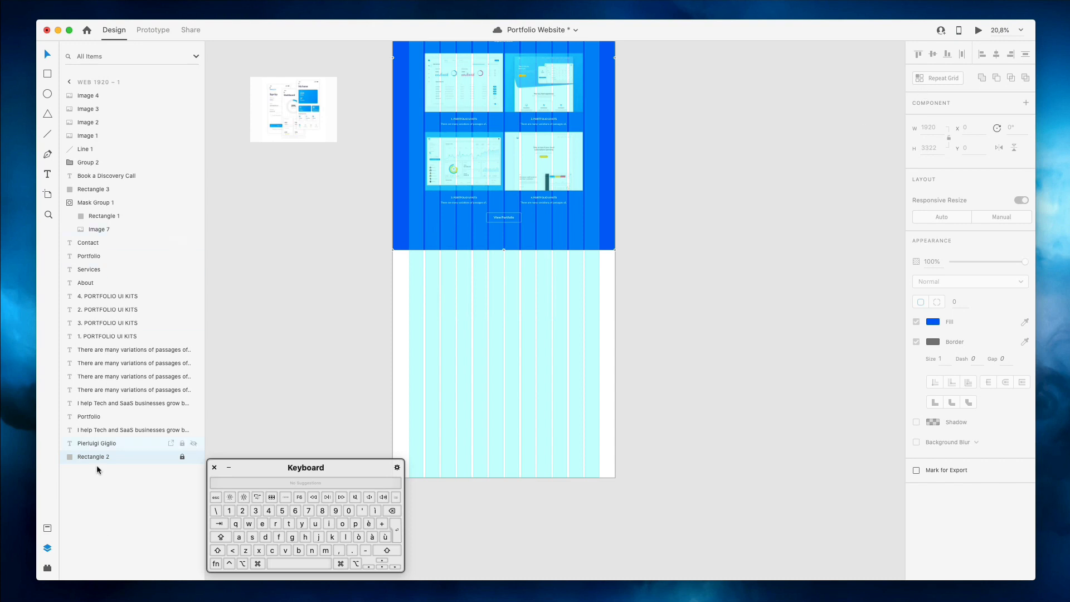
Unlock the blue background rectangle and raise its height to 4772
click(182, 457)
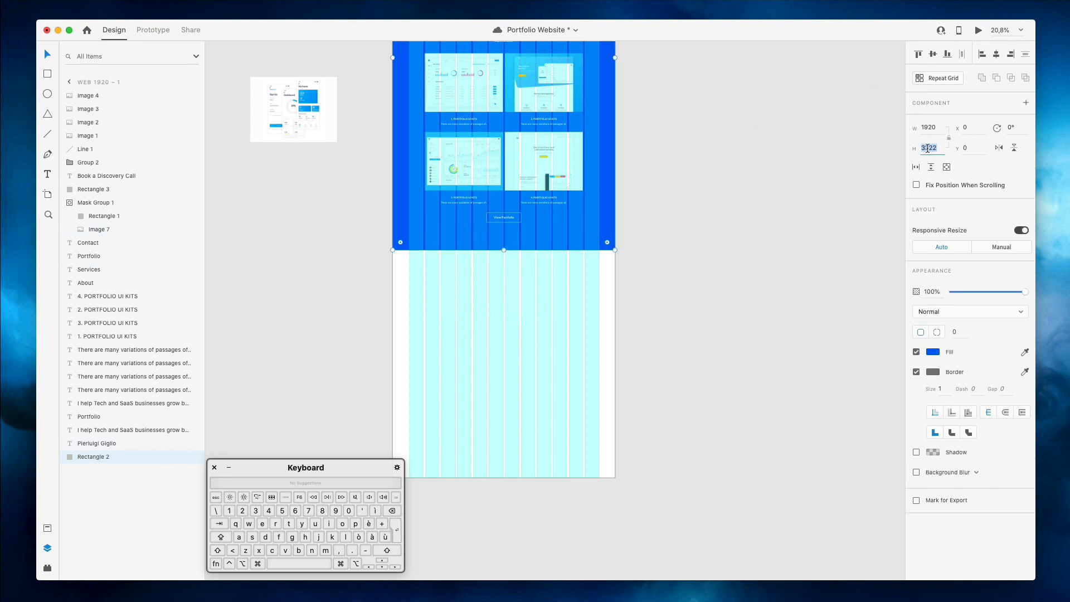
key(shift+Up)
key(shift+Up)
key(shift+Up)
key(shift+Up)
key(shift+Up)
key(shift+Up)
key(shift+Up)
key(shift+Up)
key(shift+Up)
key(shift+Up)
key(shift+Up)
key(shift+Up)
key(shift+Up)
key(shift+Up)
key(shift+Up)
key(shift+Up)
key(shift+Up)
key(shift+Up)
key(shift+Up)
key(shift+Up)
key(shift+Up)
key(shift+Up)
key(shift+Up)
key(shift+Up)
key(shift+Up)
key(shift+Up)
key(shift+Up)
key(shift+Up)
key(shift+Up)
key(shift+Up)
key(shift+Up)
key(shift+Up)
key(shift+Up)
key(shift+Up)
key(shift+Up)
key(shift+Up)
key(shift+Up)
key(shift+Up)
key(shift+Up)
key(shift+Up)
key(shift+Up)
key(shift+Up)
key(shift+Up)
key(shift+Up)
key(shift+Up)
key(shift+Up)
key(shift+Up)
key(shift+Up)
key(shift+Up)
key(shift+Up)
key(shift+Up)
key(shift+Up)
key(shift+Up)
key(shift+Up)
key(shift+Up)
key(shift+Up)
key(shift+Up)
key(shift+Up)
key(shift+Up)
key(shift+Up)
key(shift+Up)
key(shift+Up)
key(shift+Up)
key(shift+Up)
key(shift+Up)
key(shift+Up)
key(shift+Up)
key(shift+Up)
key(shift+Up)
key(shift+Up)
key(shift+Up)
key(shift+Up)
key(shift+Up)
key(shift+Up)
key(shift+Up)
key(shift+Up)
key(shift+Up)
key(shift+Up)
key(shift+Up)
key(shift+Up)
key(shift+Up)
key(shift+Up)
key(shift+Up)
key(shift+Up)
key(shift+Up)
key(shift+Up)
key(shift+Up)
key(shift+Up)
key(shift+Up)
key(shift+Up)
key(shift+Up)
key(shift+Up)
key(shift+Up)
key(shift+Up)
key(shift+Up)
key(shift+Up)
key(shift+Up)
key(shift+Up)
key(shift+Up)
key(shift+Up)
key(shift+Up)
key(shift+Up)
key(shift+Up)
key(shift+Up)
key(shift+Up)
key(shift+Up)
key(shift+Up)
key(shift+Up)
key(shift+Up)
key(shift+Up)
key(shift+Up)
key(shift+Up)
key(shift+Up)
key(shift+Up)
key(shift+Up)
key(shift+Up)
key(shift+Up)
key(shift+Up)
key(shift+Up)
key(shift+Up)
key(shift+Up)
key(shift+Up)
key(shift+Up)
key(shift+Up)
key(shift+Up)
key(shift+Up)
key(shift+Up)
key(shift+Up)
key(shift+Up)
key(shift+Up)
key(shift+Up)
key(shift+Up)
key(shift+Up)
key(shift+Up)
key(shift+Up)
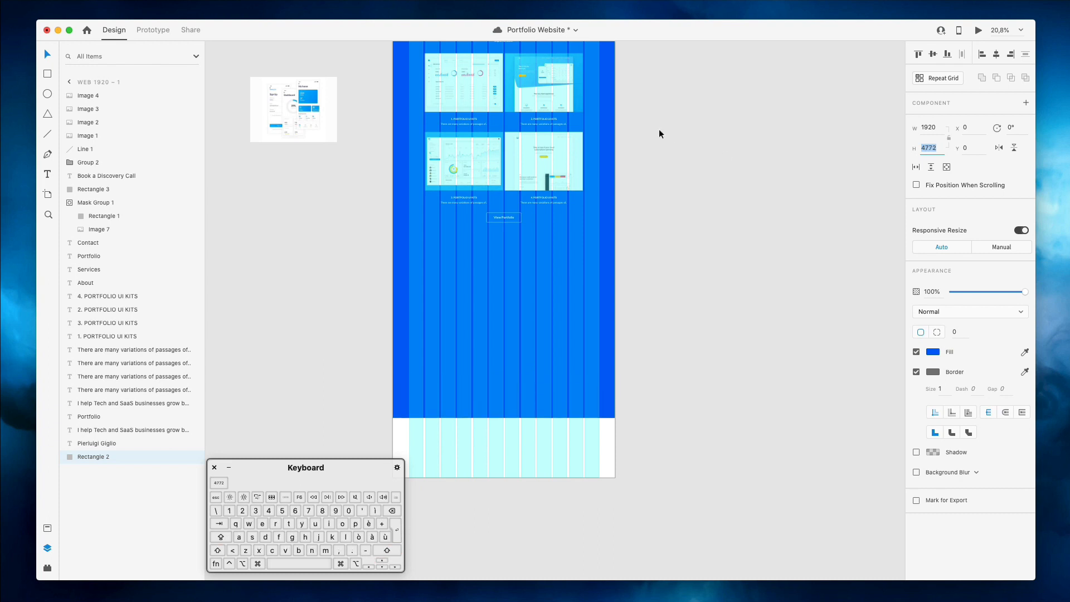
click(668, 128)
scroll(667, 128, up, 2)
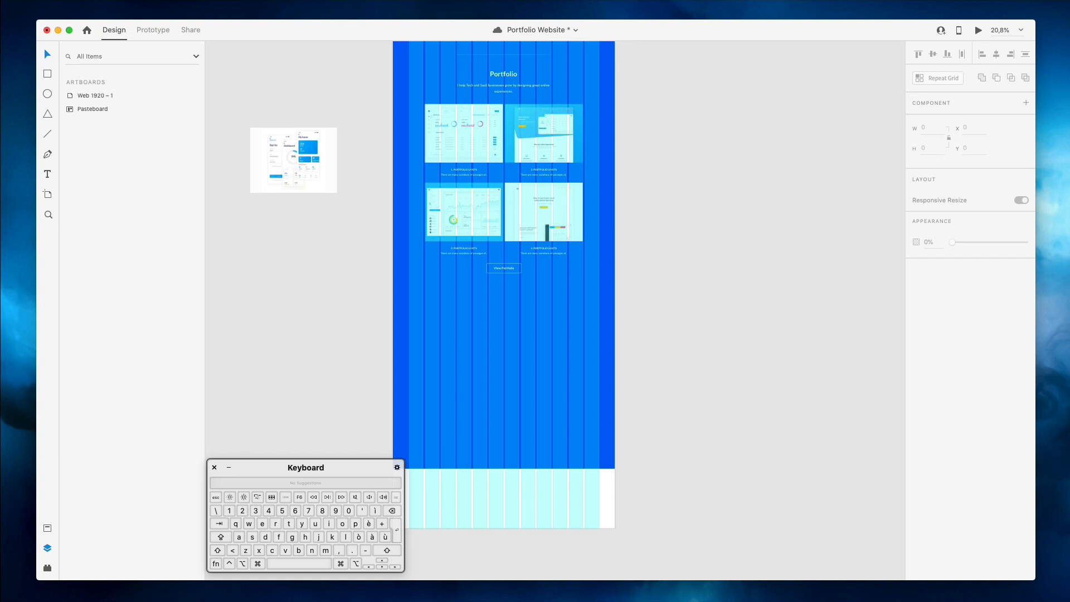
Save the Portfolio Website file
key(super+Tab)
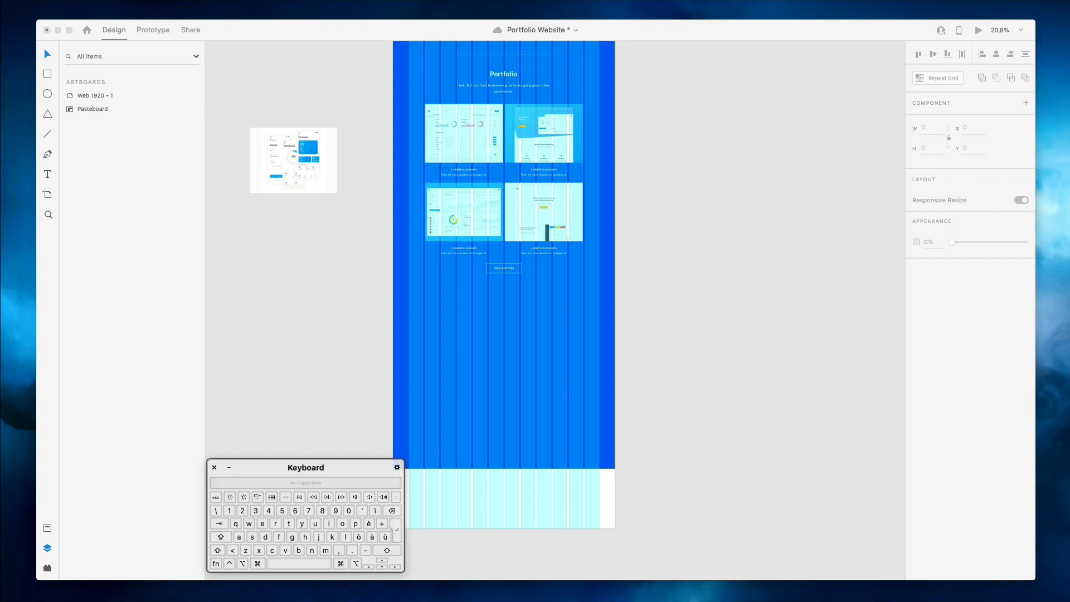
key(super+c)
click(649, 221)
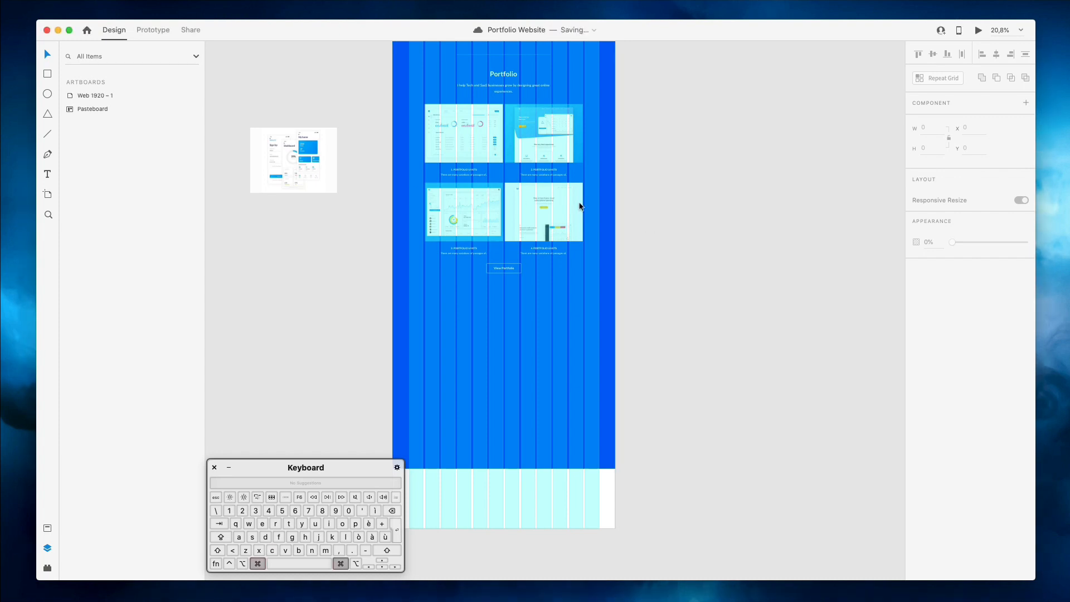
scroll(551, 193, up, 3)
scroll(550, 193, up, 4)
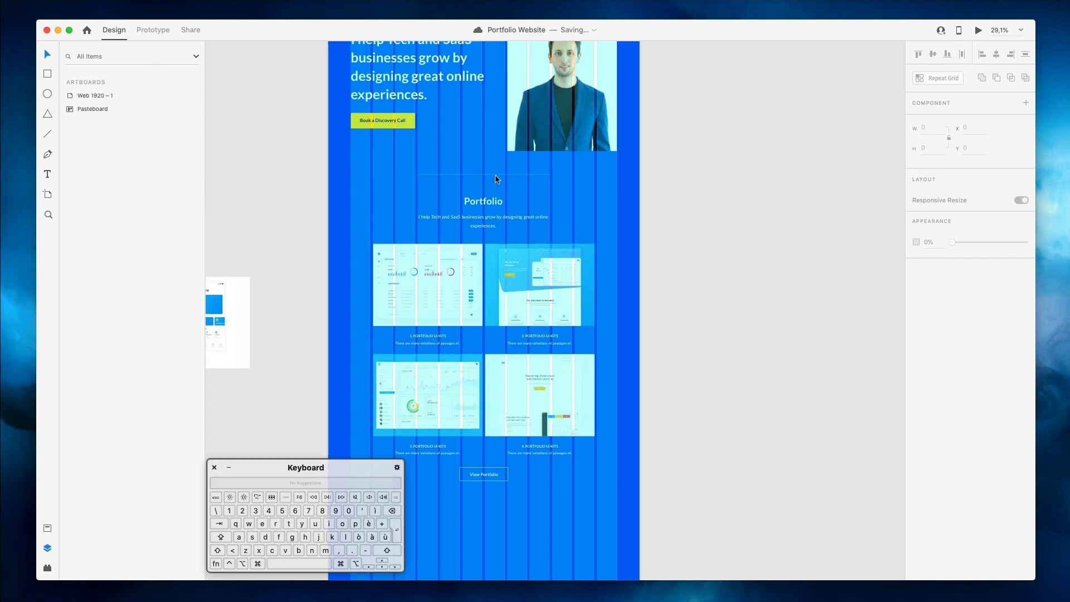
Duplicate the Portfolio heading and divider line below the View Portfolio button
click(496, 174)
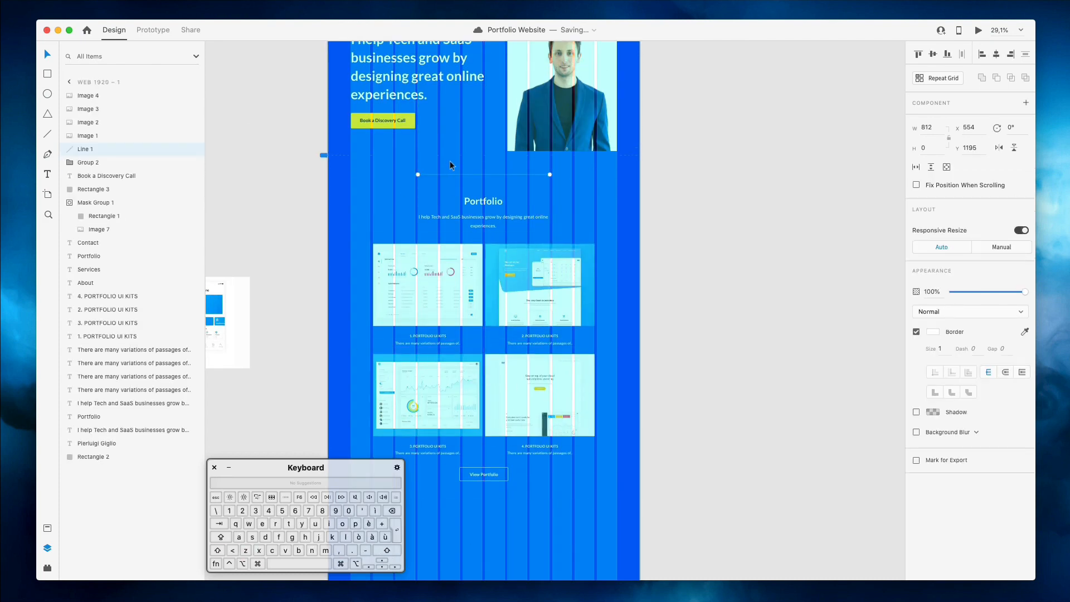
drag(450, 161, 509, 207)
key(super+z)
click(488, 186)
shift+click(491, 175)
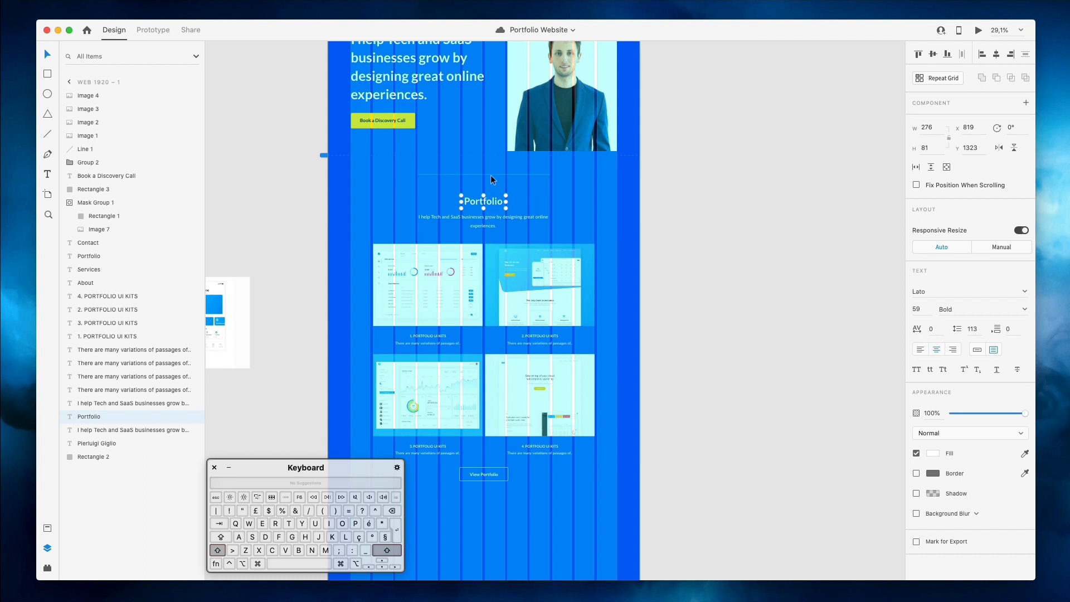
drag(484, 202, 482, 536)
scroll(699, 446, down, 5)
click(702, 437)
scroll(439, 298, up, 4)
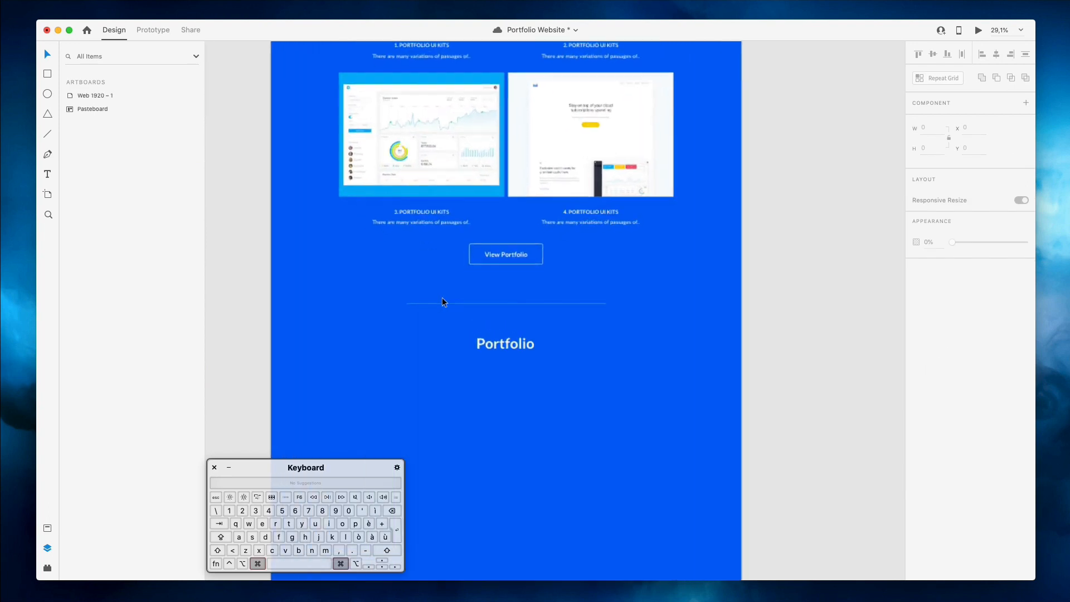
scroll(442, 301, up, 3)
Move the copied heading left to line up with the left margin
click(503, 318)
drag(503, 320, 343, 323)
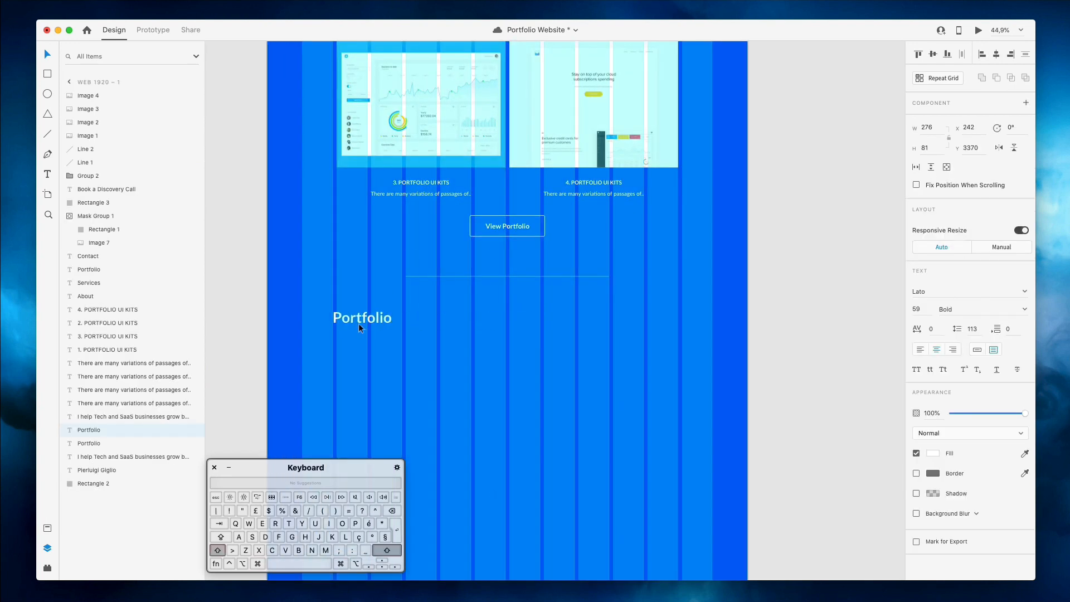
drag(360, 325, 360, 325)
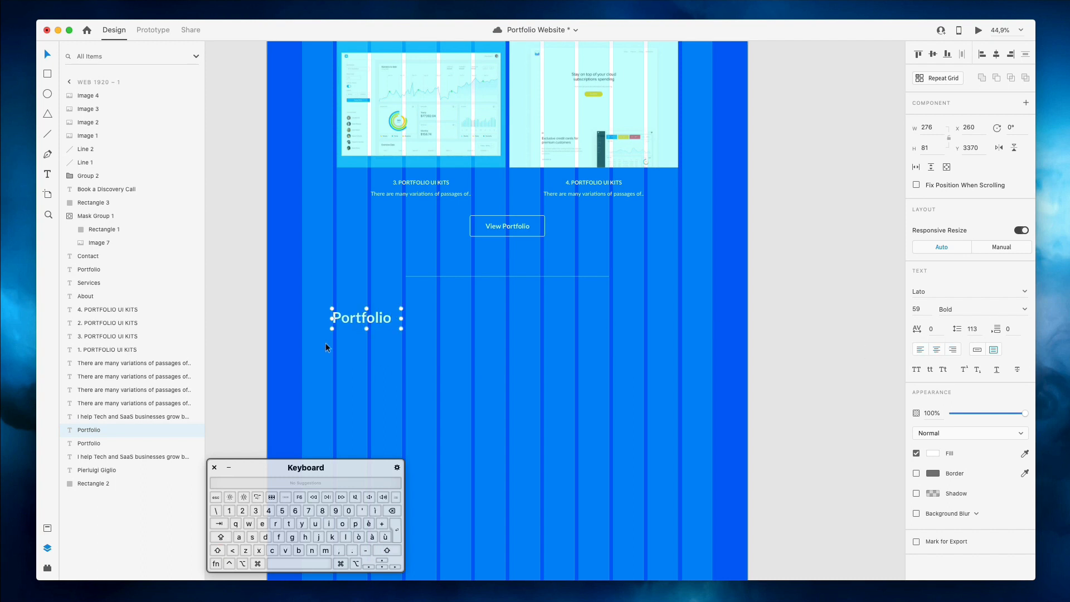
drag(354, 318, 358, 321)
Retype the copied heading as 'What clients say about me'
double_click(359, 321)
text(What )
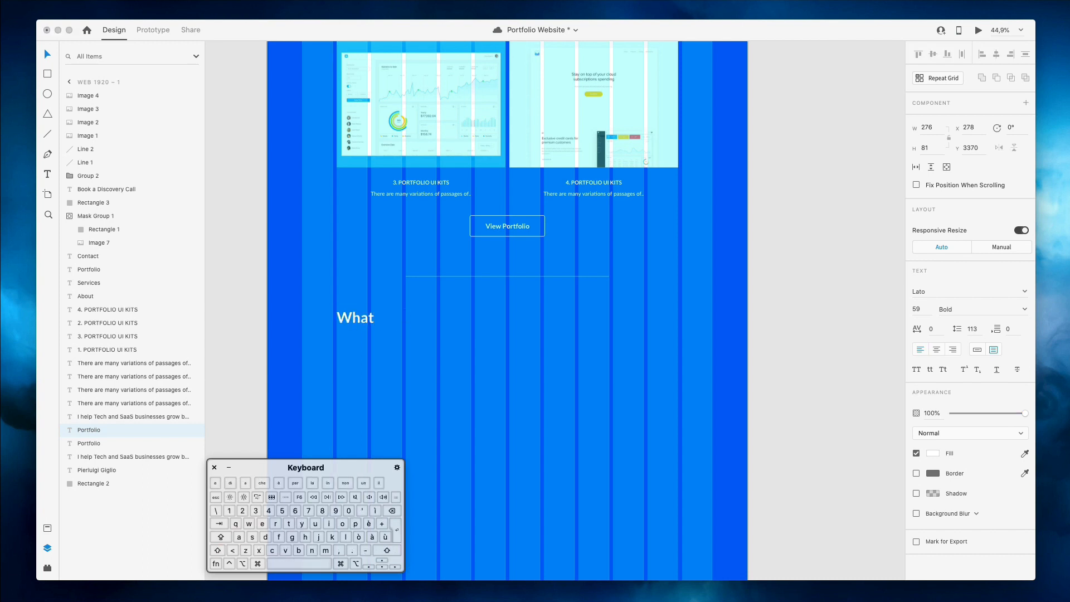
text(clie)
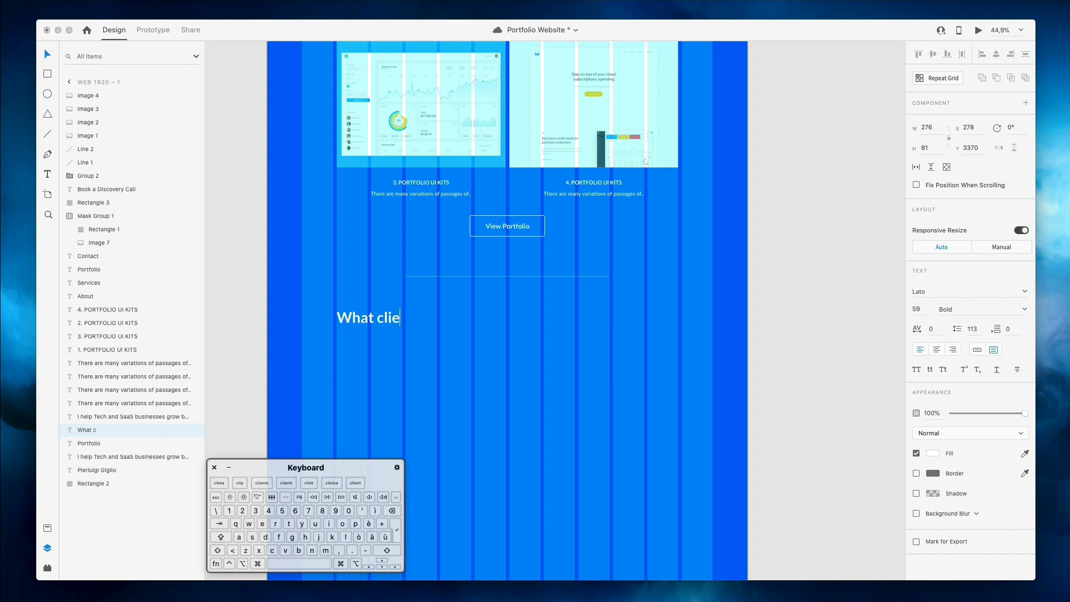
text(nts say about me..)
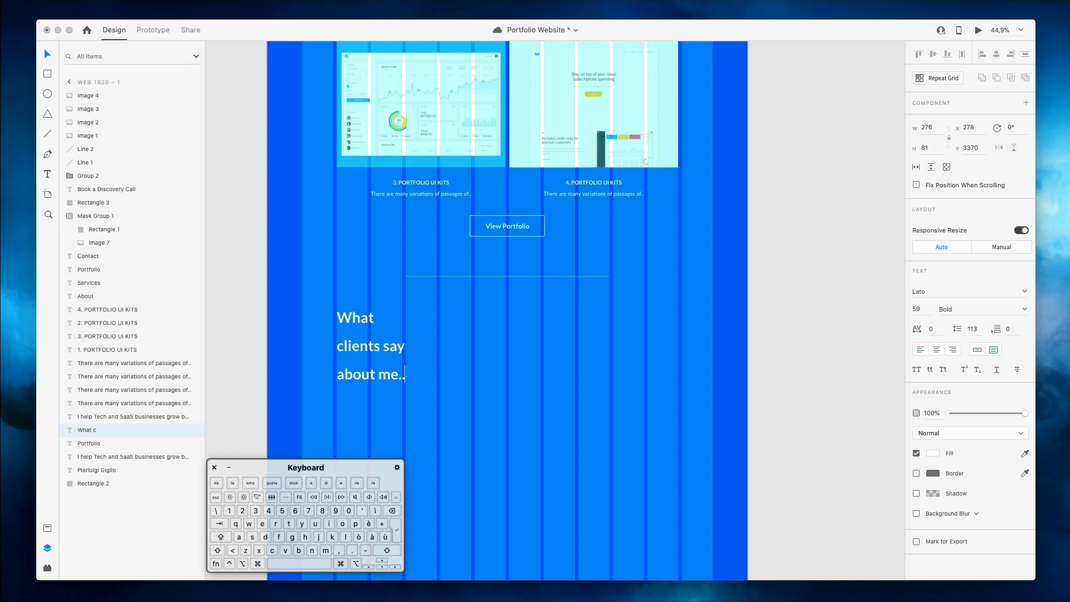
click(975, 352)
click(605, 344)
Make the heading fixed-size text and join its words onto a single line
click(382, 356)
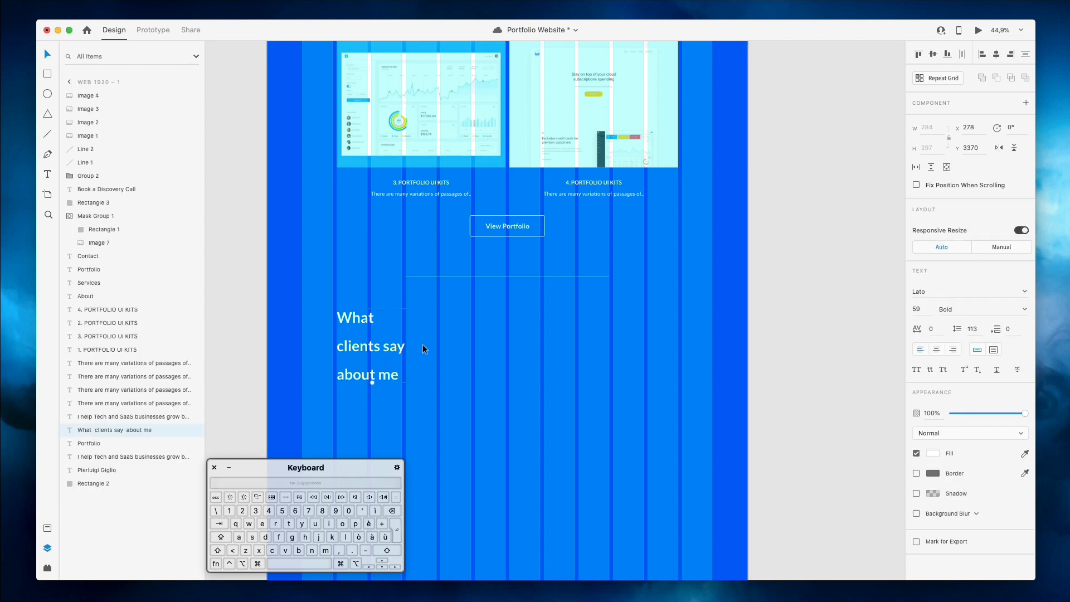
click(993, 350)
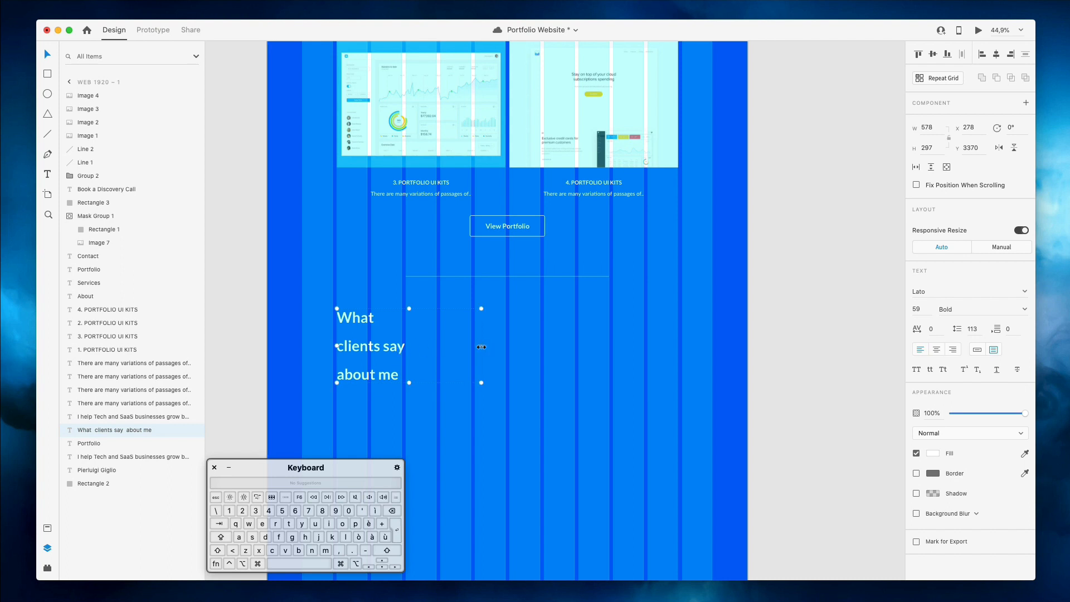
double_click(366, 333)
click(382, 317)
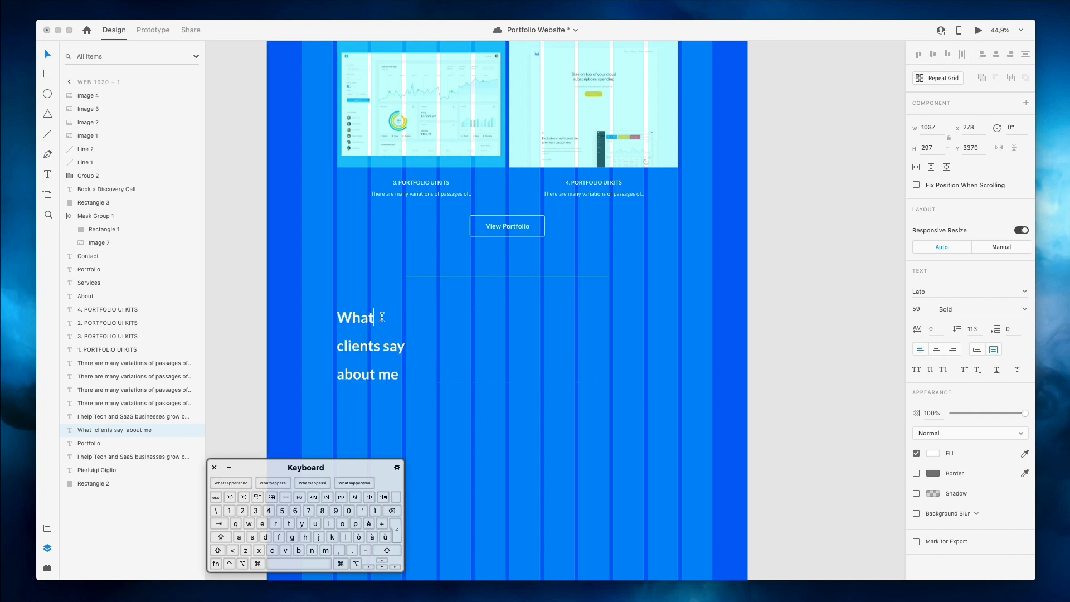
key(BackSpace)
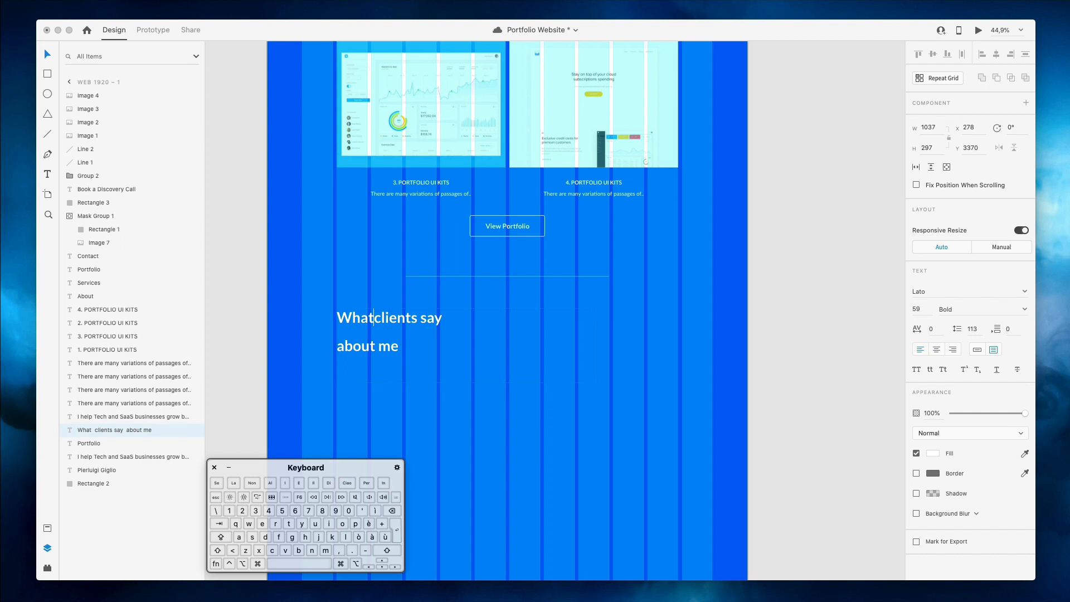
key(Down)
key(BackSpace)
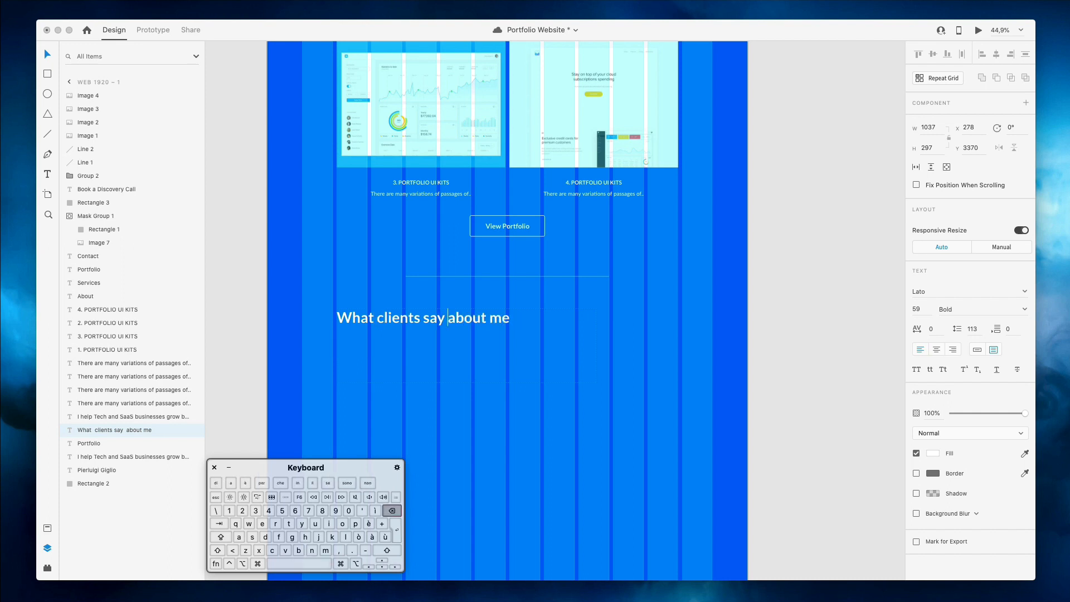
key(Escape)
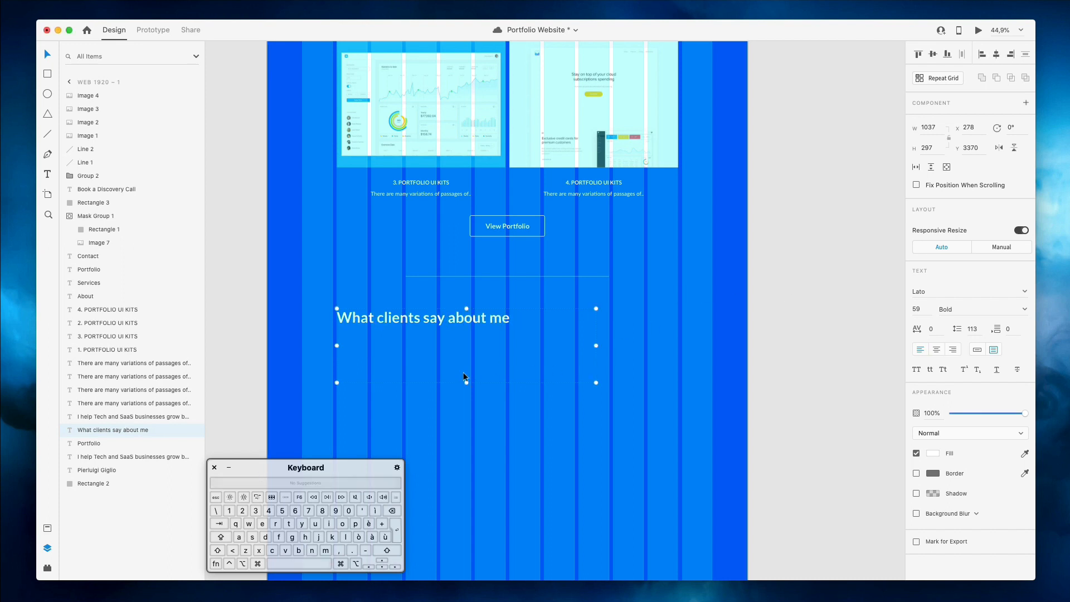
scroll(536, 309, down, 3)
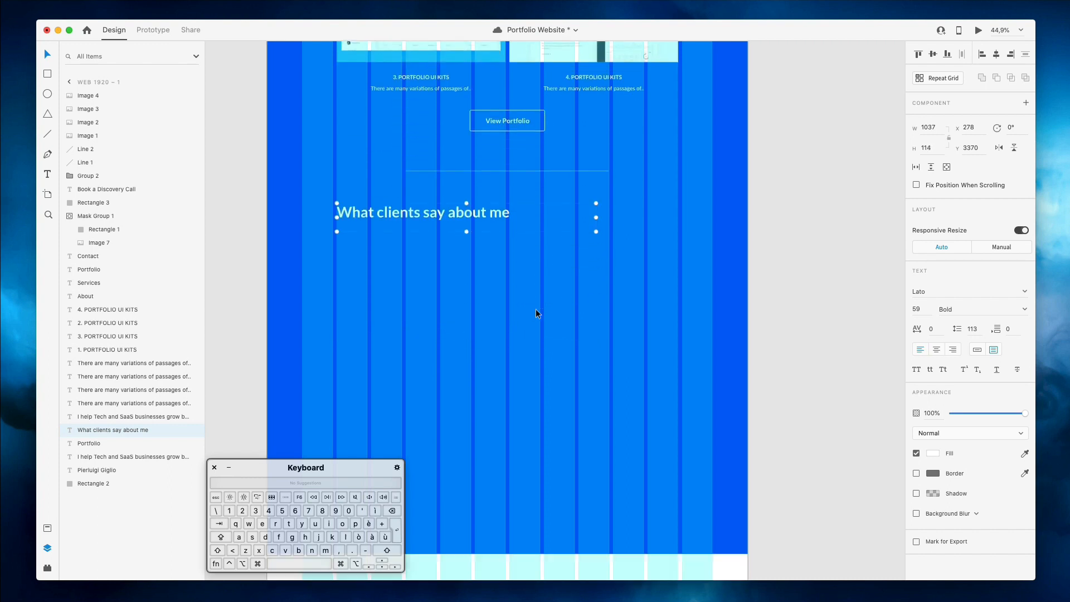
Duplicate the heading below it and paste the testimonial text into the copy
click(536, 309)
drag(438, 201, 439, 252)
double_click(439, 250)
key(super+v)
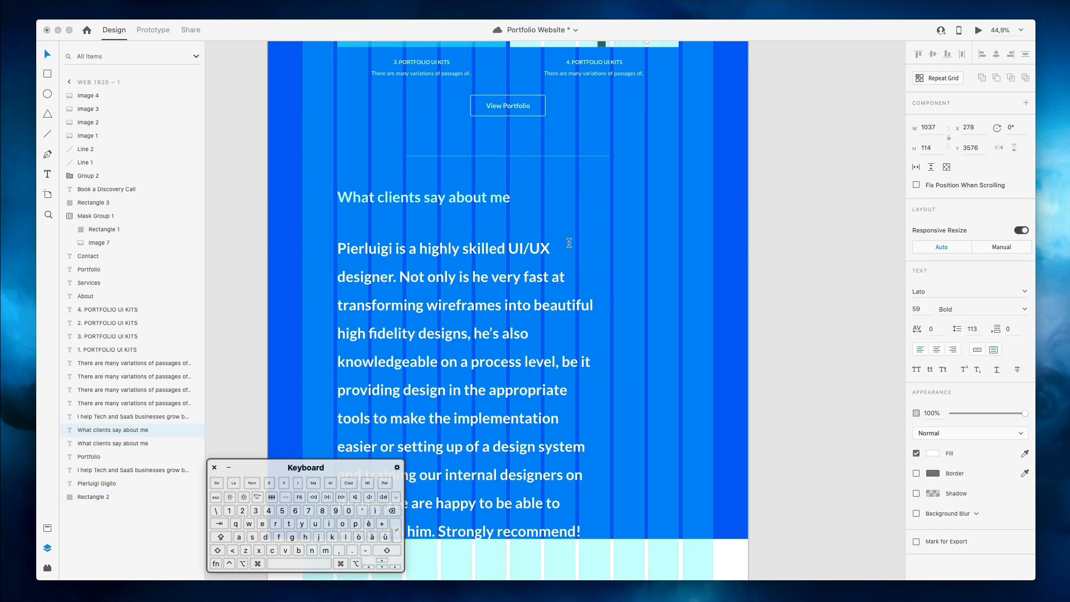
key(super+a)
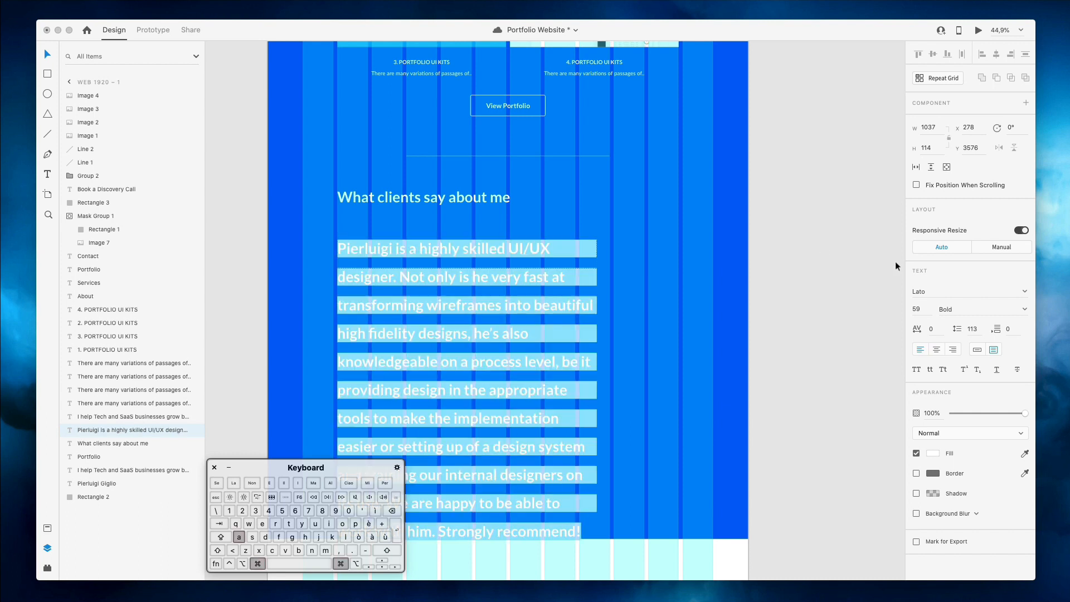
Set the testimonial to size 29 with line spacing 63 and widen it to four lines
click(916, 310)
key(shift+Down)
key(shift+Down)
key(shift+Down)
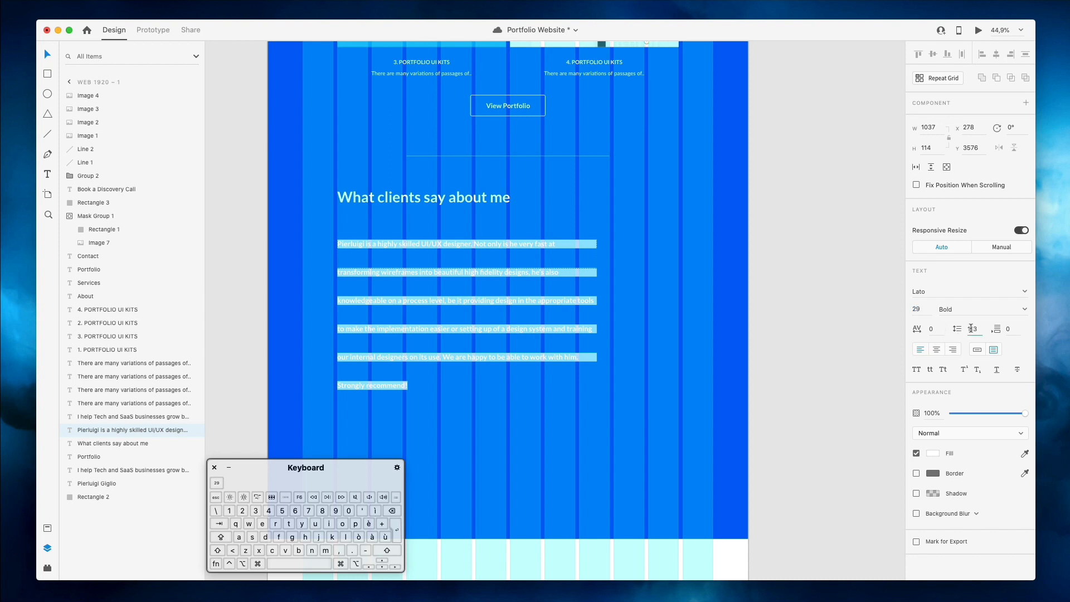
click(971, 329)
key(shift+Down)
key(shift+Down)
key(shift+Down)
key(shift+Down)
key(shift+Down)
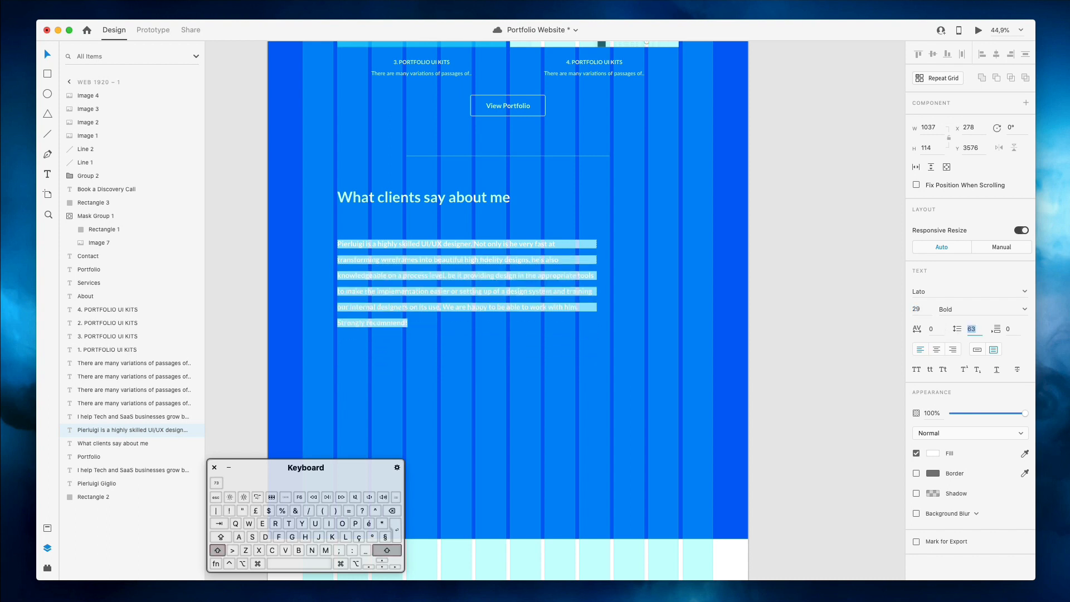
click(763, 233)
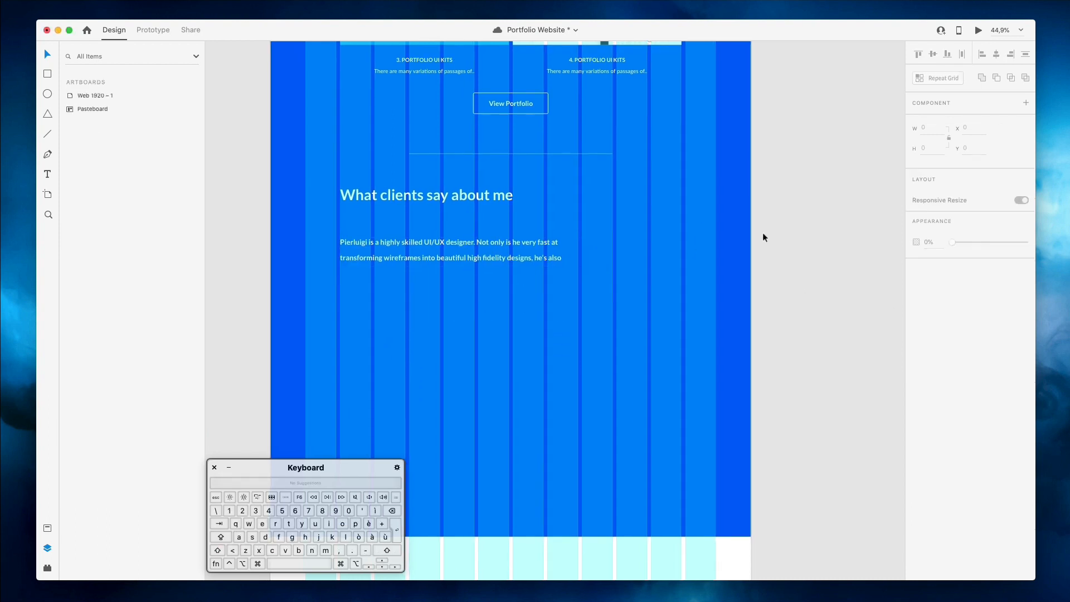
click(505, 264)
drag(600, 268, 680, 322)
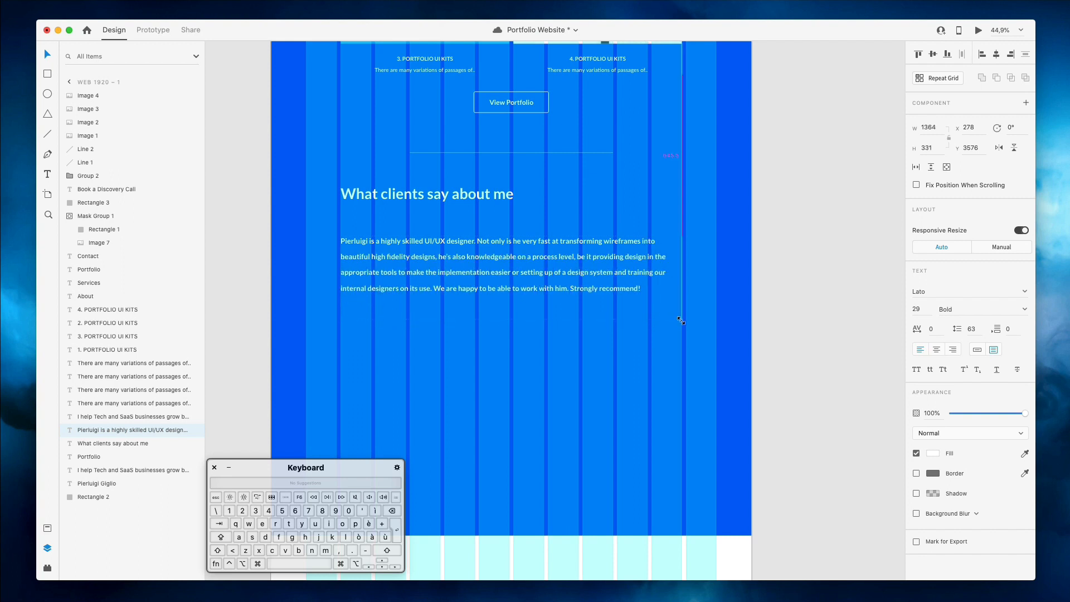
click(803, 219)
Duplicate the testimonial below and change it to the client's name with 'CEO at Company XYZ'
drag(432, 300, 430, 384)
double_click(431, 360)
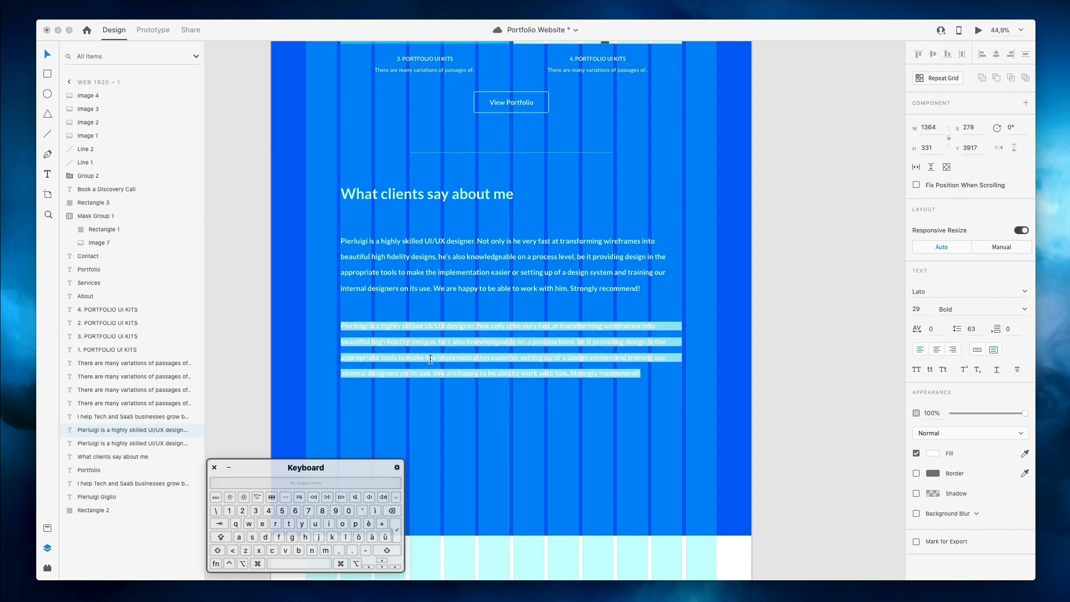
text(Mark Atk)
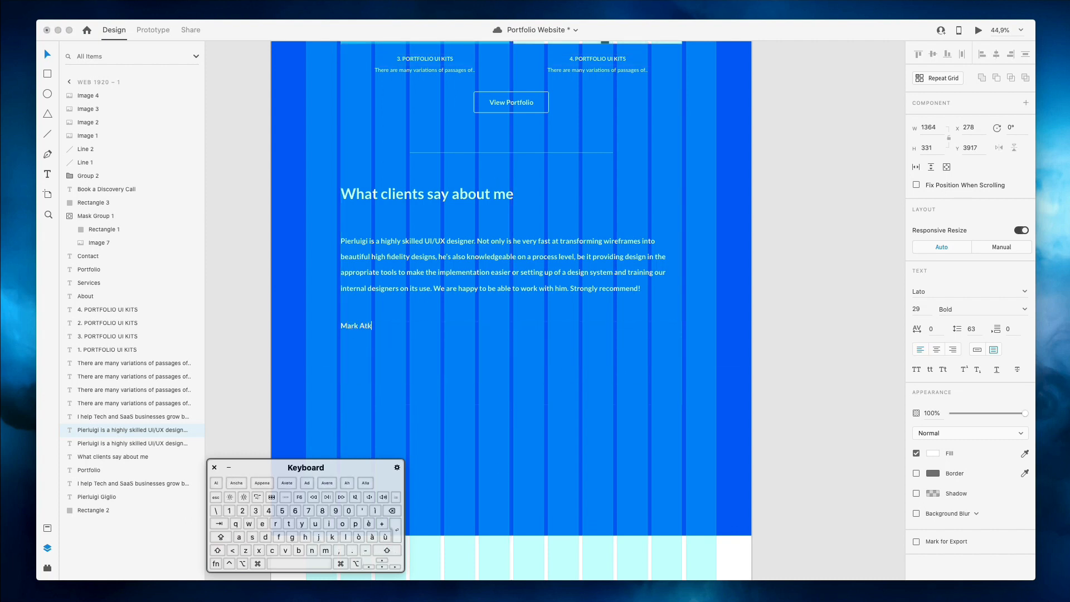
text(insons)
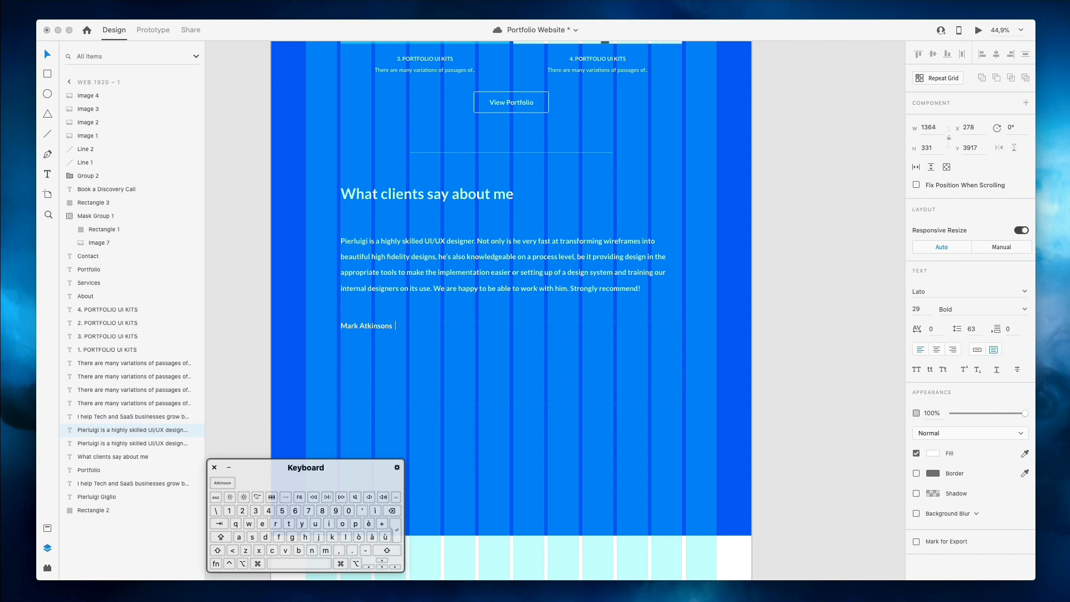
text(, CEO at Compan)
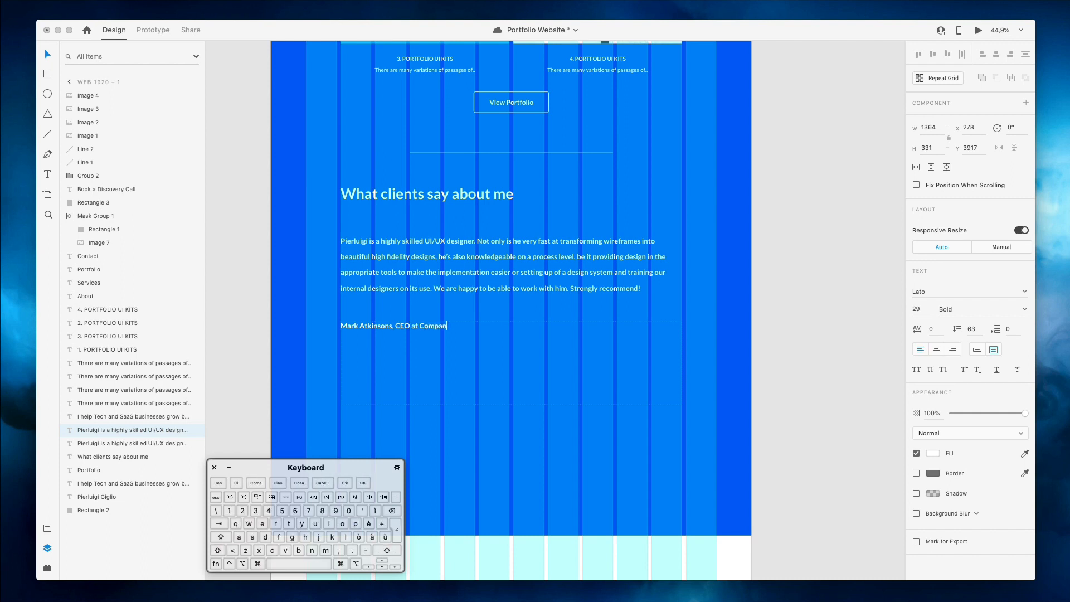
text(y XYZ)
key(Escape)
scroll(684, 401, down, 1)
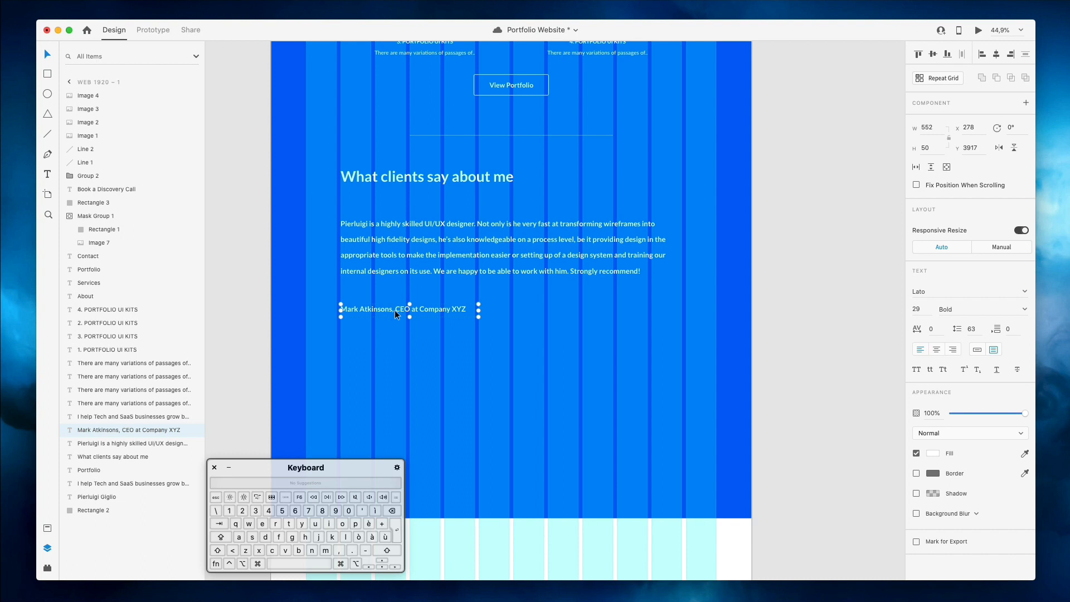
Copy the 3. PORTFOLIO UI KITS caption and paste it onto the attribution line
drag(389, 311, 389, 305)
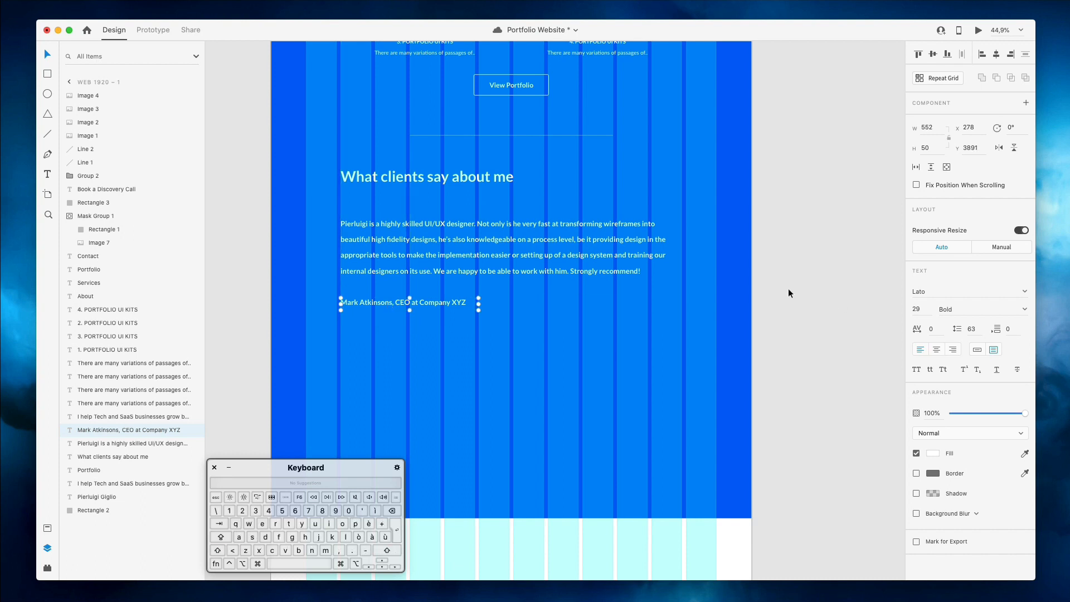
scroll(446, 223, up, 6)
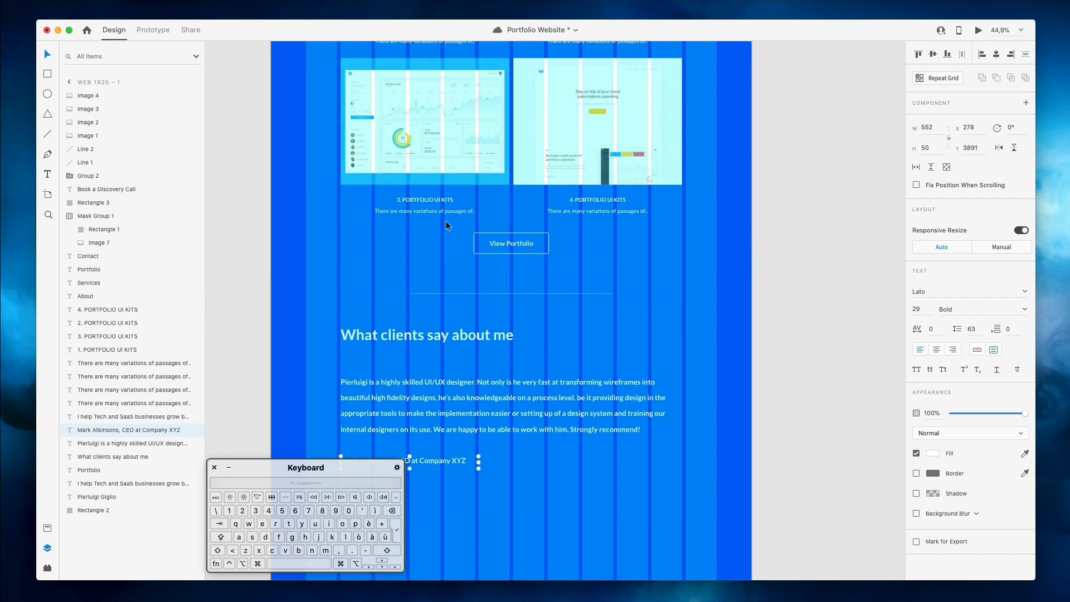
right_click(427, 199)
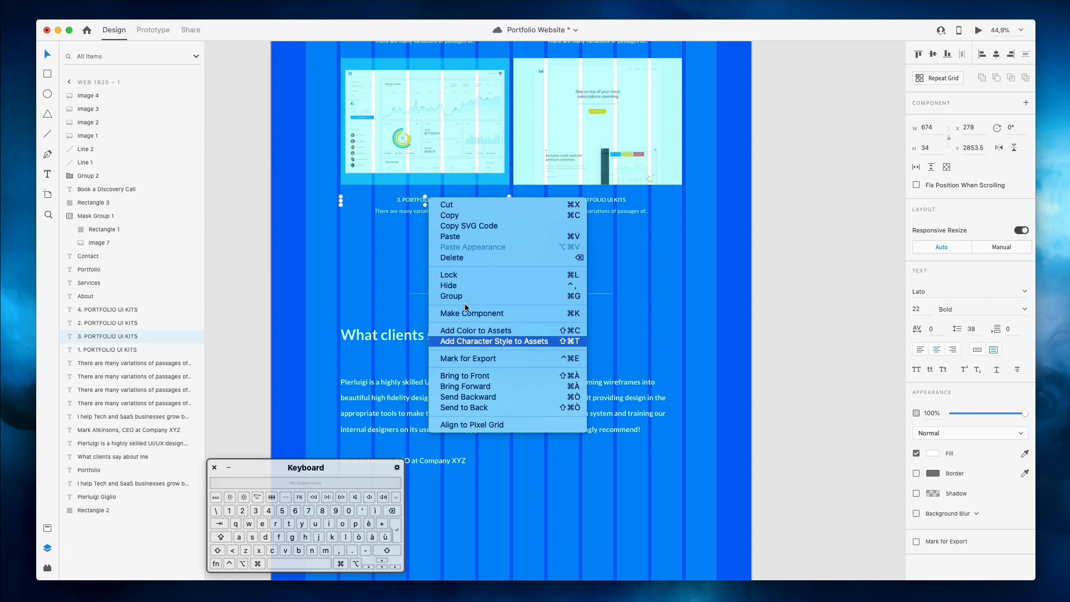
click(450, 215)
scroll(418, 321, down, 5)
super+click(415, 317)
right_click(415, 317)
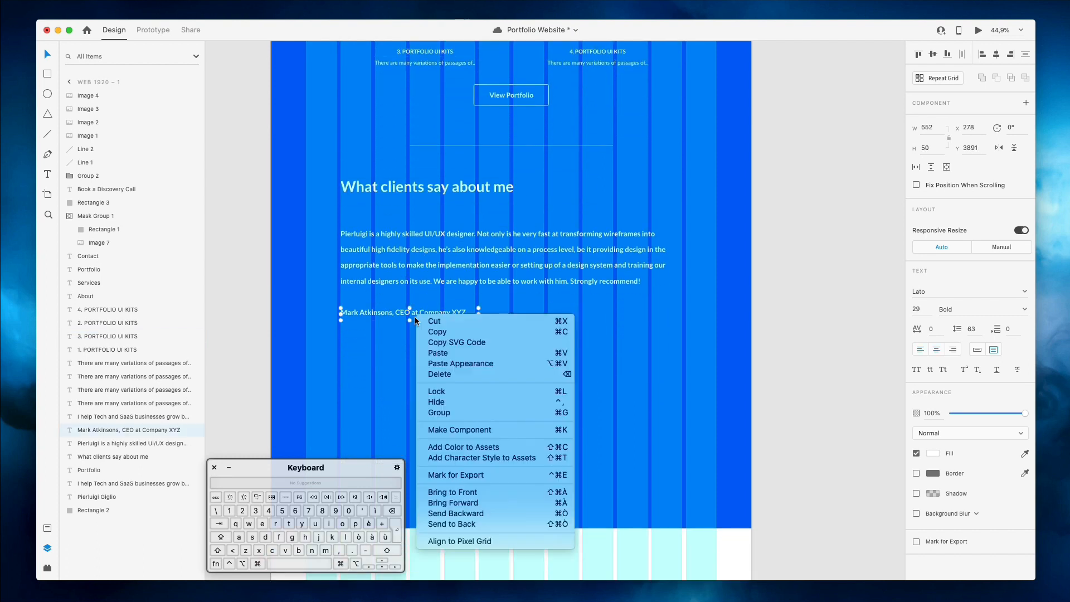
click(443, 352)
Set the attribution line's font size to 24
scroll(415, 256, up, 1)
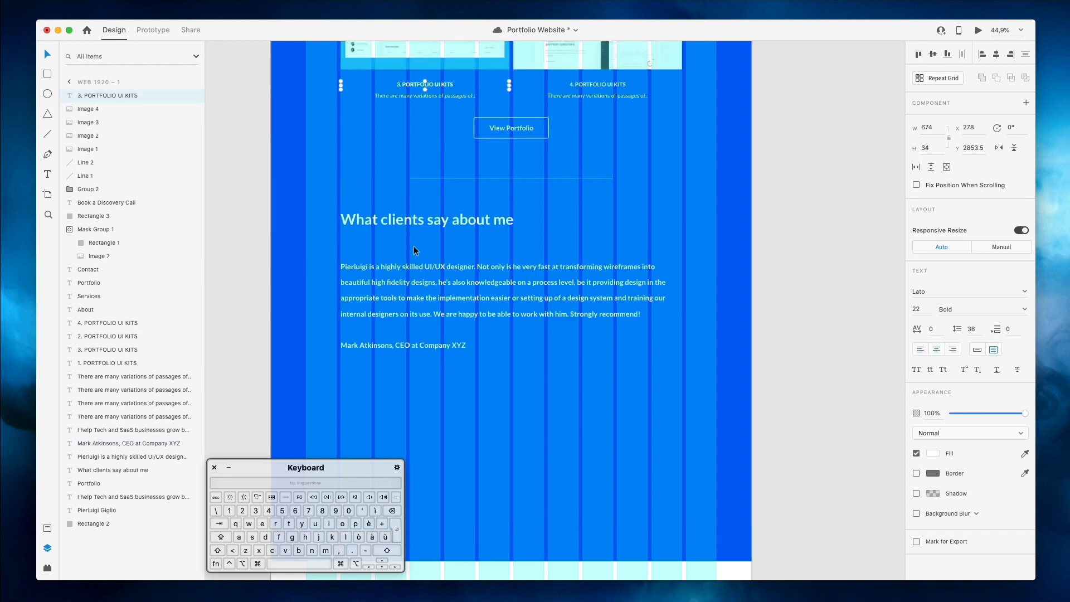
scroll(423, 223, up, 4)
scroll(440, 186, down, 5)
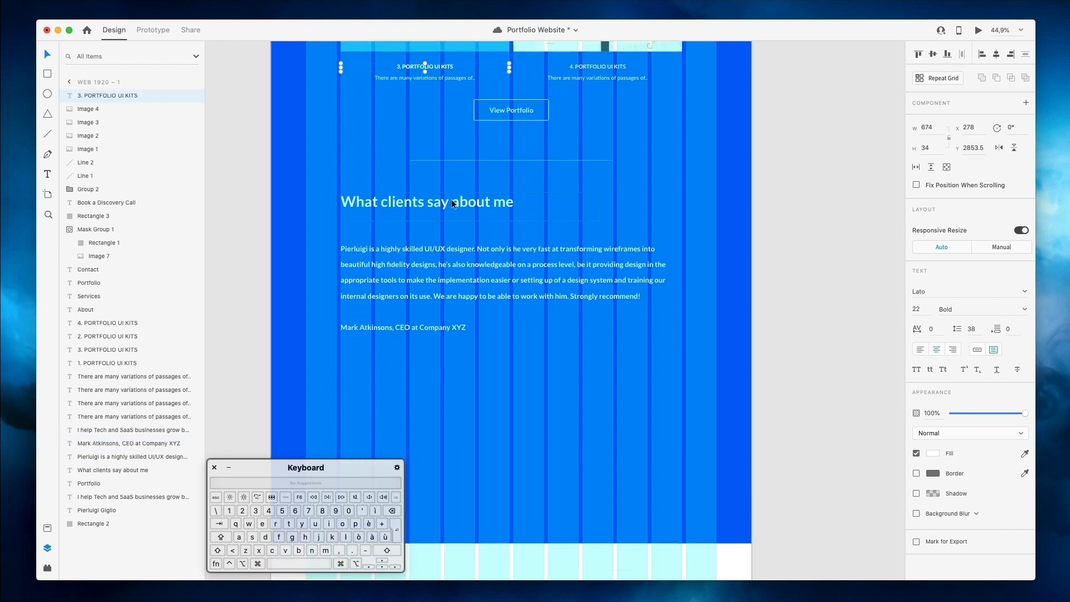
click(402, 329)
scroll(391, 312, up, 2)
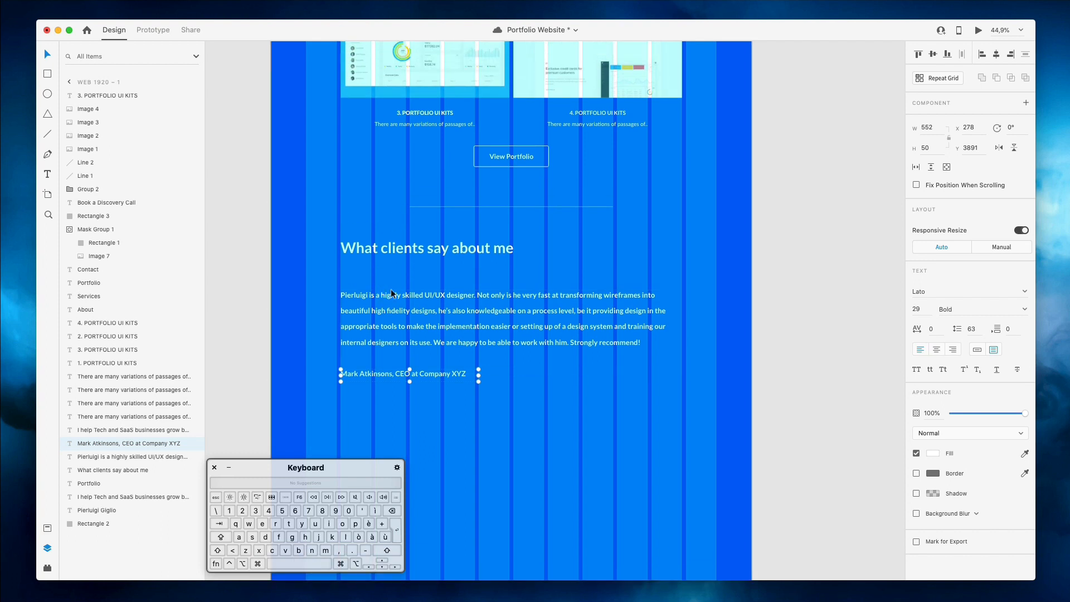
text(24)
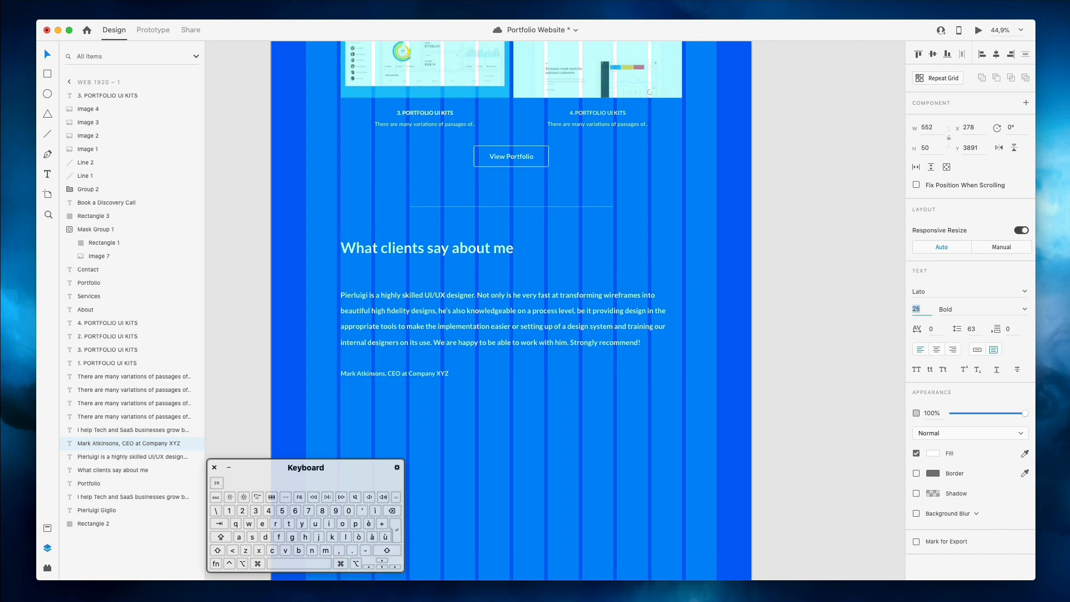
Move the attribution closer to the paragraph and prefix it with '- '
scroll(925, 335, up, 1)
scroll(384, 350, down, 1)
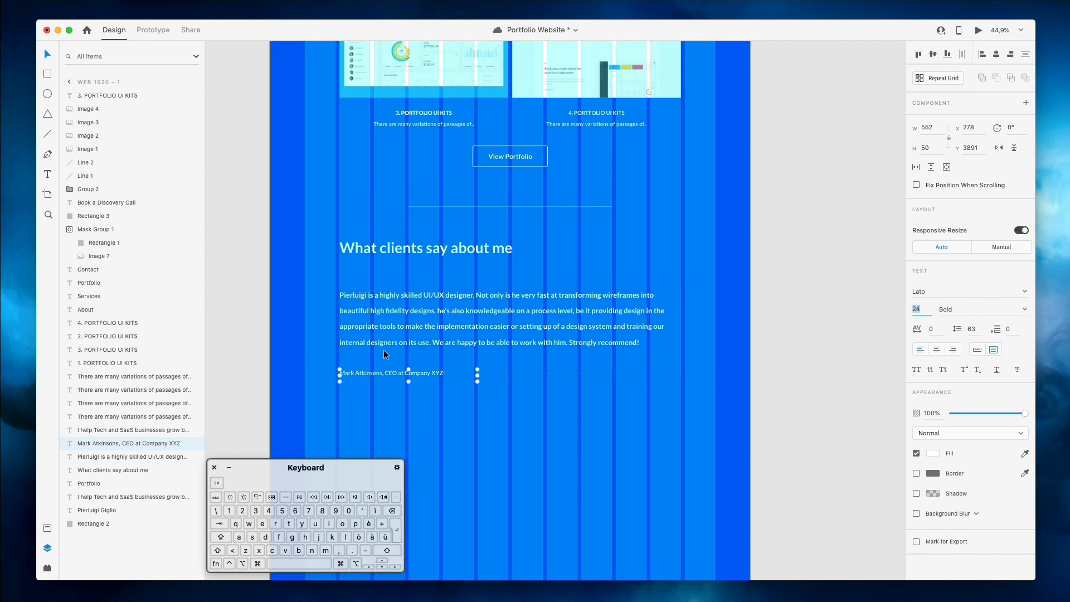
click(501, 328)
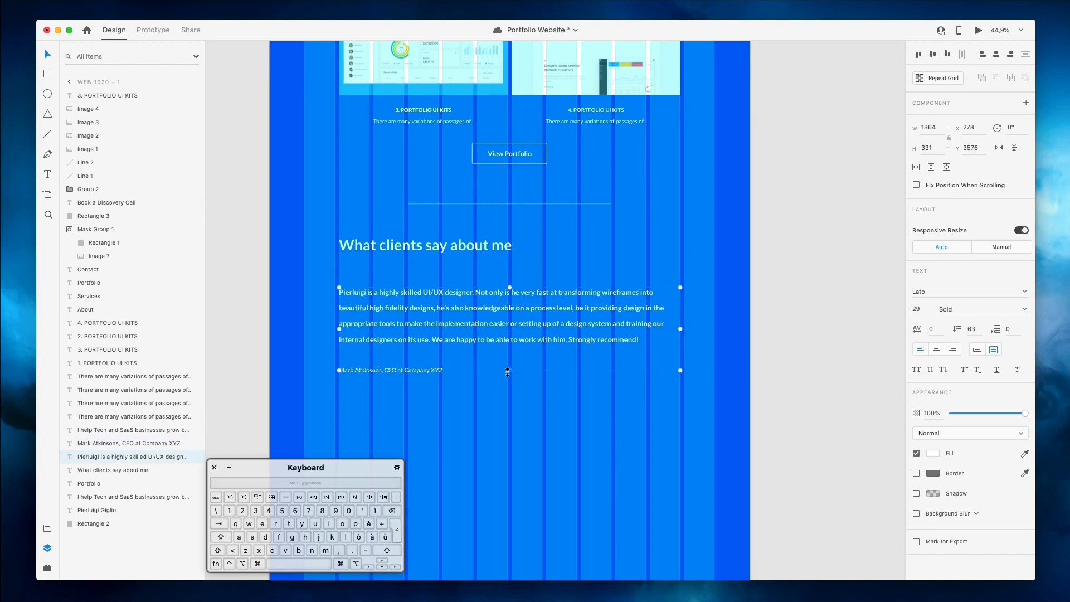
drag(407, 372, 407, 363)
double_click(407, 368)
key(Up)
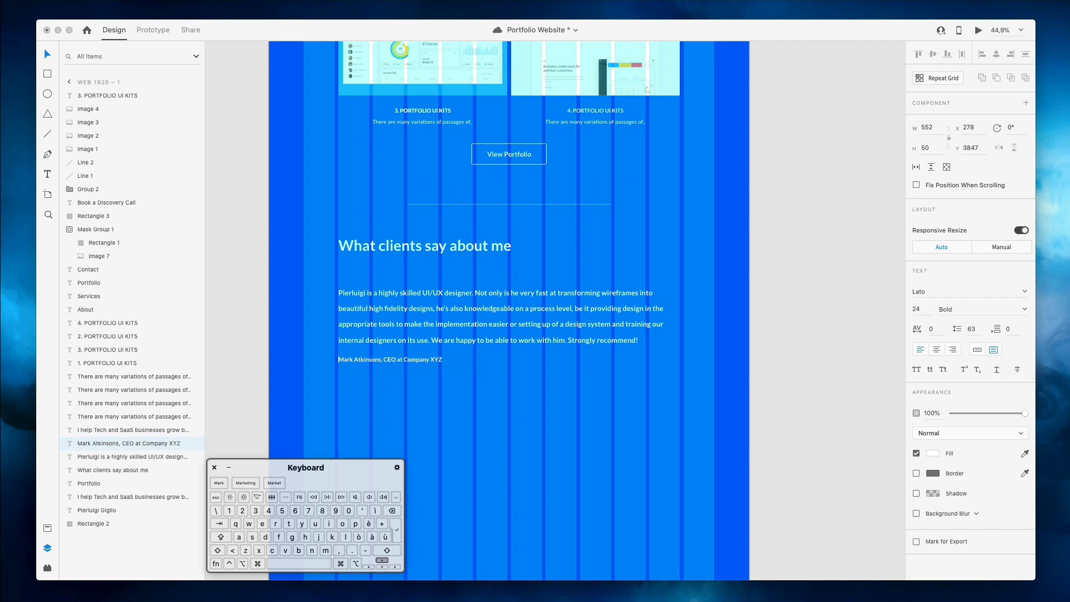
text(-)
click(825, 322)
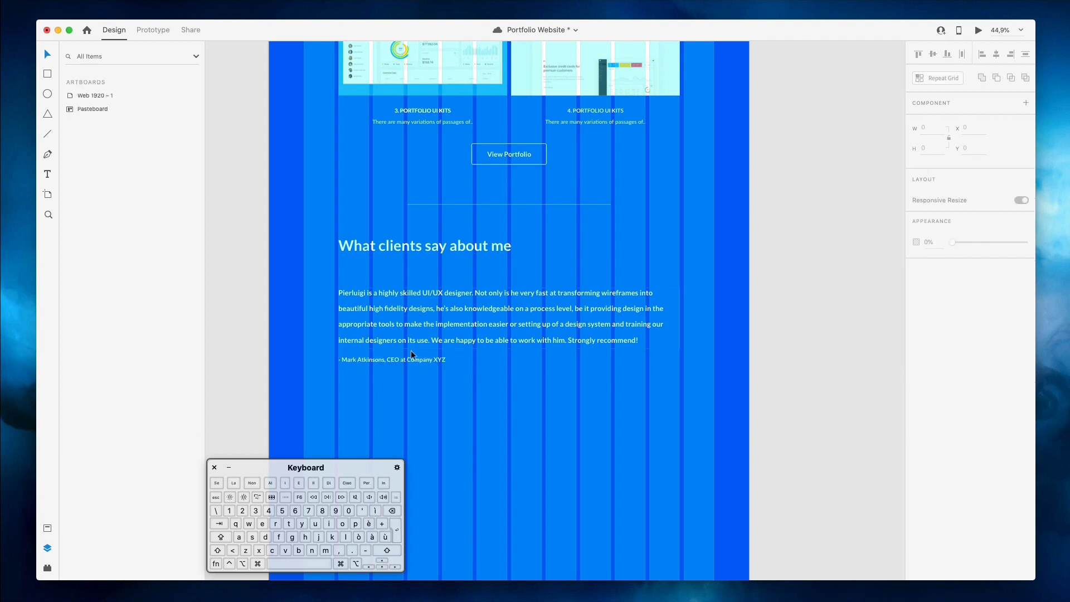
Change the testimonial paragraph's font weight to Medium
click(381, 359)
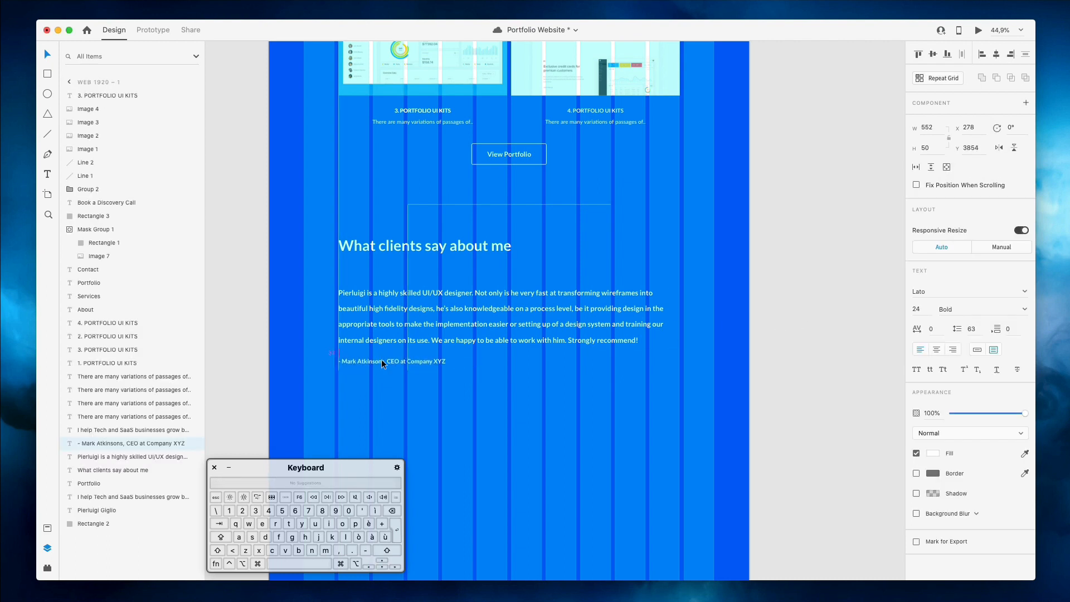
click(427, 309)
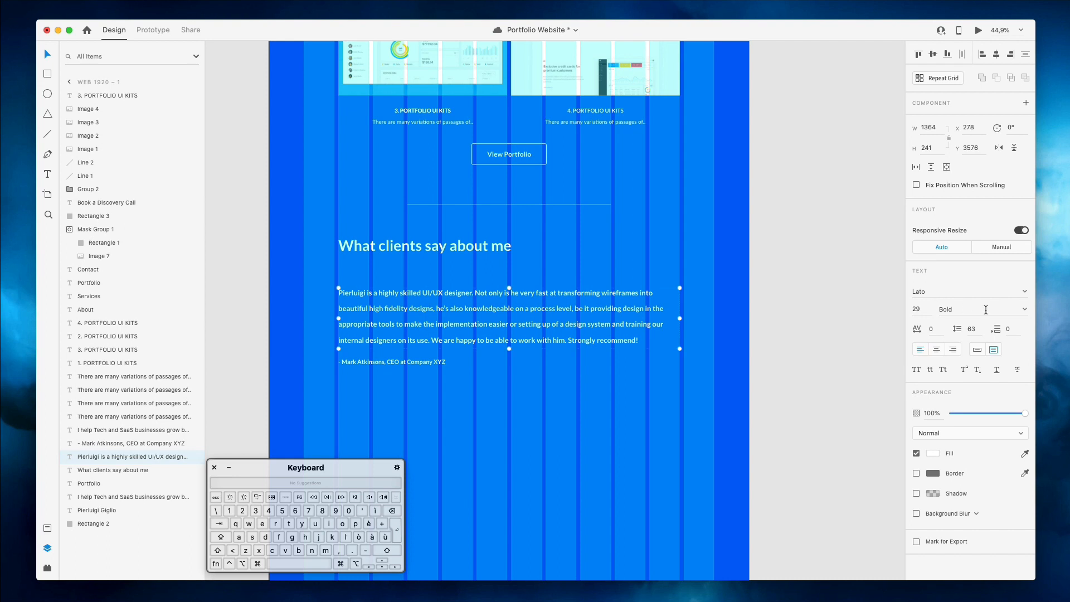
click(1023, 310)
click(959, 383)
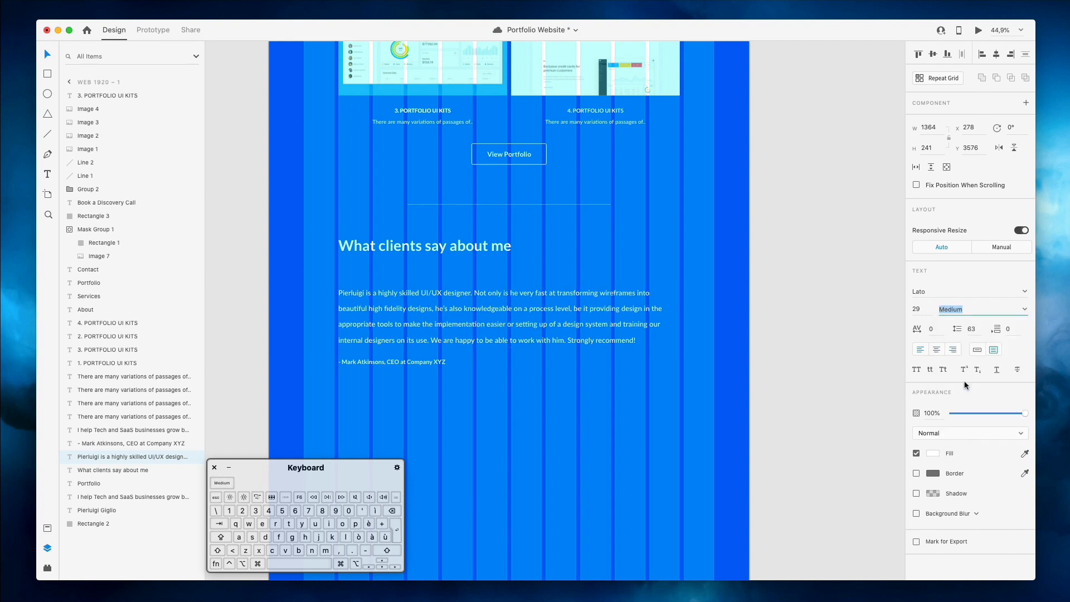
click(802, 381)
Nudge the dashed attribution line slightly down
scroll(585, 371, left, 1)
click(374, 363)
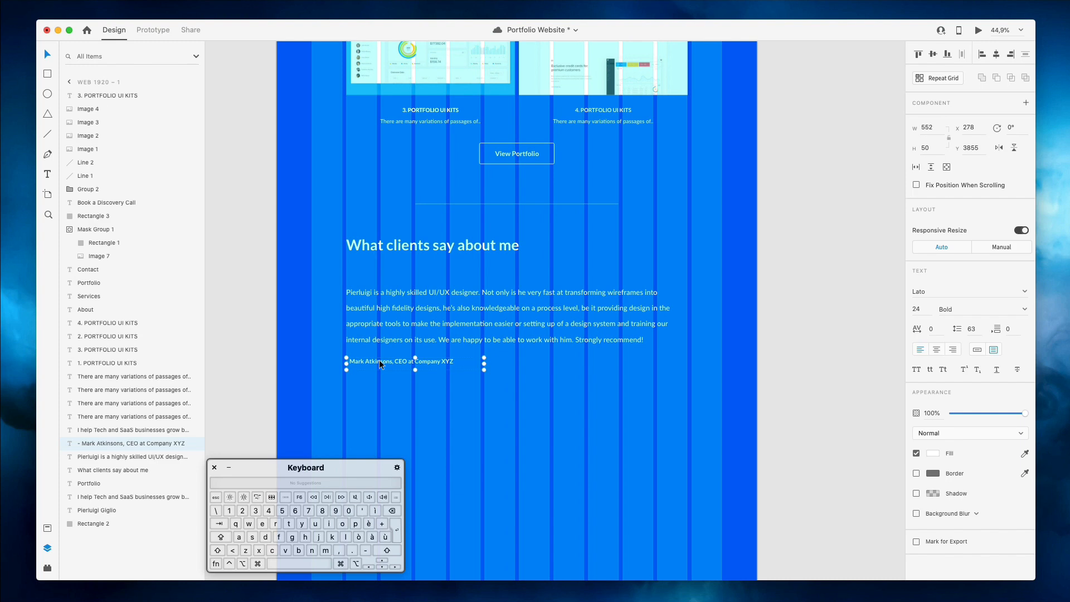
drag(379, 360, 379, 361)
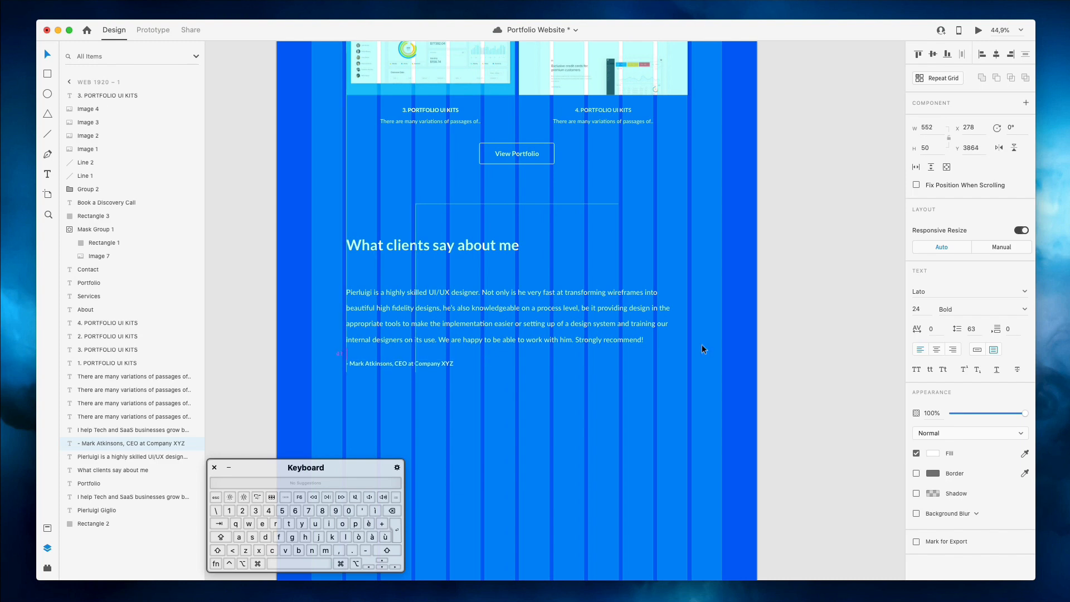
click(688, 341)
Draw a rectangle over the testimonial section and fill it black
mouse_move(277, 204)
mouse_down()
mouse_move(751, 338)
mouse_move(756, 473)
mouse_up()
click(931, 353)
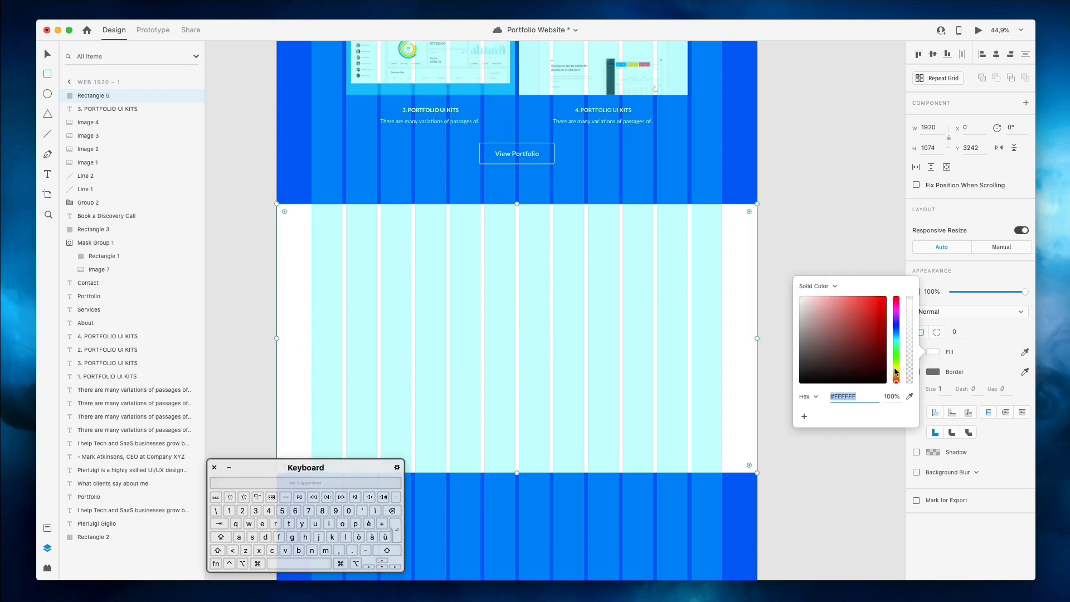
drag(840, 357, 626, 498)
click(779, 176)
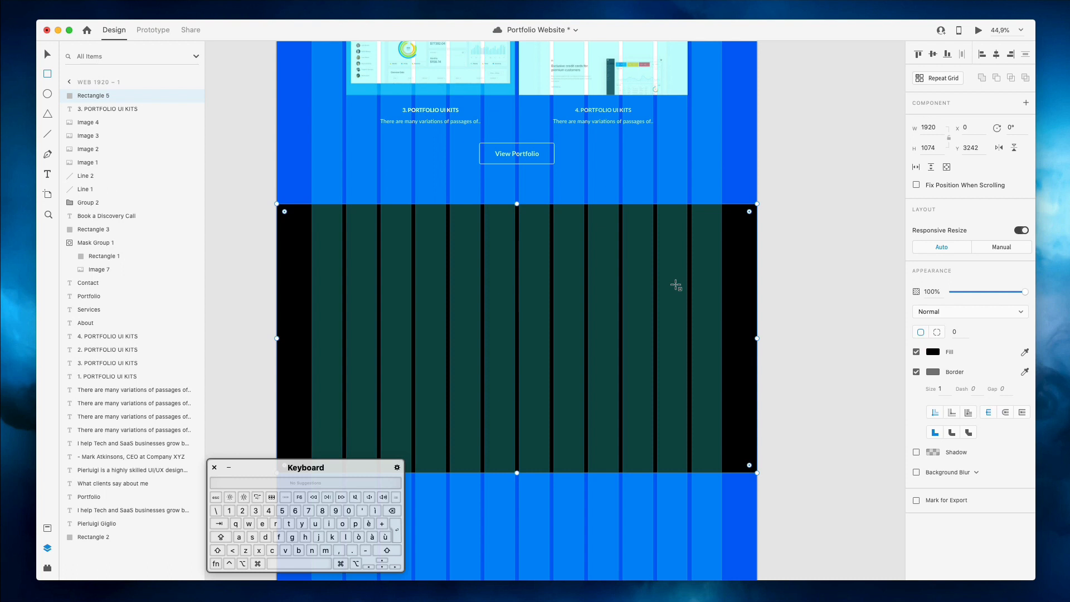
Place the black rectangle behind the testimonial text layers and stretch it further down
key(Escape)
key(v)
drag(107, 99, 127, 528)
scroll(723, 268, down, 3)
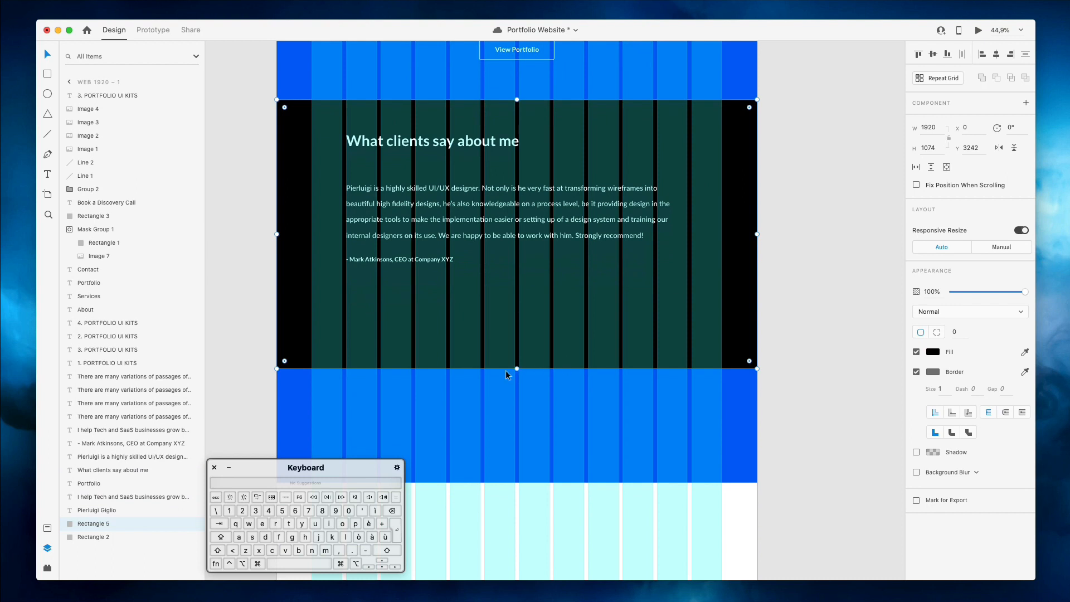
drag(515, 370, 516, 483)
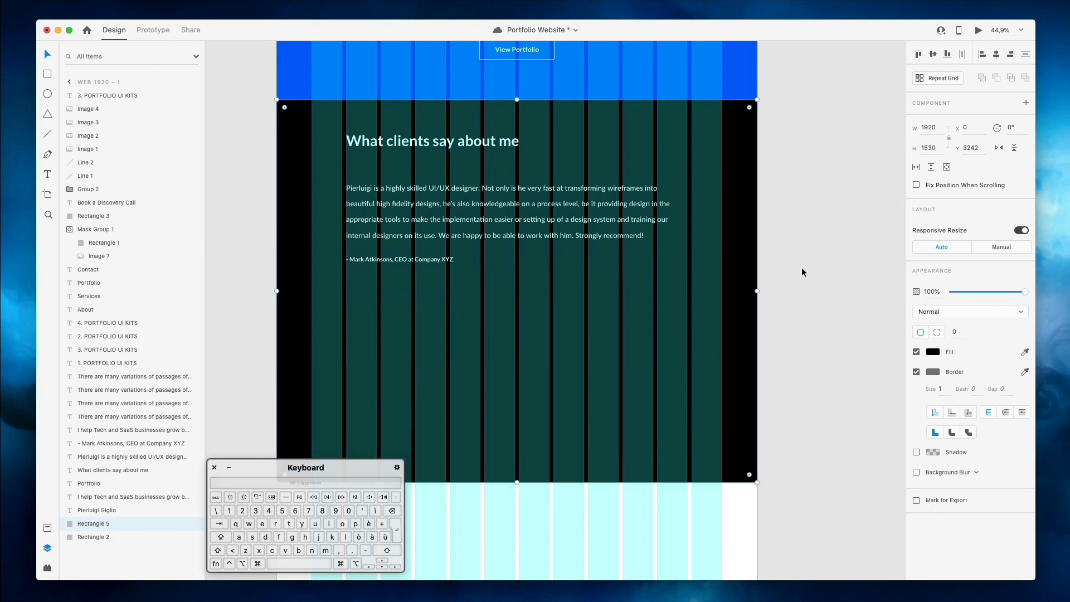
click(802, 268)
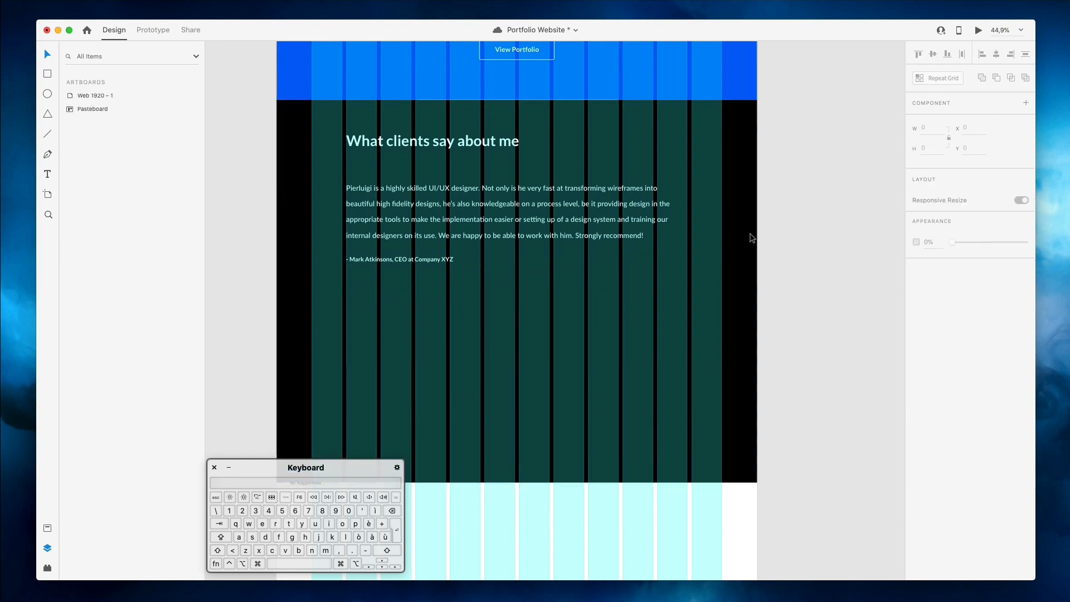
Move the testimonials heading, quote and author line lower together
click(439, 151)
shift+click(433, 225)
shift+click(419, 259)
key(shift+Down)
key(shift+Down)
key(shift+Down)
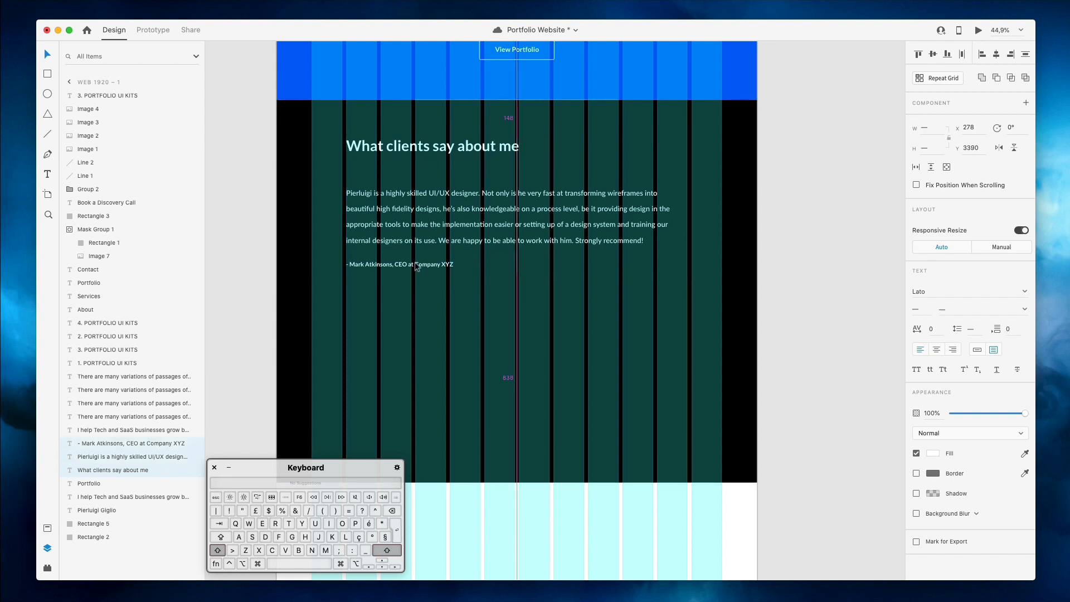
click(796, 153)
Duplicate the quote and author below and paste a new testimonial into the copy
click(417, 240)
shift+click(401, 266)
drag(417, 240, 400, 332)
key(super+Tab)
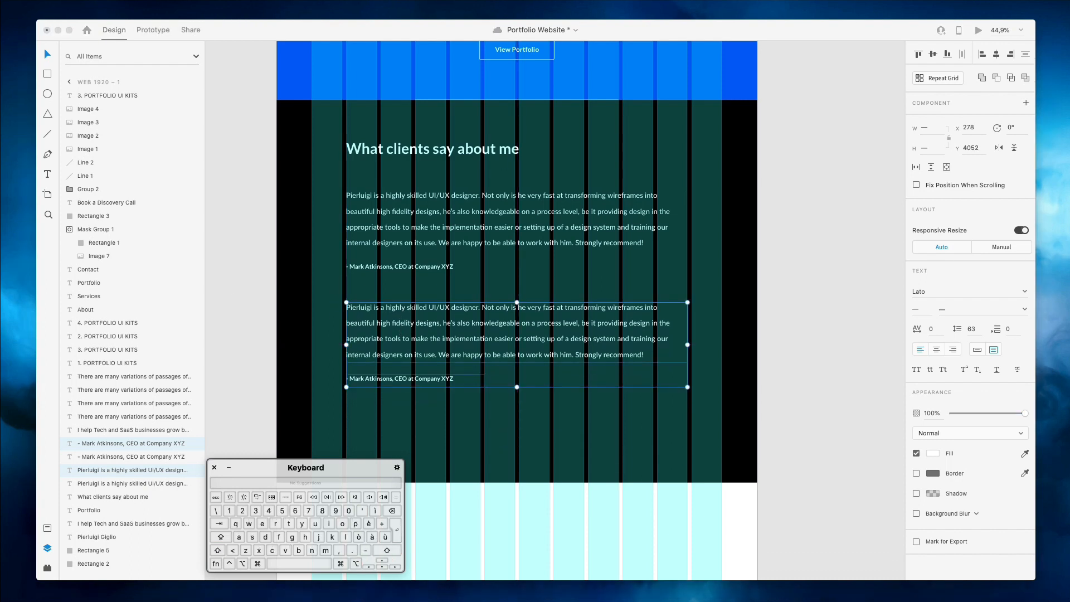
double_click(506, 322)
key(super+a)
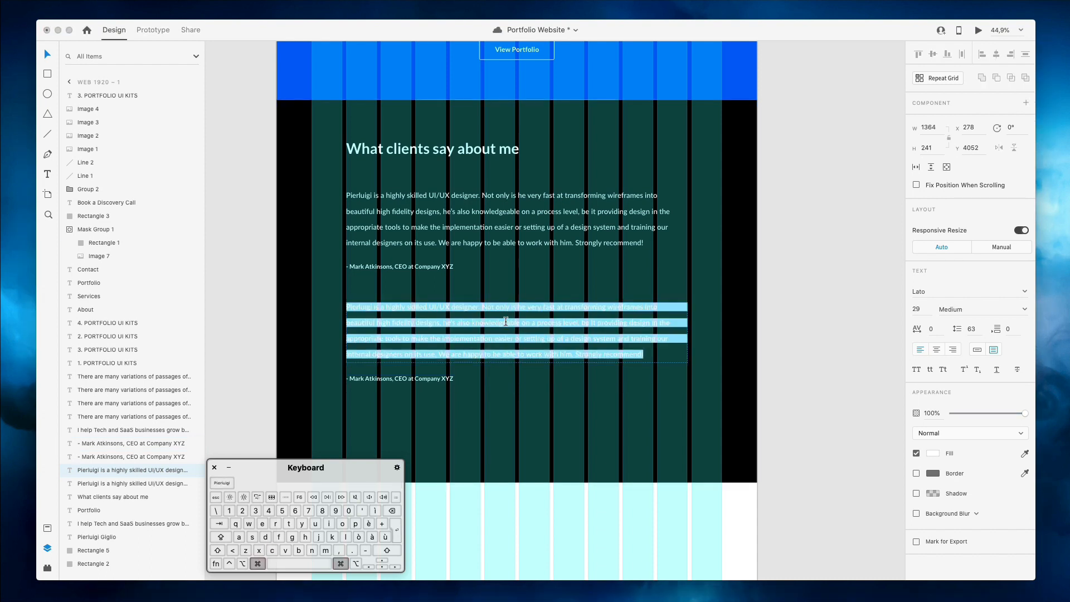
text(What I appreciated most about working with Pierluigi is that when he said he would get something done, he always did. I never had to ask him twice. He thinks about the user experience first, recommends options, when our team didn't even think of it, and was thorough, professional, and most important, quick!)
key(Escape)
Nudge the second author caption up, then duplicate the second quote and caption below
click(382, 382)
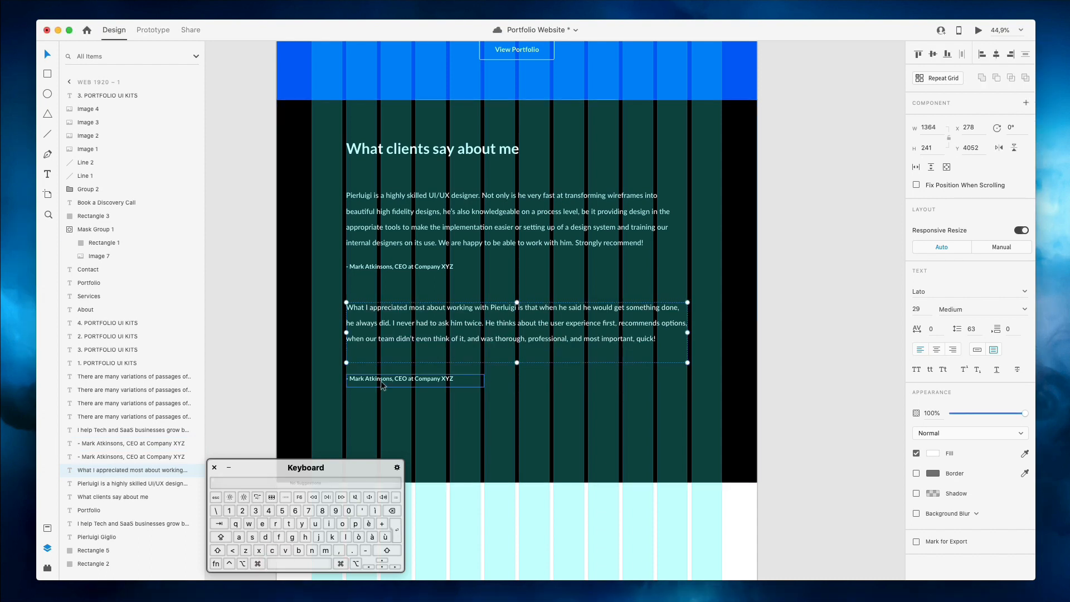
key(shift+Up)
key(shift+Up)
key(shift+Up)
key(shift+Up)
key(shift+Up)
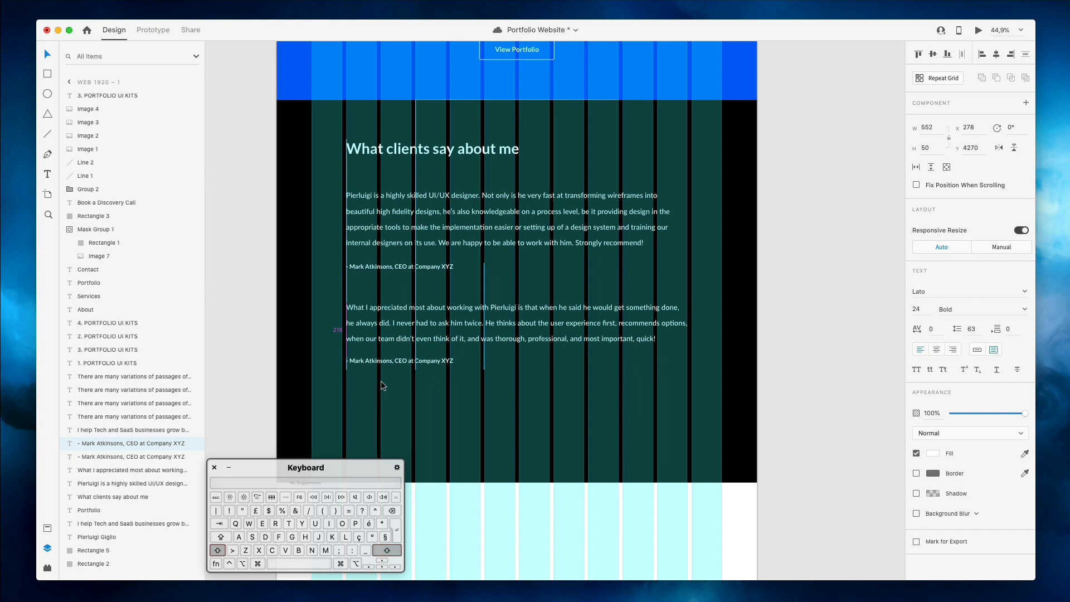
scroll(420, 338, down, 2)
shift+click(443, 235)
drag(443, 235, 434, 317)
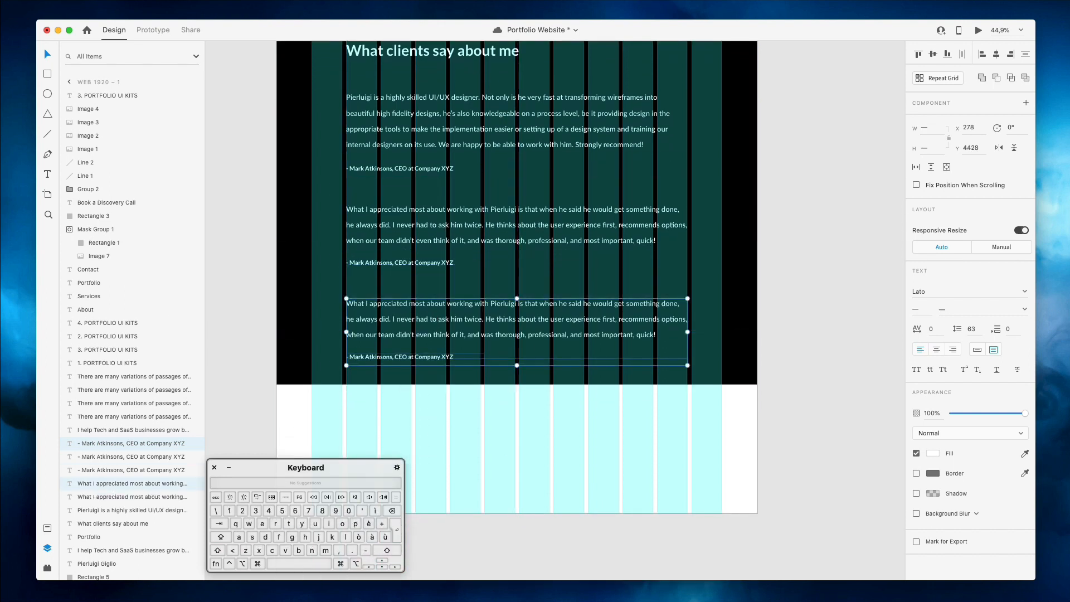
Replace the third quote with a pasted testimonial about designing a backend web app
key(super+Tab)
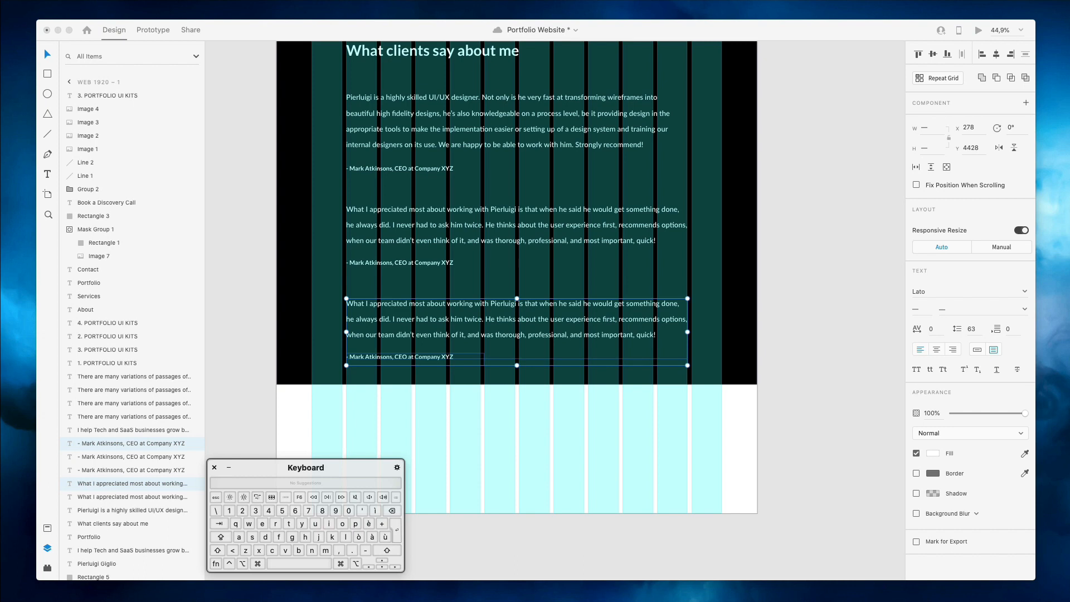
double_click(489, 335)
key(super+v)
click(814, 312)
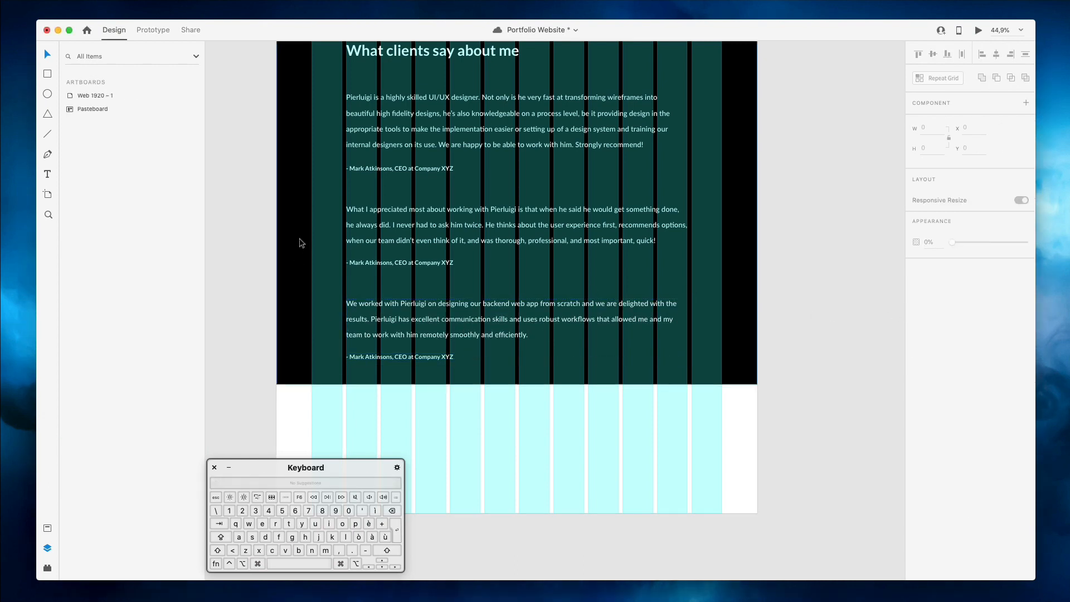
Retype the client first names in the second and third author captions
click(351, 264)
drag(393, 267, 365, 267)
text(Ann)
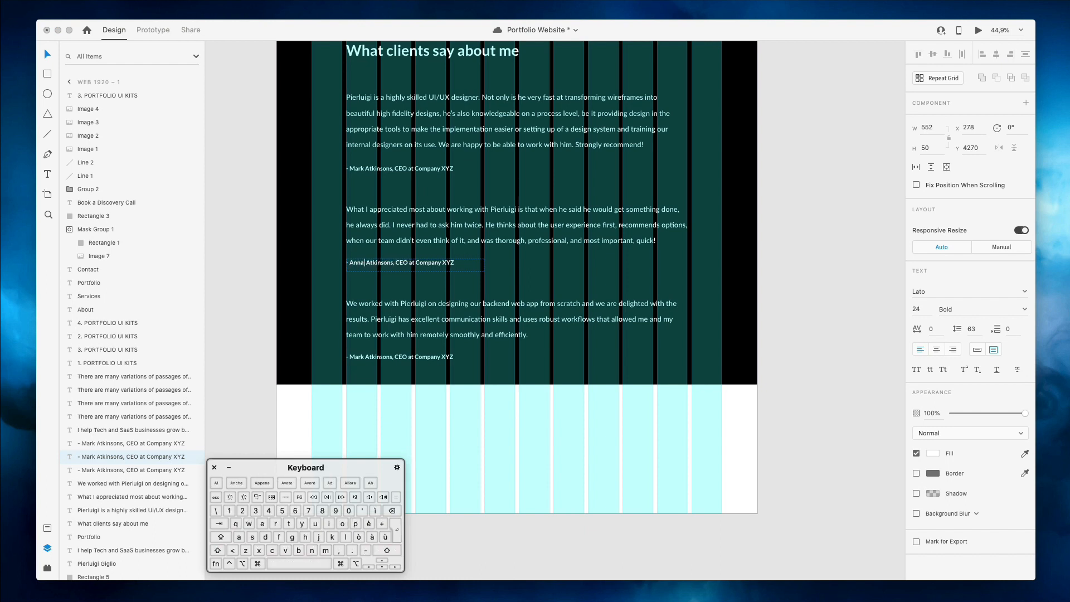
text(a)
double_click(357, 357)
text(Ma)
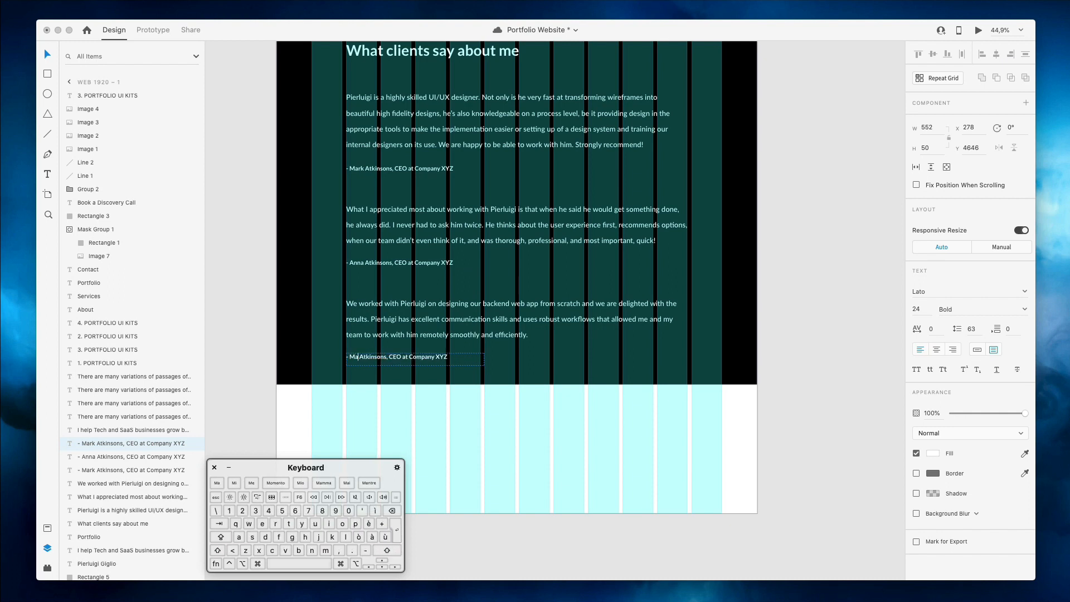
click(838, 292)
scroll(747, 268, up, 5)
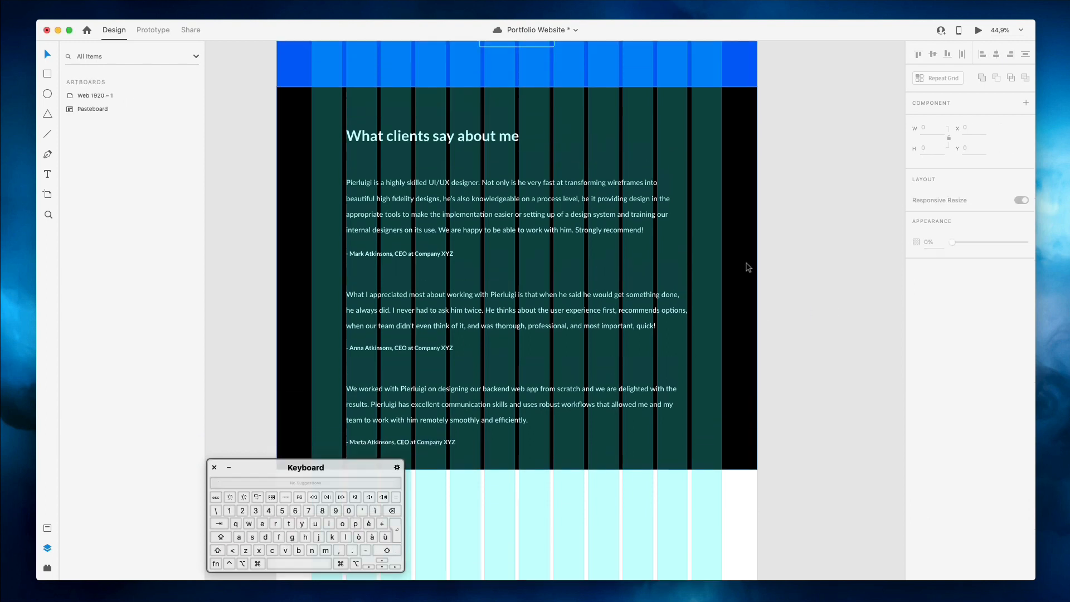
click(710, 198)
Drag the dark testimonial background's bottom edge further down
scroll(512, 346, down, 5)
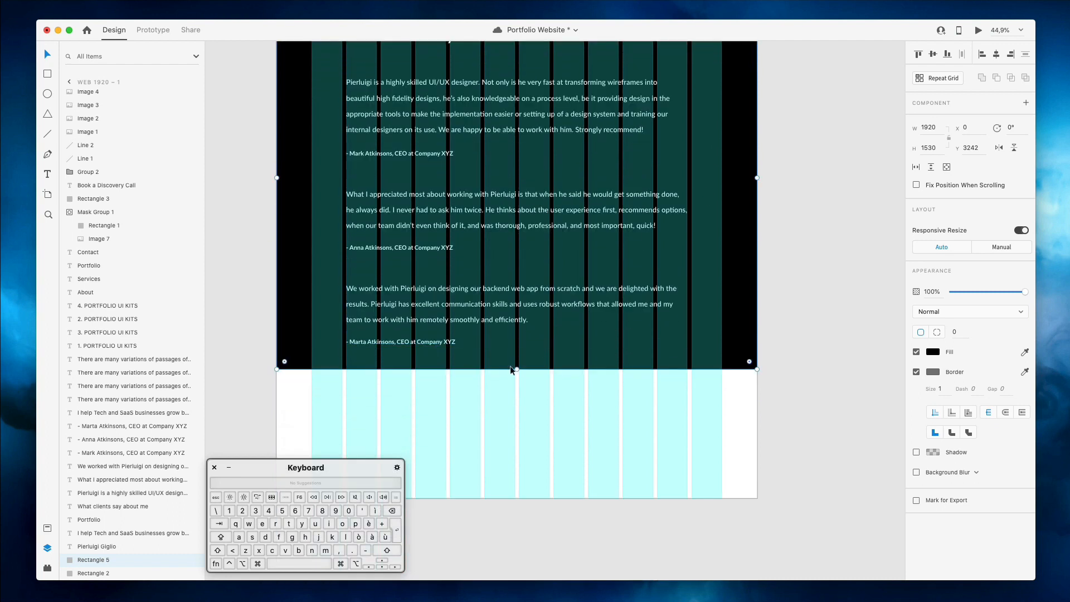
drag(515, 383, 508, 404)
scroll(509, 390, up, 5)
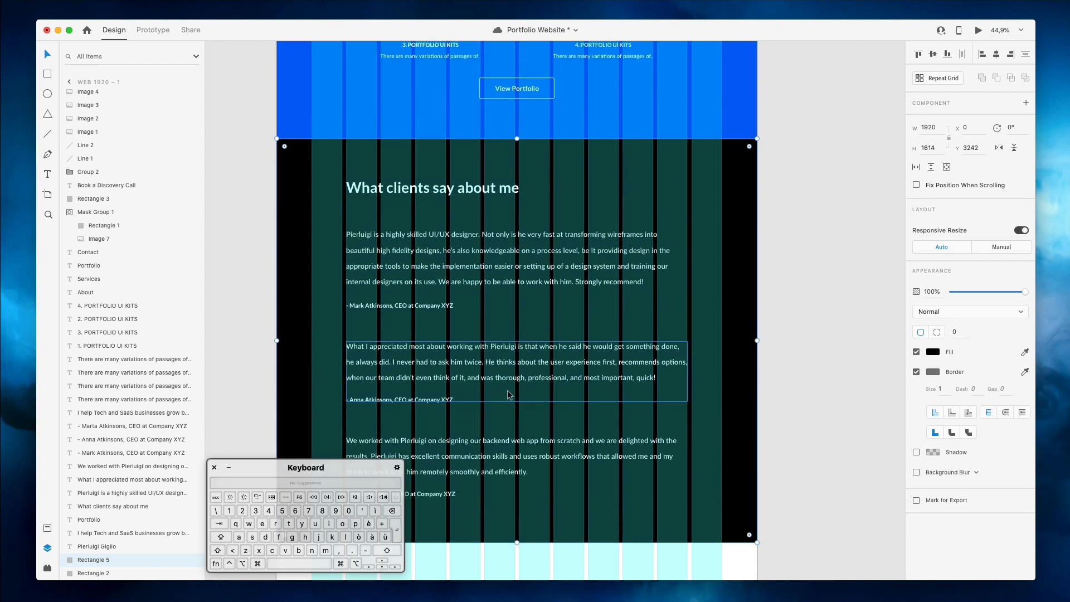
scroll(507, 394, down, 3)
scroll(509, 395, up, 5)
scroll(508, 395, down, 3)
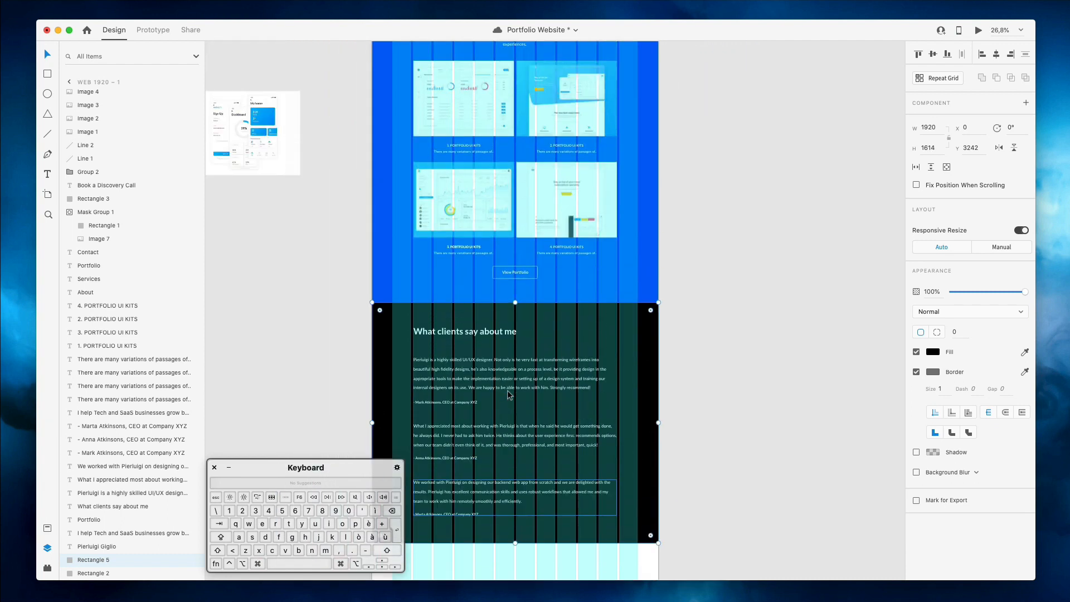
click(764, 279)
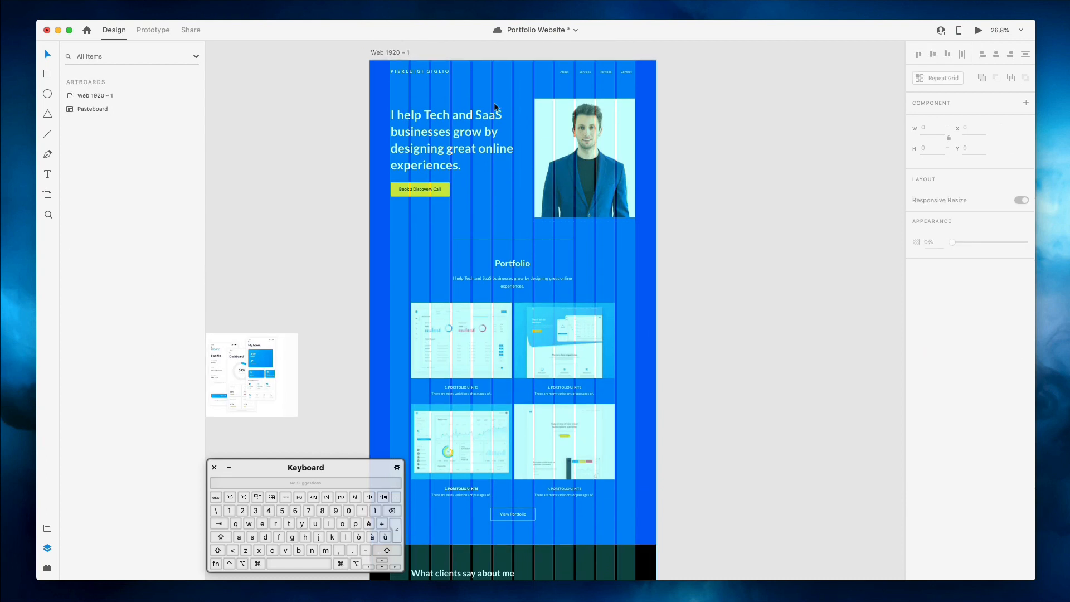
Extend the artboard's bottom edge downward
scroll(647, 136, down, 1)
scroll(369, 62, up, 5)
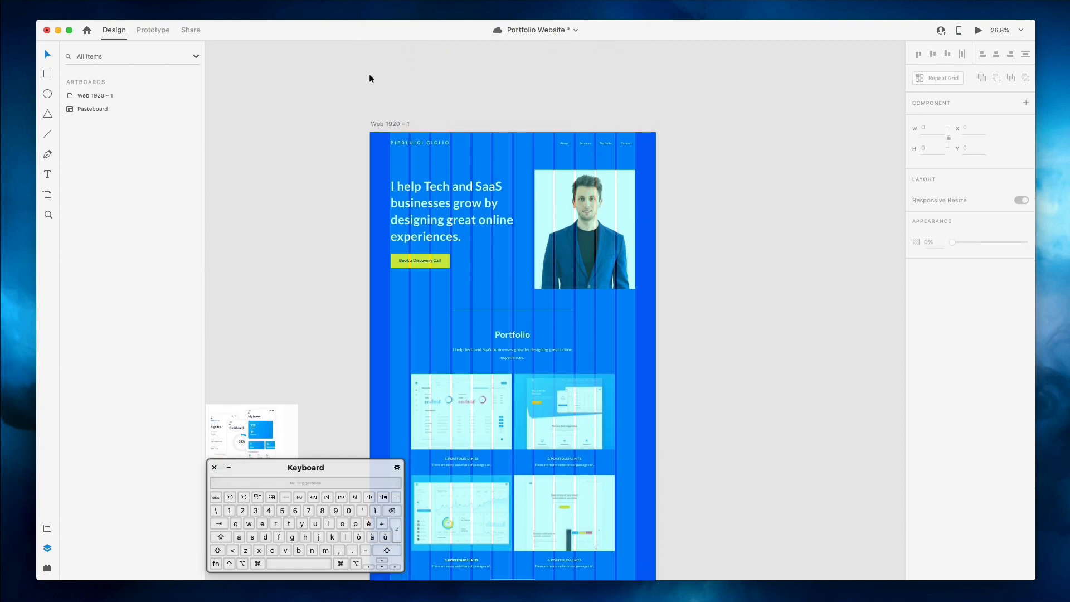
scroll(375, 129, down, 8)
click(96, 96)
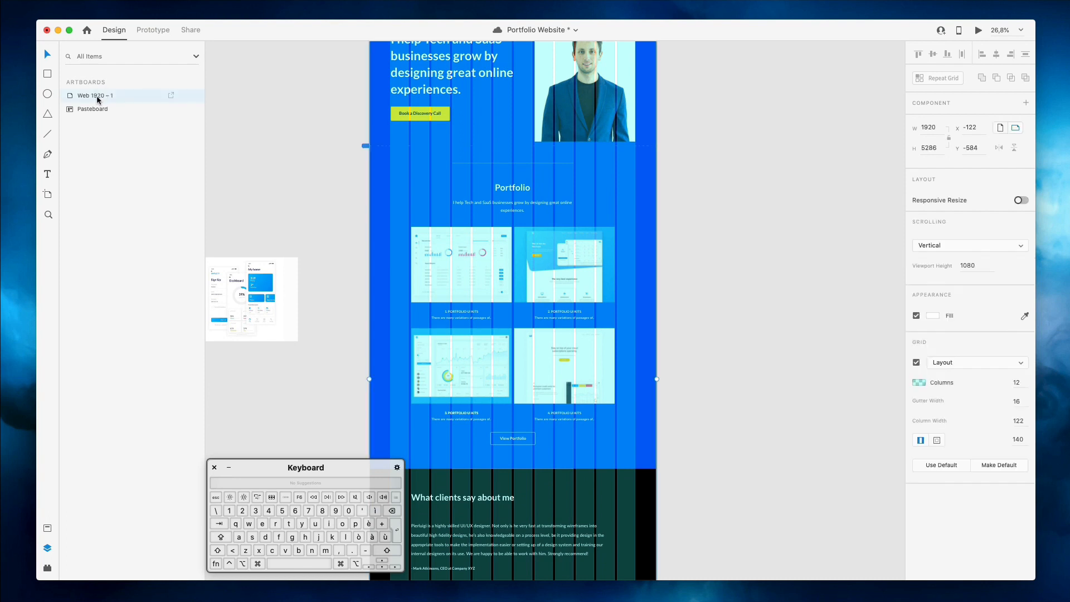
scroll(468, 137, down, 10)
scroll(471, 139, down, 10)
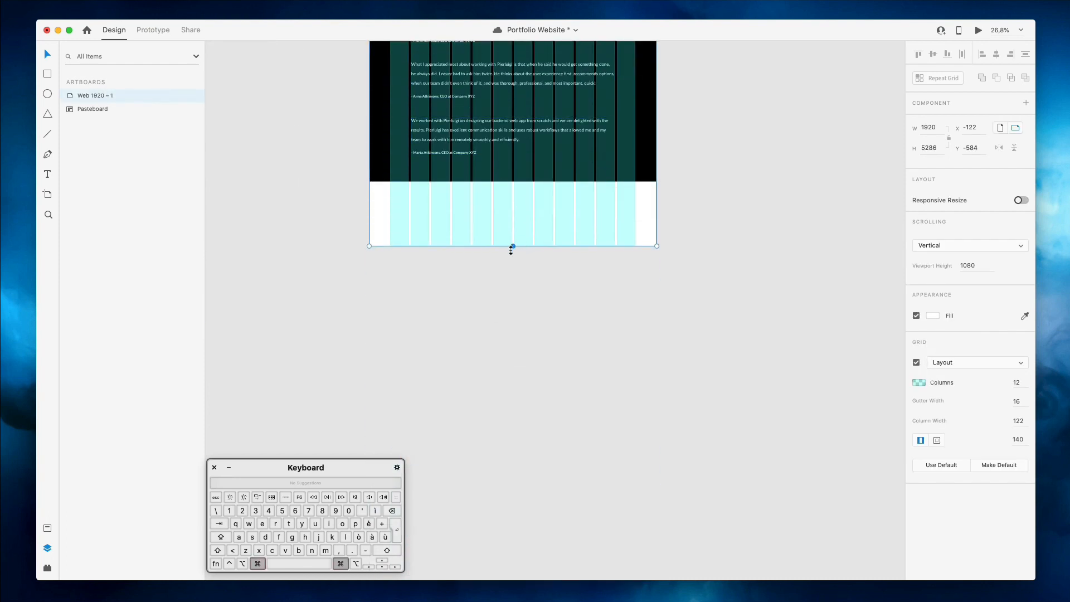
drag(511, 246, 514, 420)
click(788, 194)
Lengthen the blue background rectangle so it extends below the testimonials
scroll(763, 158, up, 6)
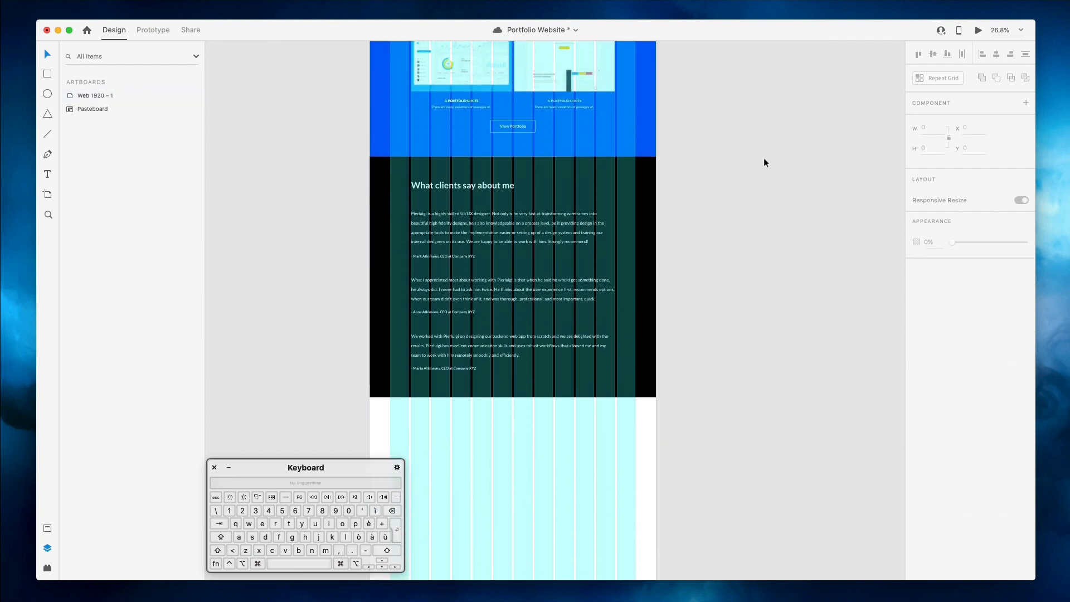
right_click(629, 138)
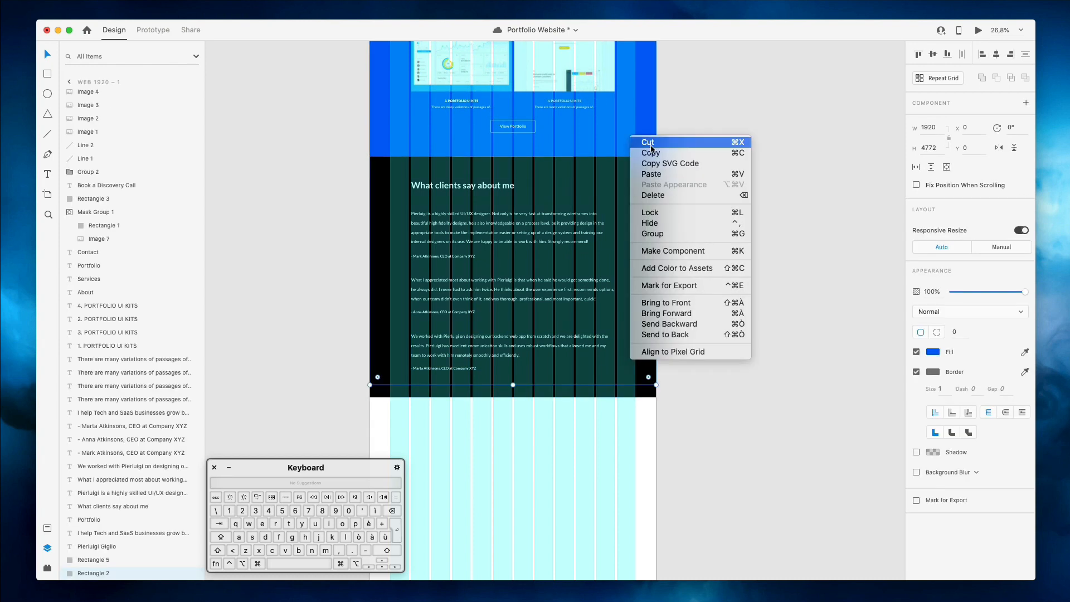
click(705, 102)
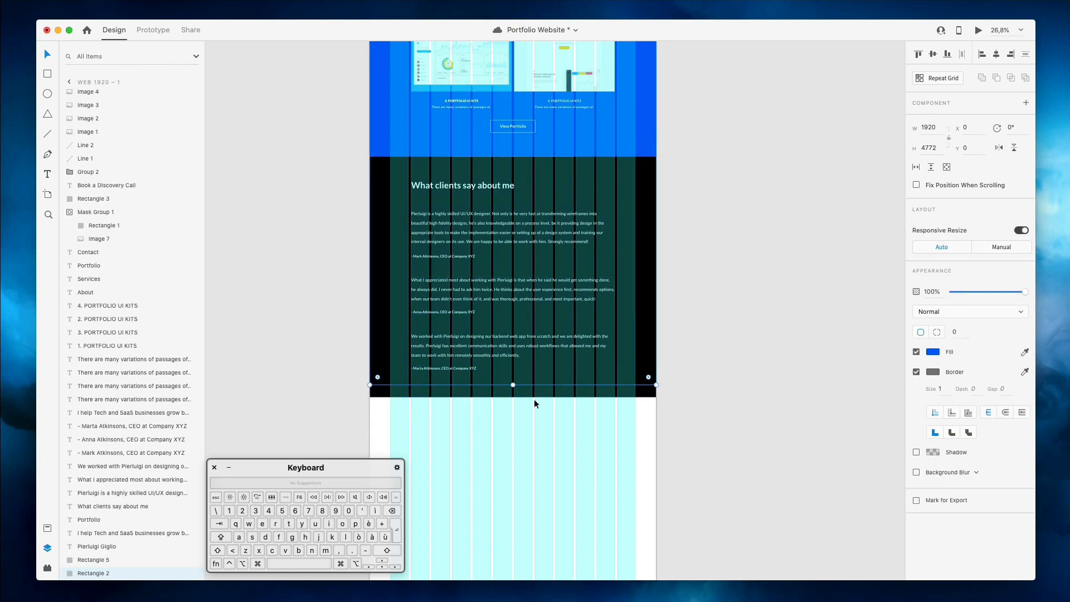
mouse_move(511, 385)
mouse_down()
mouse_move(502, 576)
mouse_move(506, 306)
mouse_move(511, 404)
mouse_up()
click(745, 292)
scroll(738, 283, up, 7)
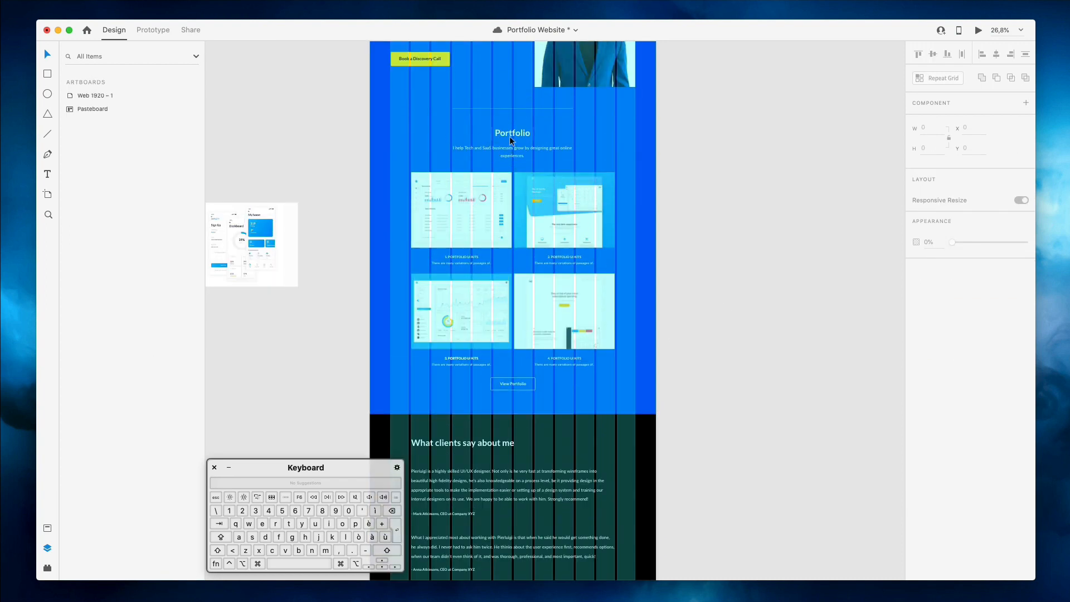
click(509, 135)
shift+click(509, 157)
Copy the Portfolio heading and intro paragraph down into the new blue area
drag(512, 155, 497, 449)
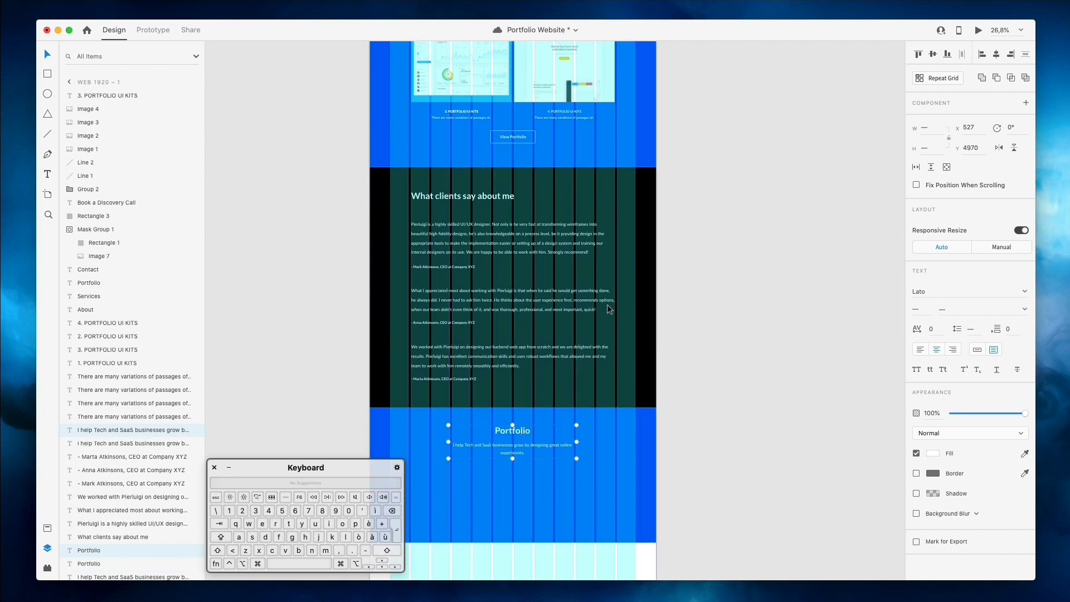
scroll(606, 246, up, 5)
scroll(521, 145, up, 2)
drag(472, 178, 472, 451)
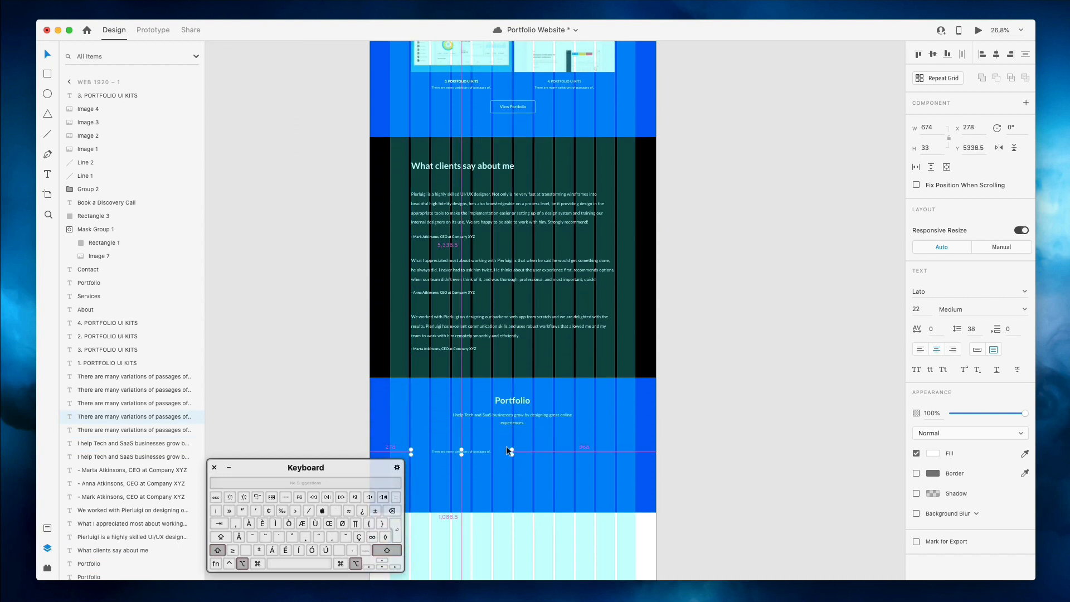
scroll(503, 439, up, 3)
scroll(503, 442, up, 2)
Retype the copied heading as 'Contatc Me' and widen it to fit one line
double_click(518, 386)
text(Contatc)
text( Me)
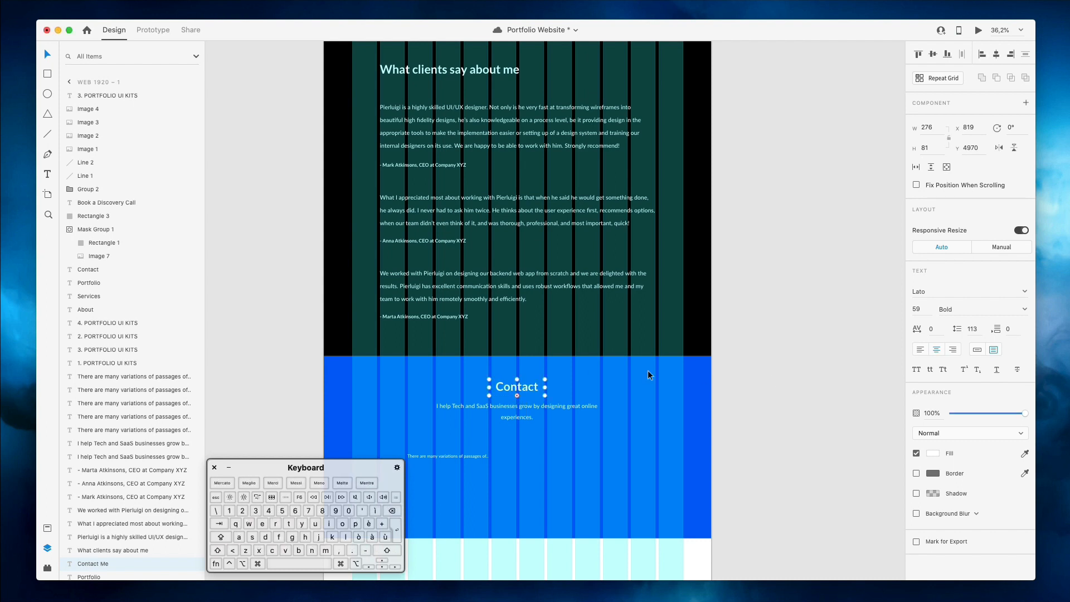
drag(542, 389, 568, 390)
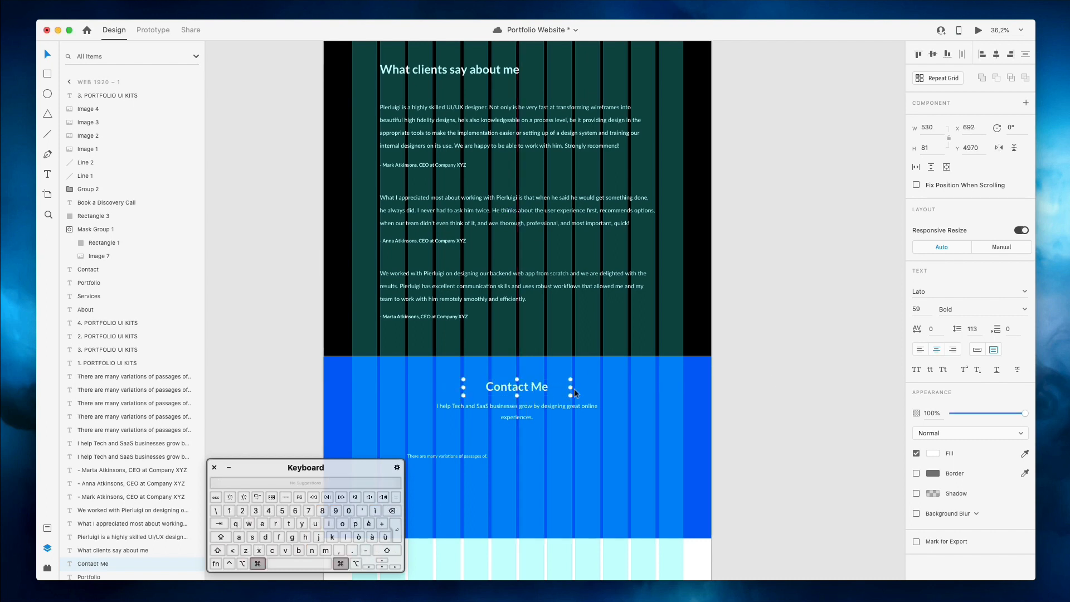
scroll(571, 389, up, 3)
Replace the intro paragraph with 'If you're interested in contacting me. please fill up the form below.'
click(452, 419)
triple_click(455, 415)
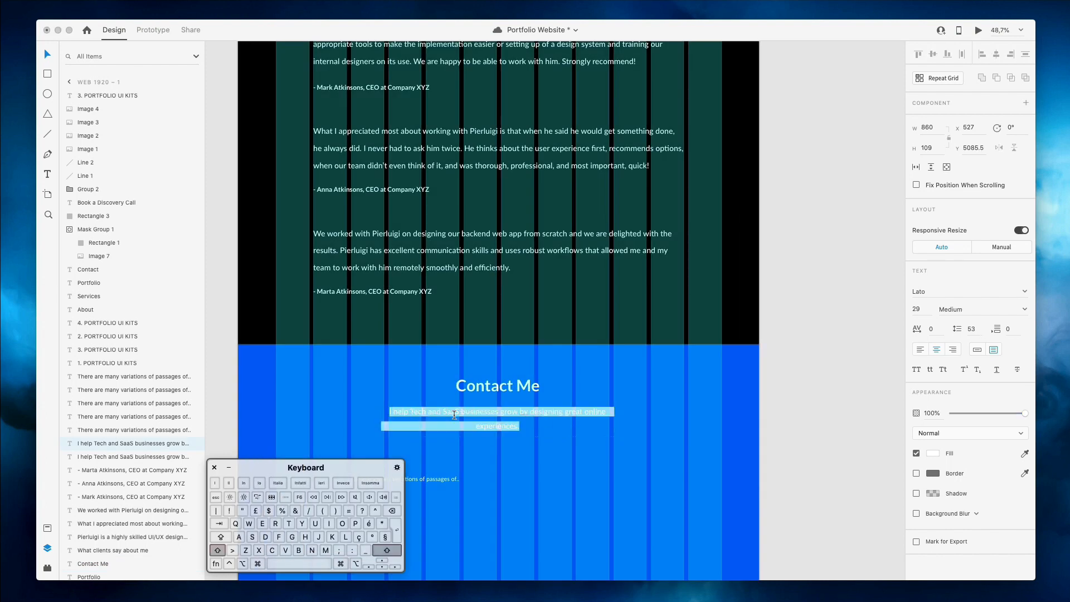
text(If you're i)
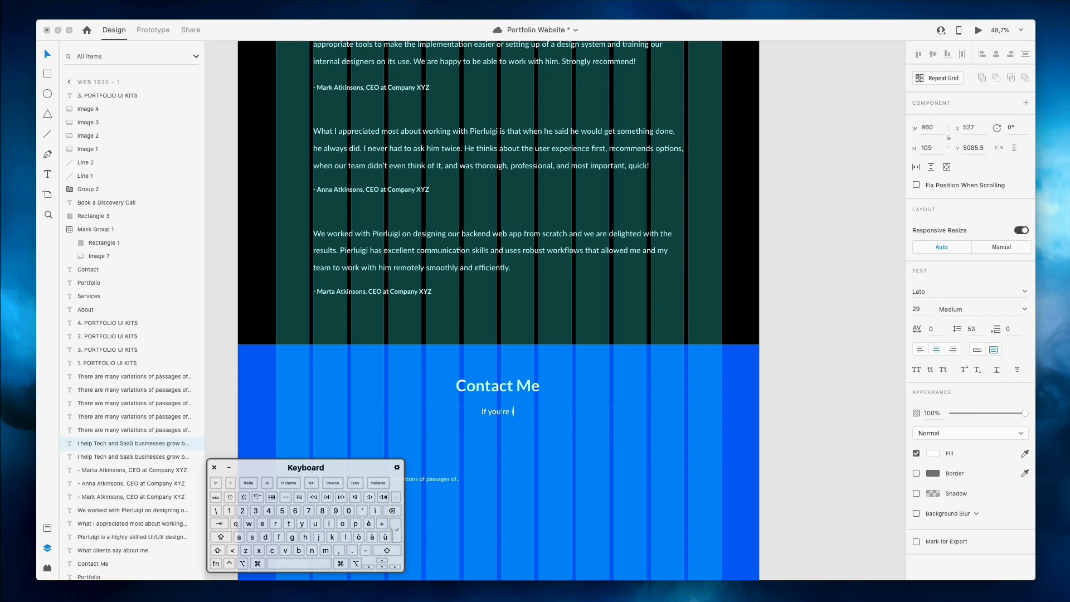
text(nterested in contacting me.)
text( please fill u)
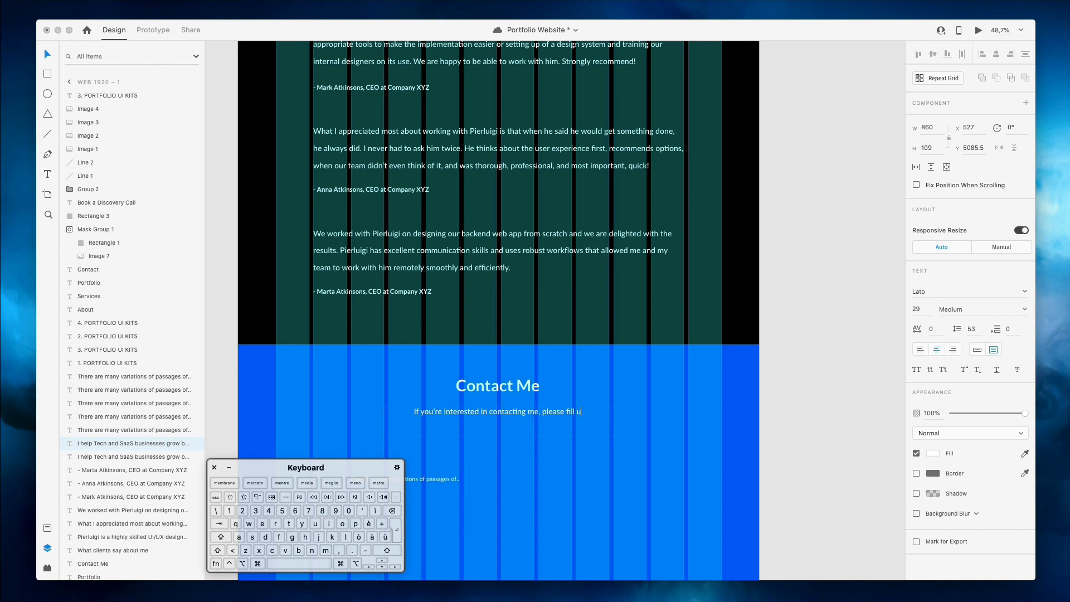
text(p the form below.)
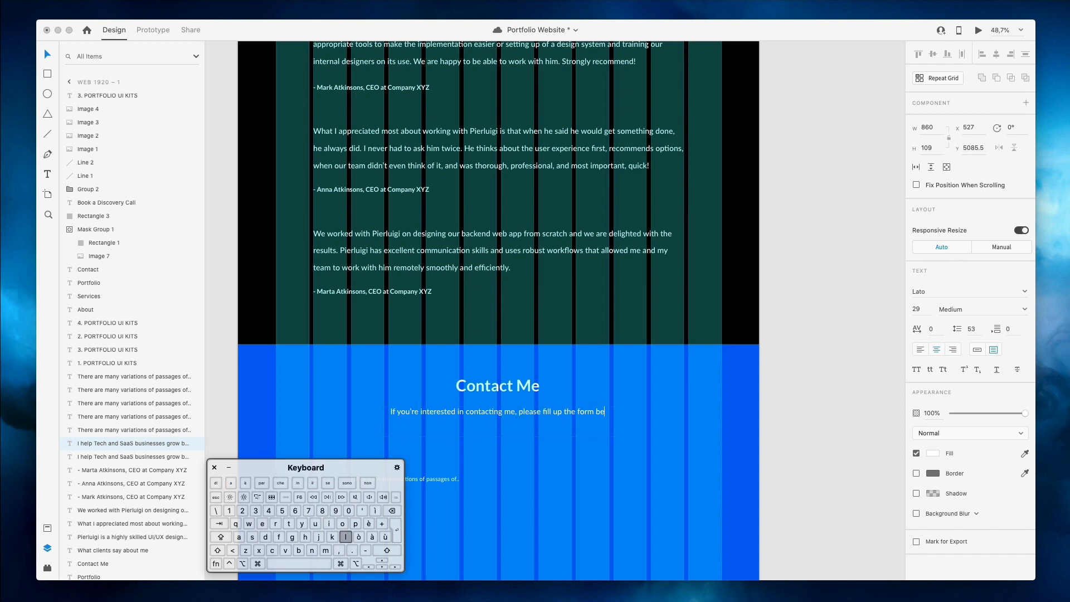
click(724, 434)
scroll(724, 433, down, 4)
scroll(724, 434, left, 3)
scroll(636, 279, up, 2)
scroll(635, 279, right, 1)
scroll(635, 278, right, 2)
scroll(635, 277, up, 2)
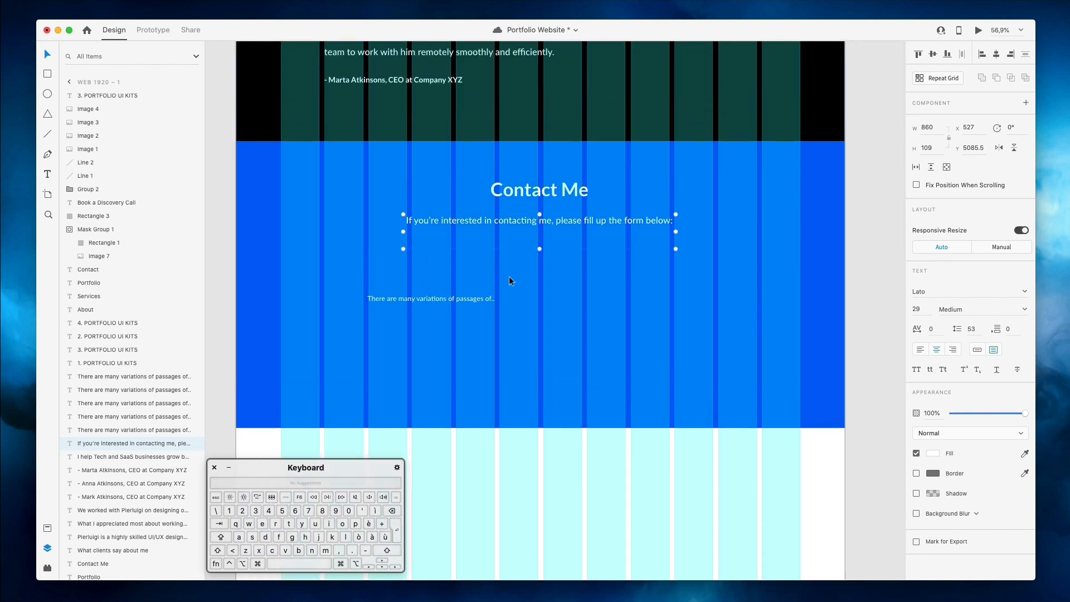
click(419, 292)
Draw a wide field rectangle below the intro text and position the placeholder text above it
key(r)
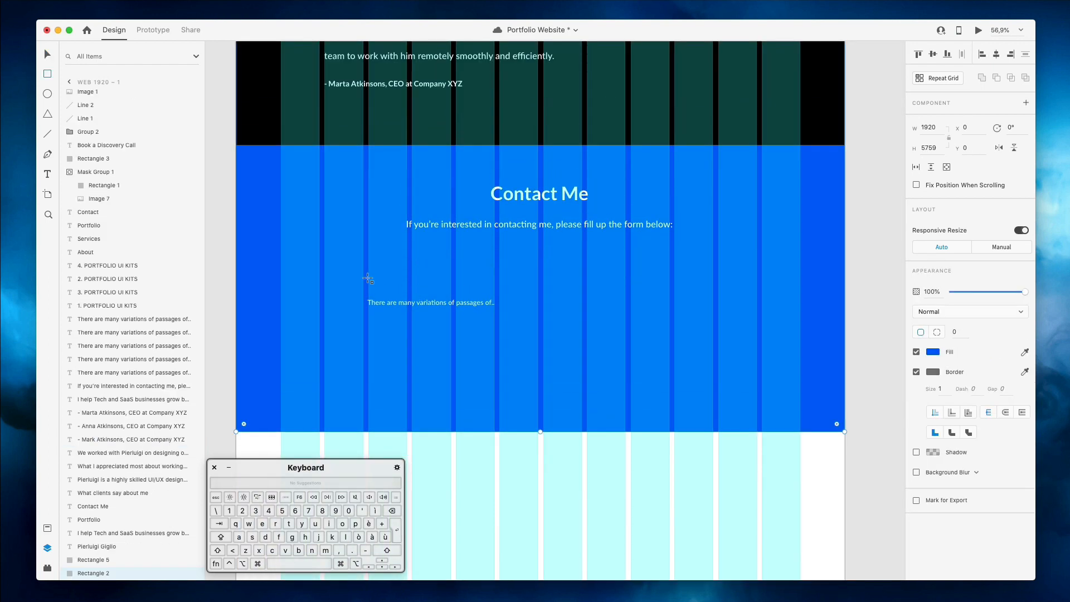
drag(368, 276, 538, 297)
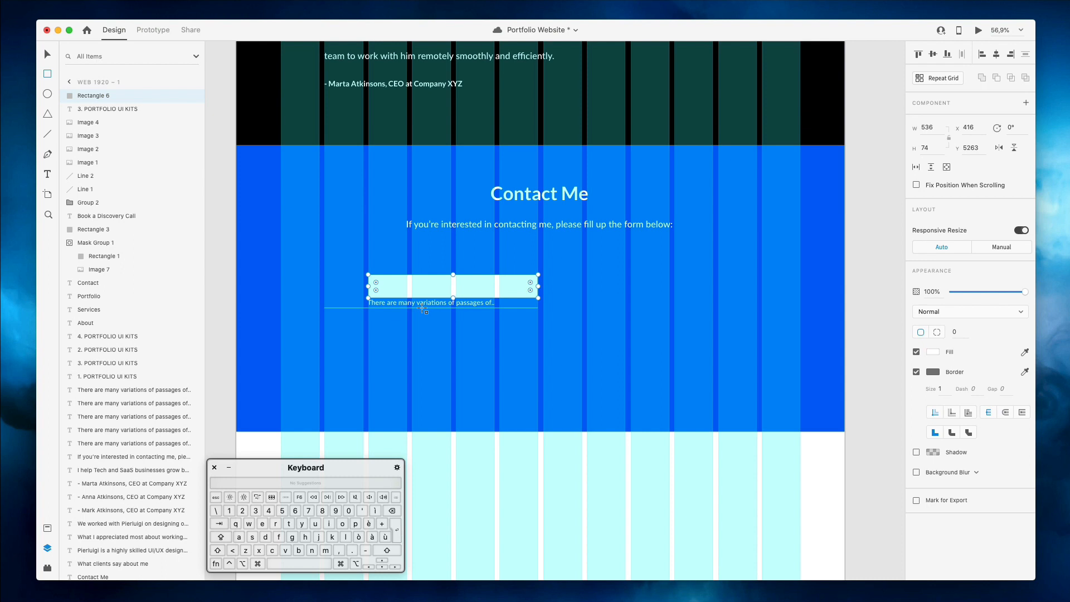
key(Escape)
drag(422, 305, 460, 294)
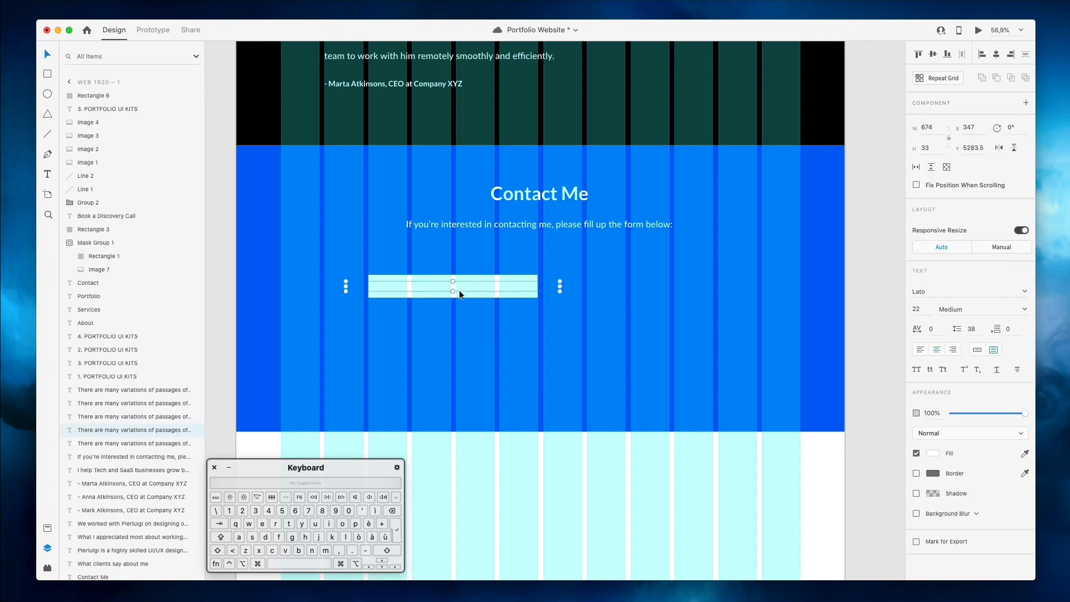
drag(357, 287, 402, 266)
Reorder layers so the placeholder text sits above the field rectangle
scroll(115, 387, down, 3)
scroll(131, 390, down, 3)
drag(125, 367, 122, 56)
drag(115, 96, 110, 149)
drag(113, 92, 117, 94)
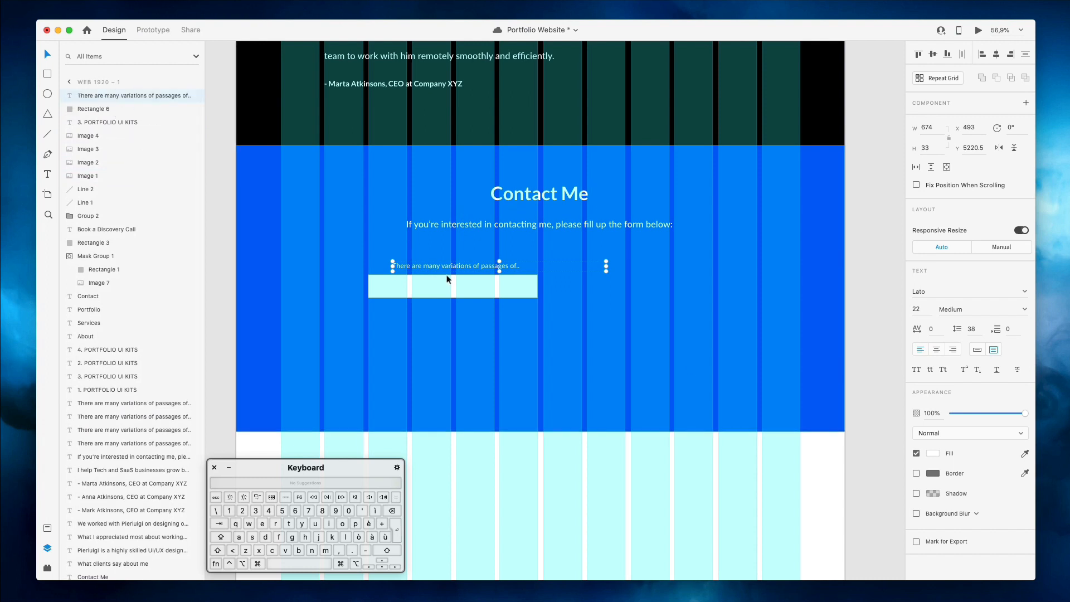
Make the placeholder text grey and move it into the white field
click(932, 453)
click(801, 420)
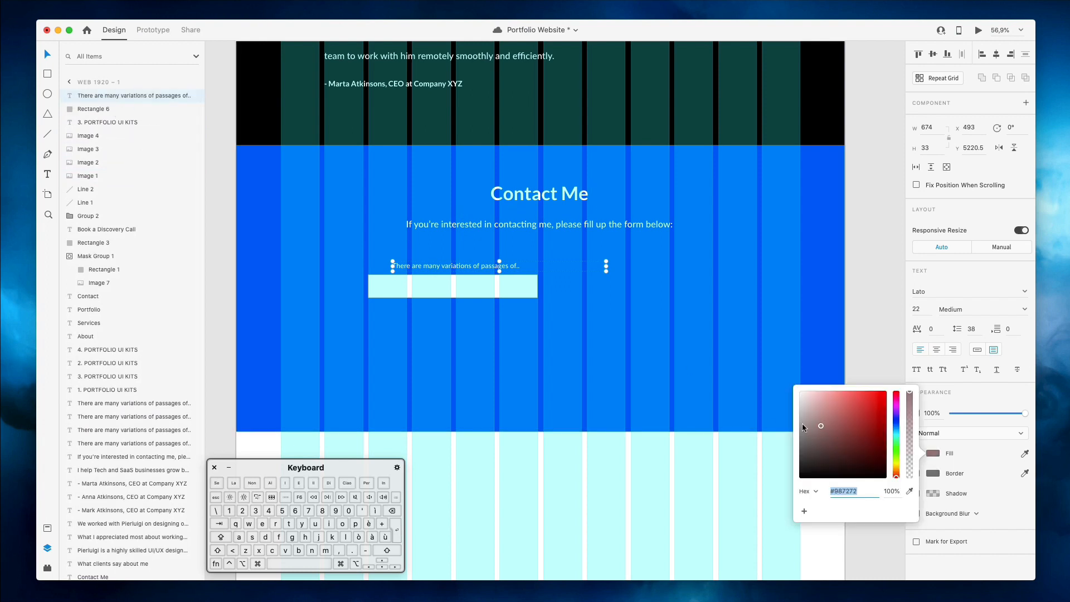
click(542, 278)
drag(472, 266, 461, 286)
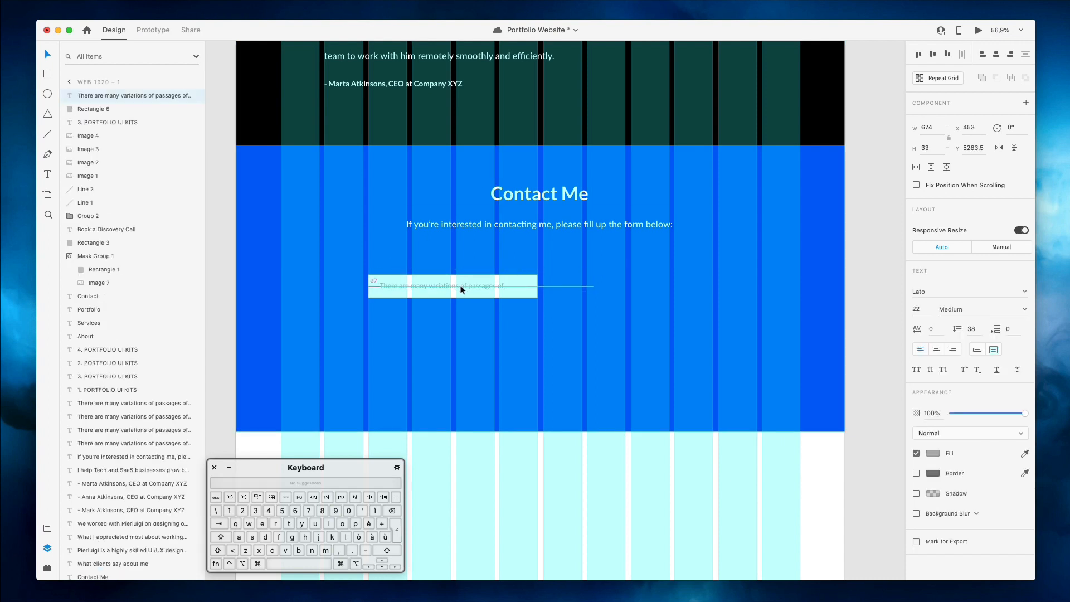
Change the placeholder to 'Full name', set it to auto-width and increase its font size to 25
double_click(461, 286)
key(BackSpace)
text(Full name)
key(Escape)
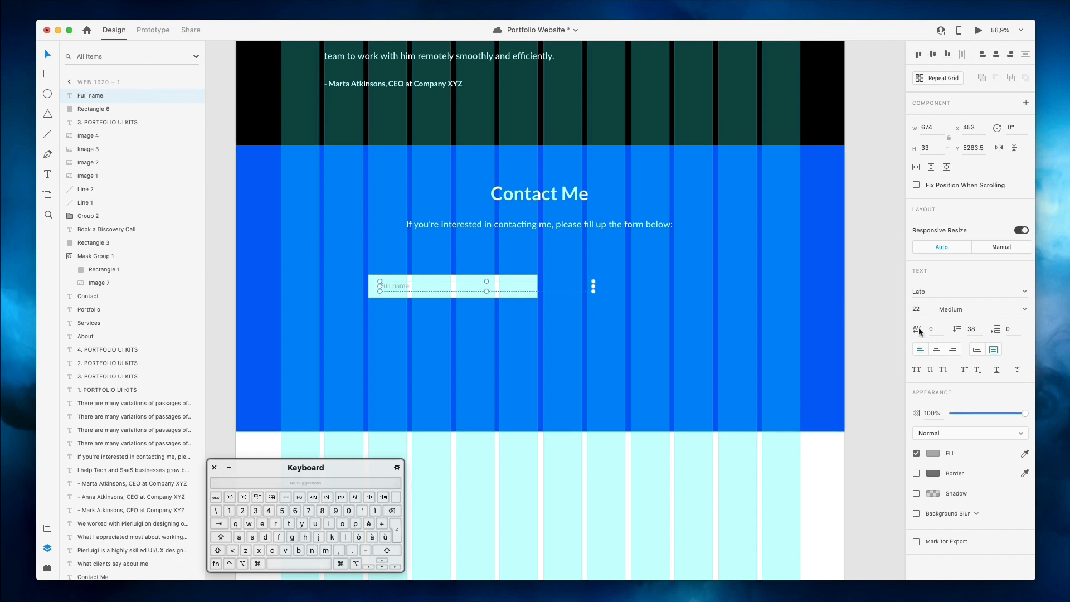
click(975, 349)
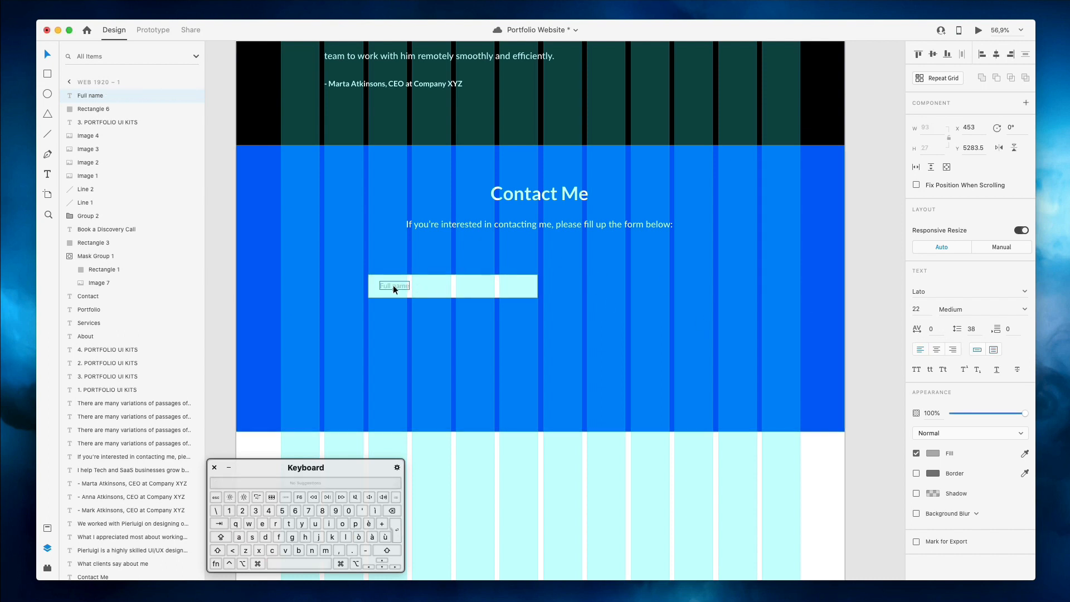
key(Up)
key(Up)
Duplicate the Full name field to its right and relabel the copy 'Email'
shift+click(462, 285)
drag(431, 284, 608, 286)
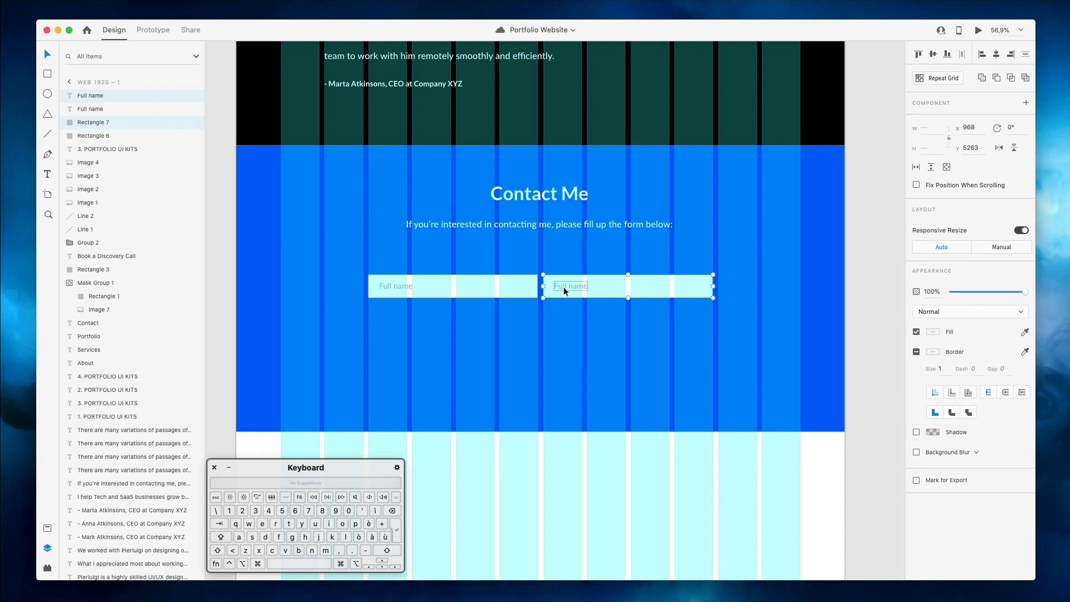
double_click(563, 286)
text(Email)
key(Escape)
Copy the Email field below both fields, enlarge it, and relabel it 'Your message'
shift+click(579, 284)
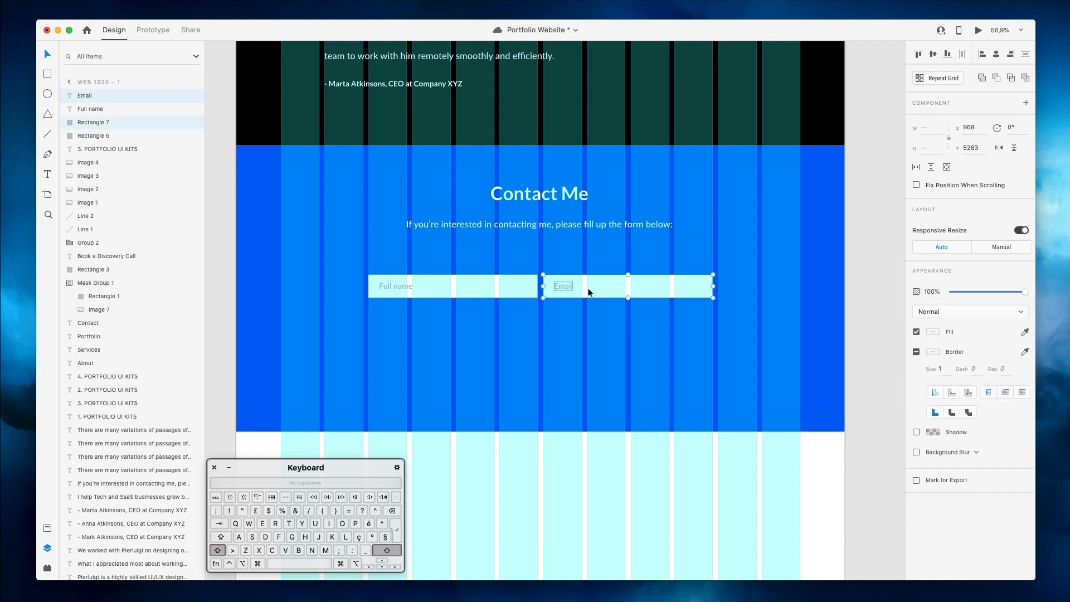
drag(574, 288, 399, 322)
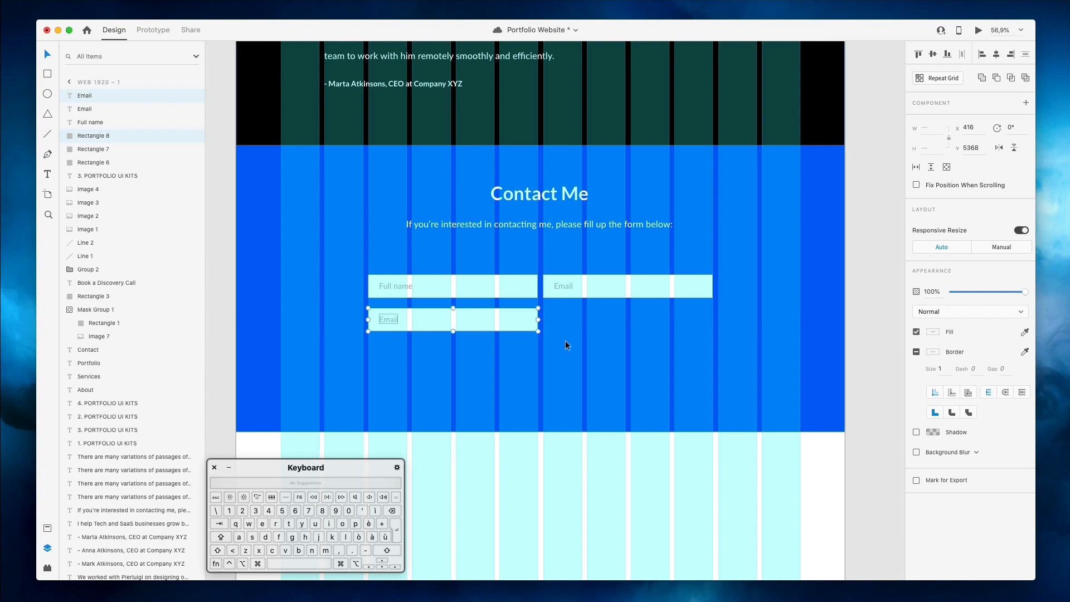
click(526, 330)
drag(538, 331, 717, 399)
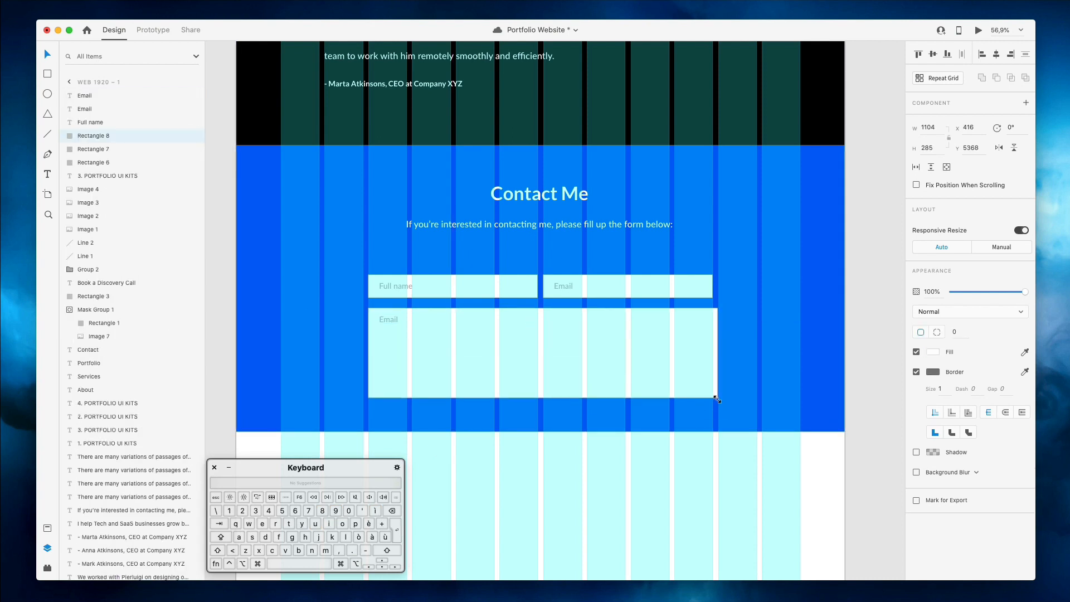
click(389, 319)
double_click(389, 320)
text(Your message)
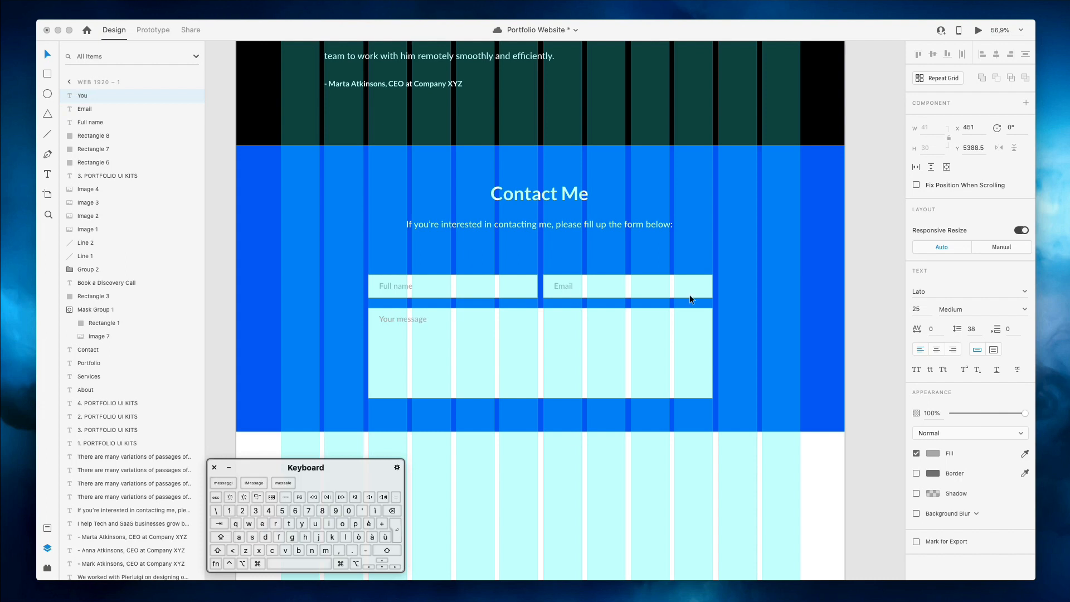
click(759, 300)
scroll(759, 301, up, 2)
Drag the blue background's bottom edge down until the height reaches 6080
right_click(759, 301)
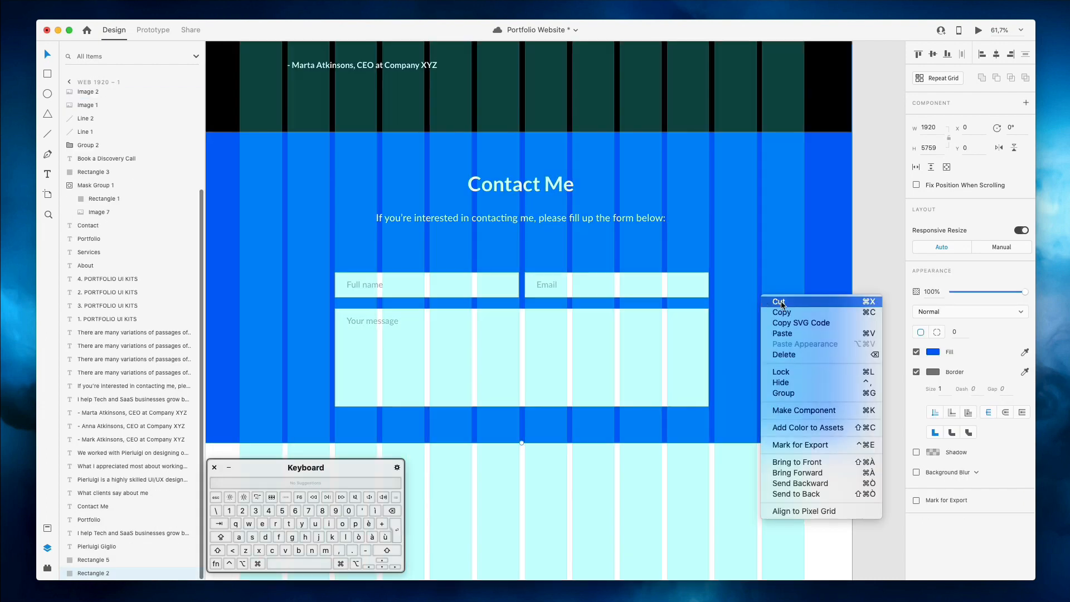
click(823, 265)
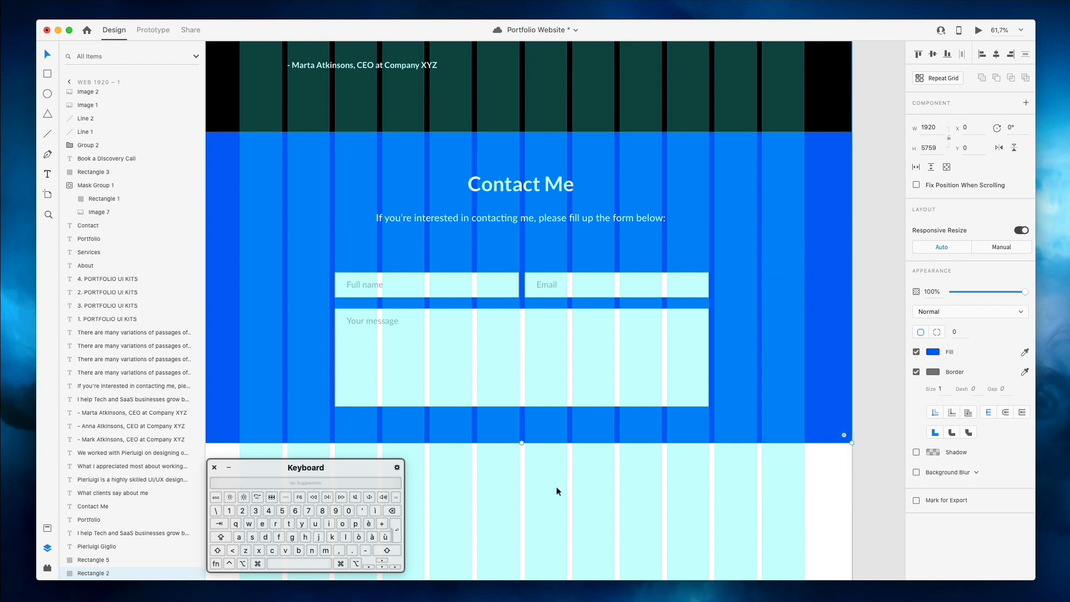
drag(520, 445, 531, 552)
scroll(593, 401, up, 10)
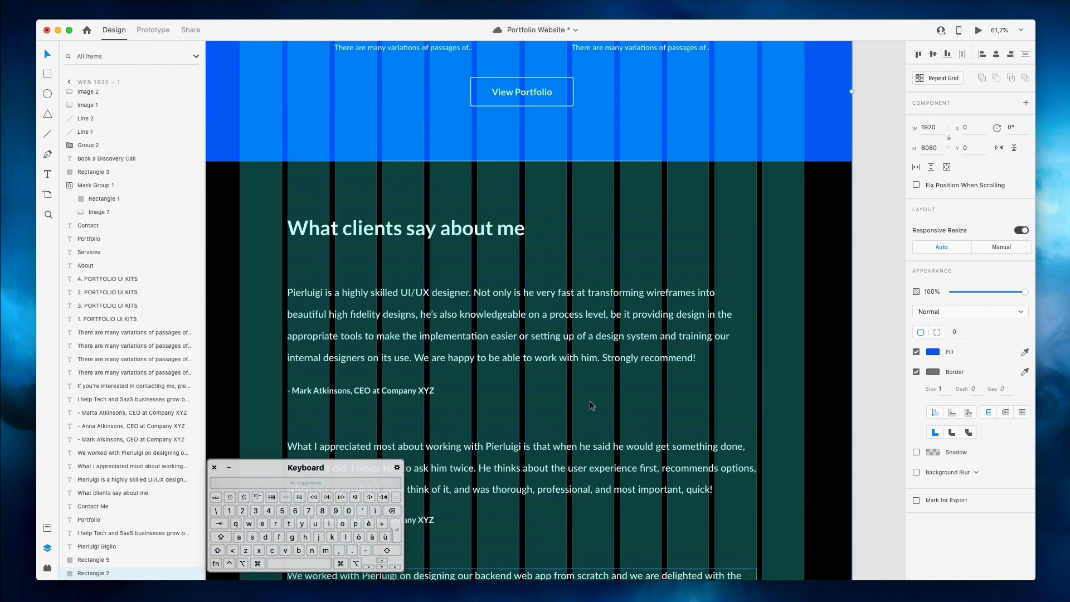
scroll(590, 400, up, 10)
Shrink the Book a Discovery Call button's height and set its label size to 27
scroll(589, 400, down, 3)
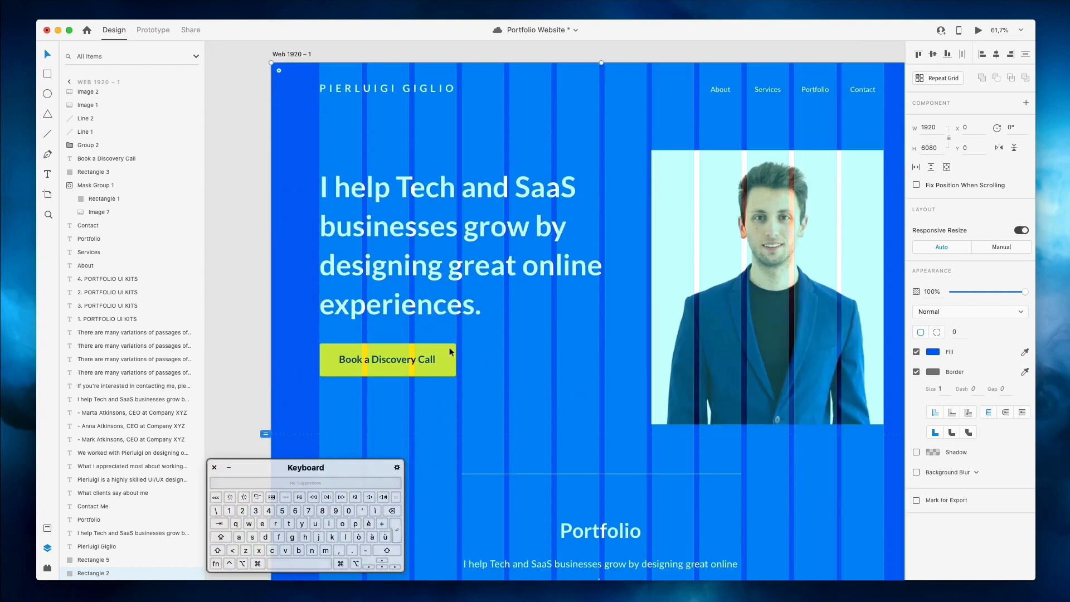
click(243, 277)
click(342, 360)
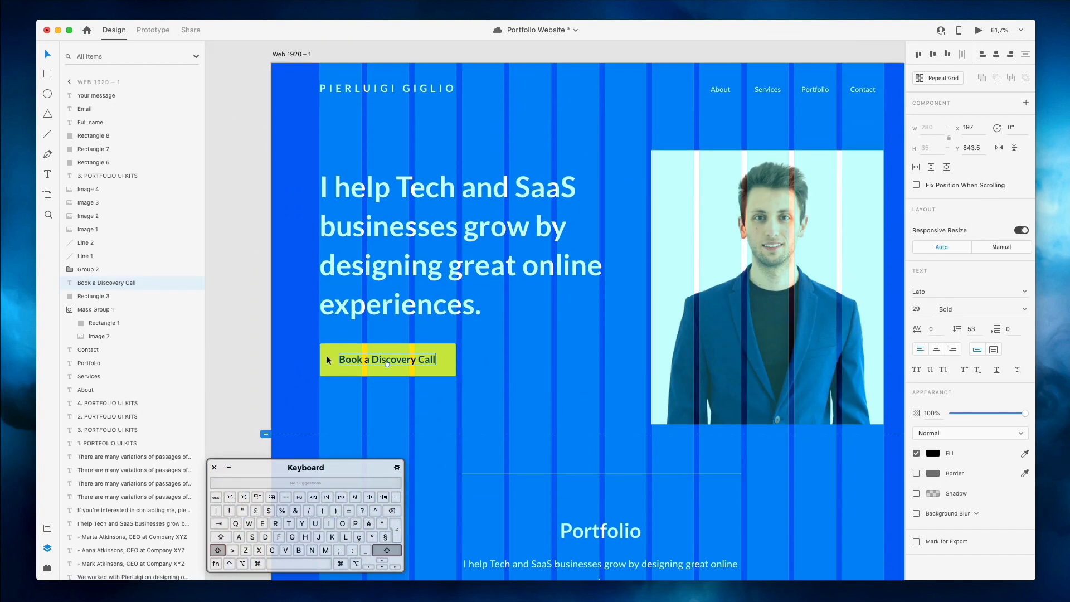
shift+click(352, 359)
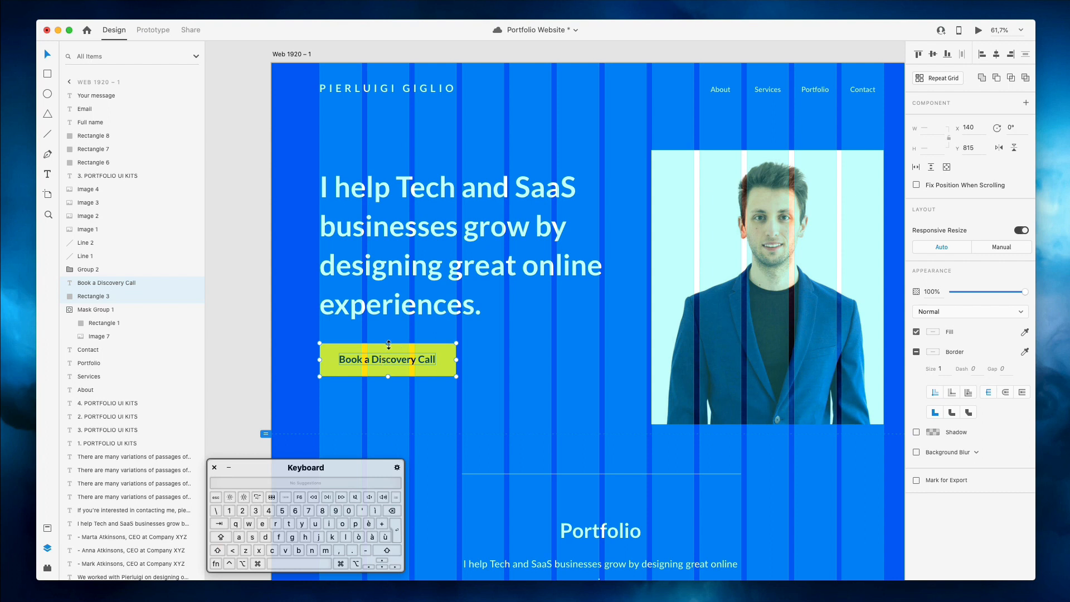
click(336, 351)
drag(386, 344, 386, 348)
click(396, 363)
click(917, 311)
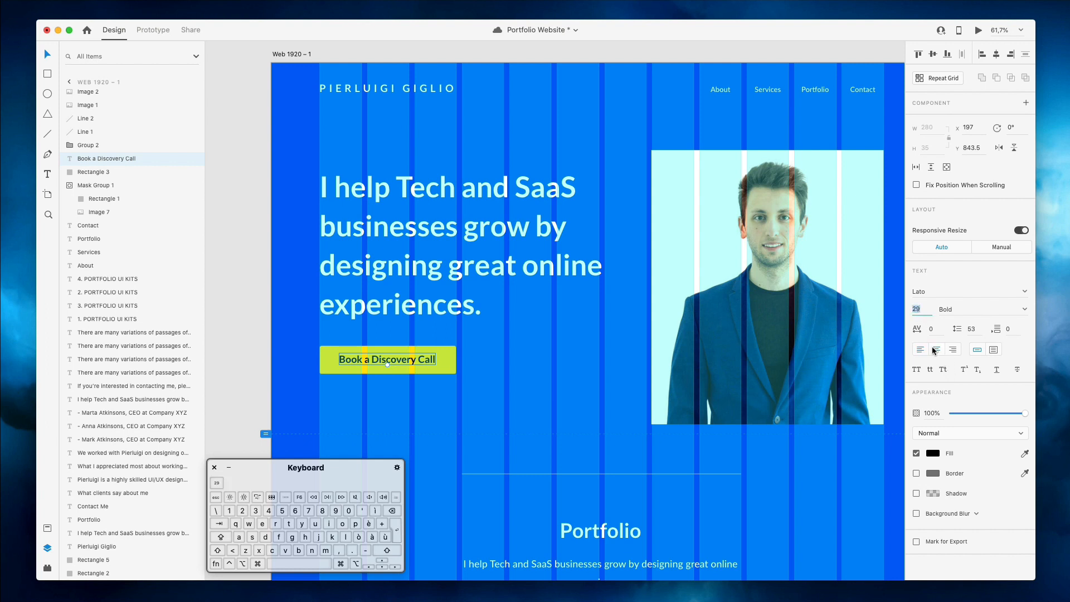
key(Down)
key(Down)
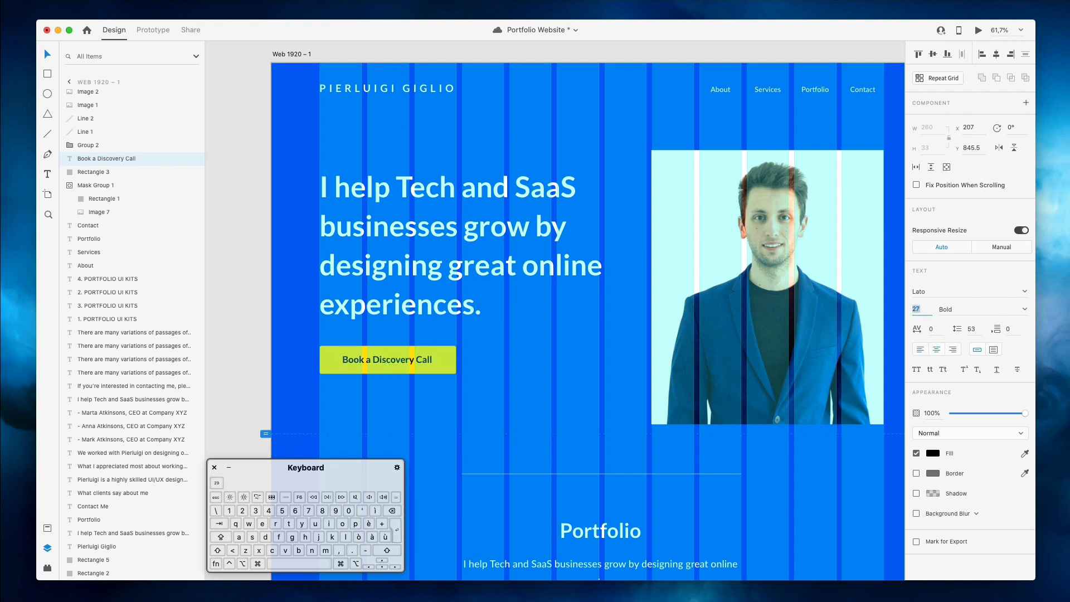
Copy the whole button and paste it below the message box
click(445, 360)
shift+click(417, 362)
key(super+c)
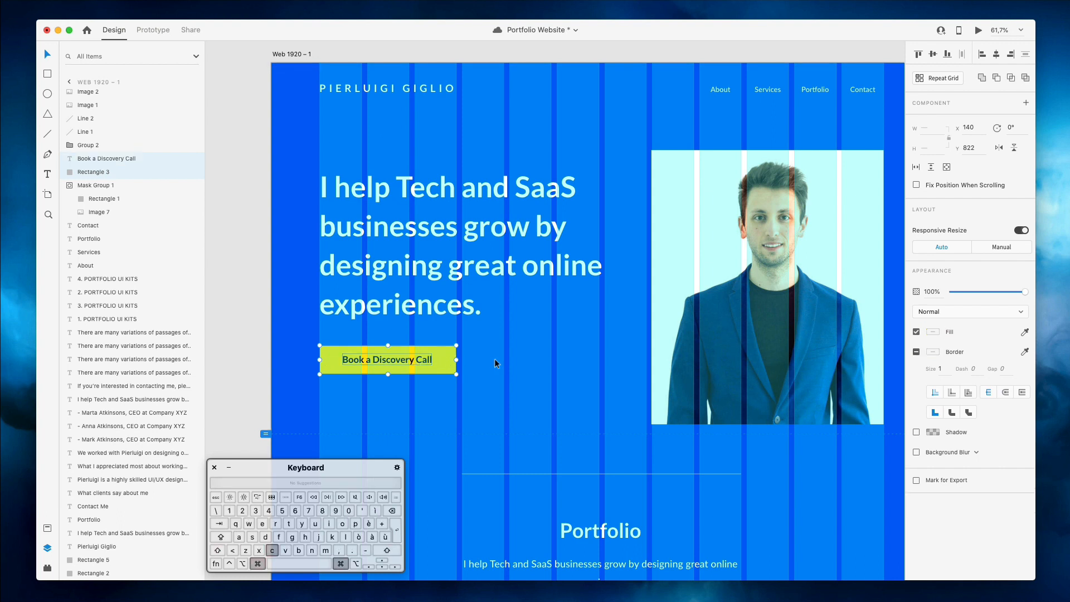
scroll(493, 364, down, 20)
scroll(494, 364, right, 3)
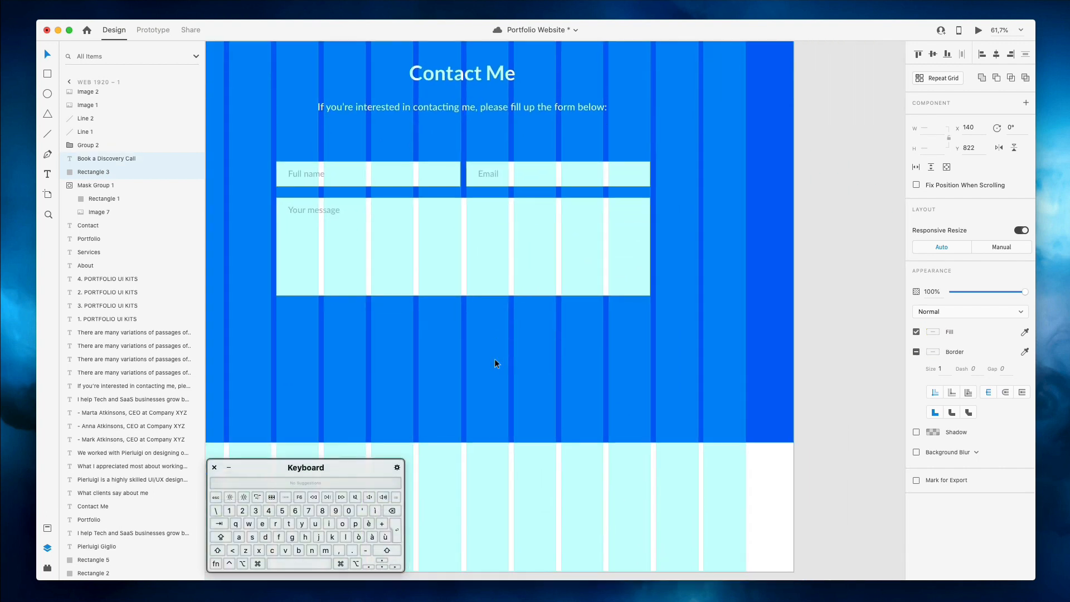
key(super+v)
drag(489, 312, 572, 332)
click(591, 353)
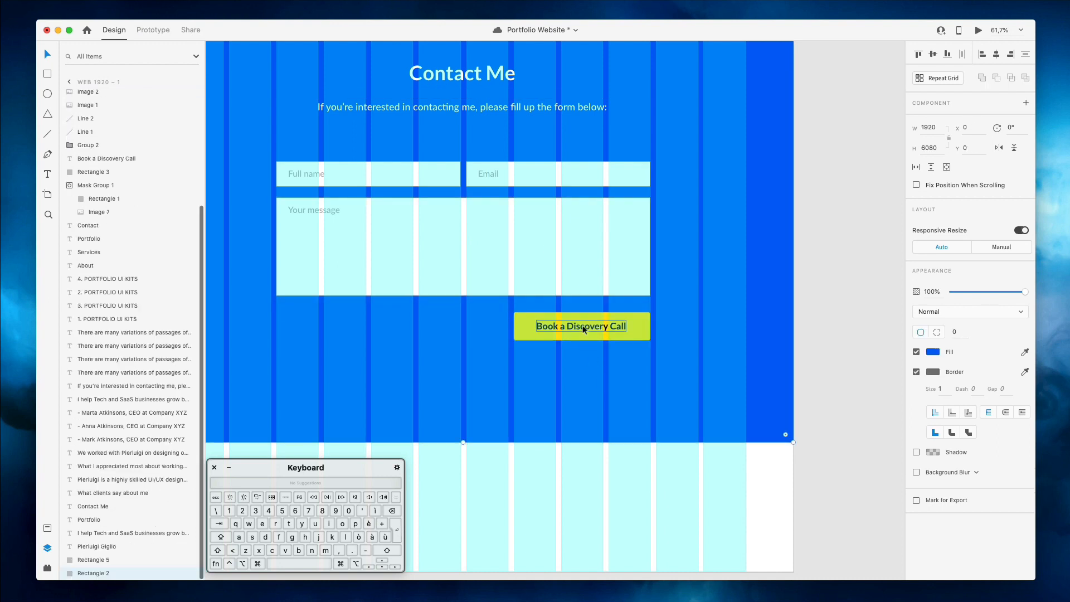
Change the pasted button's label to 'Send Message'
double_click(584, 329)
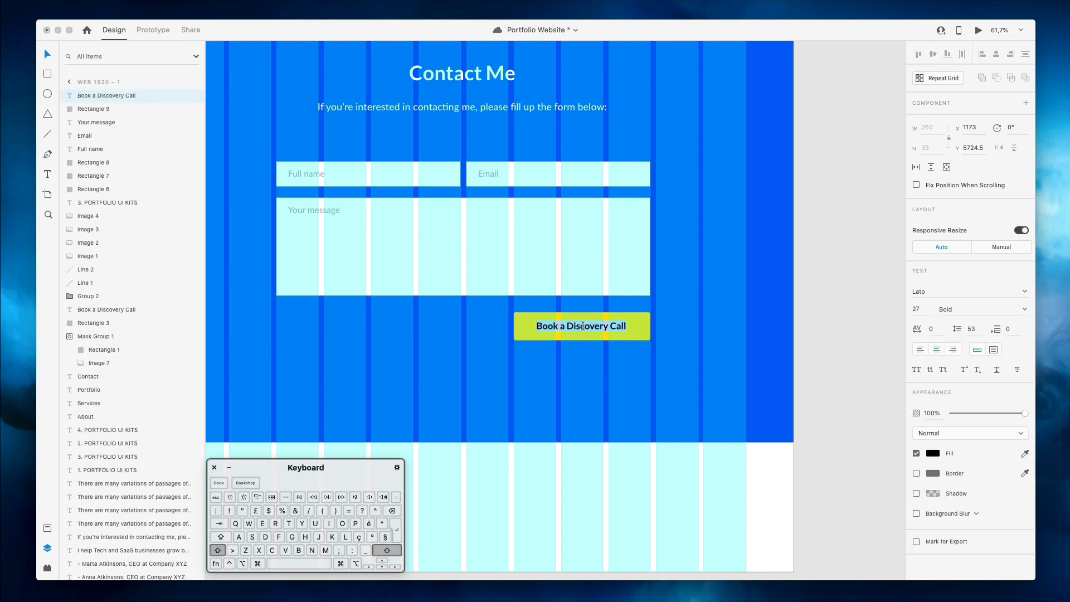
text(Send Mesa)
key(BackSpace)
text(sg)
key(BackSpace)
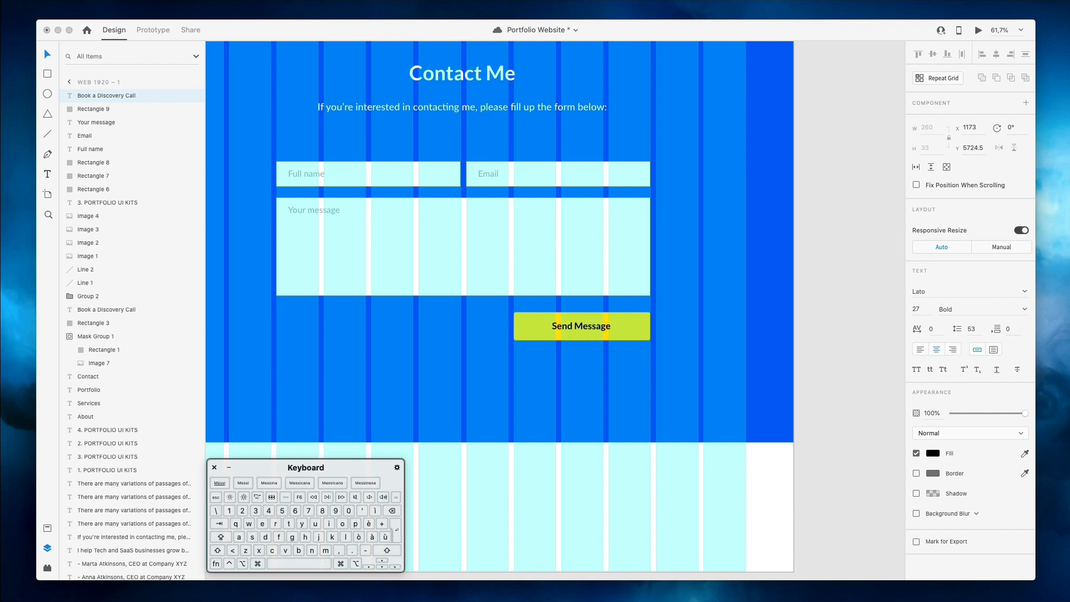
click(653, 320)
click(653, 323)
scroll(653, 325, down, 2)
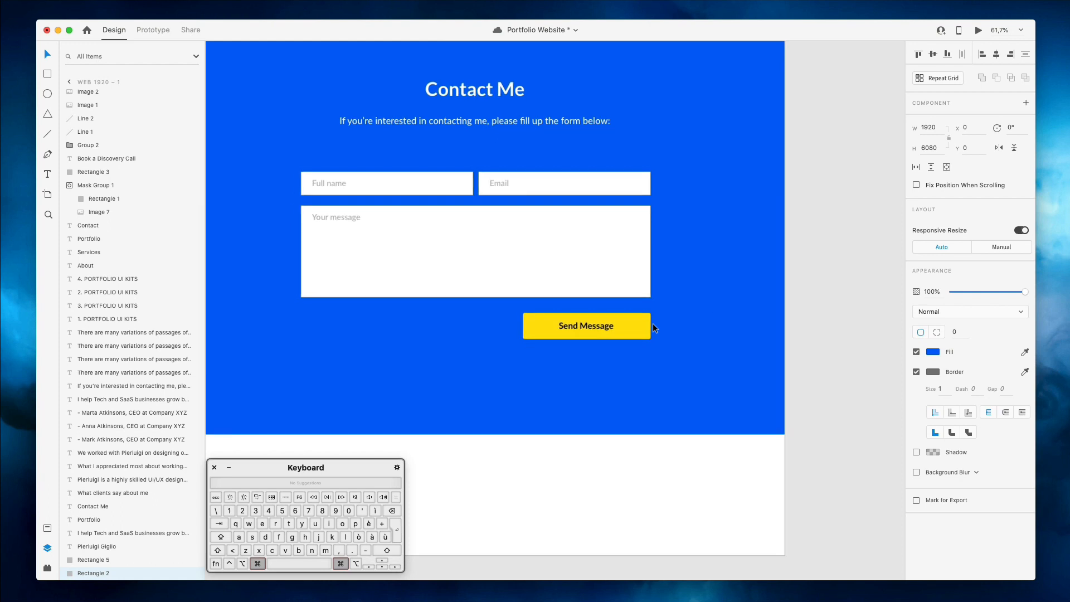
Lock the blue contact background rectangle in place
scroll(653, 324, down, 2)
click(838, 272)
scroll(803, 273, down, 2)
scroll(802, 273, left, 1)
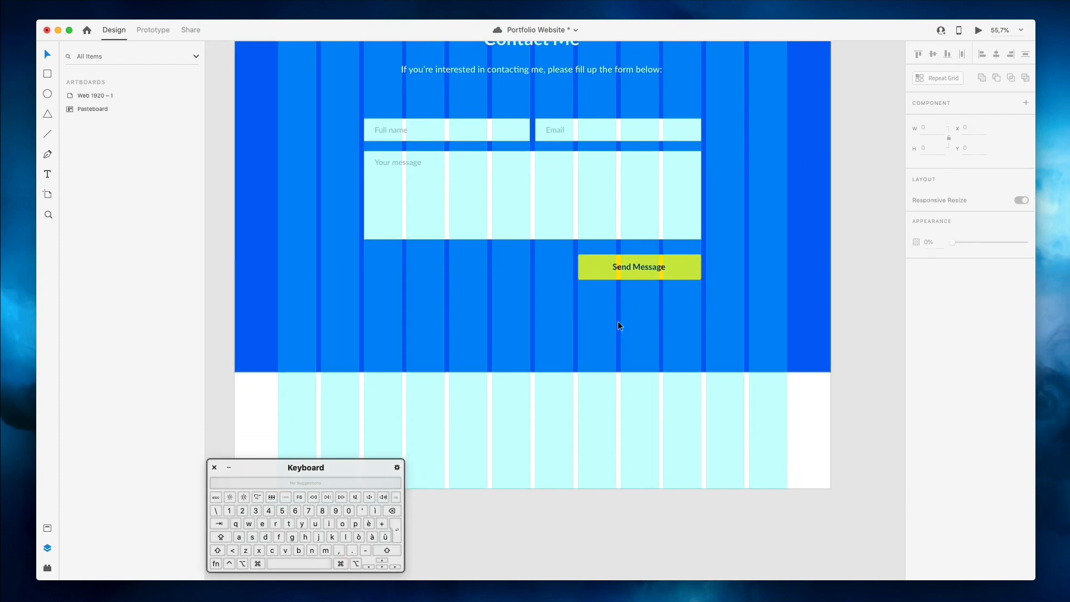
scroll(619, 326, up, 3)
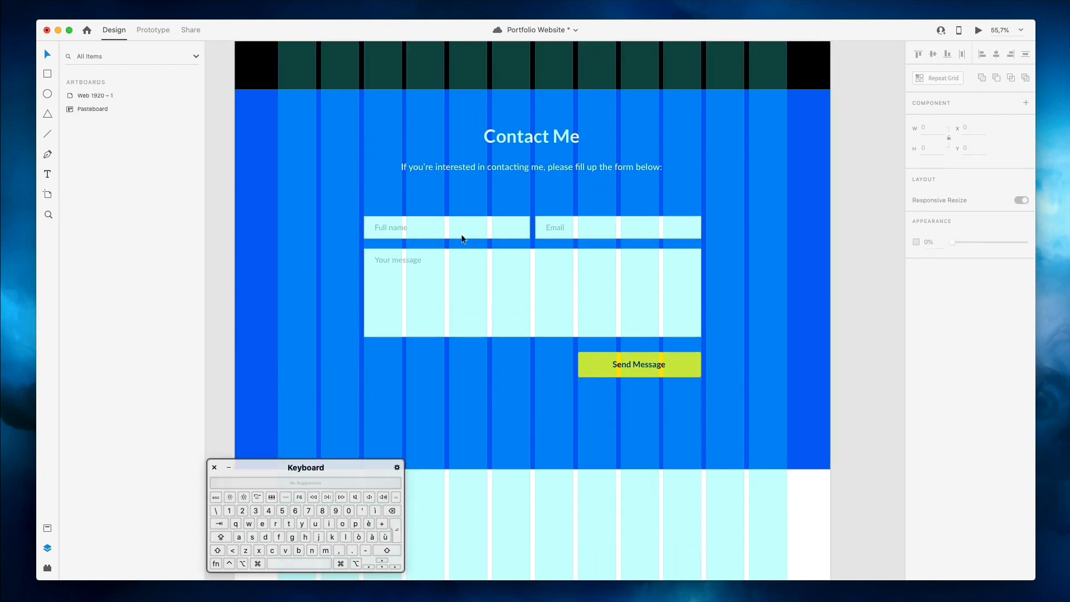
click(606, 236)
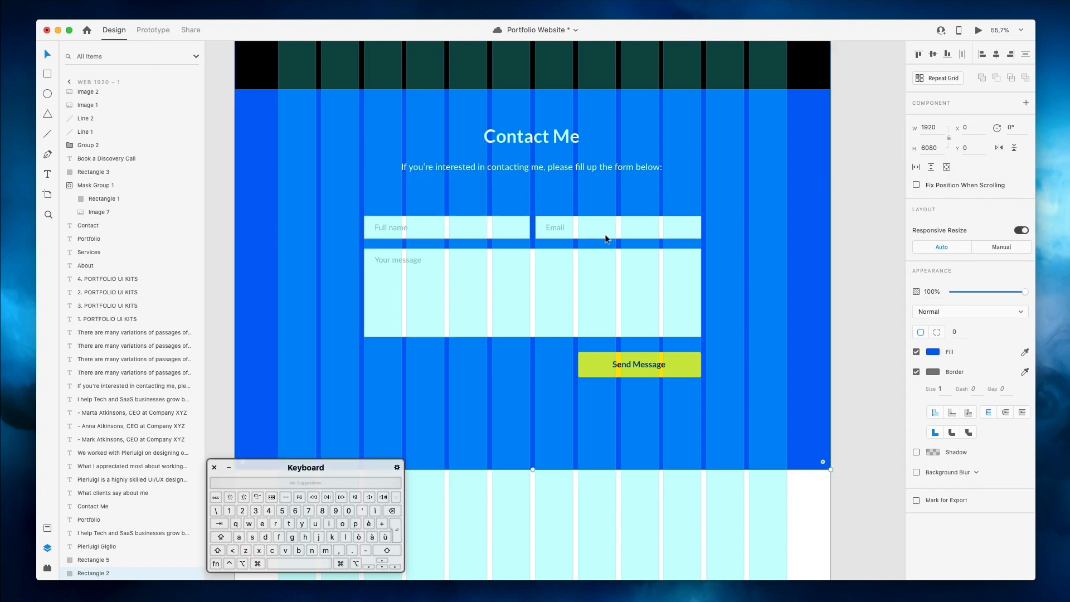
right_click(722, 238)
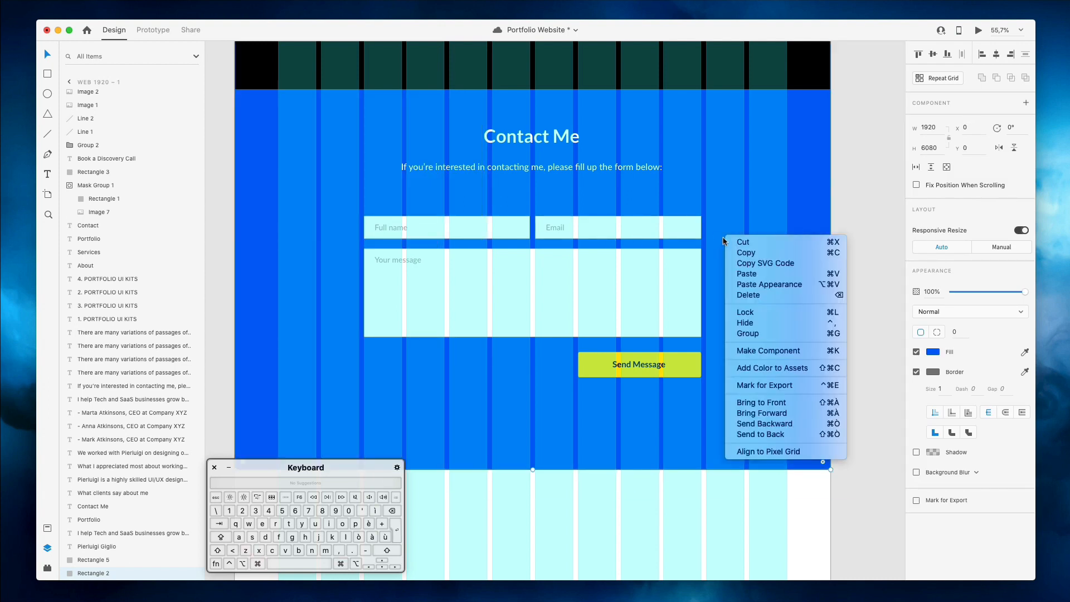
click(745, 312)
Nudge the Full name and Email fields slightly with the arrow keys
drag(731, 208, 373, 236)
key(Up)
key(Up)
key(Up)
key(Up)
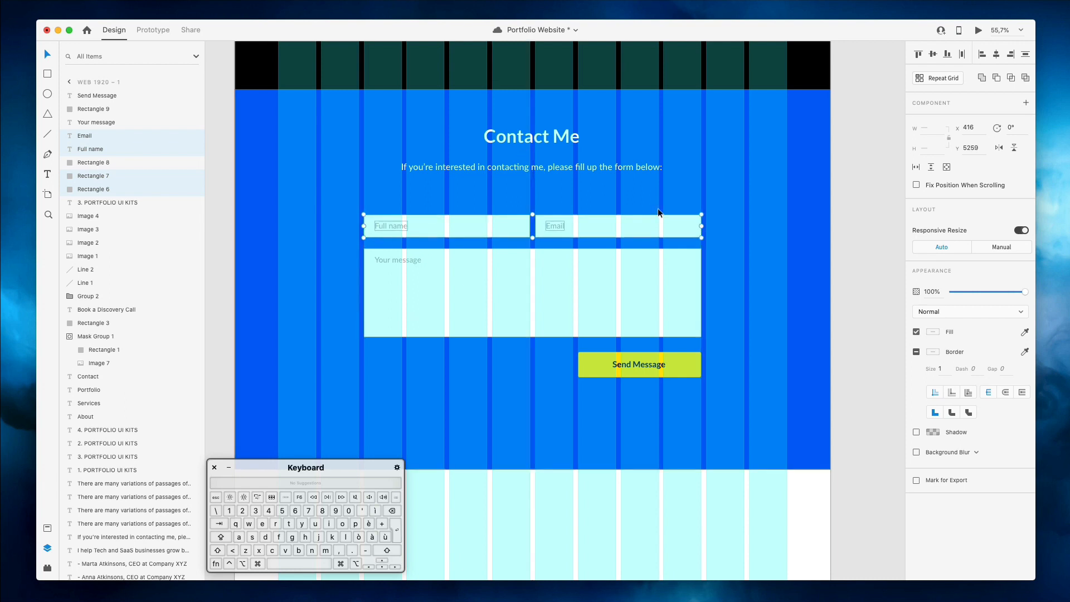
key(Down)
key(Down)
key(Down)
click(757, 231)
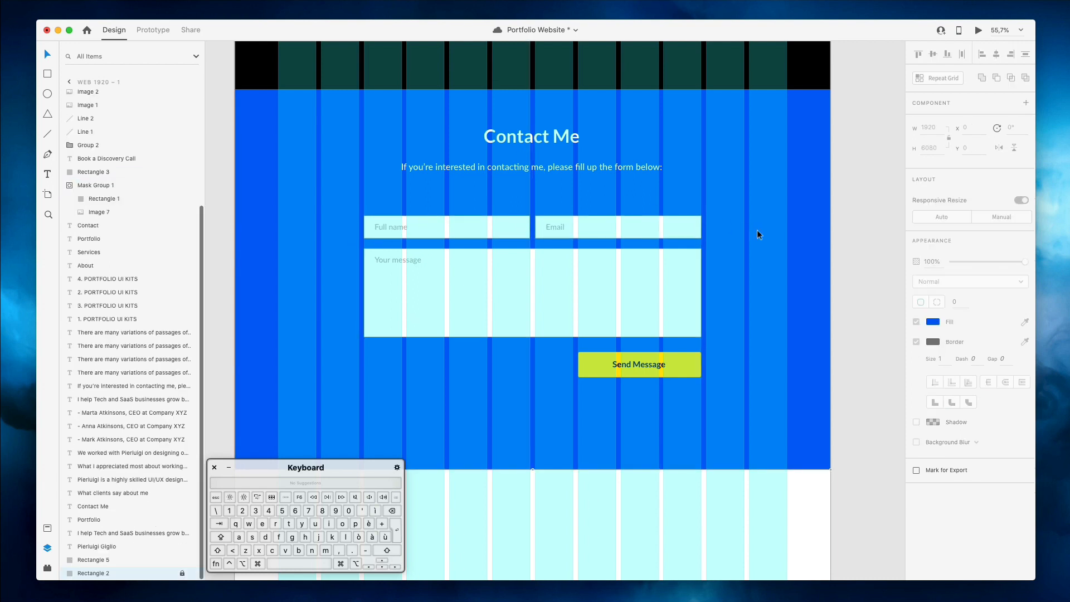
scroll(757, 230, down, 3)
scroll(507, 162, up, 3)
Make a trial copy of the subtitle below the form, turn it black, then delete it
drag(506, 161, 460, 400)
drag(482, 441, 483, 442)
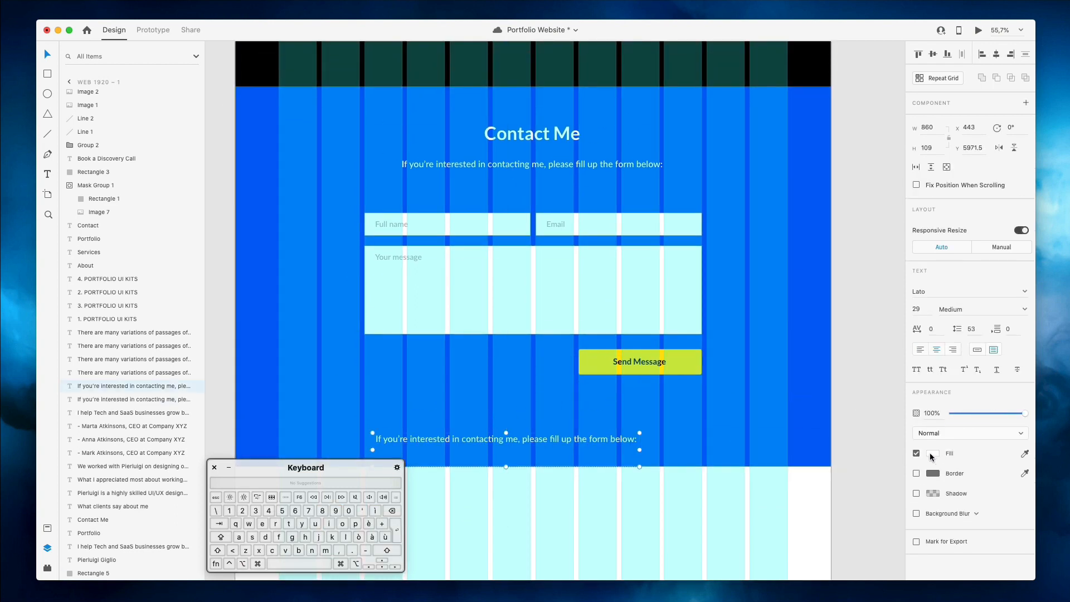
click(930, 456)
drag(861, 444, 614, 582)
click(637, 450)
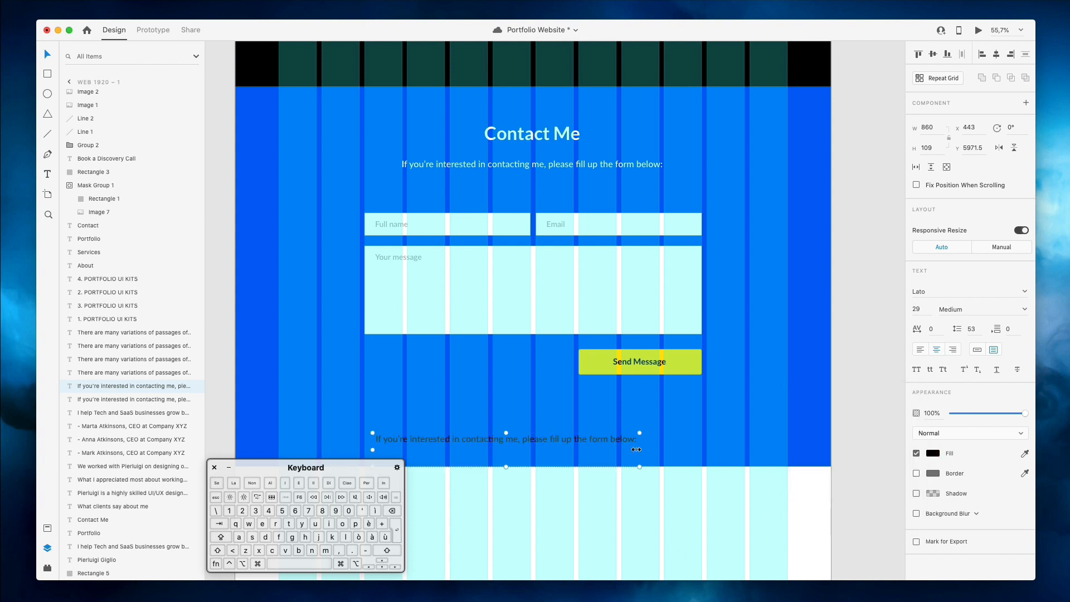
click(563, 413)
drag(561, 410, 533, 465)
key(Delete)
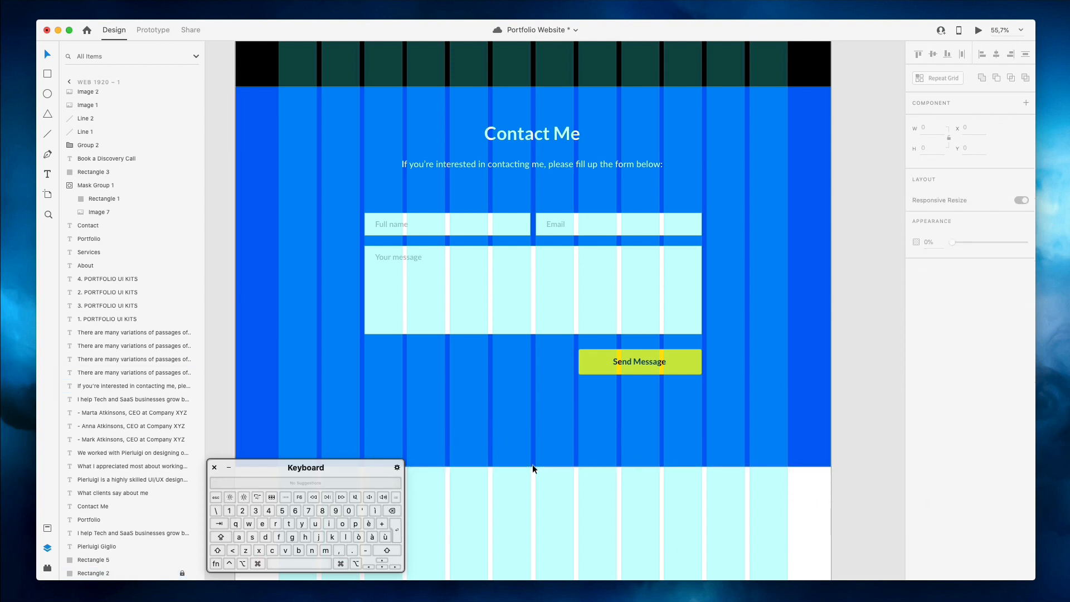
scroll(533, 466, up, 16)
scroll(533, 464, up, 20)
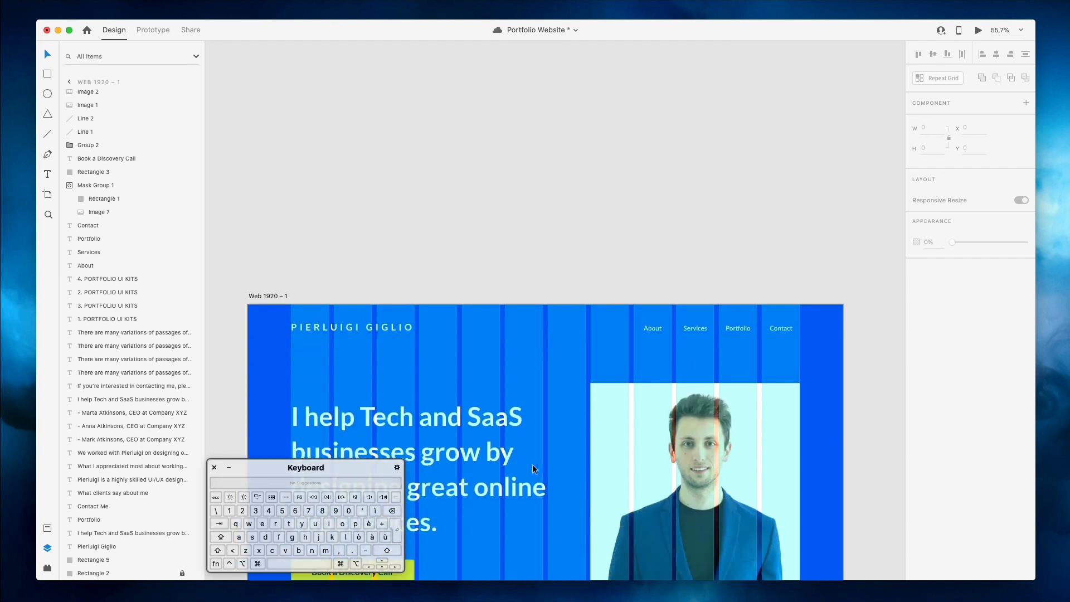
Paste copies of the header name and nav links into the footer and make them black
click(302, 287)
drag(302, 287, 790, 318)
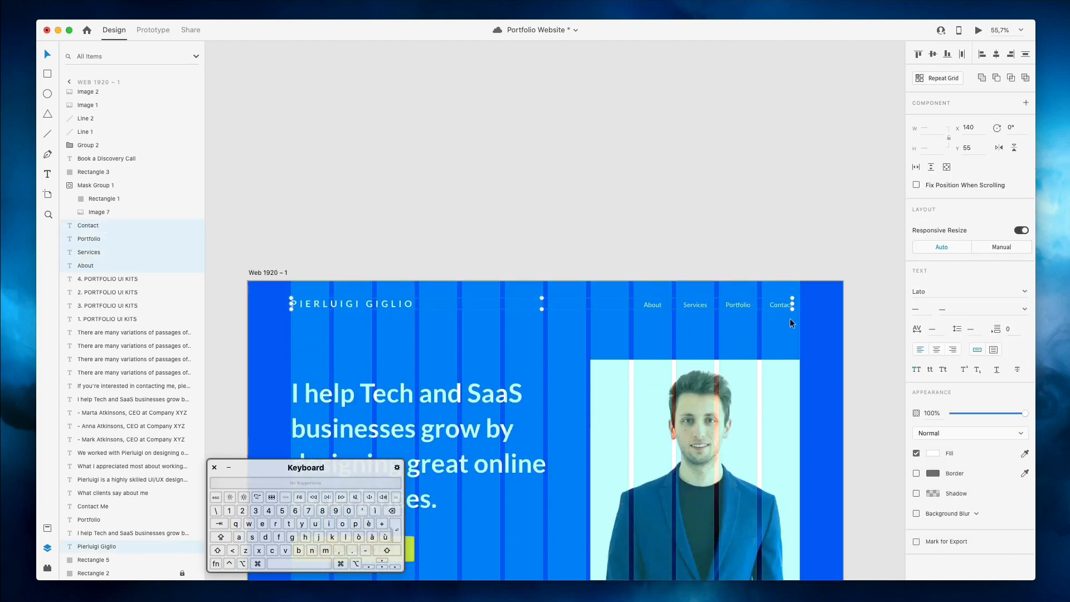
scroll(765, 315, down, 10)
scroll(765, 315, down, 15)
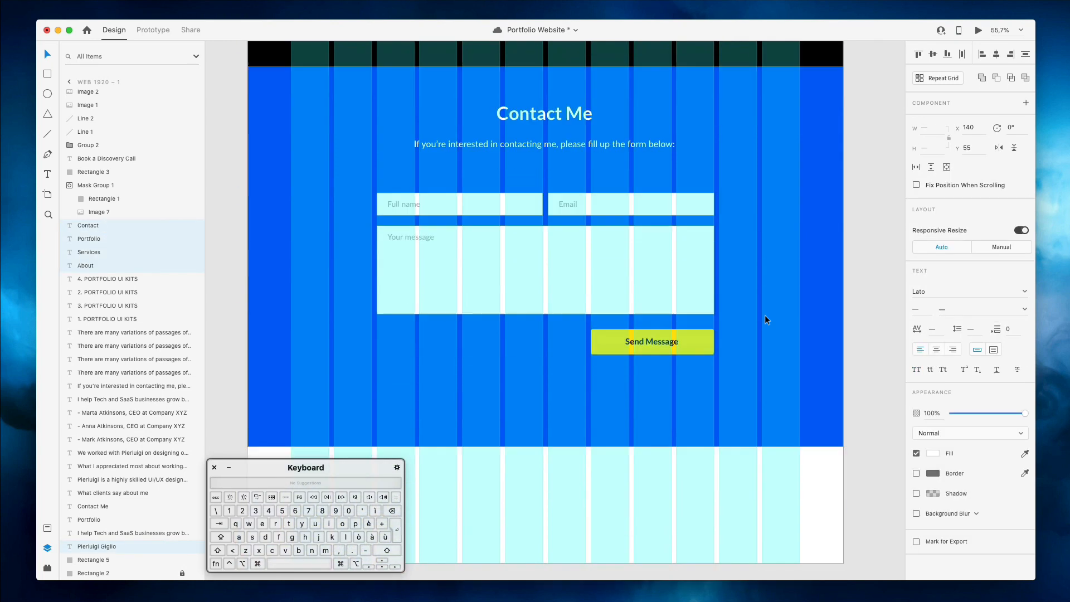
scroll(764, 319, up, 3)
key(ctrl+v)
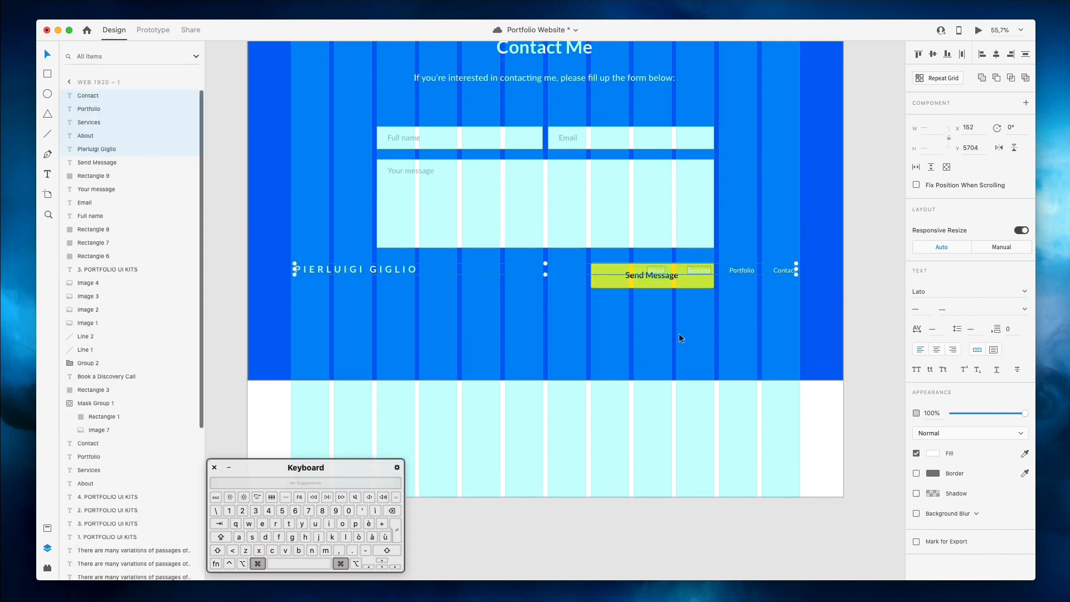
drag(362, 268, 362, 412)
click(932, 453)
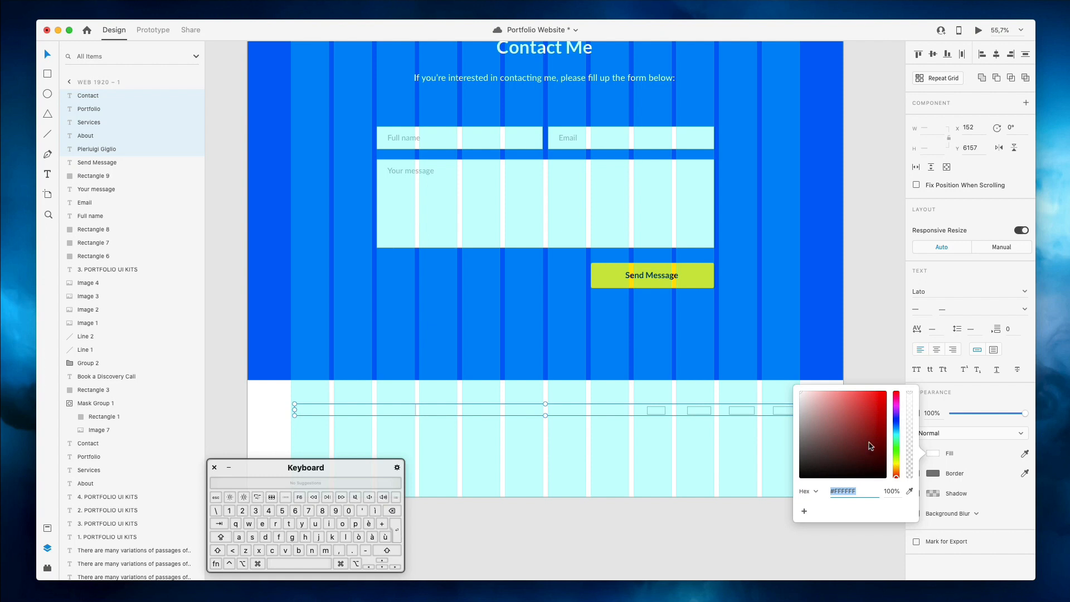
click(825, 485)
click(550, 491)
Adjust the five footer texts' position, then zoom to fit and select the Web 1920 – 1 artboard
drag(283, 389, 778, 425)
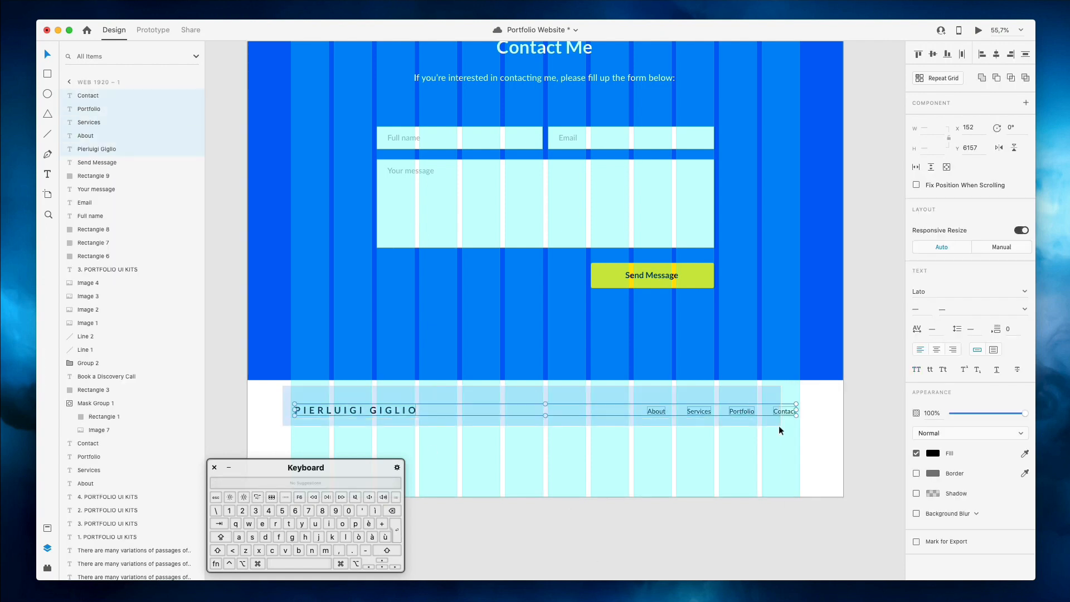
key(shift+Up)
key(shift+Up)
key(shift+Up)
key(shift+Up)
key(shift+Down)
key(shift+Down)
key(shift+Down)
key(shift+Down)
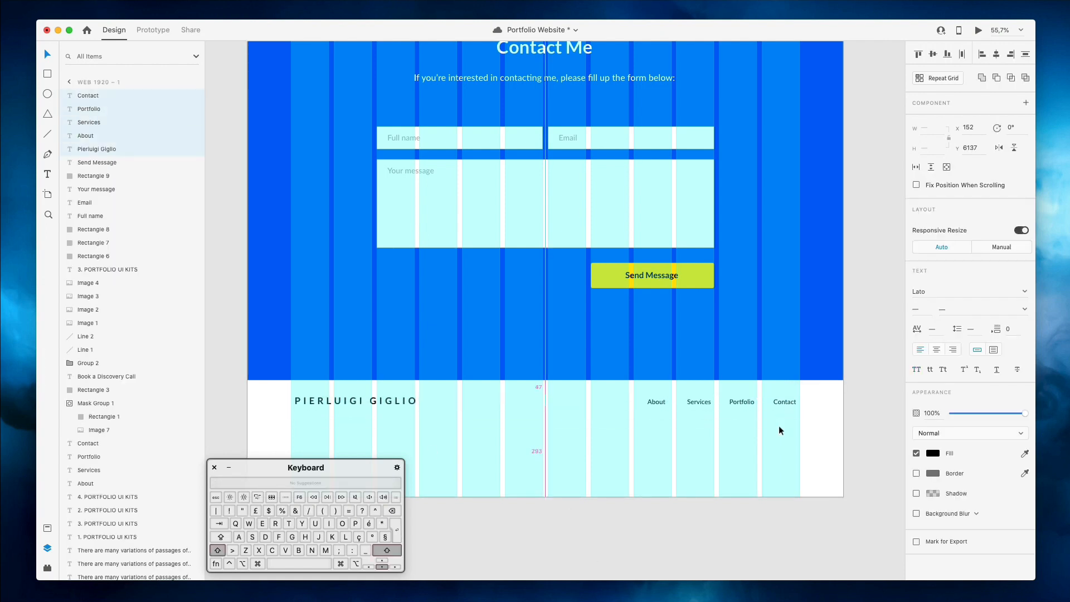
key(Escape)
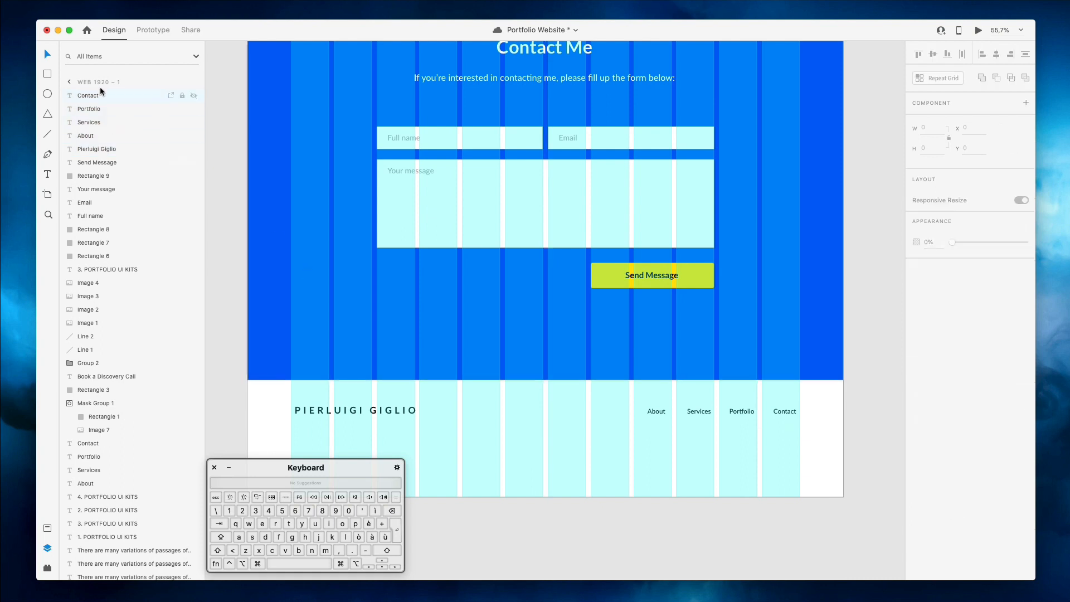
click(69, 82)
key(super+0)
click(88, 97)
Shorten the artboard so it ends just below the footer
drag(598, 539, 597, 526)
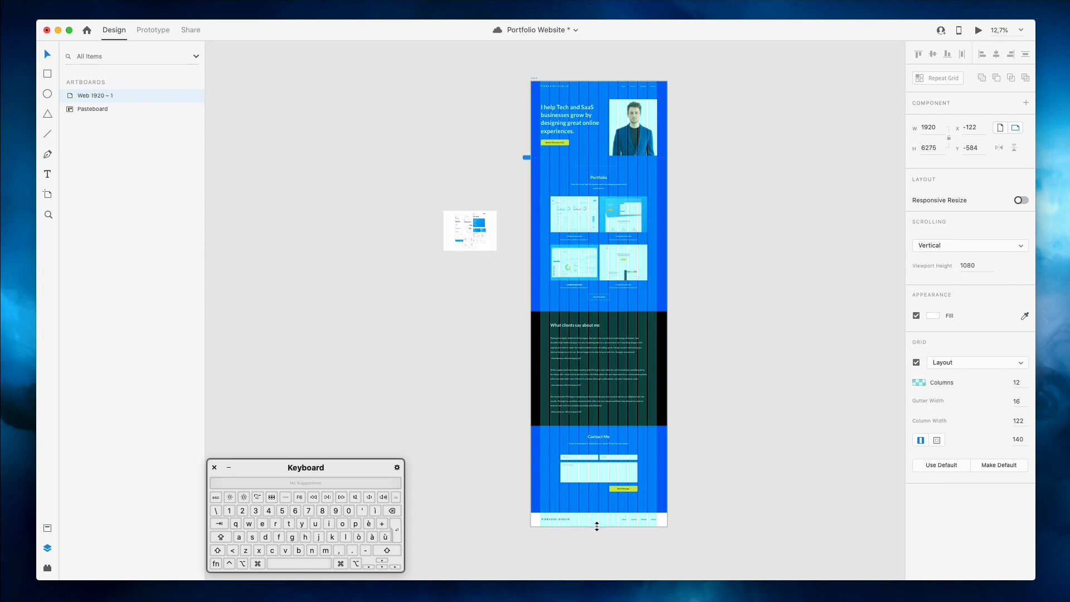
click(705, 470)
super+scroll(704, 470, up, 5)
super+scroll(705, 470, up, 1)
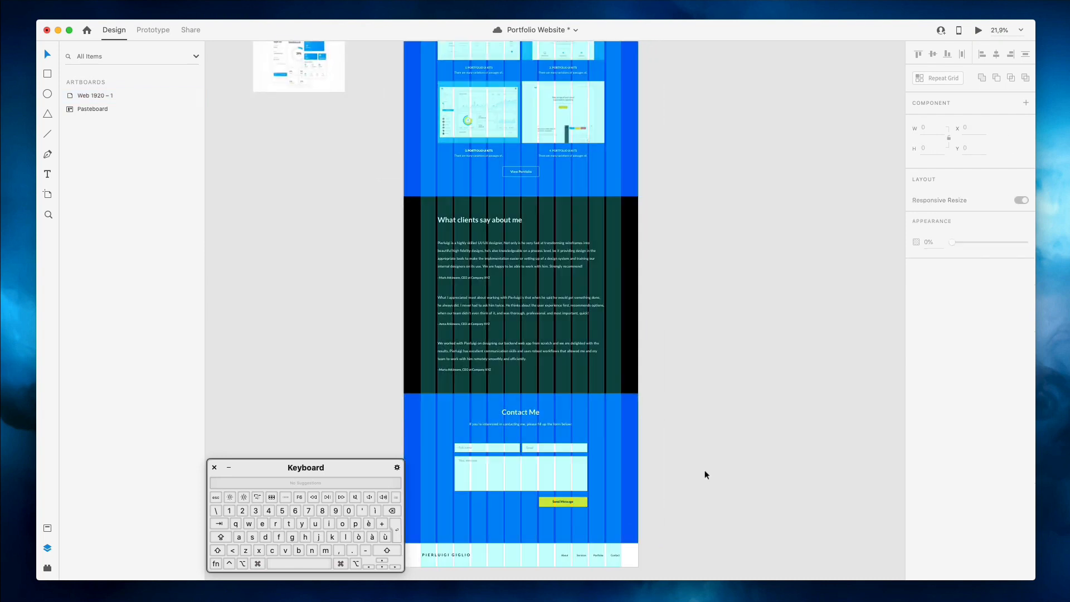
scroll(704, 469, down, 3)
Extend the dark testimonials band downward and shift the contact form down to match
click(512, 354)
drag(442, 312, 647, 448)
key(shift+Down)
key(shift+Down)
key(shift+Down)
key(shift+Down)
key(shift+Down)
key(shift+Down)
key(shift+Down)
key(shift+Down)
key(shift+Down)
key(shift+Down)
key(shift+Down)
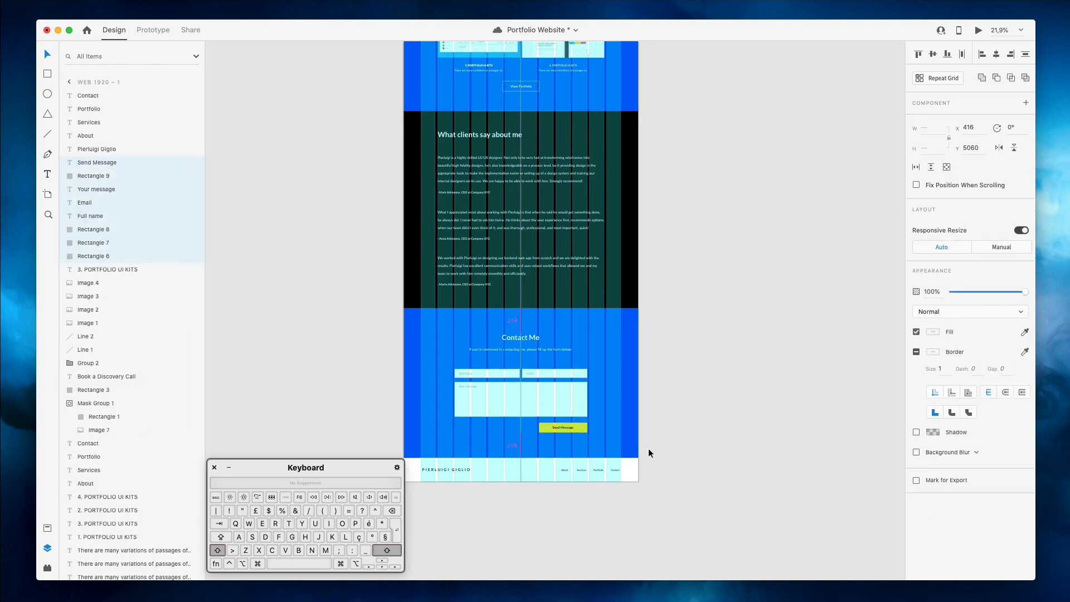
click(566, 289)
click(539, 306)
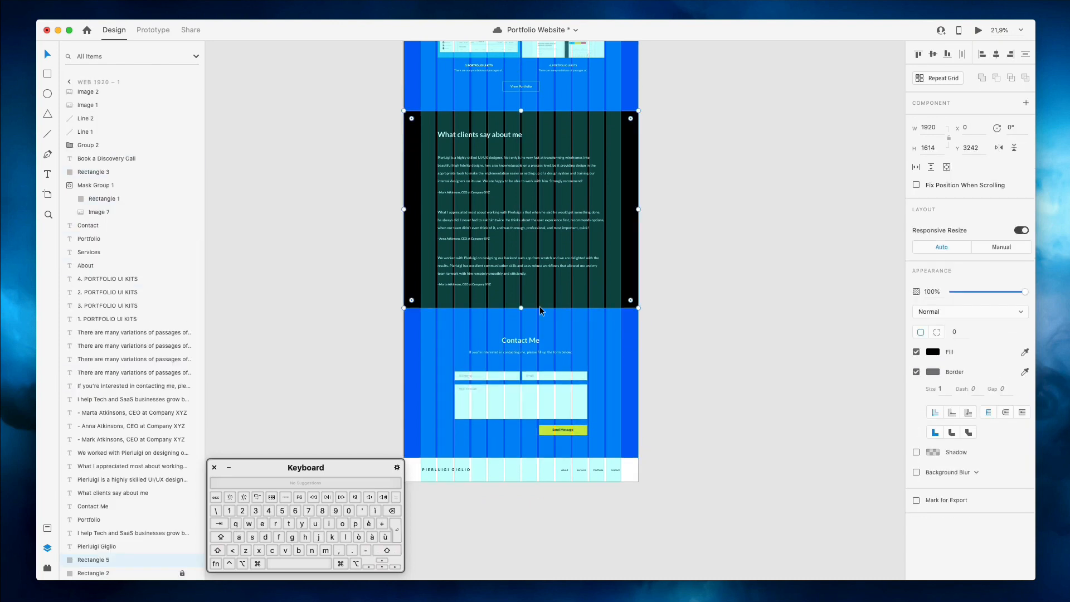
drag(521, 308, 524, 319)
drag(450, 364, 617, 433)
key(Down)
key(Down)
key(Down)
key(Down)
key(Down)
key(Down)
key(Down)
key(Down)
key(Down)
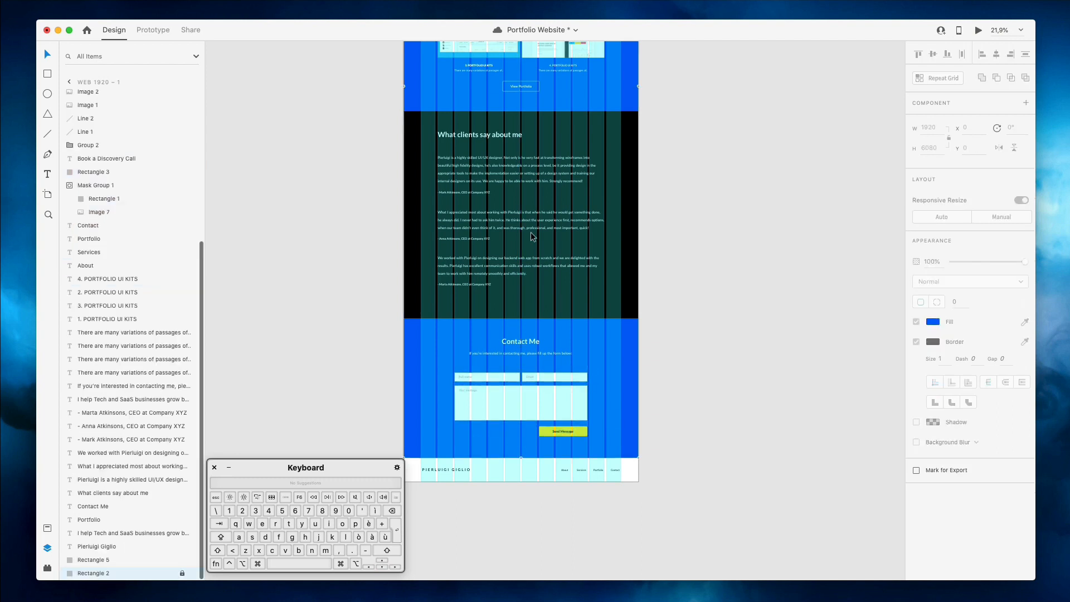
Move the testimonial heading and quotes down, leaving the black rectangle in place
drag(366, 120, 661, 306)
drag(665, 229, 629, 248)
key(shift+Down)
key(shift+Down)
key(shift+Down)
key(shift+Down)
key(shift+Down)
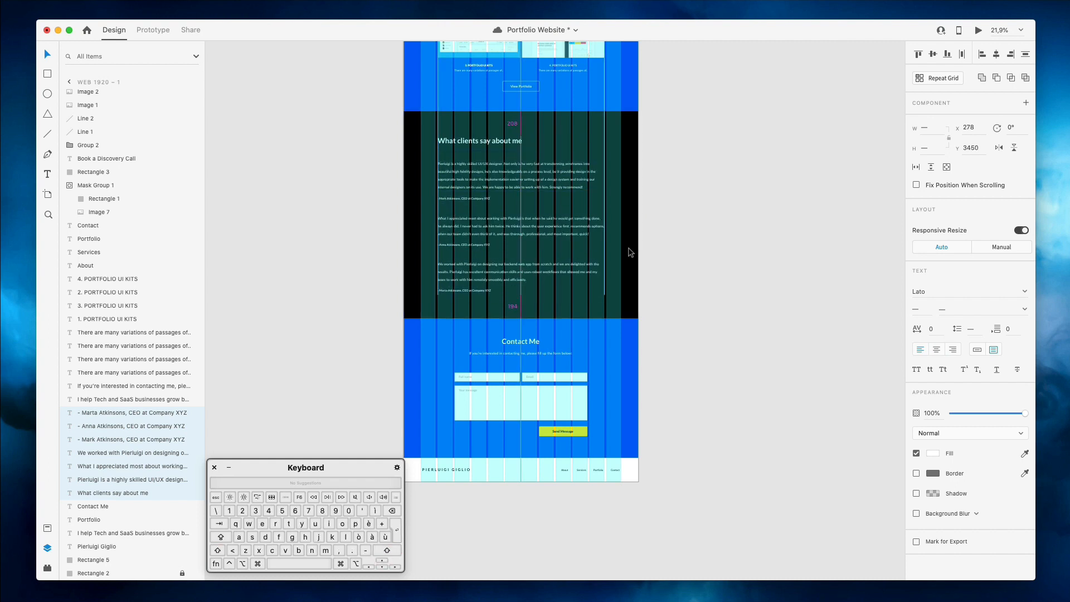
click(677, 261)
Delete the stray thumbnail group on the pasteboard
scroll(678, 262, up, 5)
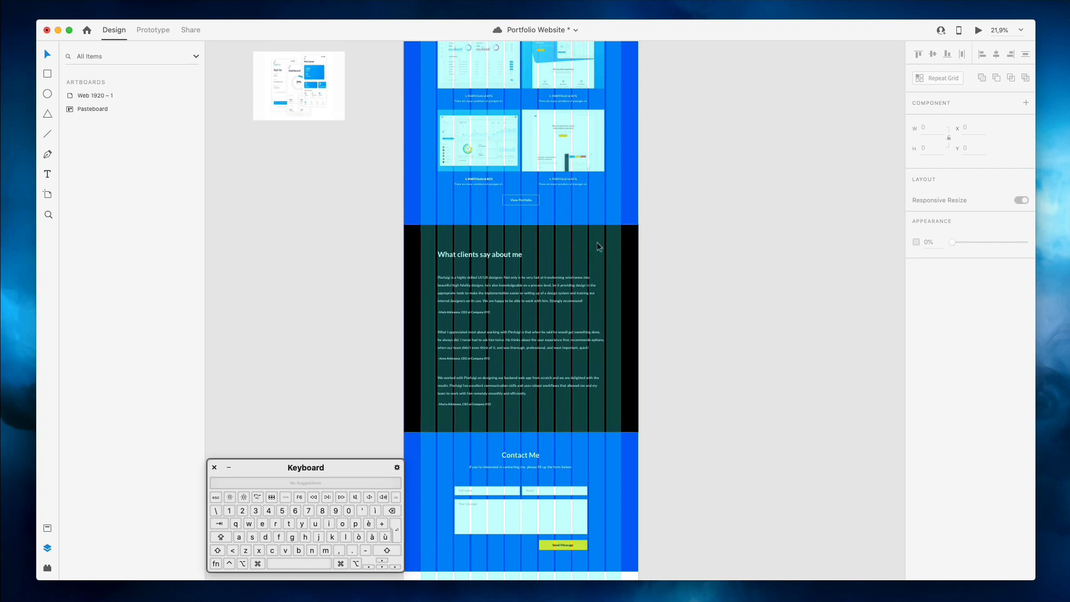
scroll(591, 236, up, 3)
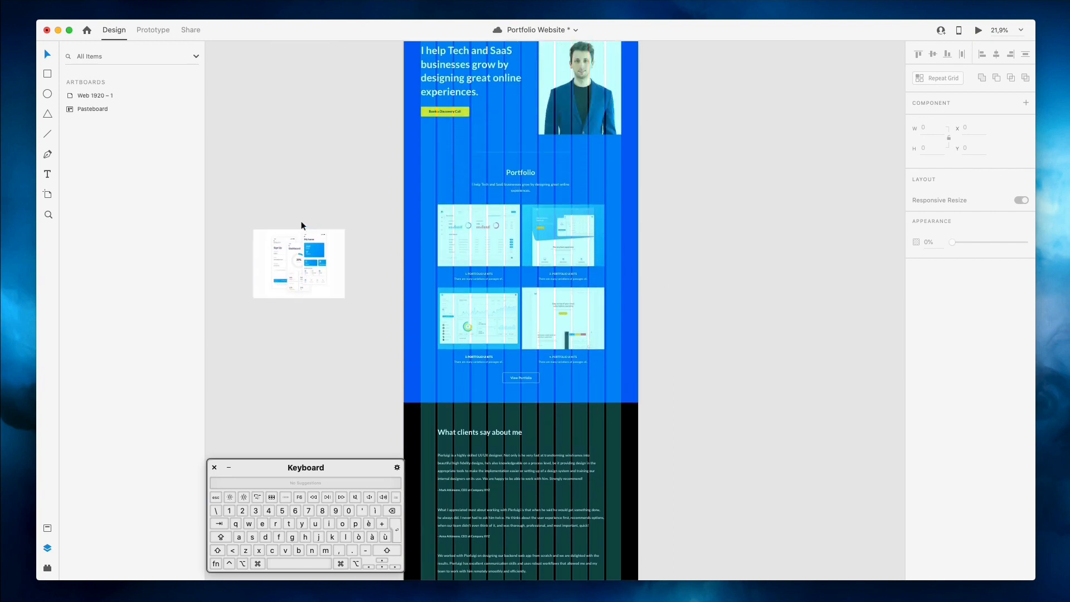
drag(246, 210, 363, 314)
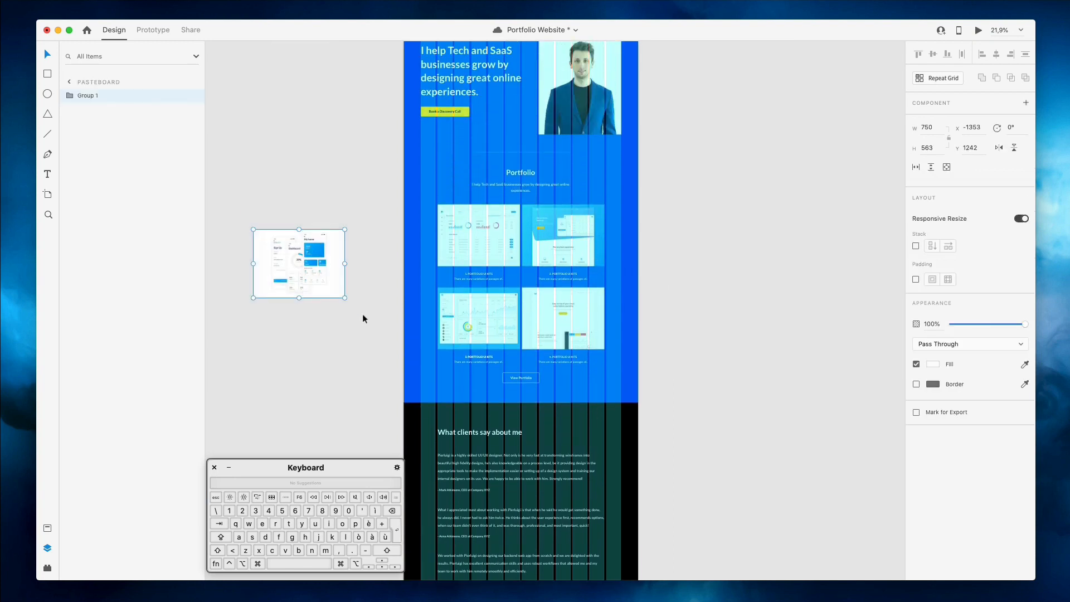
key(Delete)
scroll(338, 206, up, 3)
scroll(337, 206, right, 2)
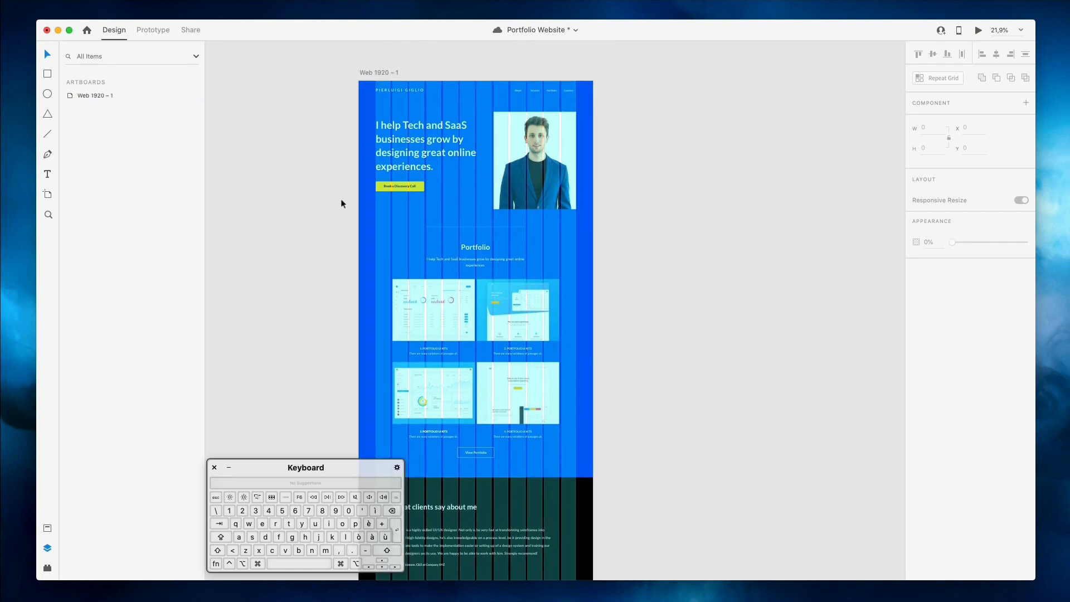
Hide the column layout grid on the Web 1920 – 1 artboard
click(71, 97)
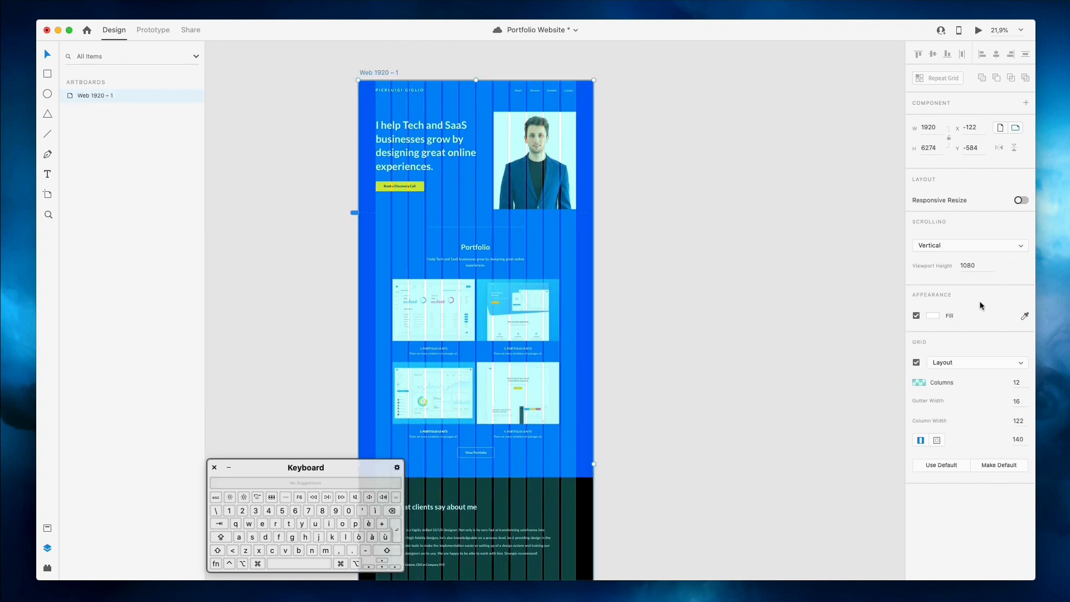
click(915, 364)
scroll(637, 191, down, 1)
scroll(636, 191, left, 1)
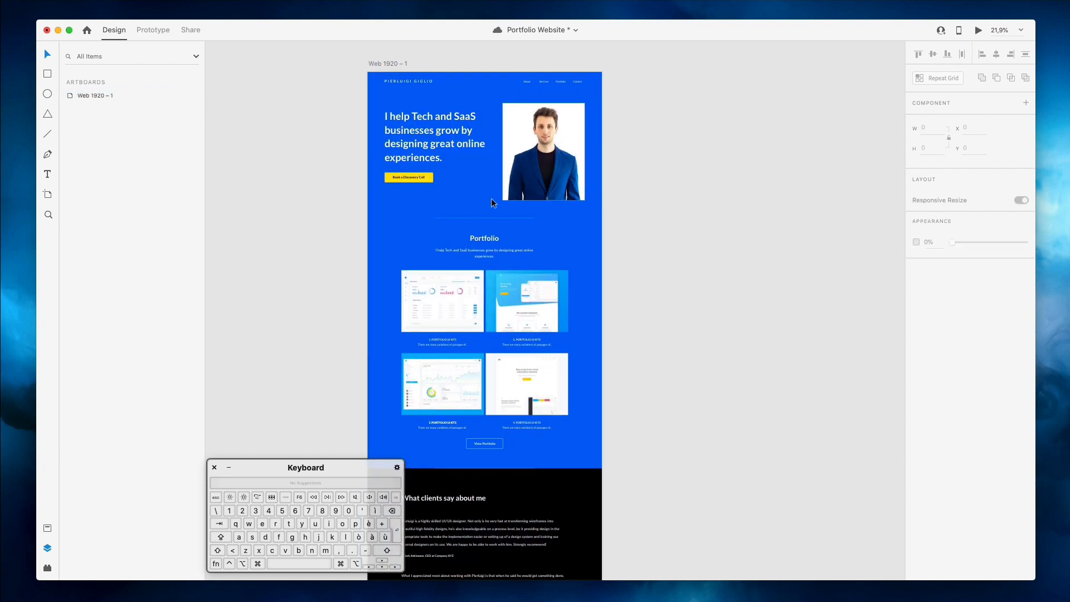
Nudge the divider line under the hero down into place
click(471, 218)
click(471, 218)
key(Down)
key(Down)
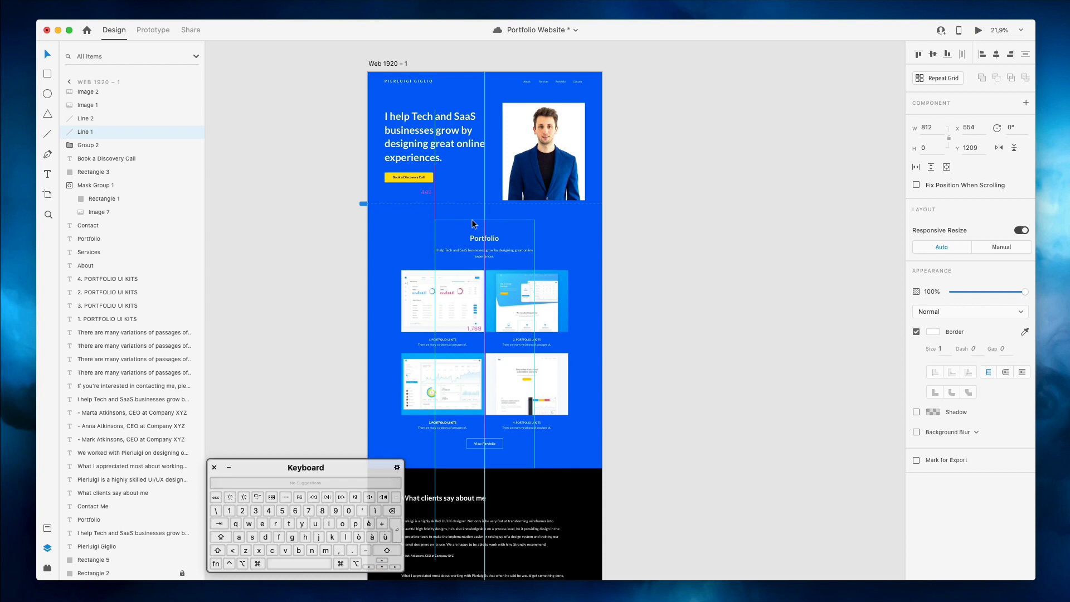
click(611, 150)
scroll(489, 103, up, 3)
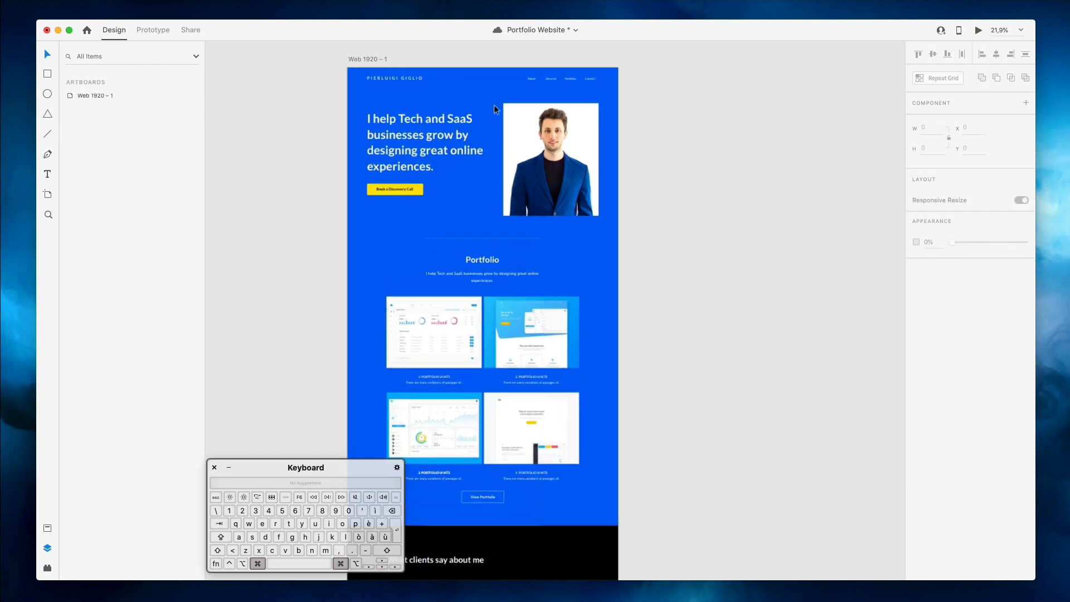
Set the hero headline font size to 82
click(415, 132)
key(Down)
key(Down)
key(Down)
key(Down)
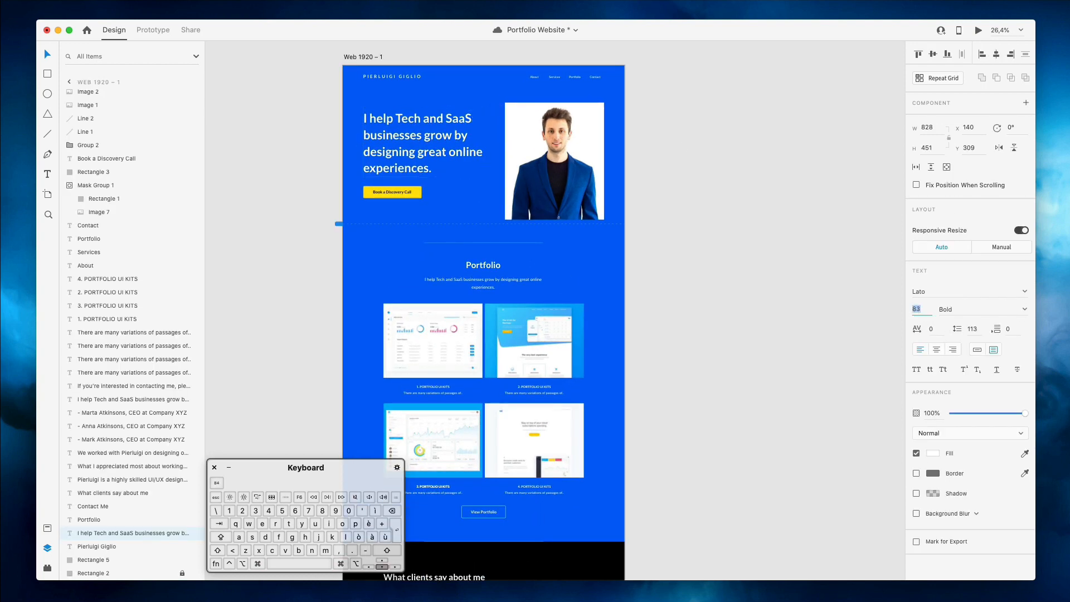
key(Up)
key(Up)
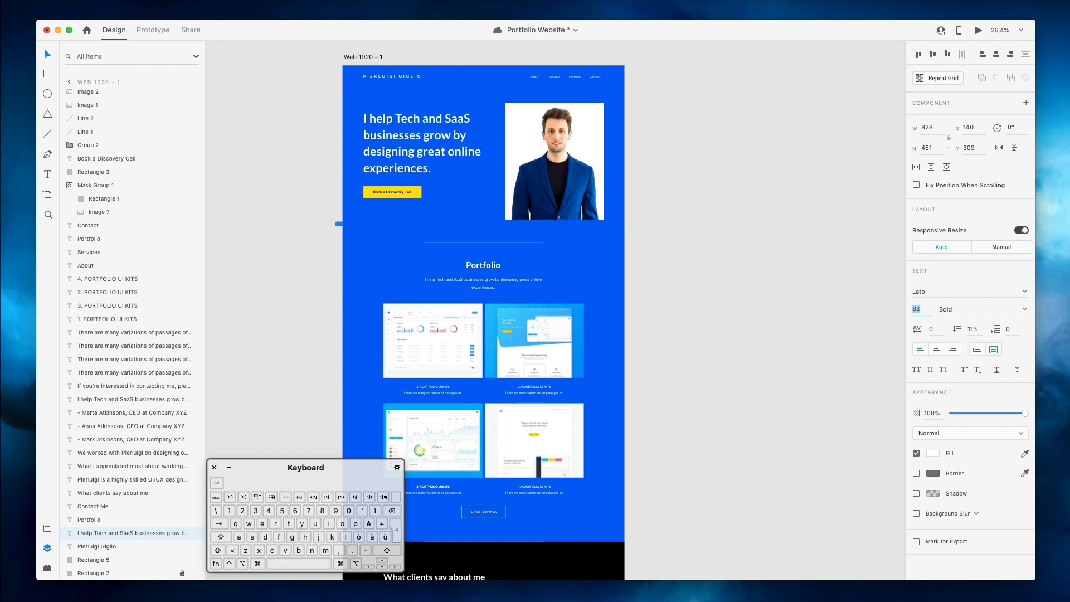
click(719, 130)
scroll(717, 136, down, 10)
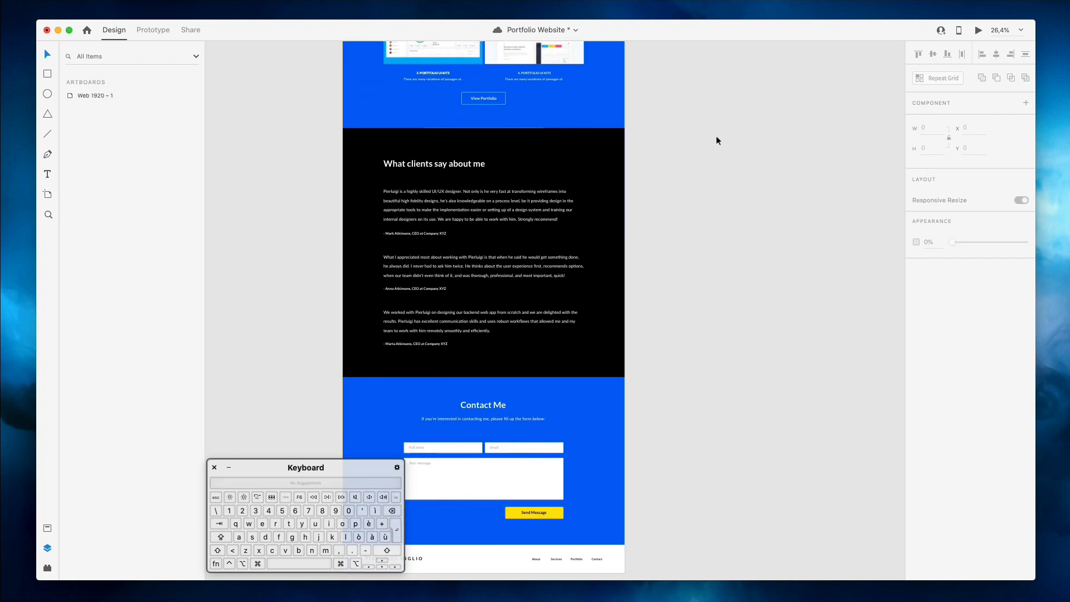
scroll(474, 243, down, 5)
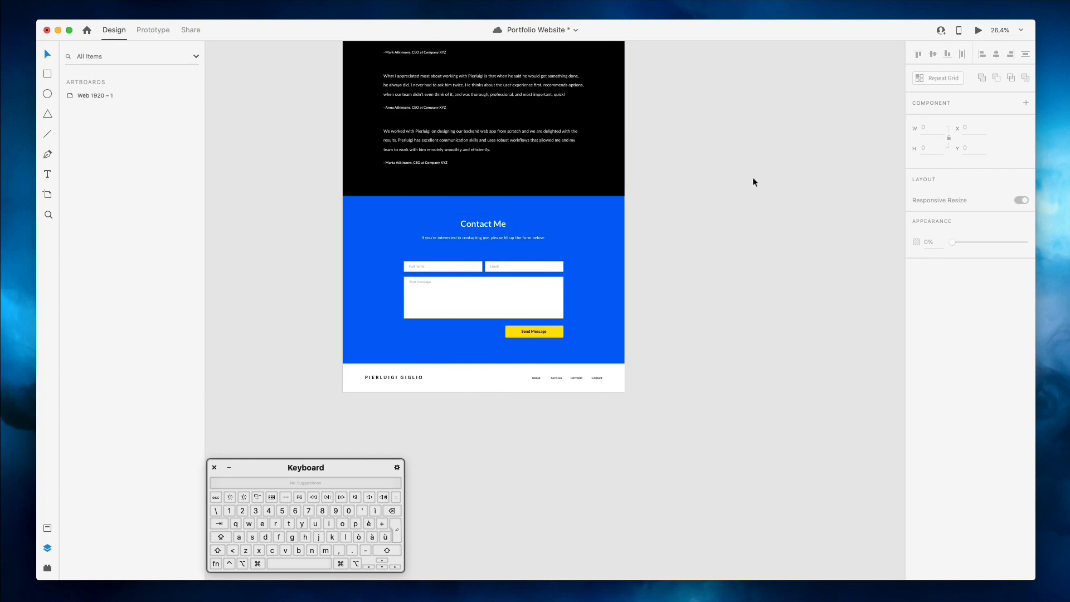
scroll(750, 180, up, 3)
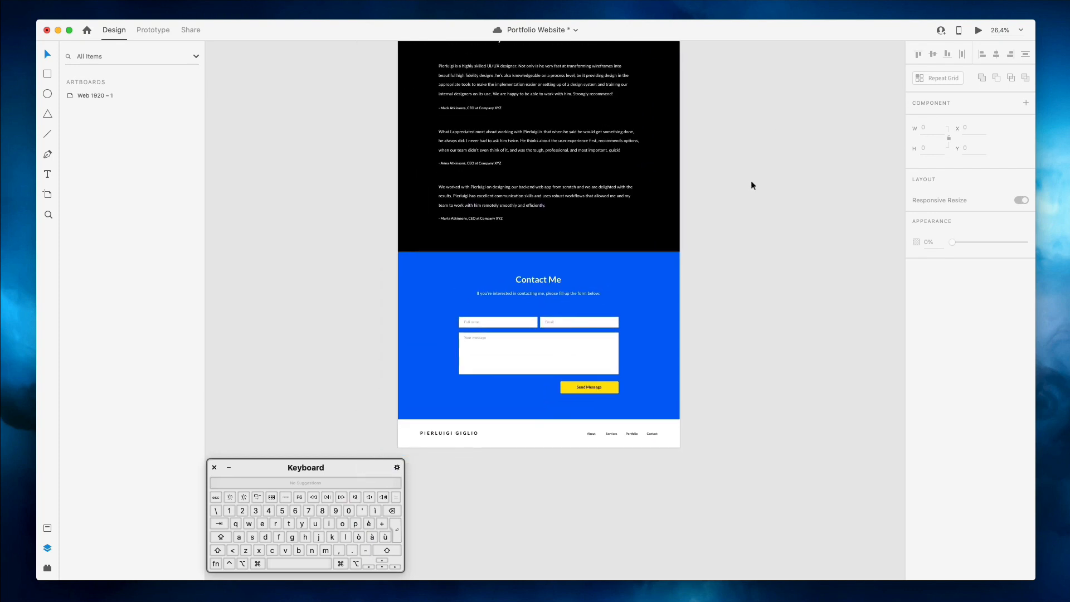
Nudge the message box up a couple of pixels
click(529, 346)
key(Up)
key(Up)
key(Up)
key(Up)
key(Up)
key(Up)
key(Up)
key(Up)
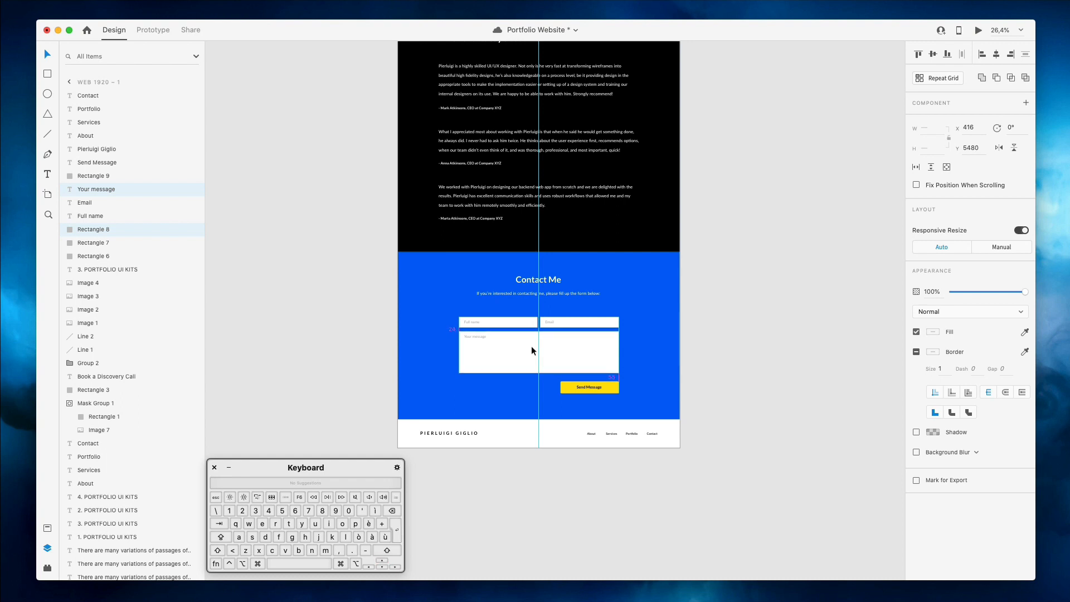
key(Up)
click(771, 312)
Frame the header at the top of the page and select the logo text
scroll(772, 312, up, 15)
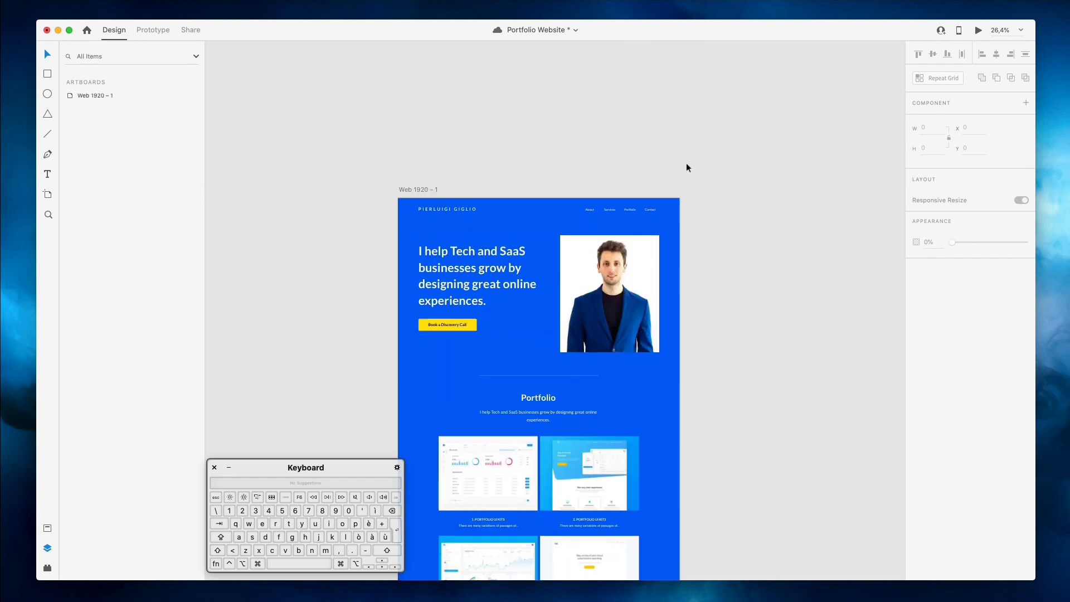
scroll(662, 226, up, 5)
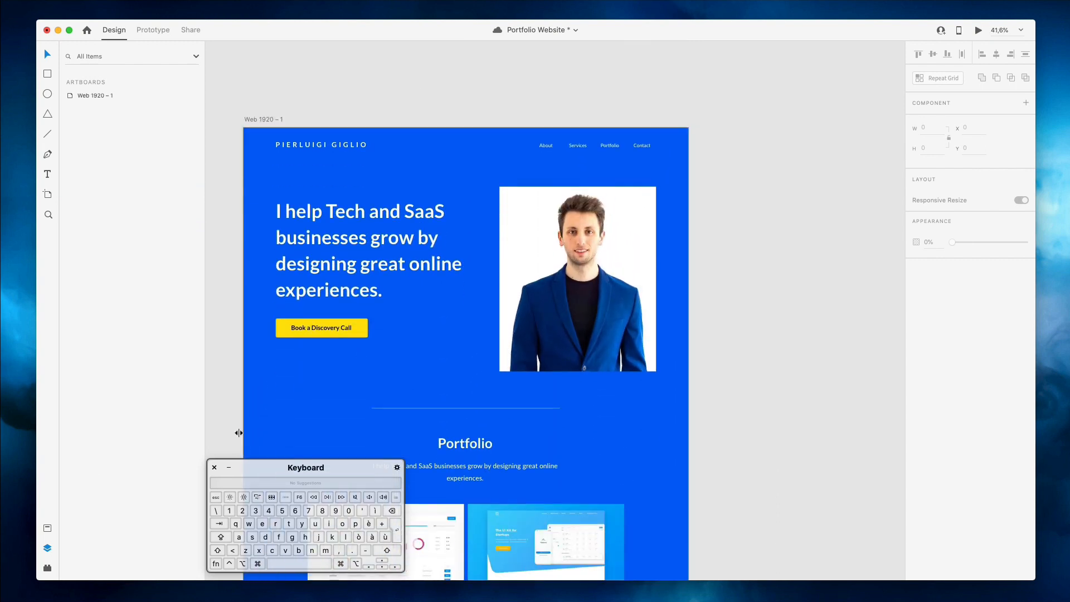
drag(344, 468, 202, 469)
scroll(398, 100, left, 3)
scroll(398, 99, down, 1)
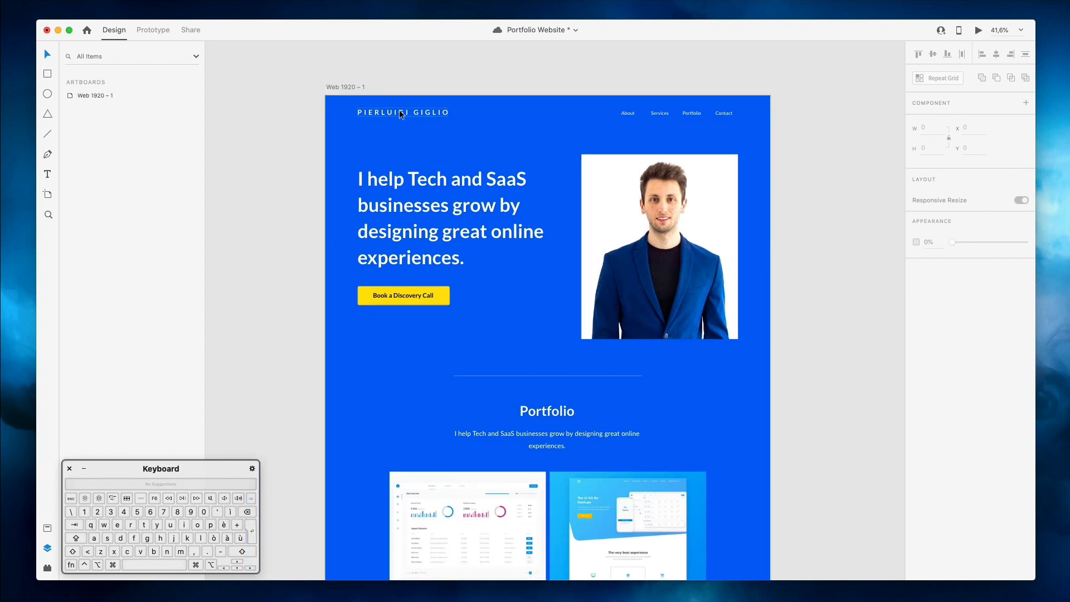
click(630, 115)
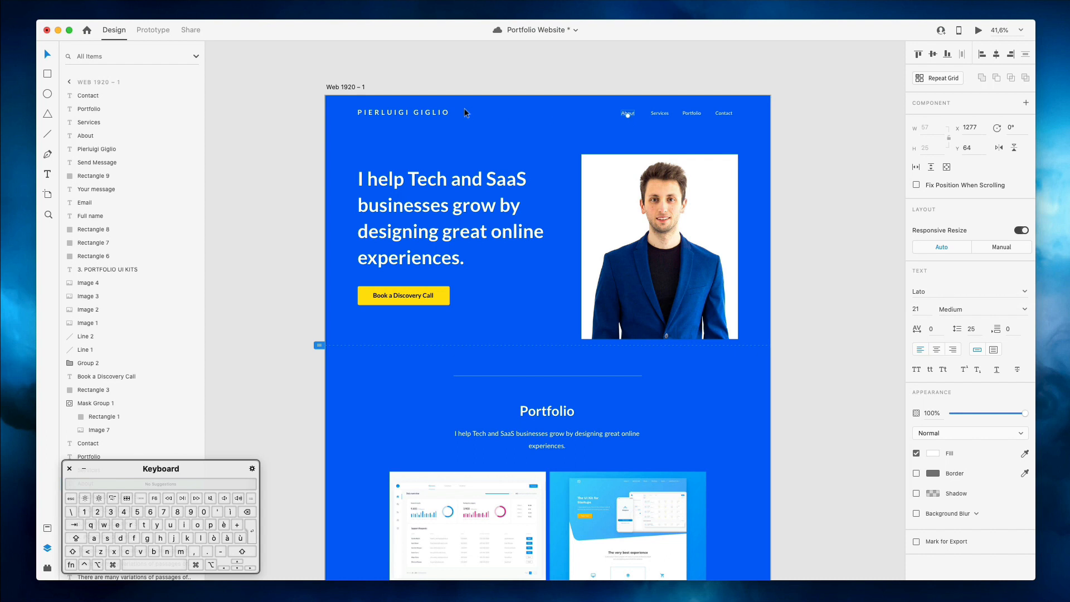
click(497, 68)
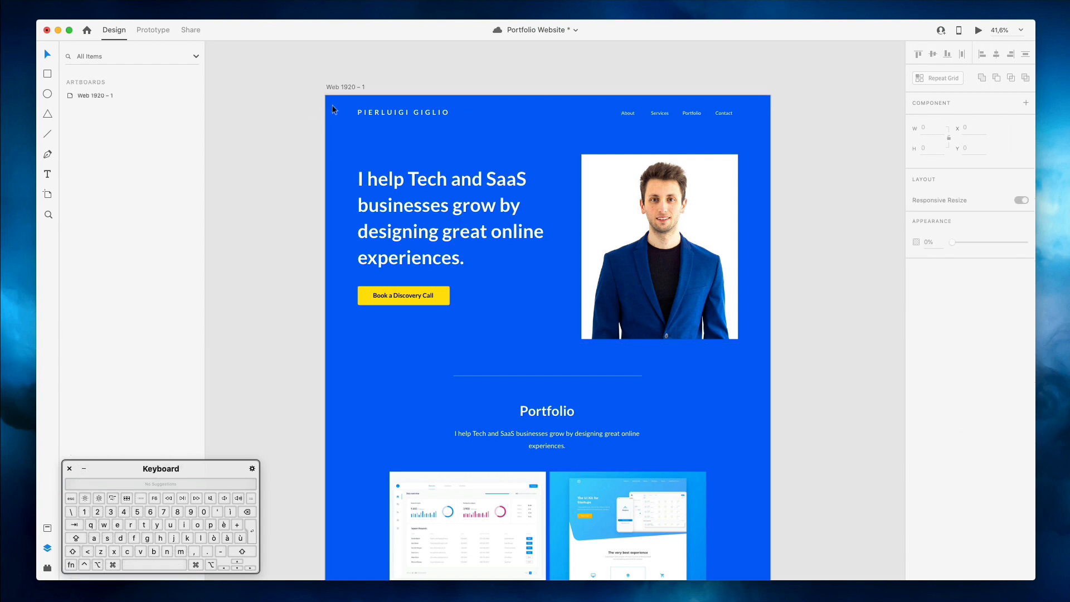
click(391, 116)
Rename the name text layer to 'Logo'
drag(140, 467, 305, 469)
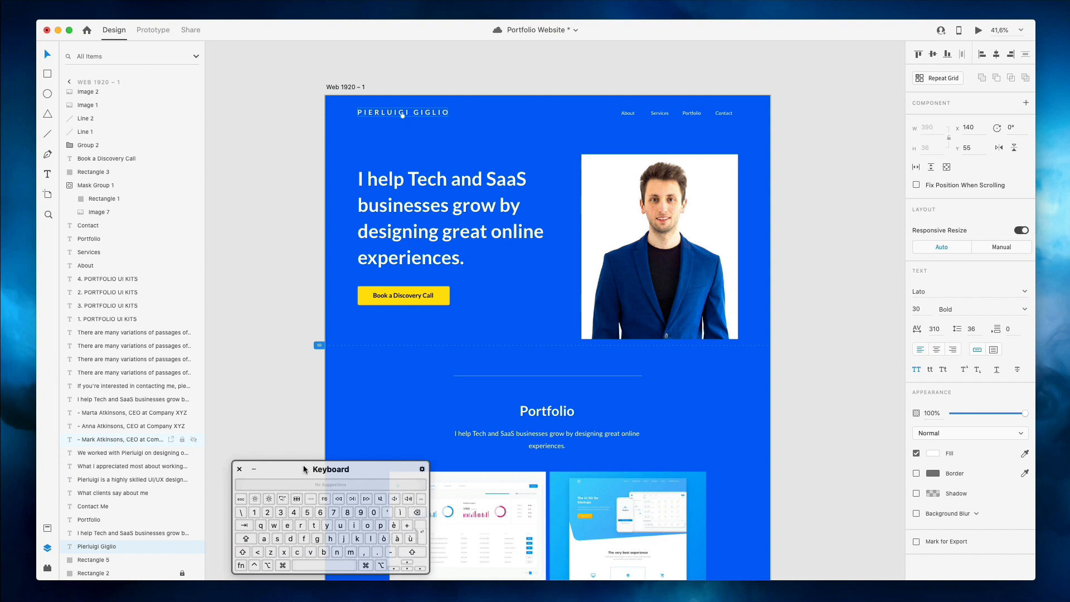
double_click(104, 547)
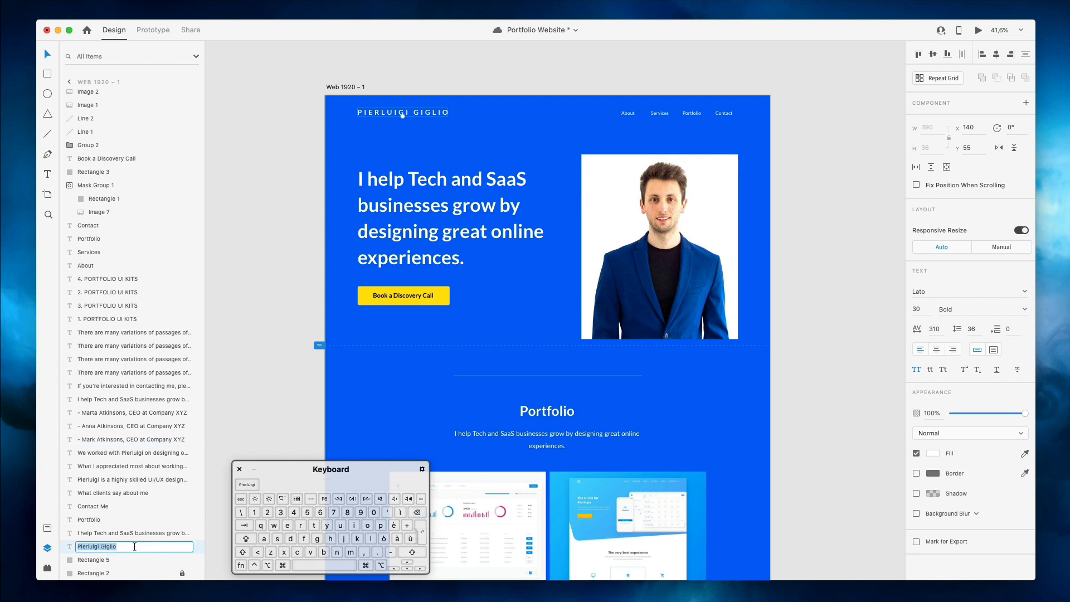
text(Logo)
key(Return)
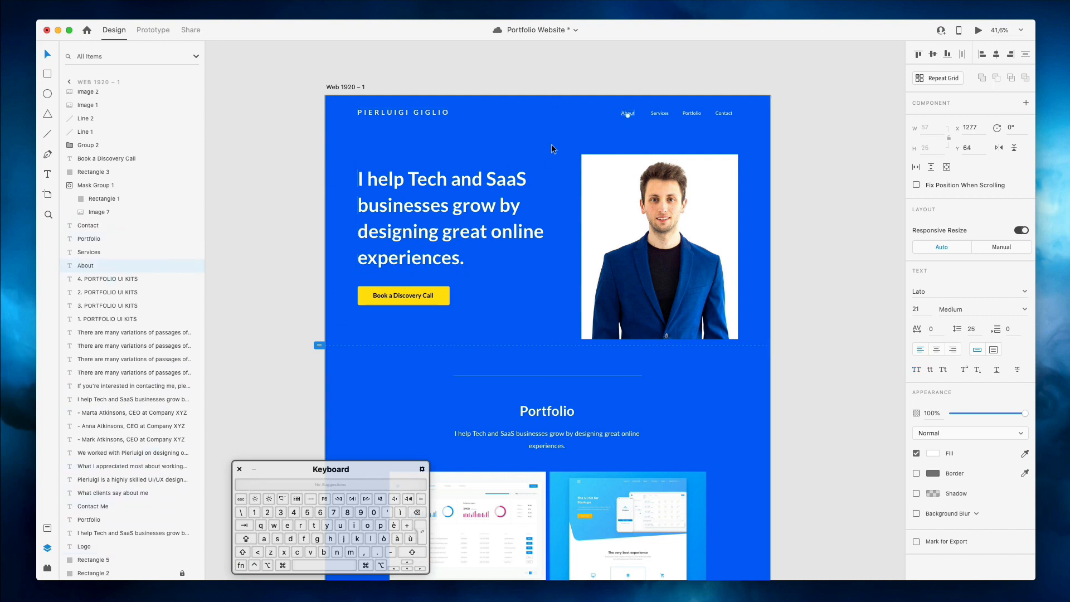
Select the logo together with all the navigation links and group them
click(366, 98)
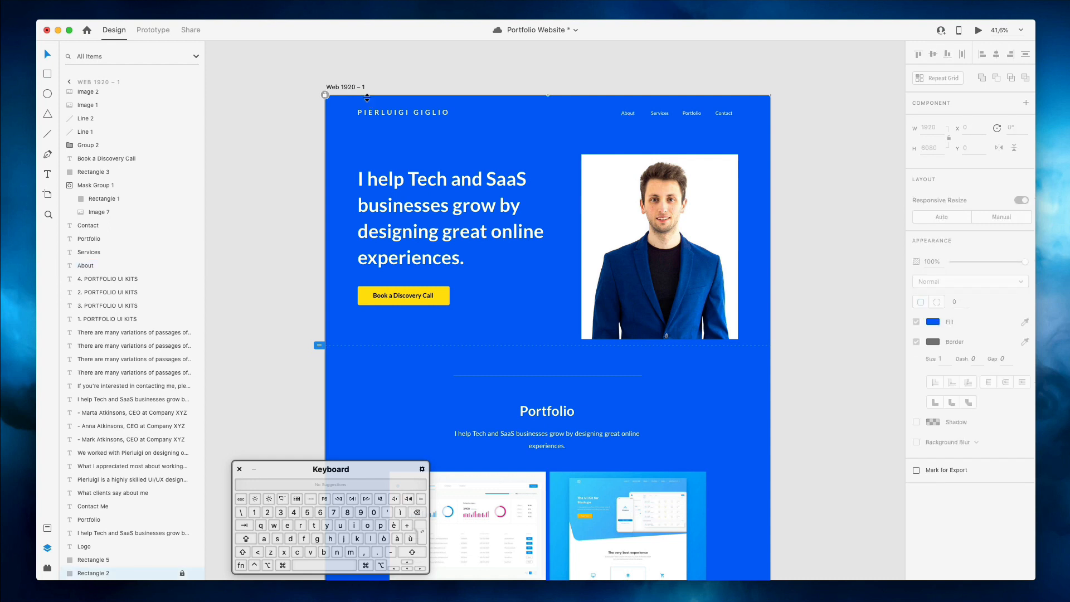
key(Escape)
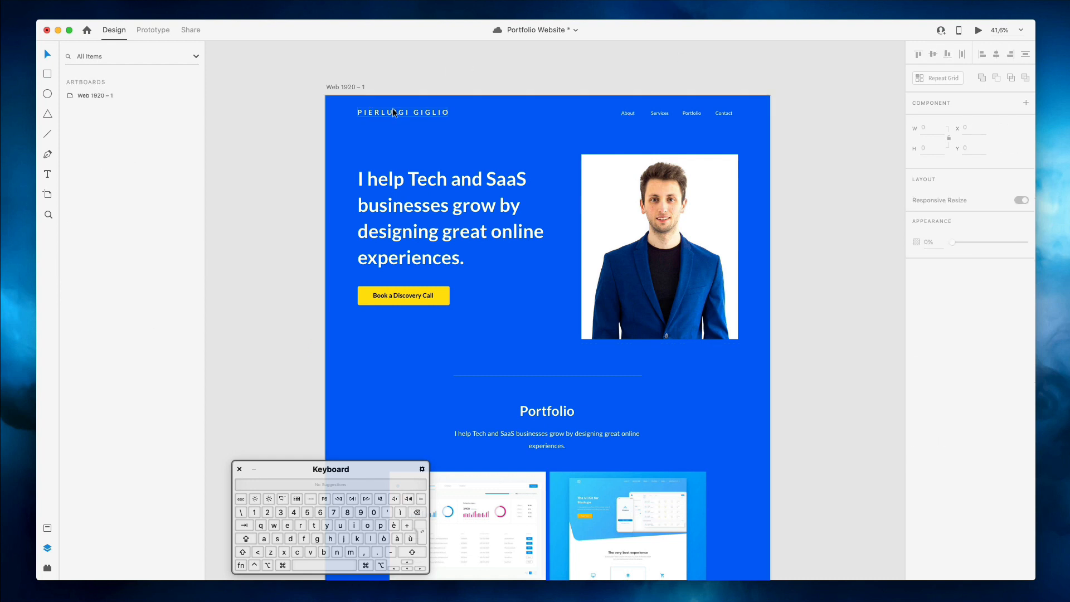
click(363, 88)
drag(525, 95, 525, 92)
scroll(525, 96, up, 3)
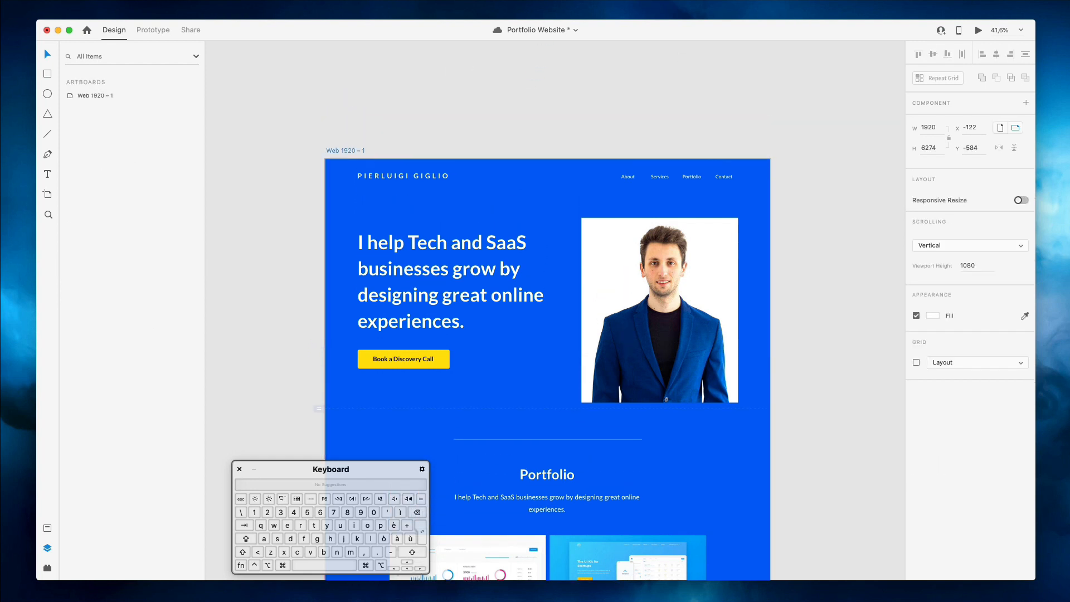
click(406, 169)
drag(339, 192, 750, 209)
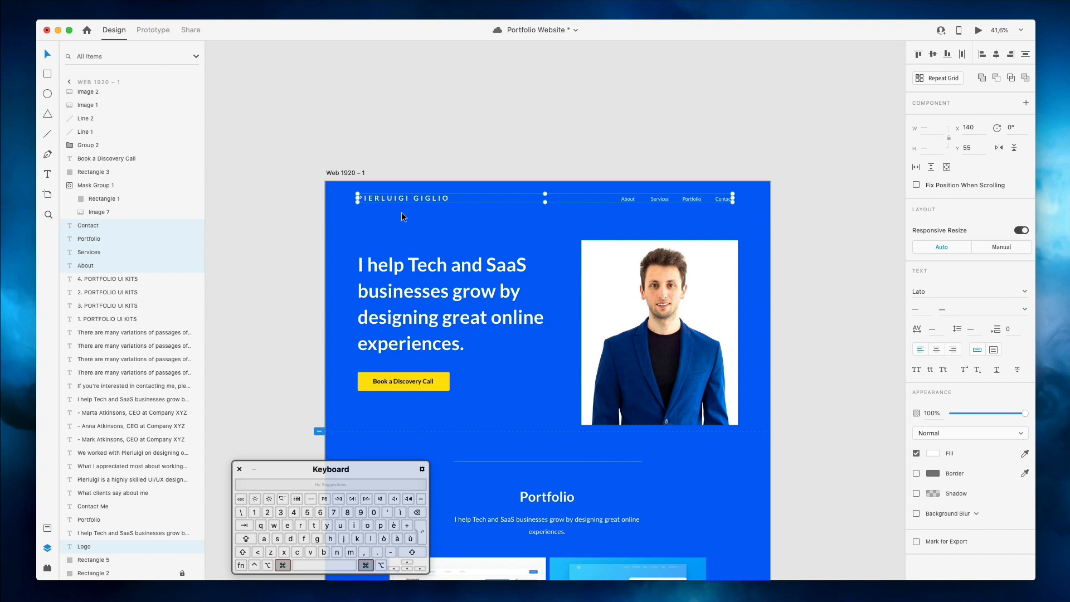
key(super+g)
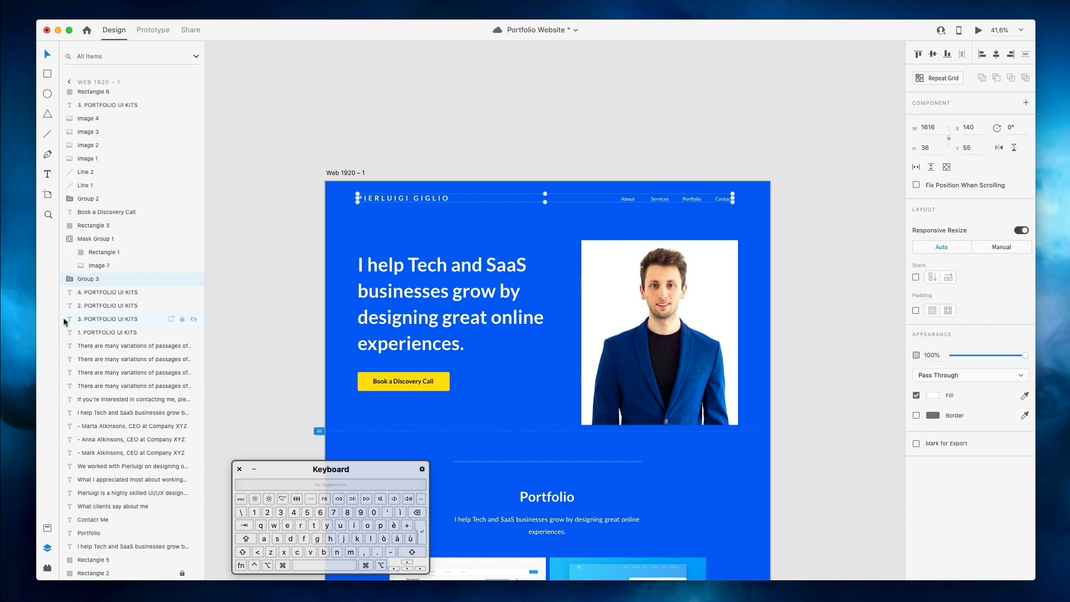
Check the context menus for the header group and for the hero heading with button, running nothing
right_click(426, 197)
click(339, 233)
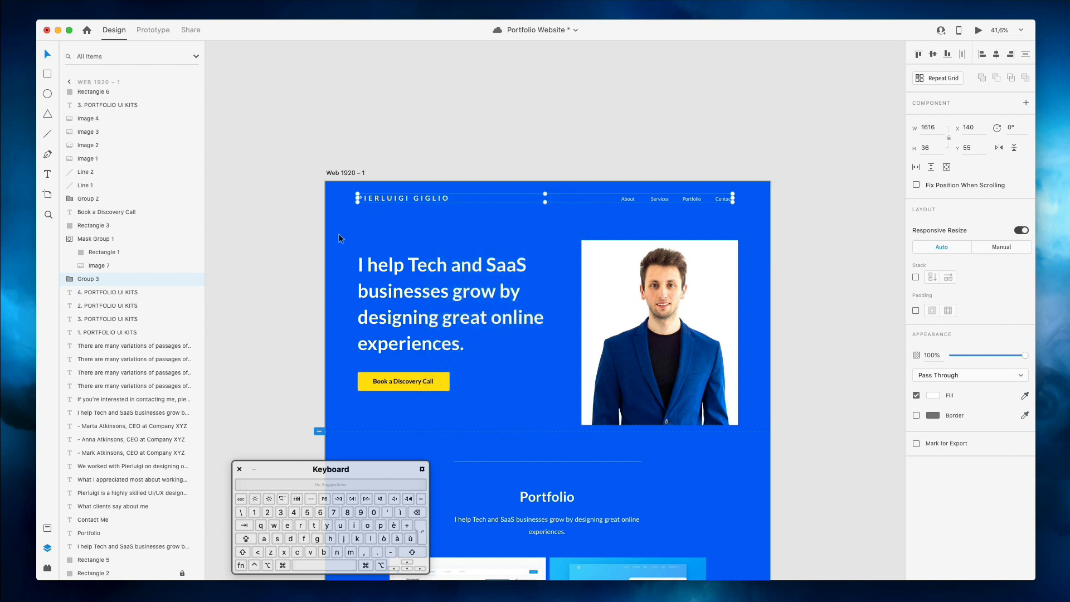
drag(339, 233, 525, 430)
right_click(427, 301)
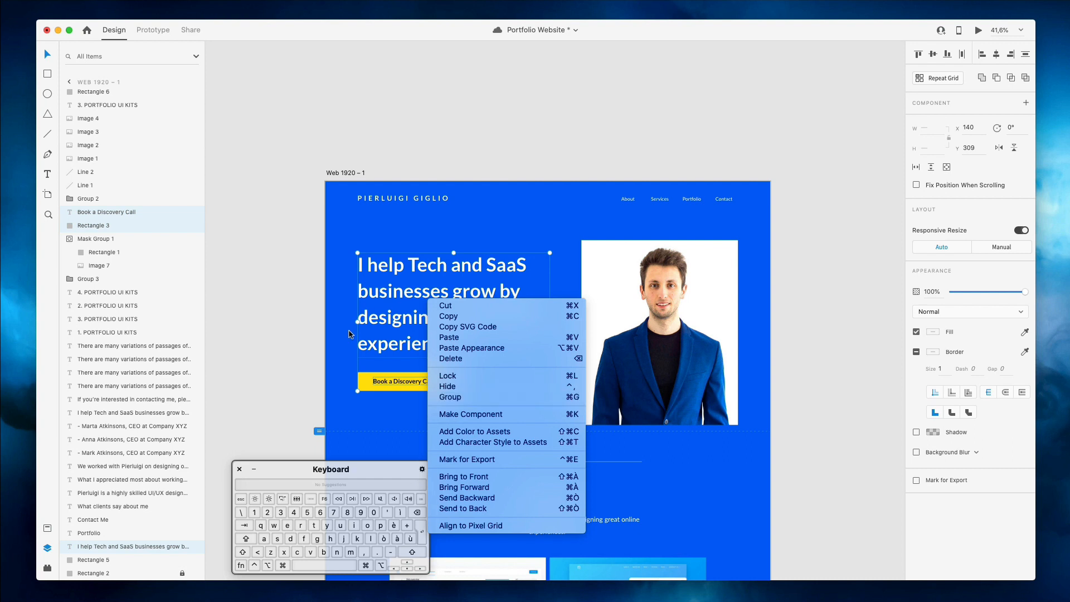
click(303, 216)
Rename the header group '1. Head' and move it to the top of the layers
click(376, 200)
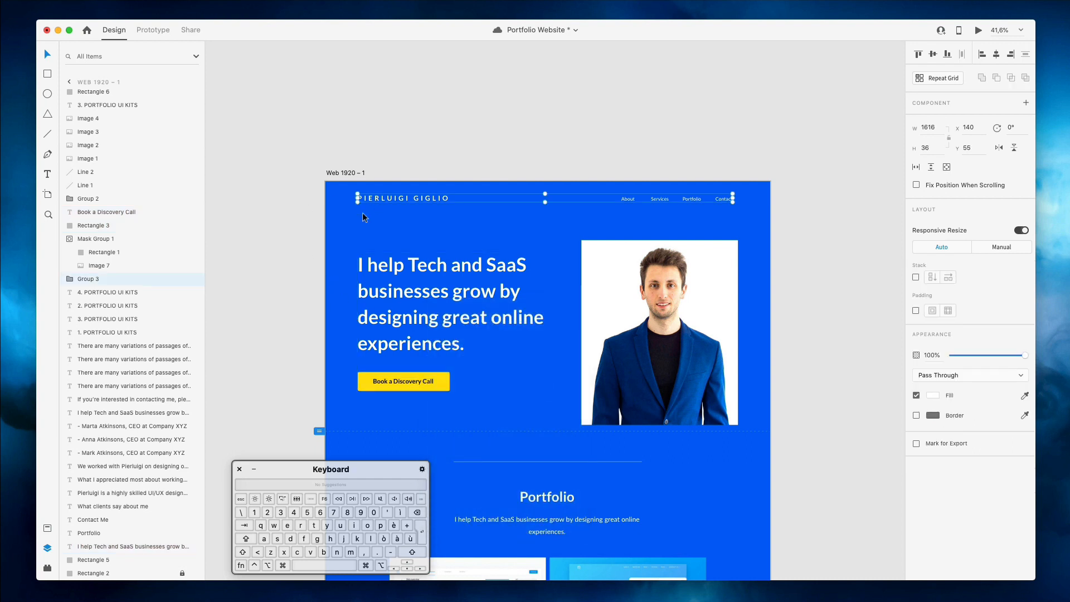
double_click(87, 279)
text(1. Head)
key(Return)
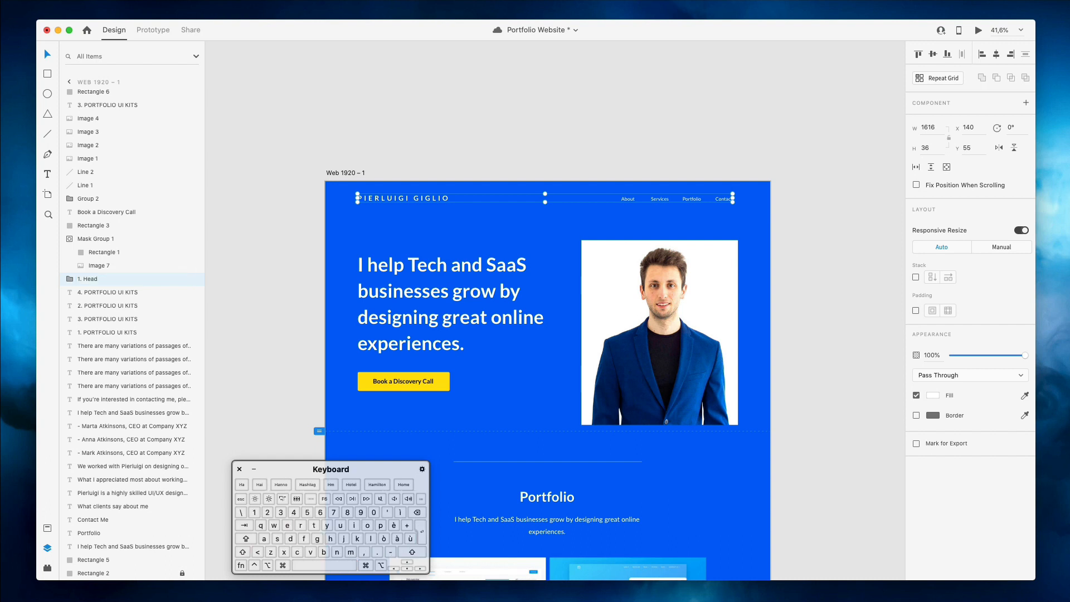
drag(115, 277, 112, 94)
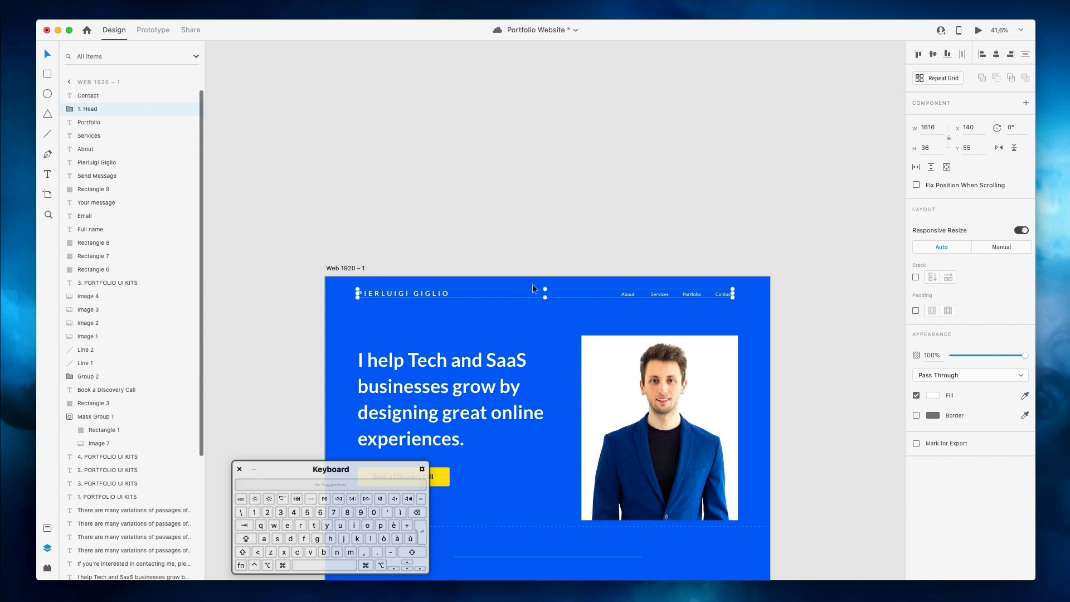
scroll(533, 283, down, 5)
Select the hero heading, then the Book a Discovery Call button and its background
click(549, 290)
scroll(561, 276, up, 5)
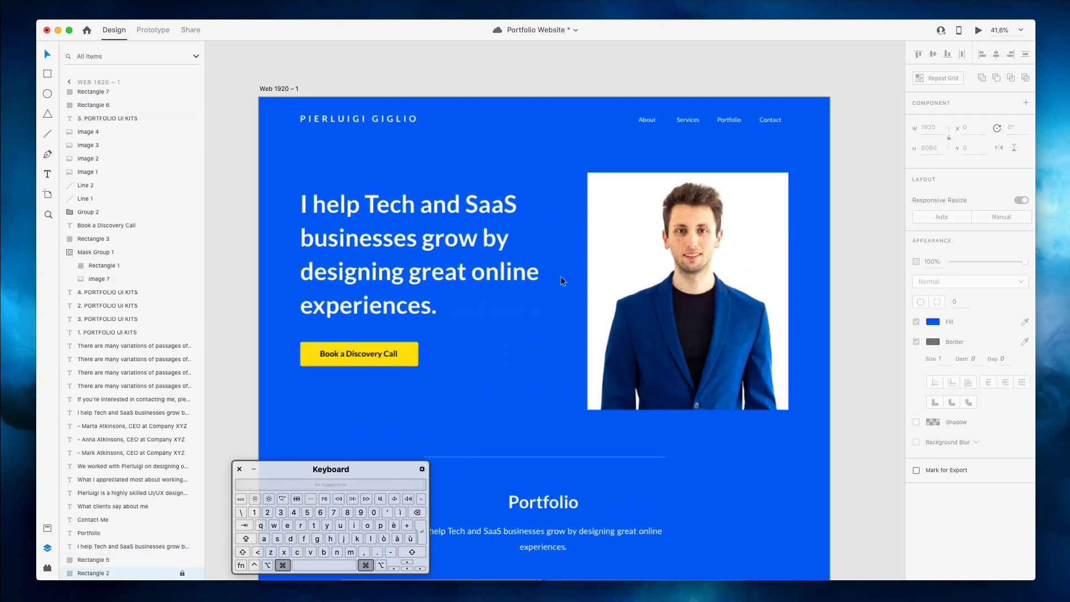
drag(266, 345, 418, 399)
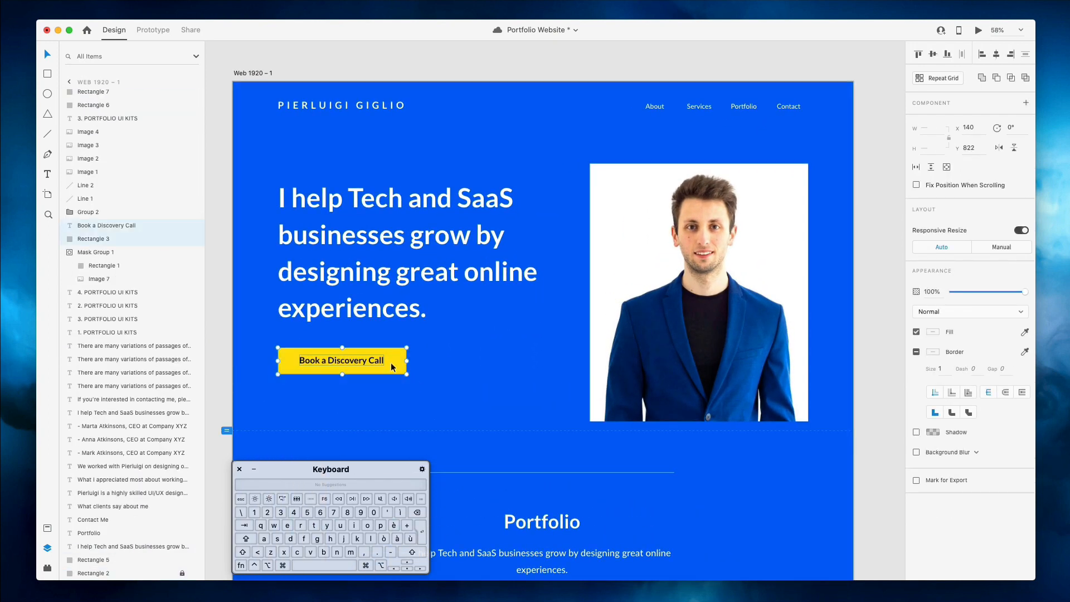
Rename the button's yellow background layer to plain 'Rectangle' without the number
click(332, 371)
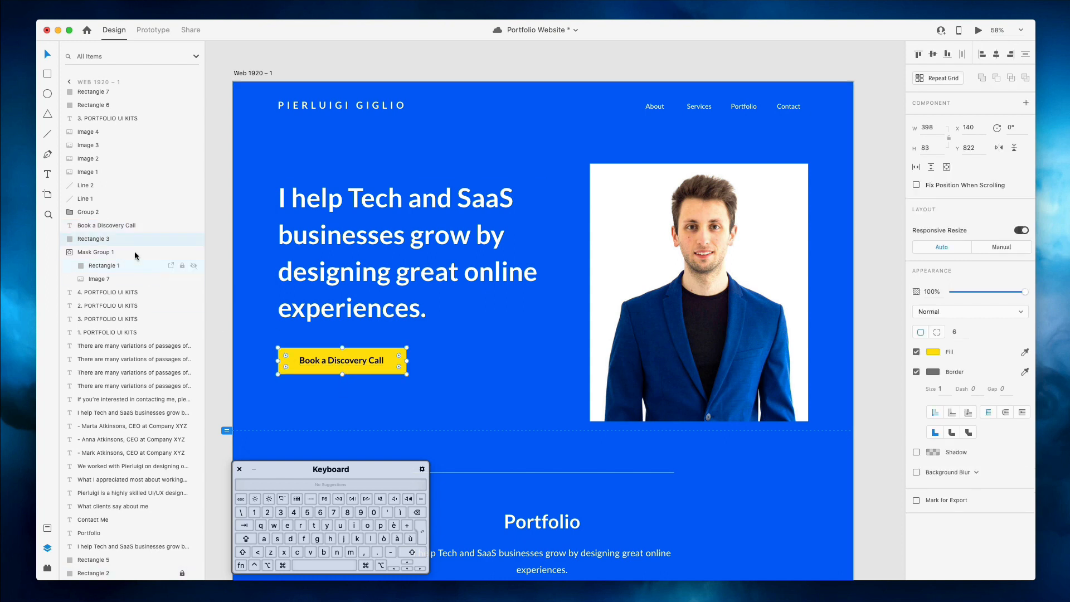
double_click(96, 243)
key(Right)
key(BackSpace)
key(BackSpace)
key(Return)
Group the button text with its background and name the group 'Button'
drag(249, 329, 380, 393)
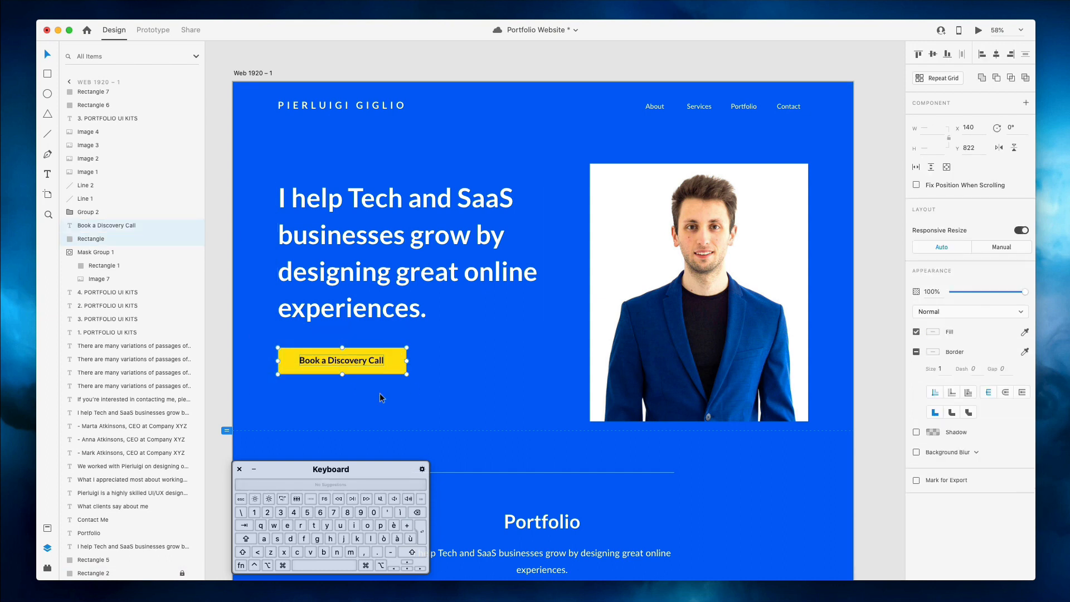
key(super+g)
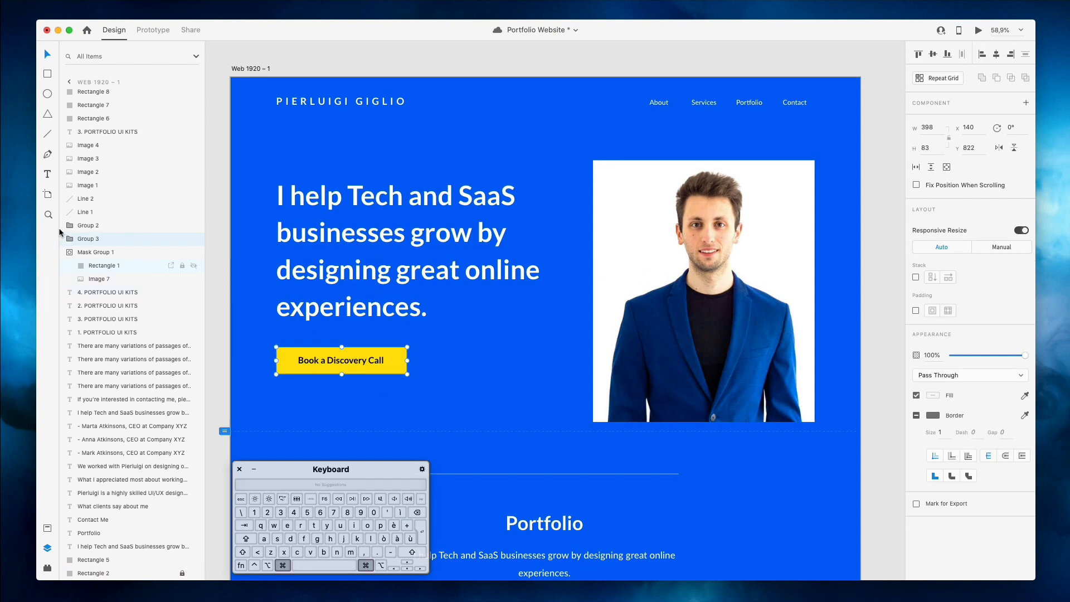
click(79, 239)
click(70, 240)
double_click(88, 240)
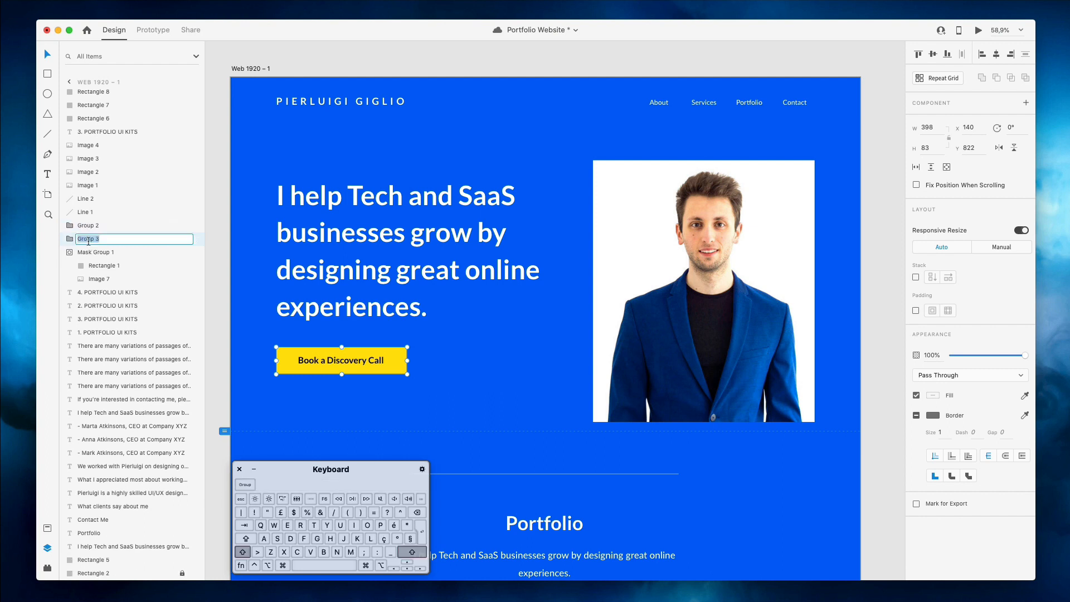
text(Button)
key(Return)
Group the headline with the Button group, undo the stray repeat grid, and name it 'Main'
drag(241, 190, 420, 430)
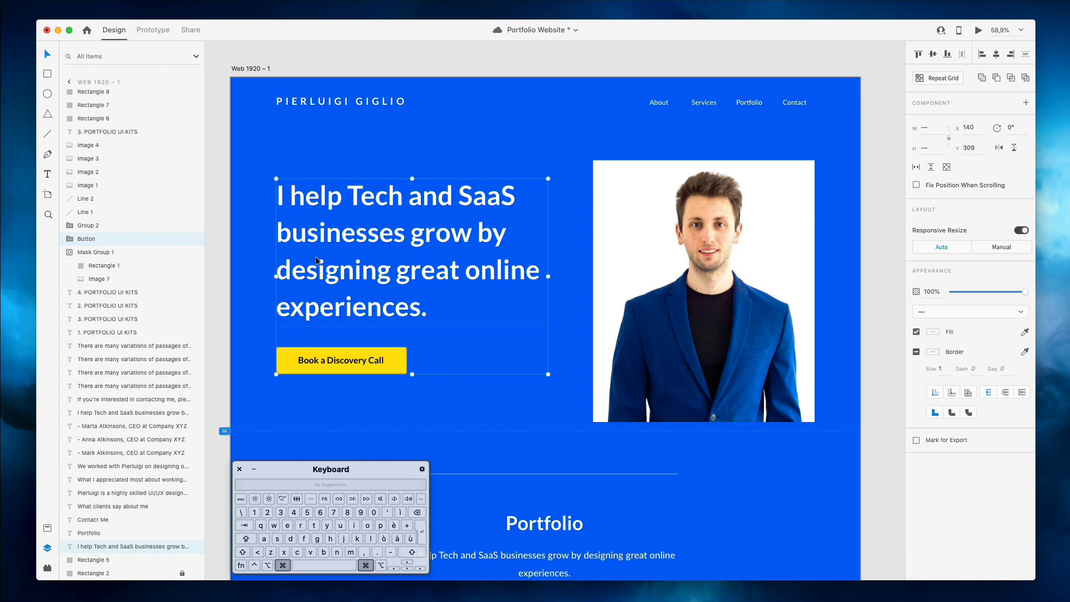
key(super+g)
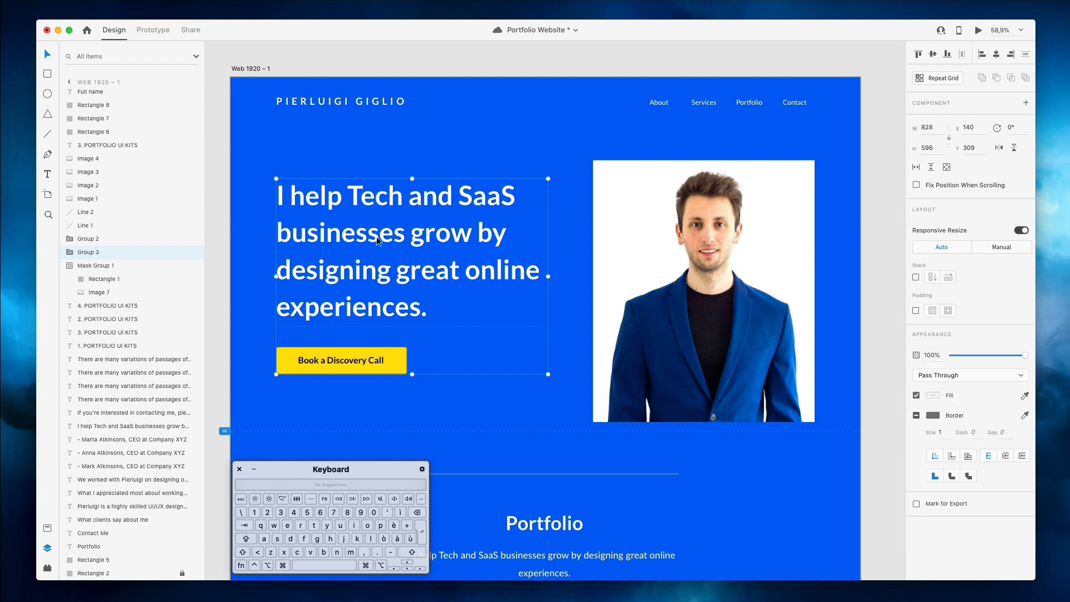
key(super+r)
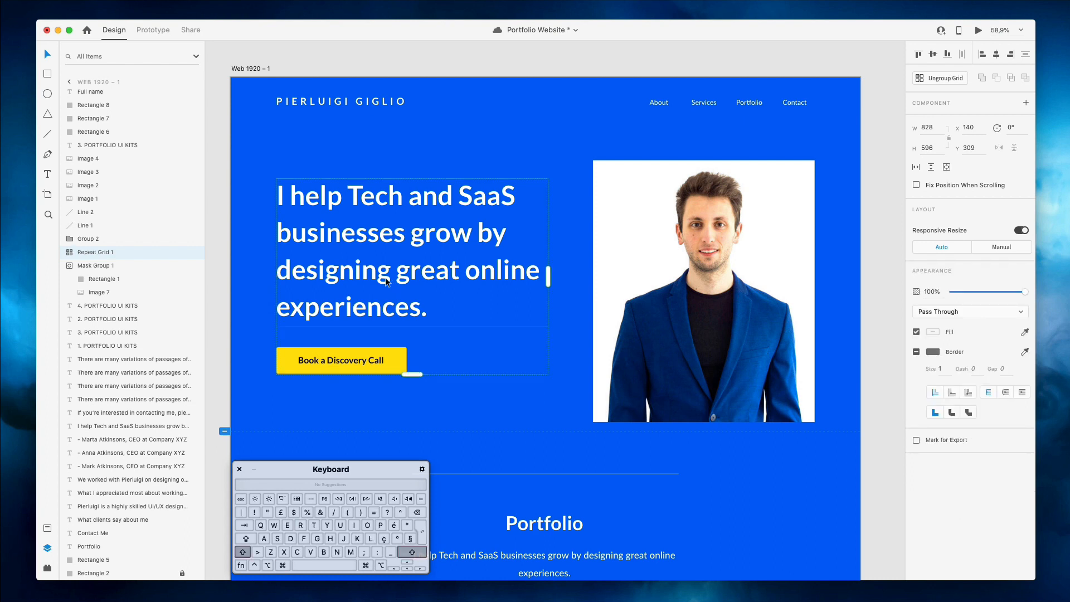
key(super+z)
double_click(95, 253)
text(Main)
key(Return)
click(454, 163)
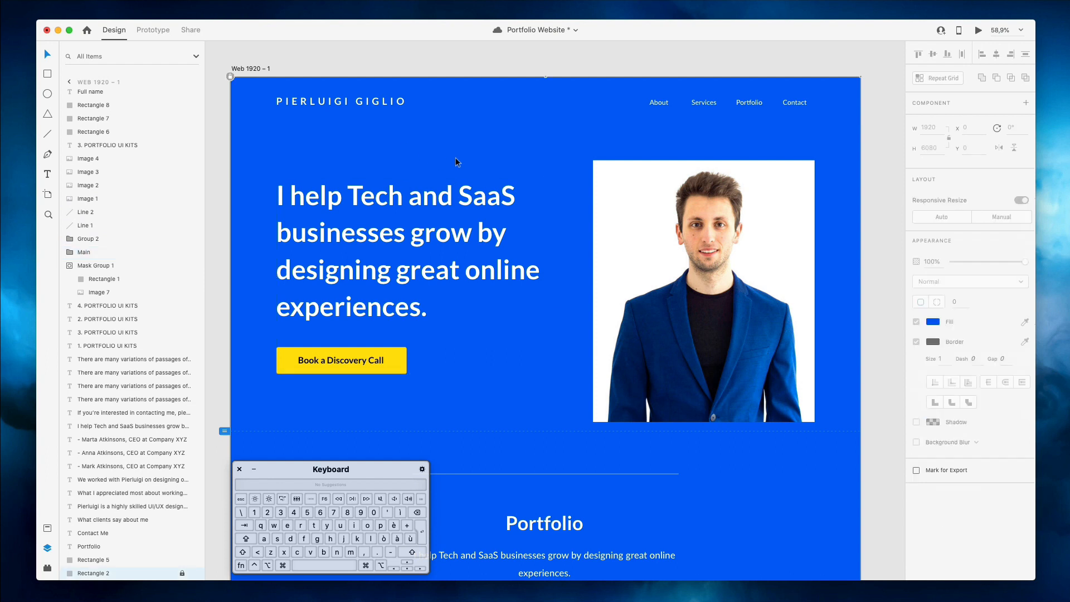
Rename the portrait photo layer to 'Photo'
click(647, 224)
double_click(95, 266)
text(Photo)
key(Return)
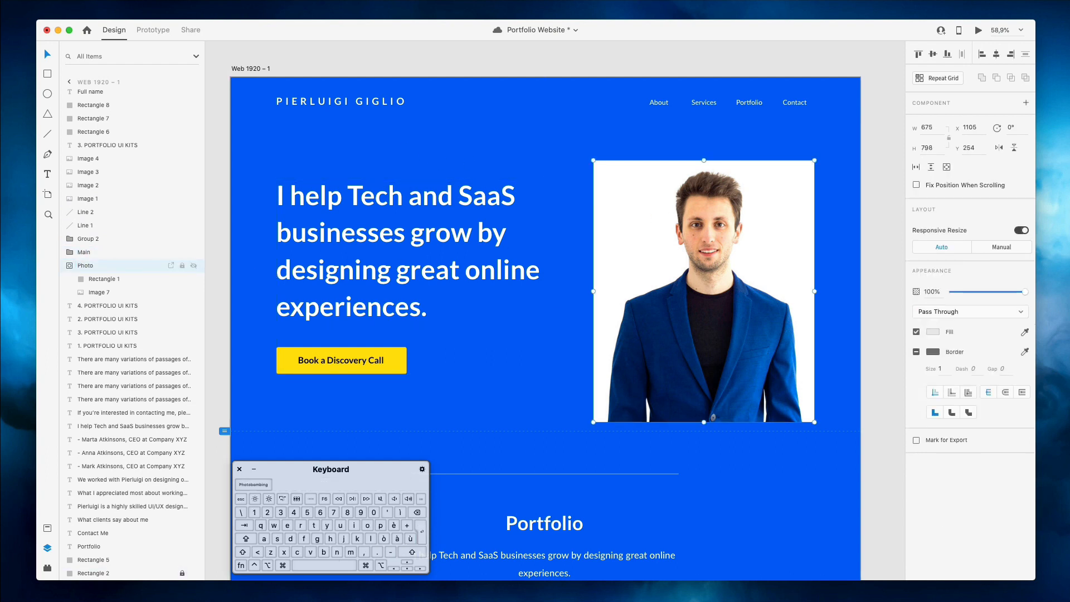
Group Main with Photo and name the group '2. Head', fixing the 'Heaf' typo
drag(258, 175, 801, 402)
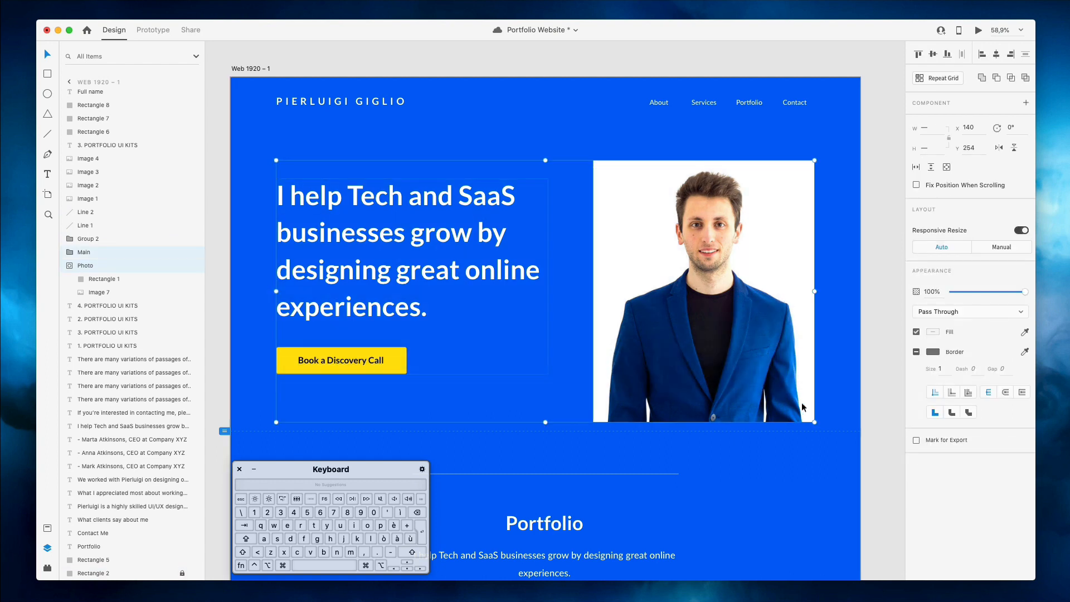
key(super+g)
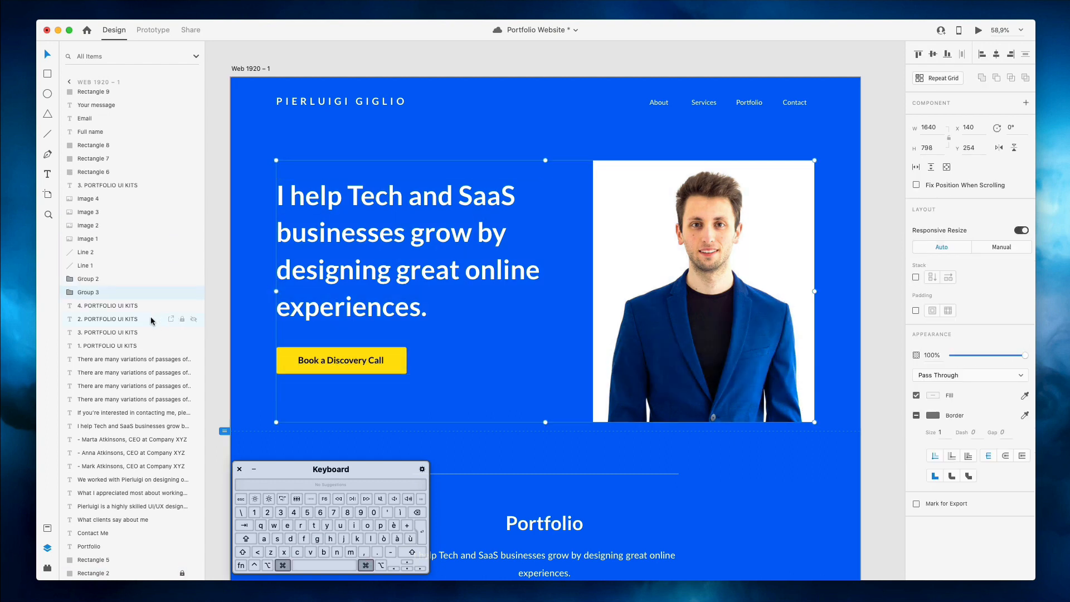
double_click(82, 295)
text(2)
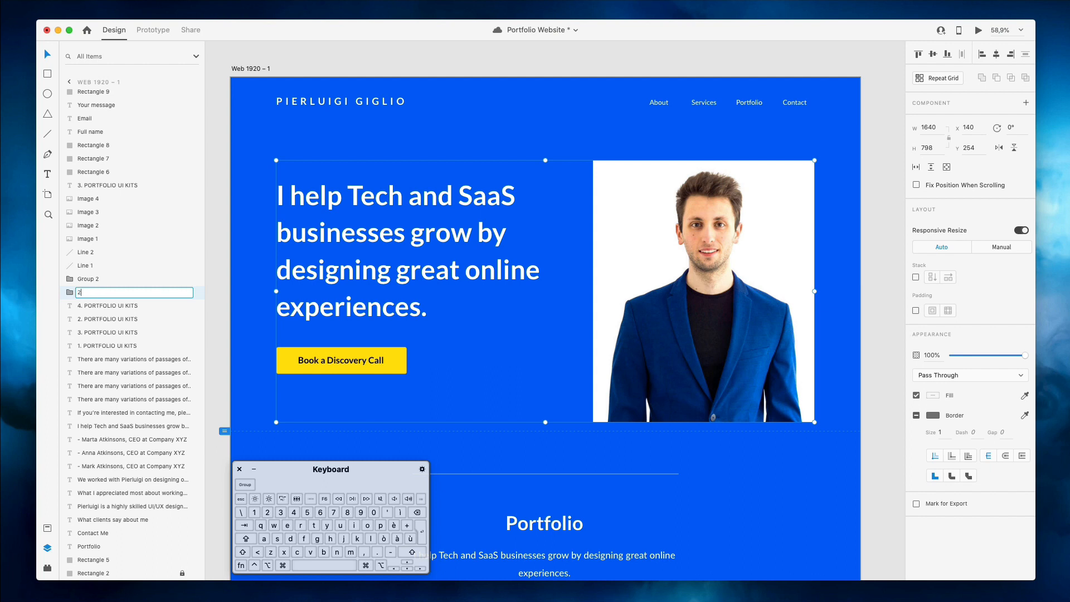
text(. Hea)
text(f)
key(BackSpace)
text(d)
key(Return)
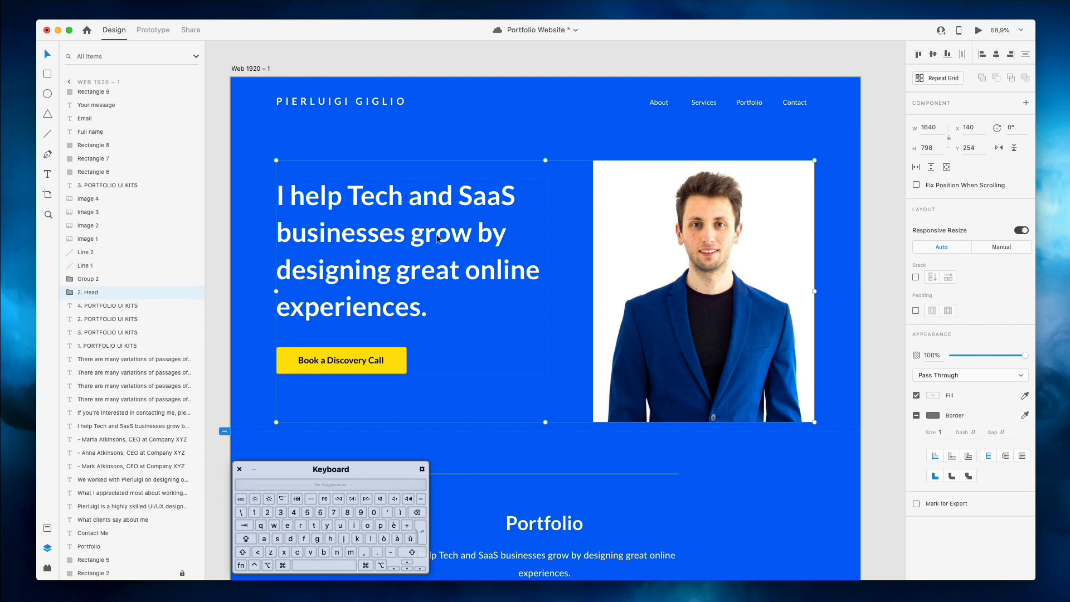
scroll(437, 232, down, 5)
click(377, 205)
Group the first and second portfolio cards with their captions as 'Pi1' and 'Pi2'
click(448, 201)
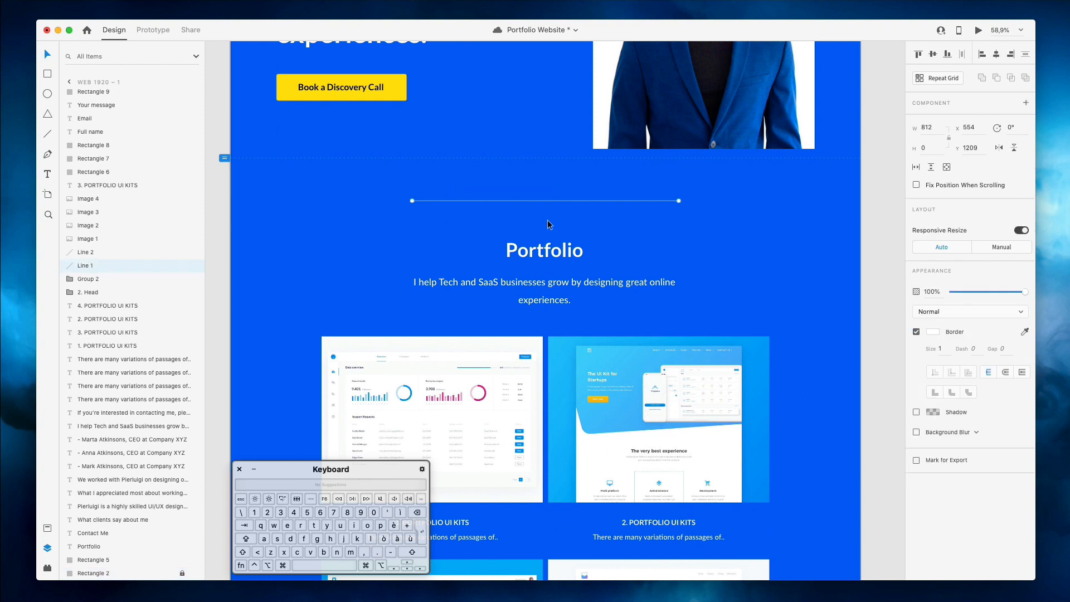
scroll(295, 254, down, 3)
scroll(346, 160, down, 5)
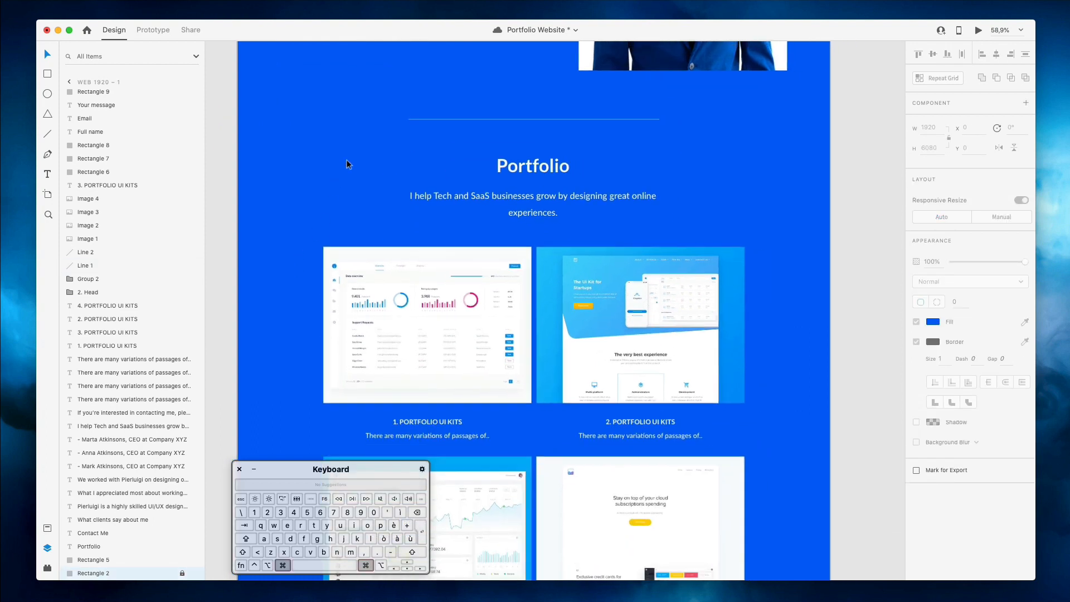
drag(284, 242, 456, 369)
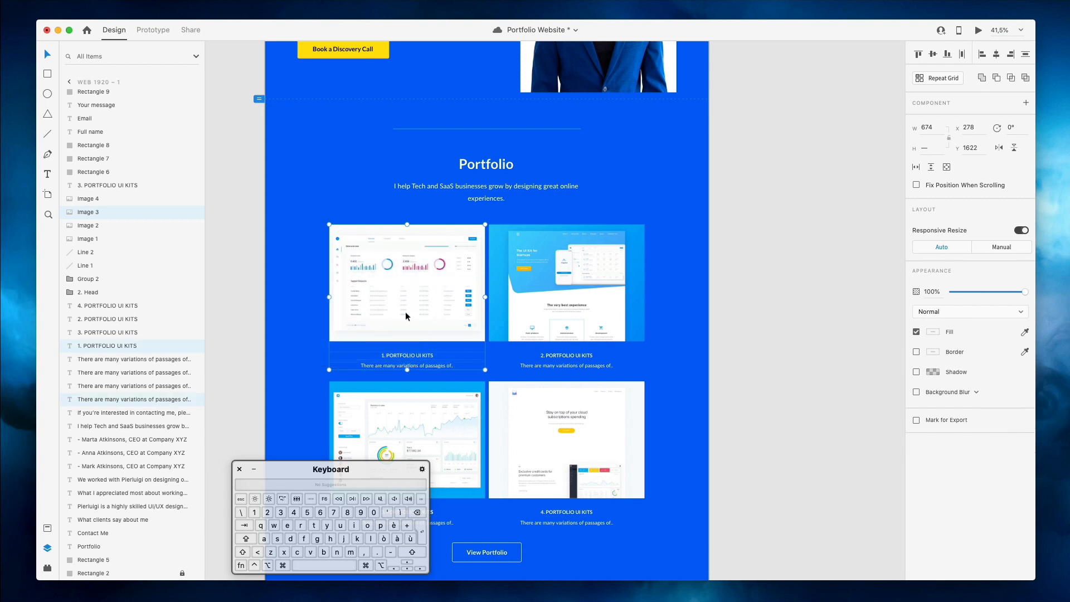
key(super+g)
double_click(90, 239)
text(Pi1)
key(Return)
drag(513, 221, 613, 380)
key(super+g)
double_click(89, 297)
text(Pi2)
key(Return)
Group the third and fourth portfolio cards with their captions as 'Pi3' and 'Pi4'
scroll(371, 271, down, 5)
drag(293, 196, 433, 352)
key(super+g)
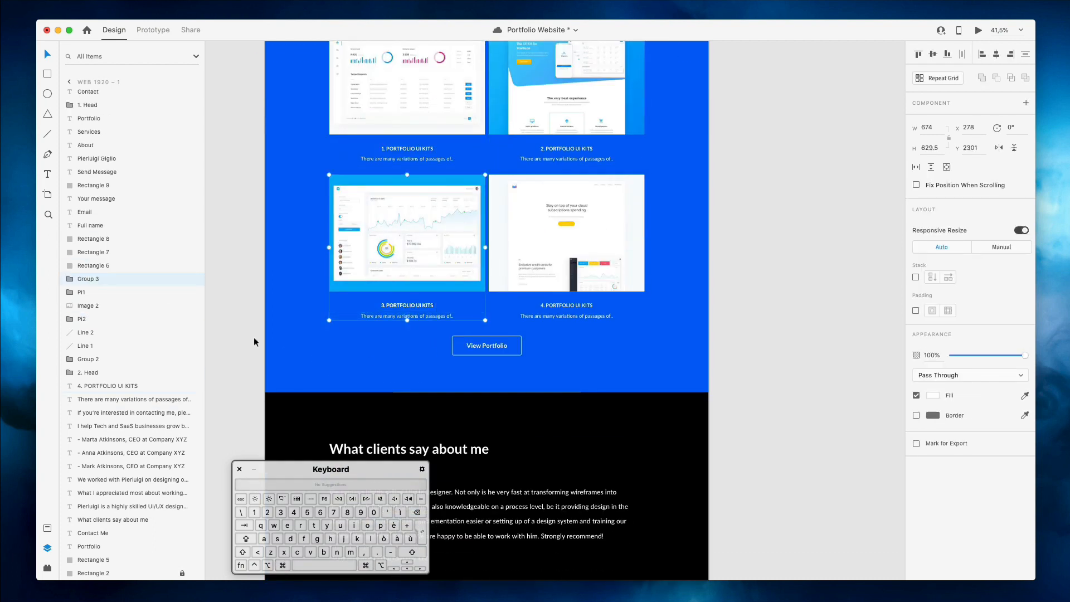
double_click(87, 279)
text(Pi3)
key(Return)
drag(688, 222, 537, 336)
key(super+g)
double_click(87, 310)
text(Pi4)
key(Return)
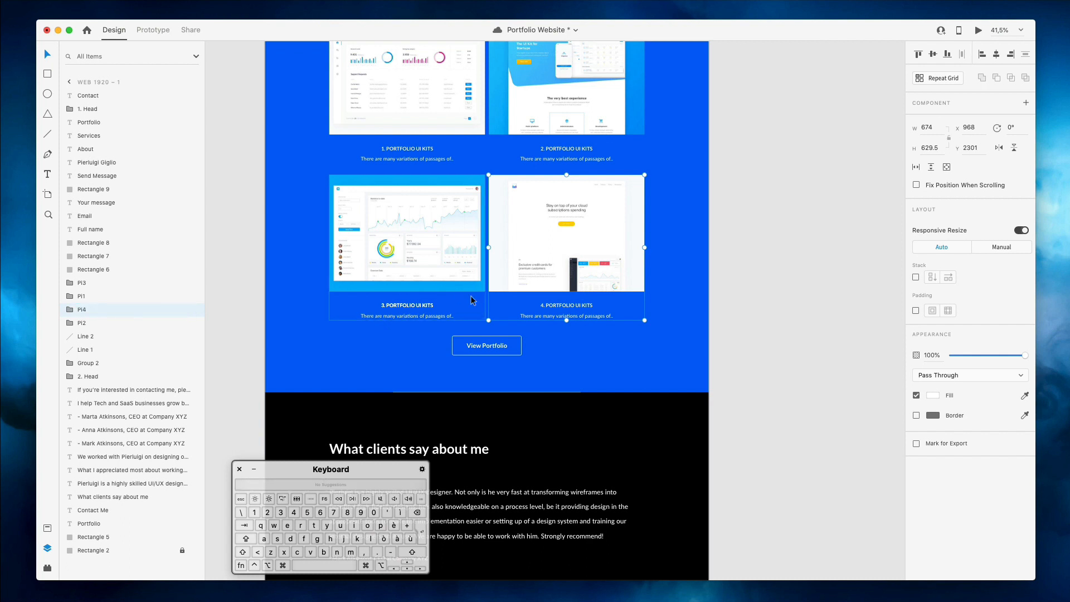
click(704, 320)
scroll(703, 319, up, 5)
scroll(703, 320, left, 1)
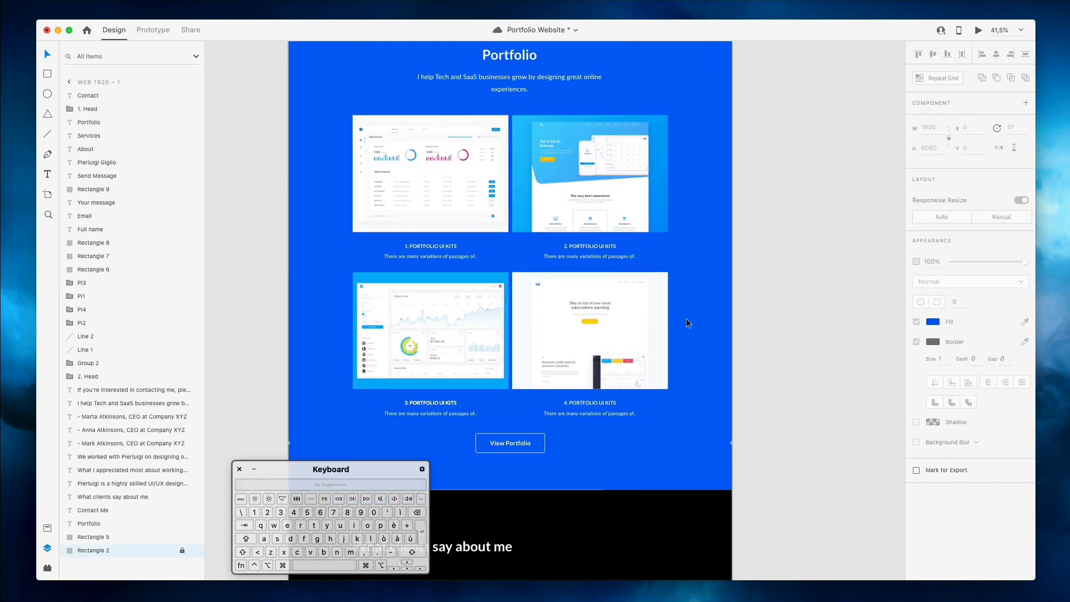
click(811, 338)
scroll(810, 339, down, 5)
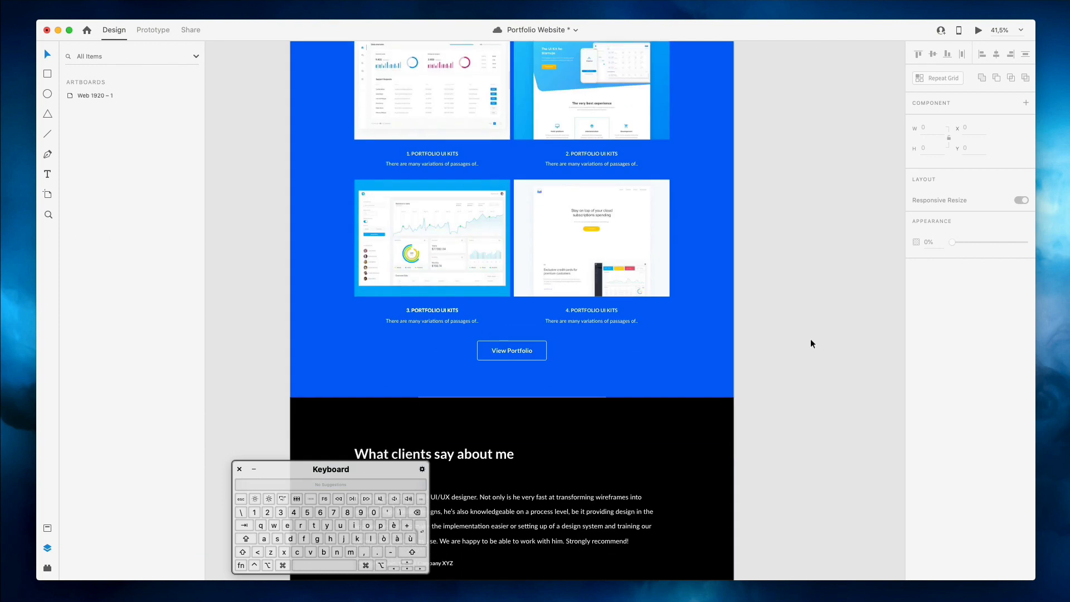
Rename the View Portfolio button's group to 'Button'
click(508, 311)
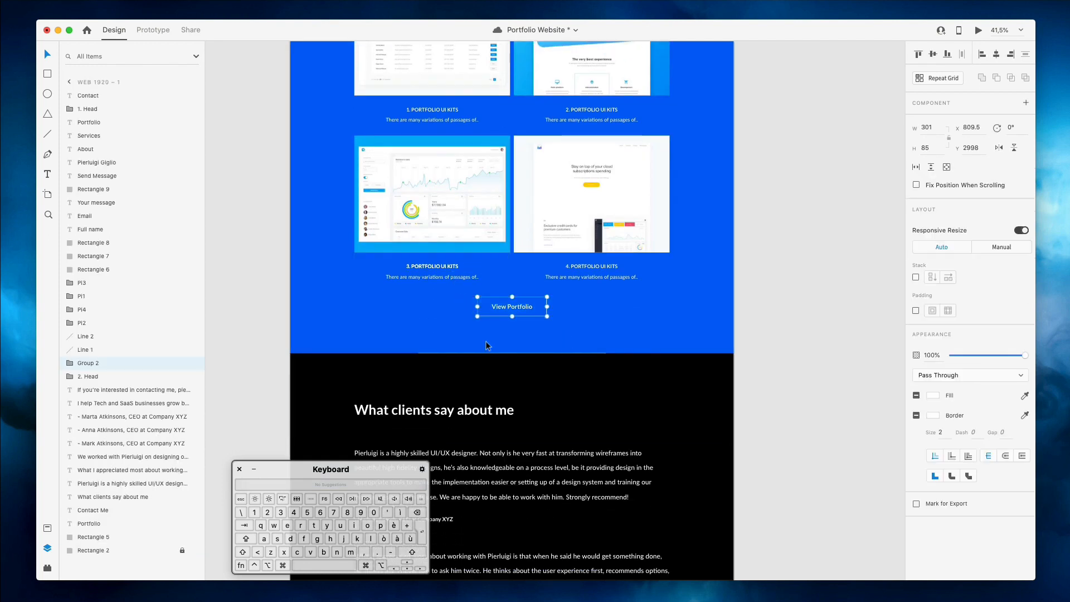
double_click(88, 363)
text(Butt)
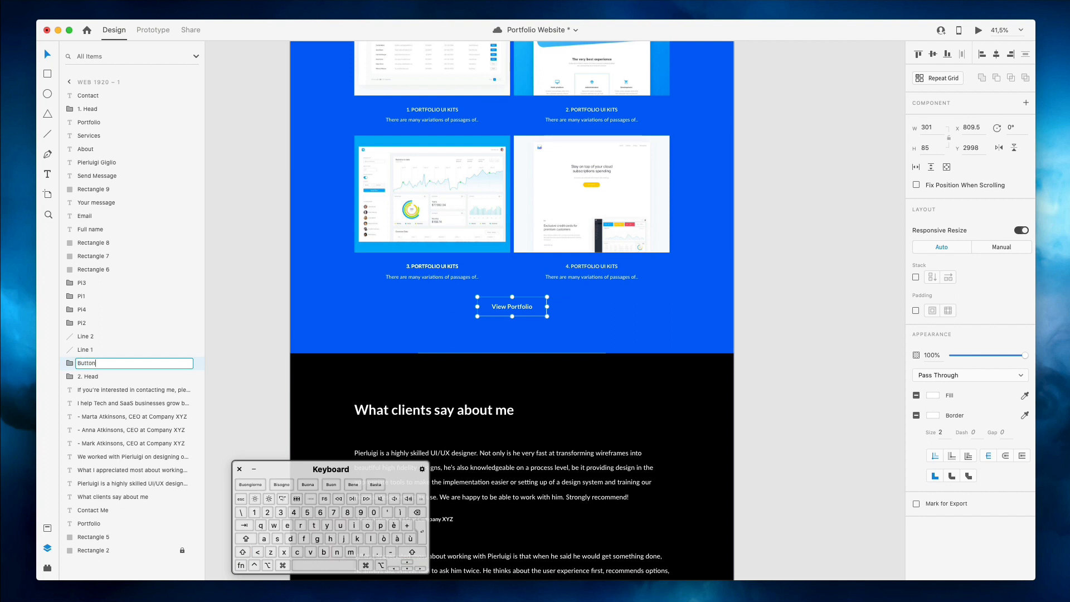
text(on)
key(Return)
click(420, 305)
scroll(421, 309, up, 3)
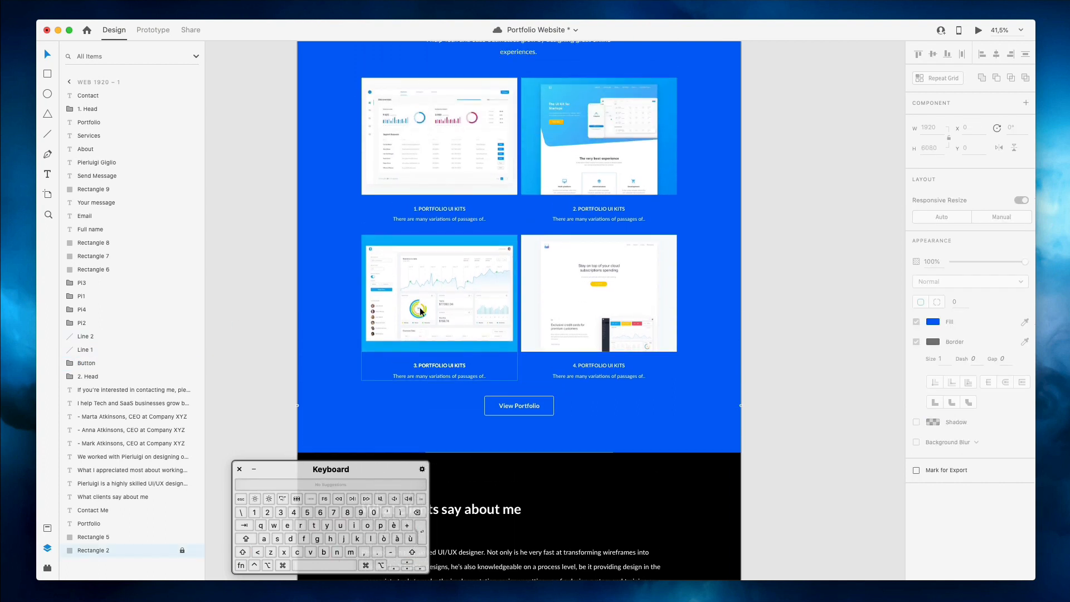
click(252, 275)
Move the Pi1 layer above the other card groups so they read Pi1–Pi4
scroll(252, 275, up, 3)
scroll(259, 277, down, 4)
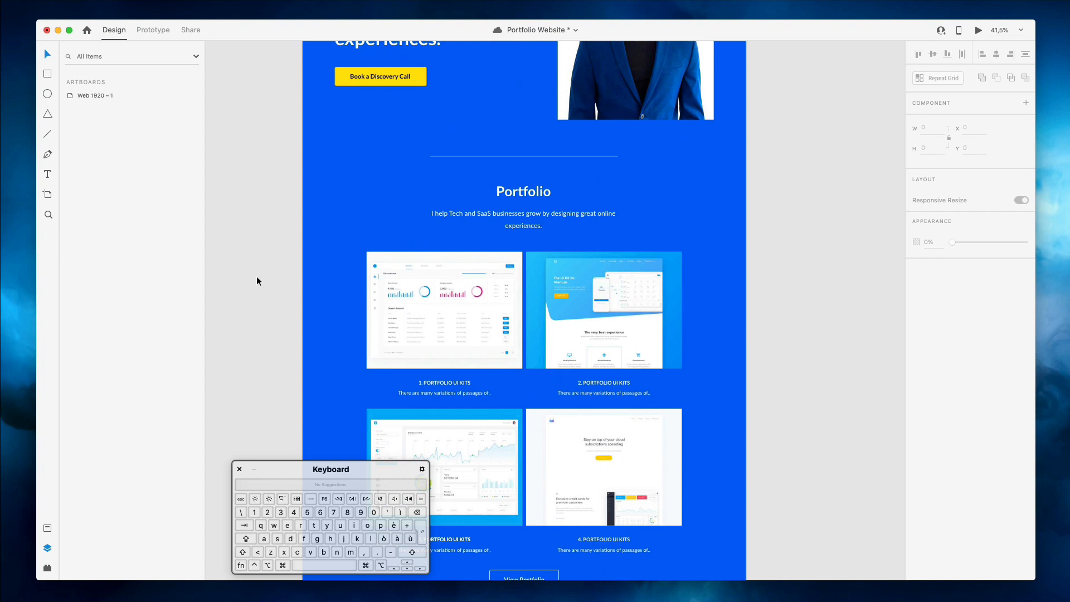
scroll(264, 276, down, 1)
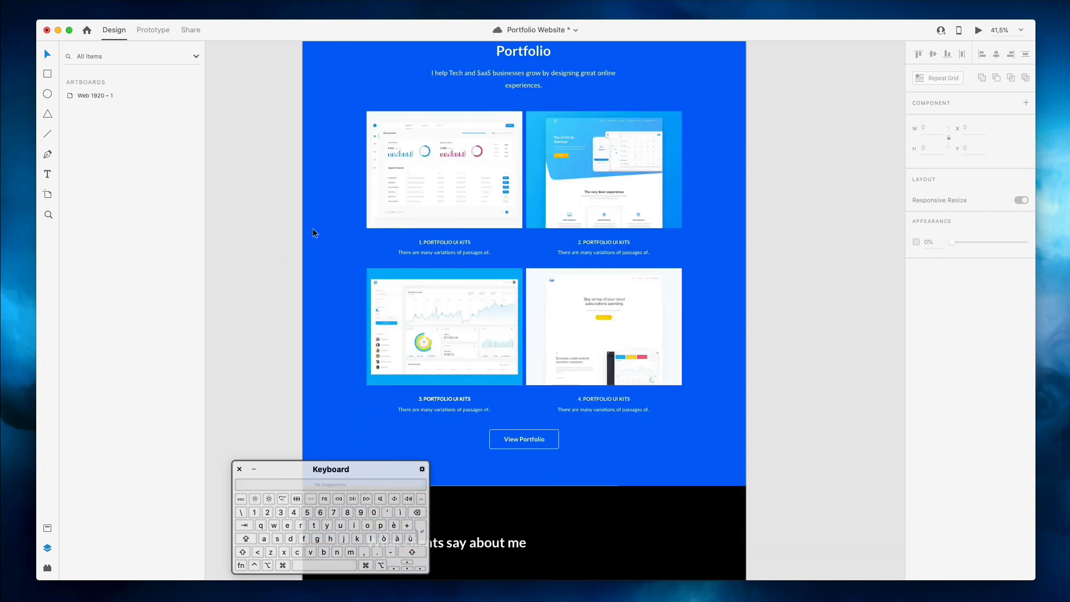
click(618, 216)
click(362, 184)
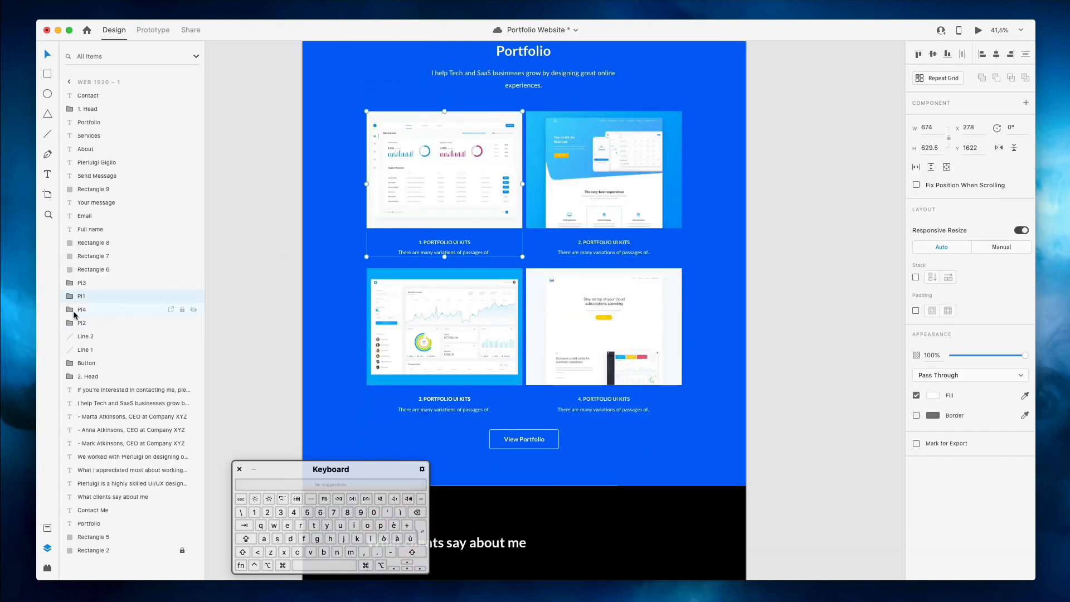
drag(76, 280, 85, 296)
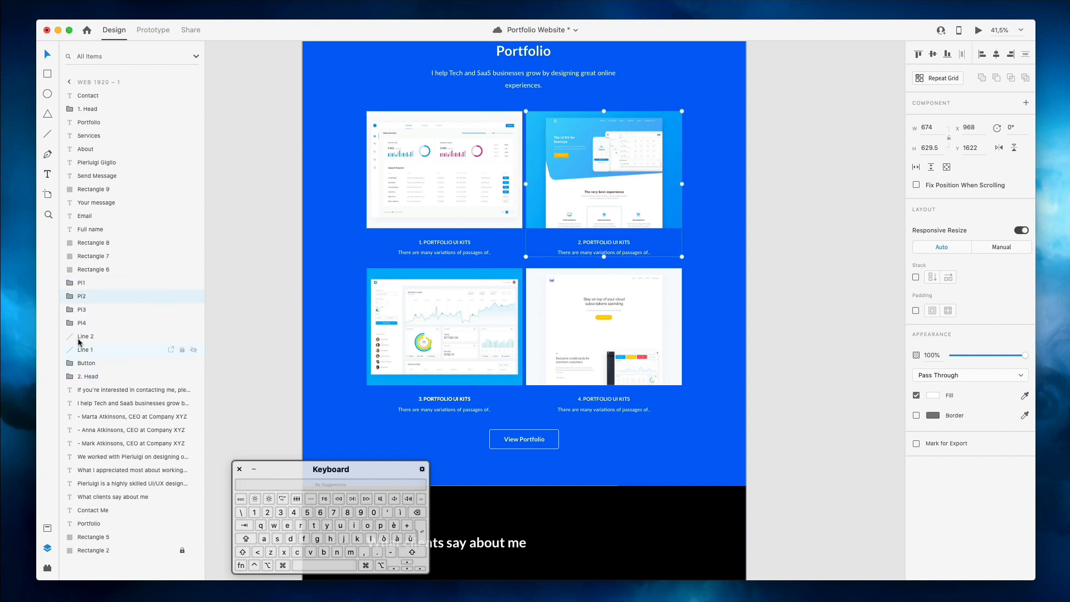
scroll(312, 167, up, 3)
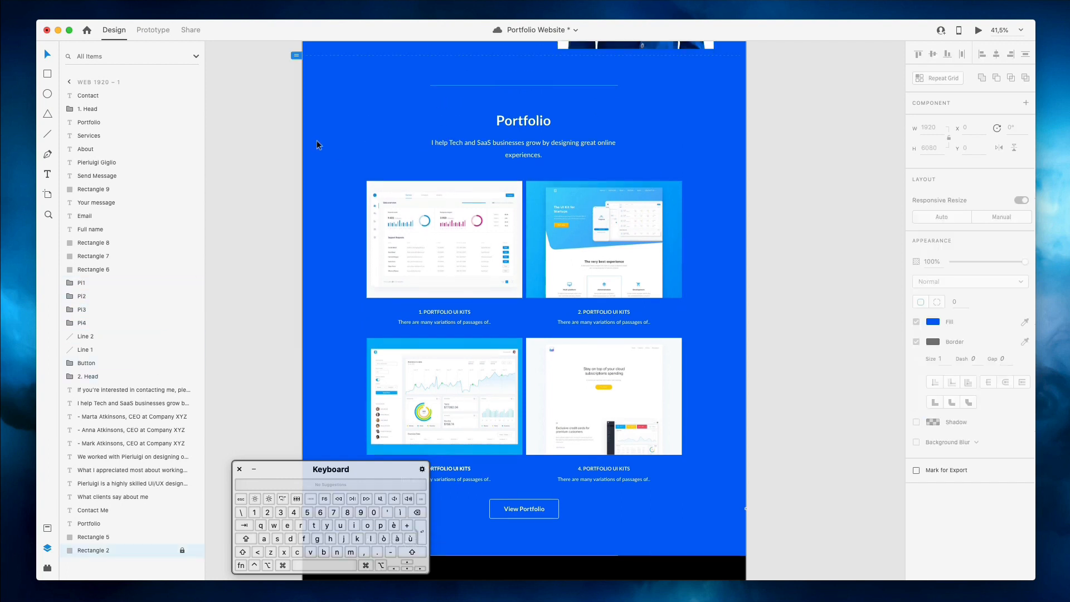
click(586, 172)
Group the Portfolio heading, intro, card groups, divider lines and button as '3. Portfolio'
shift+click(586, 172)
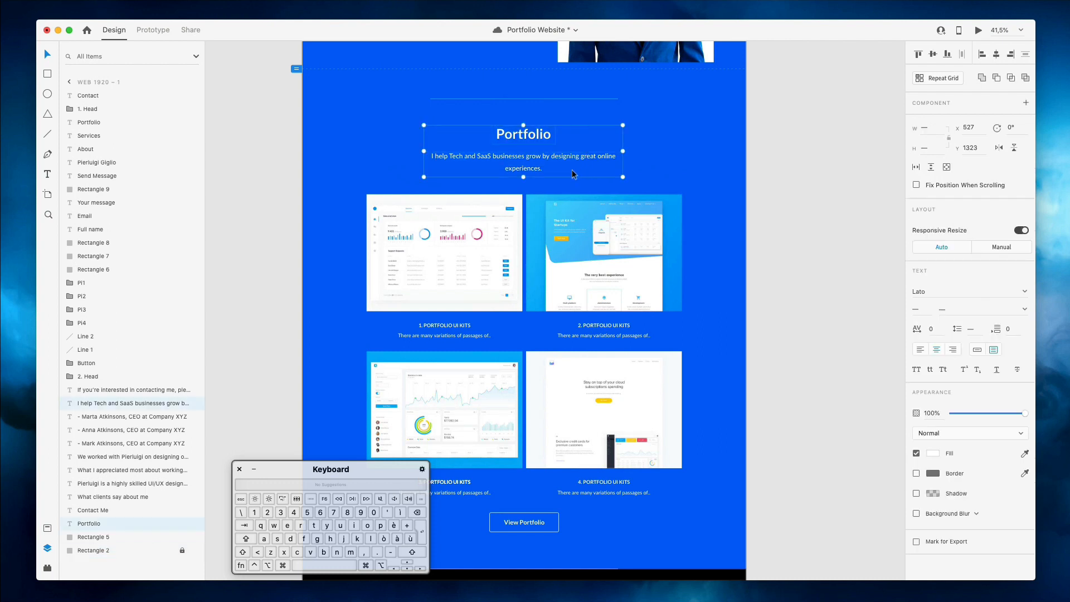
drag(343, 98, 726, 534)
key(super+g)
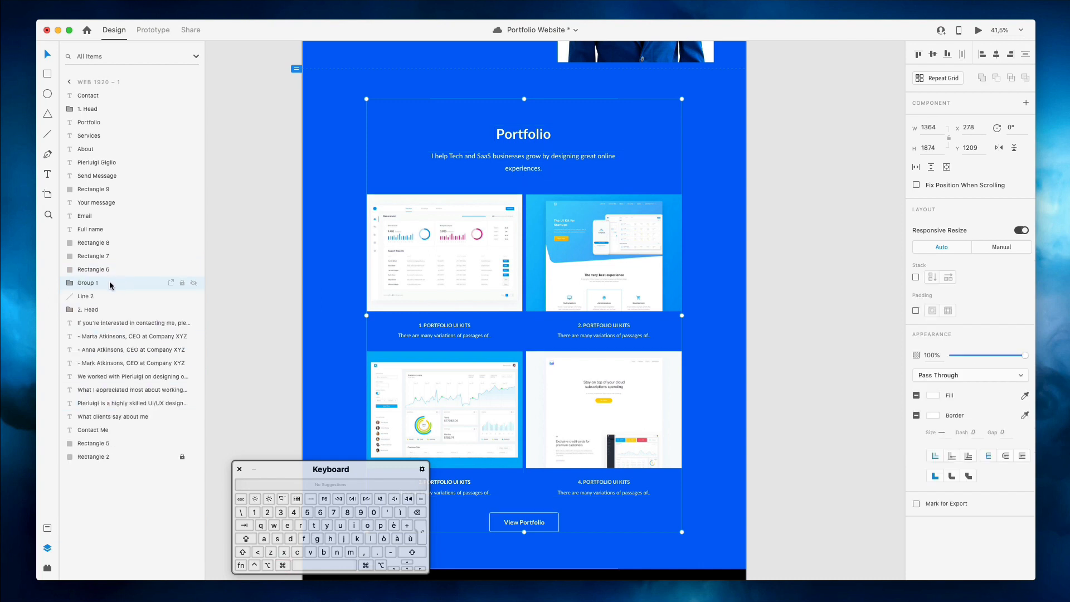
double_click(94, 284)
key(BackSpace)
text(3. Port)
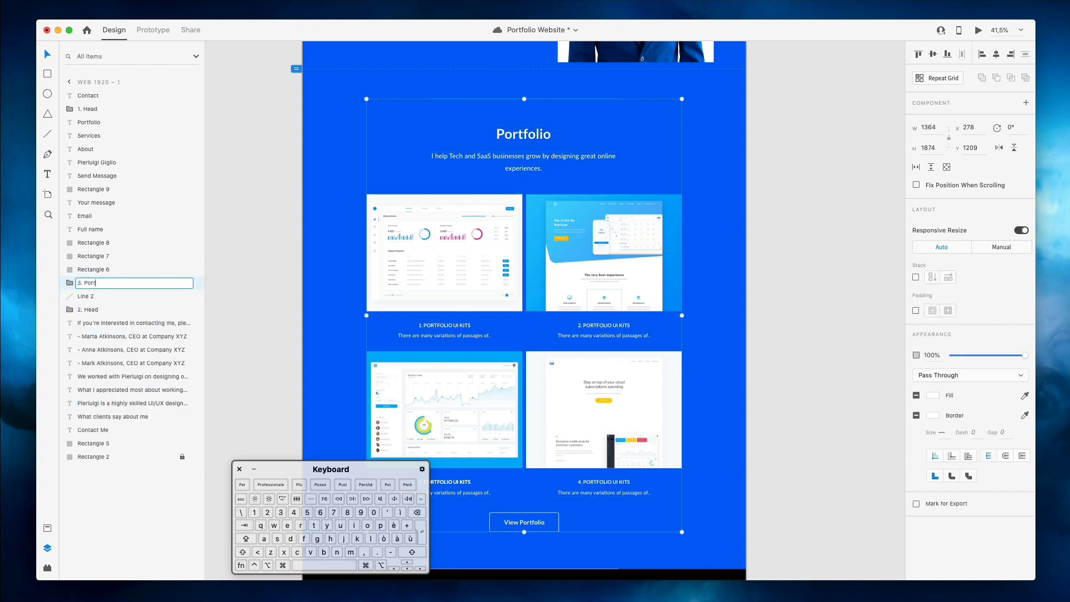
text(folio)
key(Return)
scroll(424, 209, down, 10)
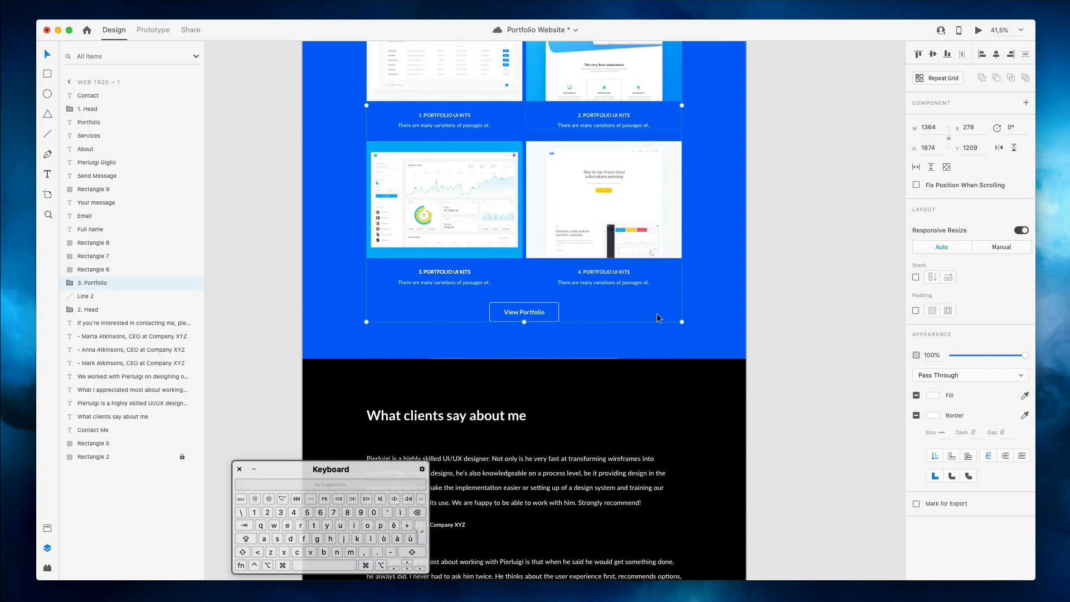
Group the first testimonial paragraph with its author caption
click(423, 212)
scroll(423, 212, down, 5)
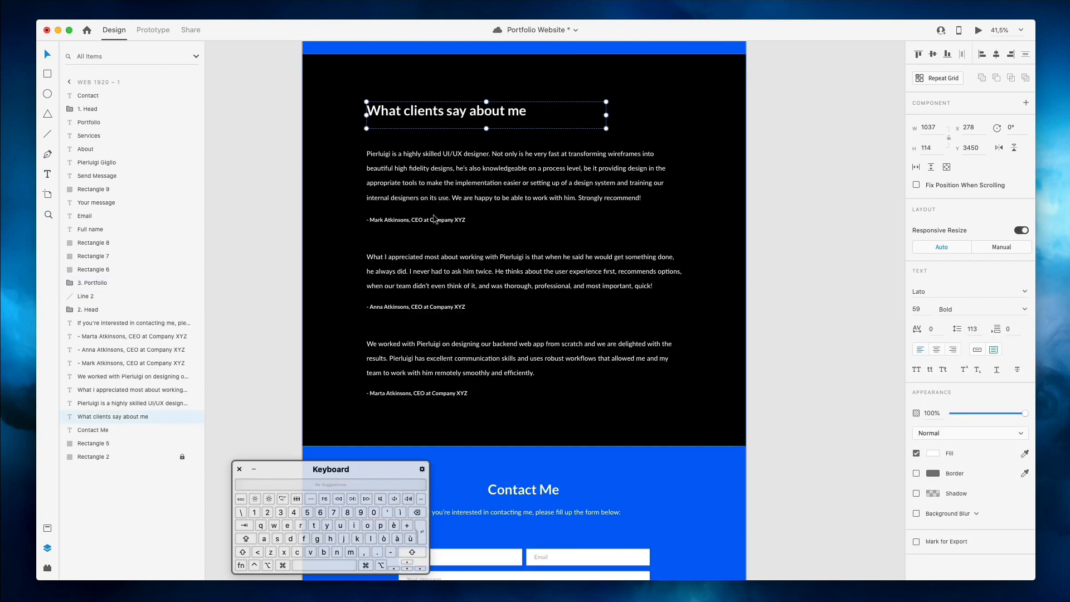
click(419, 192)
super+click(416, 223)
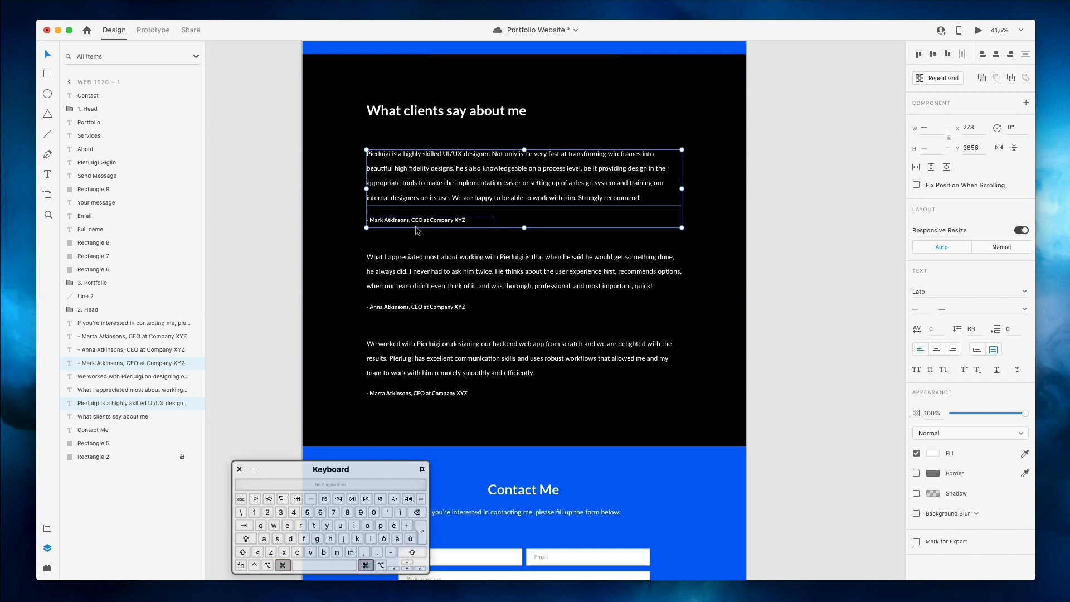
key(super+g)
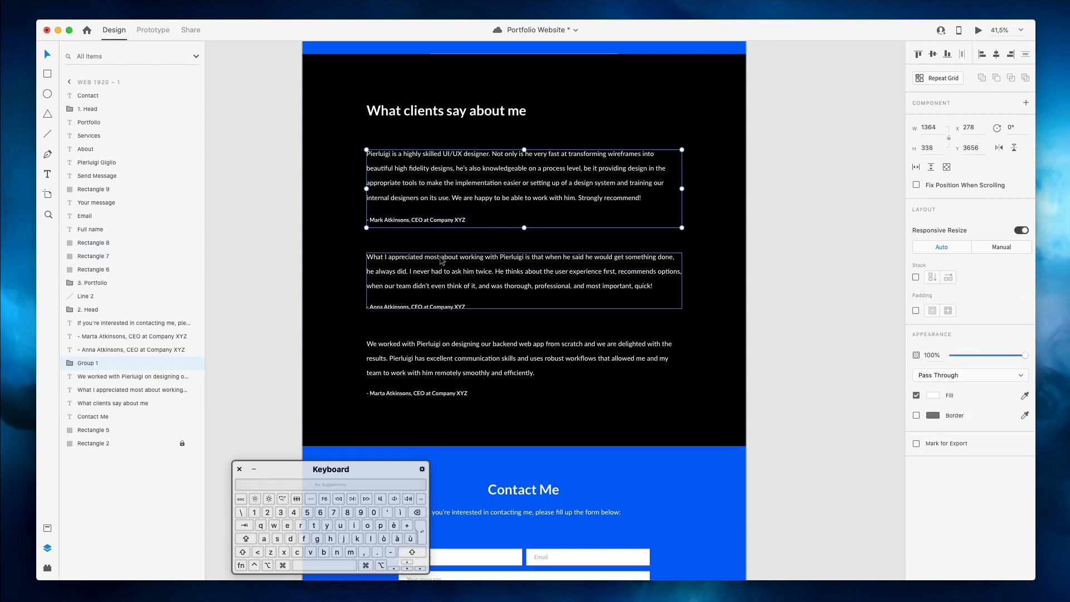
Group the second and third testimonials each with its own caption
click(412, 286)
click(421, 372)
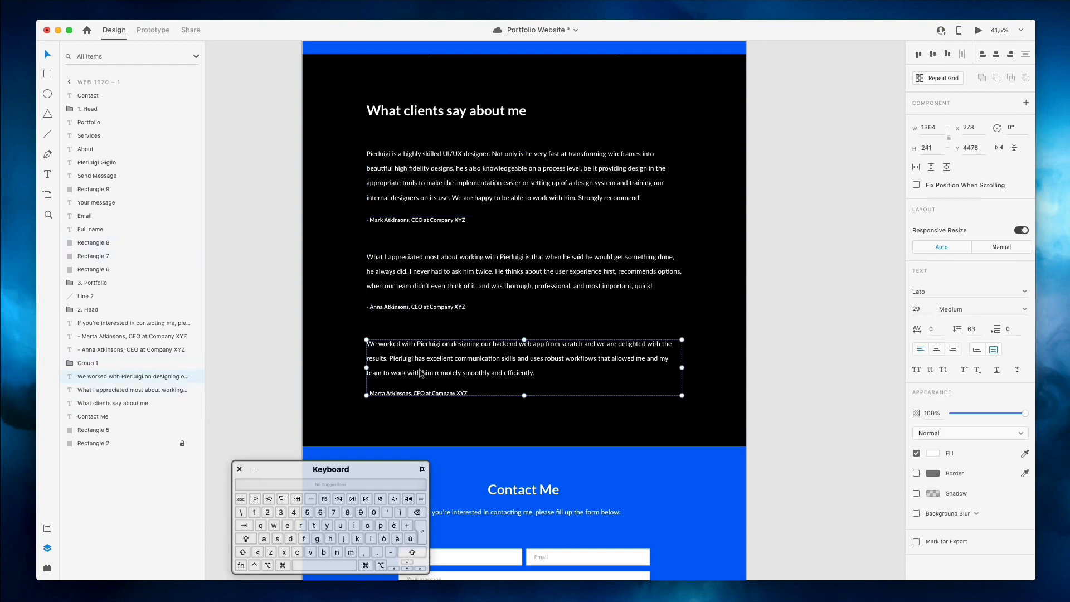
click(416, 205)
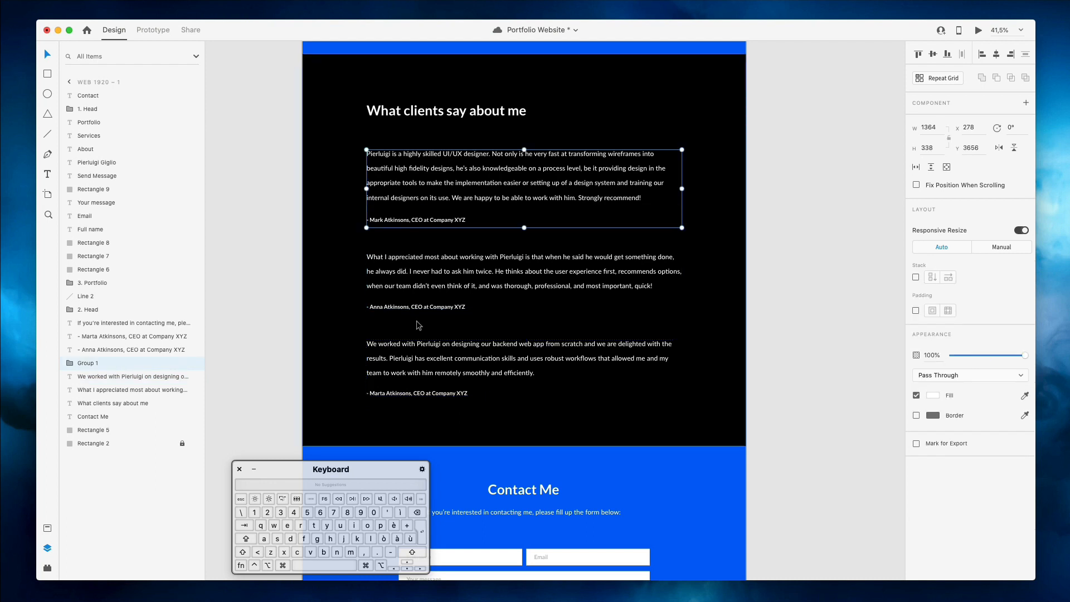
click(518, 295)
shift+click(451, 307)
key(super+g)
click(455, 359)
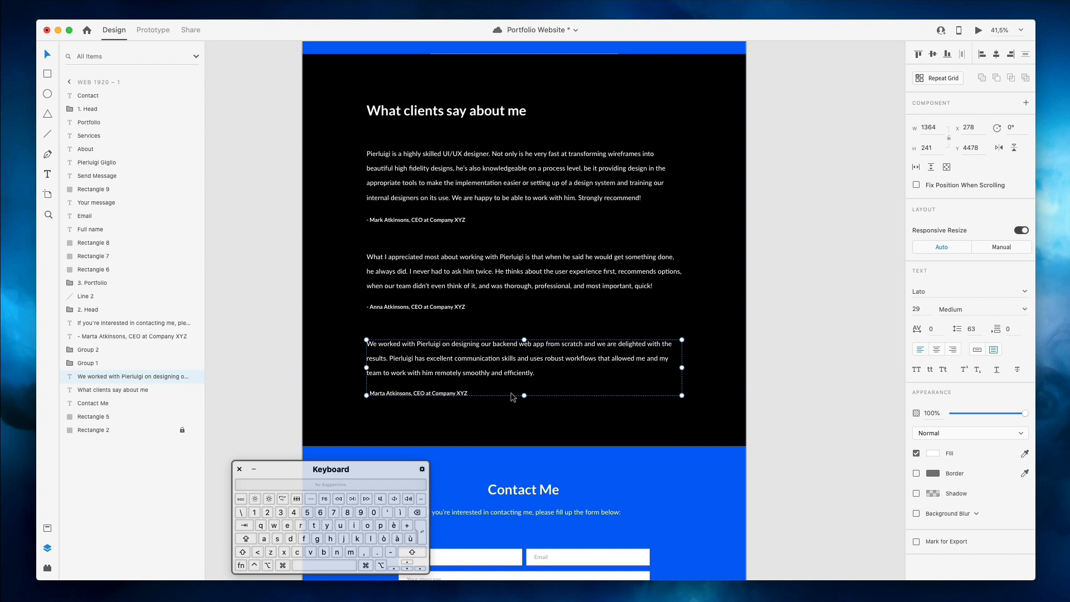
shift+click(523, 392)
key(super+g)
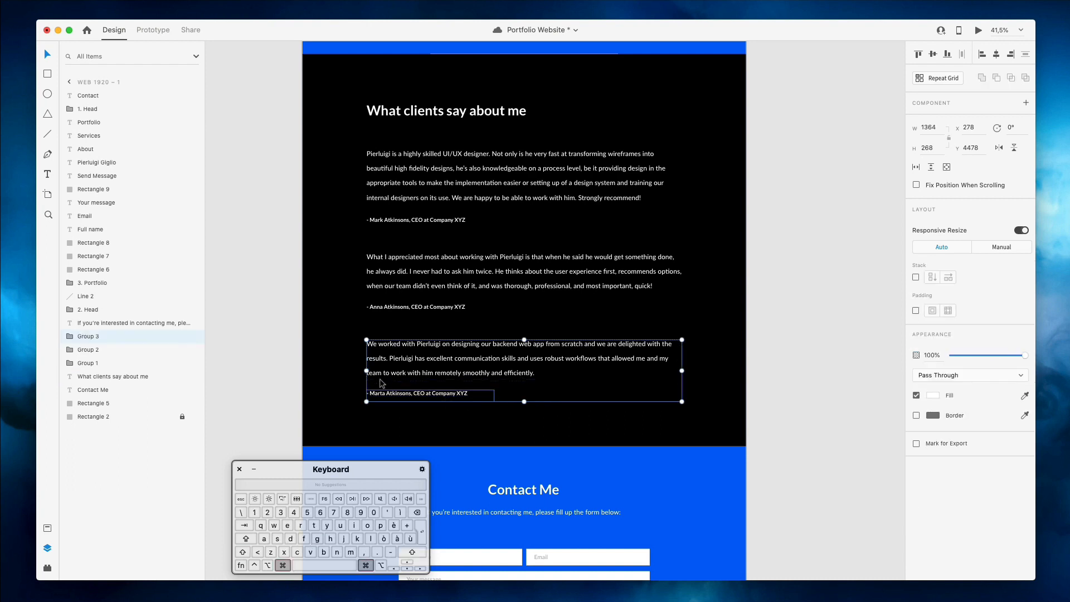
Name the three testimonial groups 1, 2 and 3 in the Layers panel
click(106, 349)
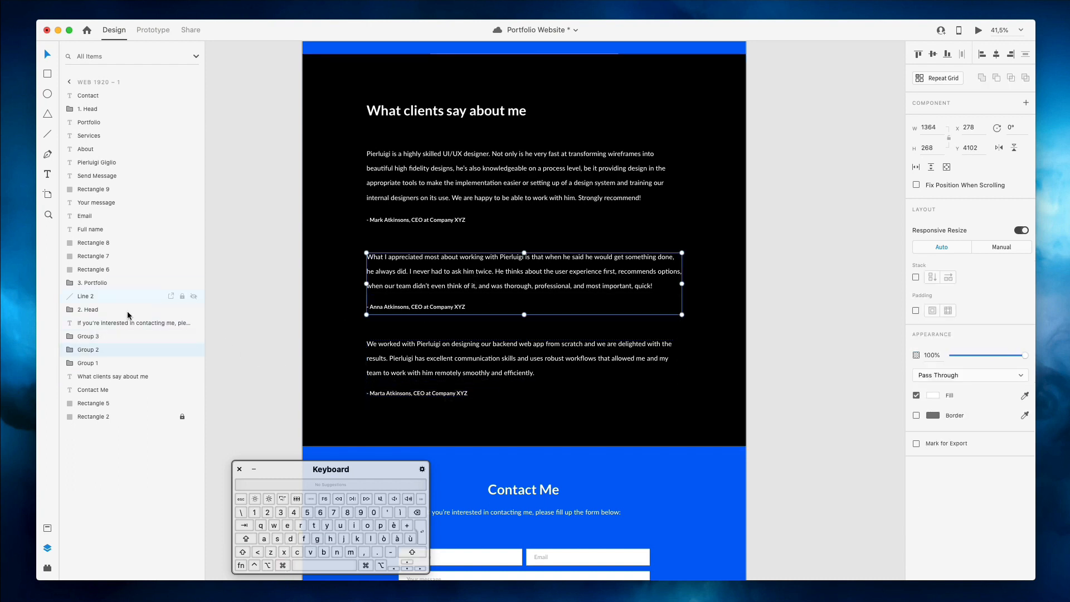
double_click(102, 351)
text(2)
key(Return)
key(Tab)
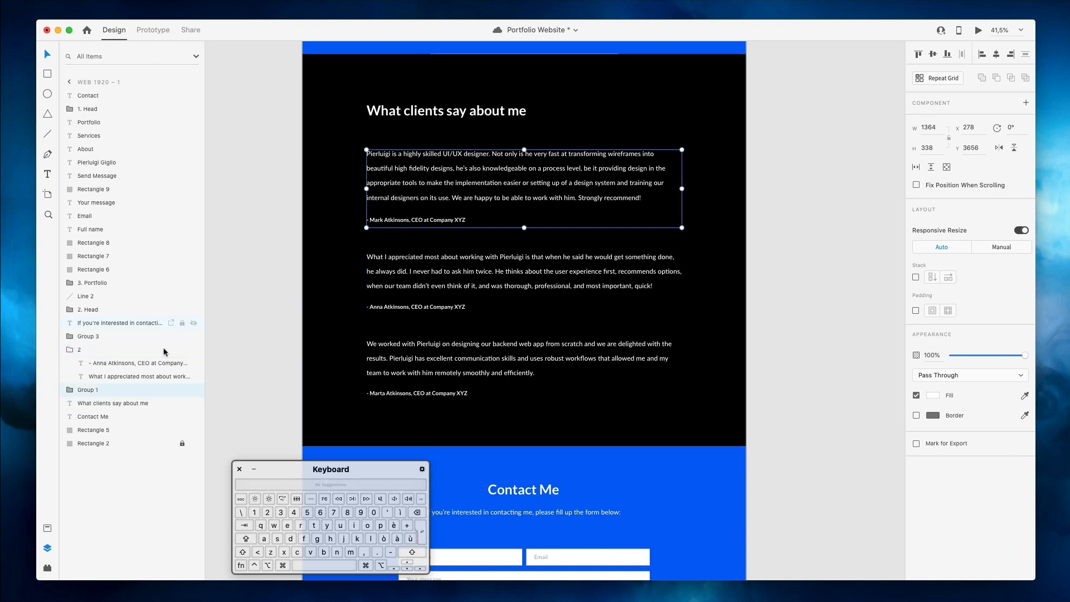
double_click(93, 391)
text(1)
key(Return)
key(Tab)
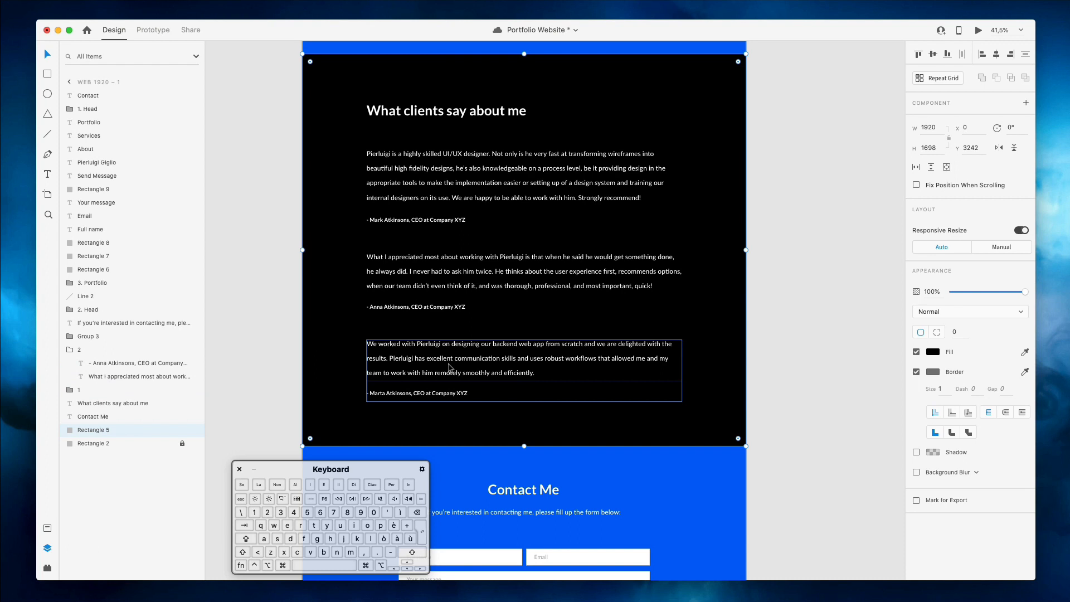
double_click(87, 337)
text(3)
key(Return)
Group the heading, three quote groups and dark background, naming it '4. Testimonials'
drag(270, 88, 690, 425)
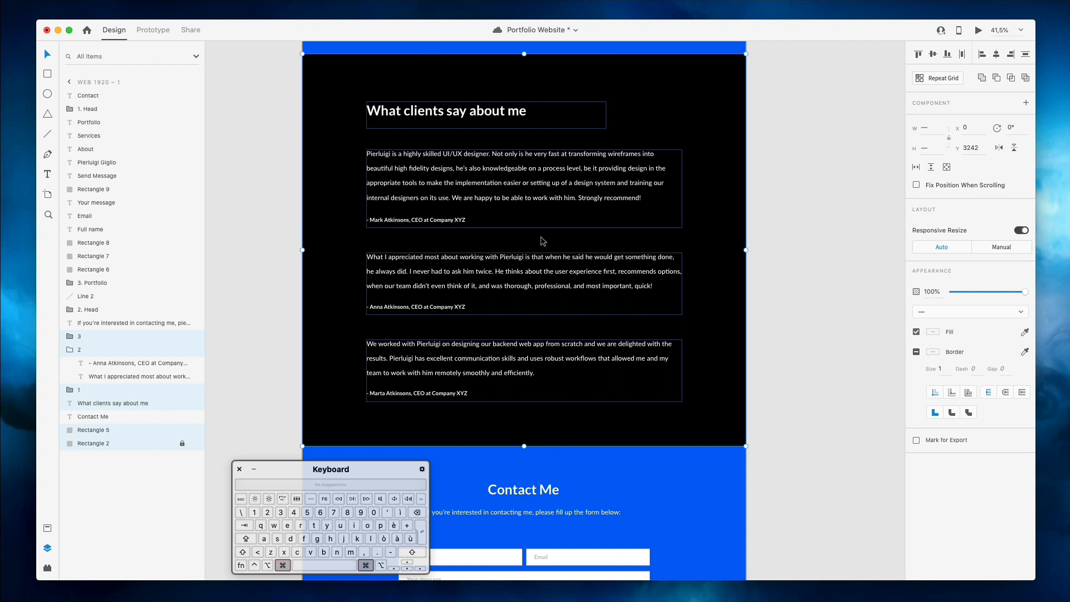
key(super+g)
double_click(88, 337)
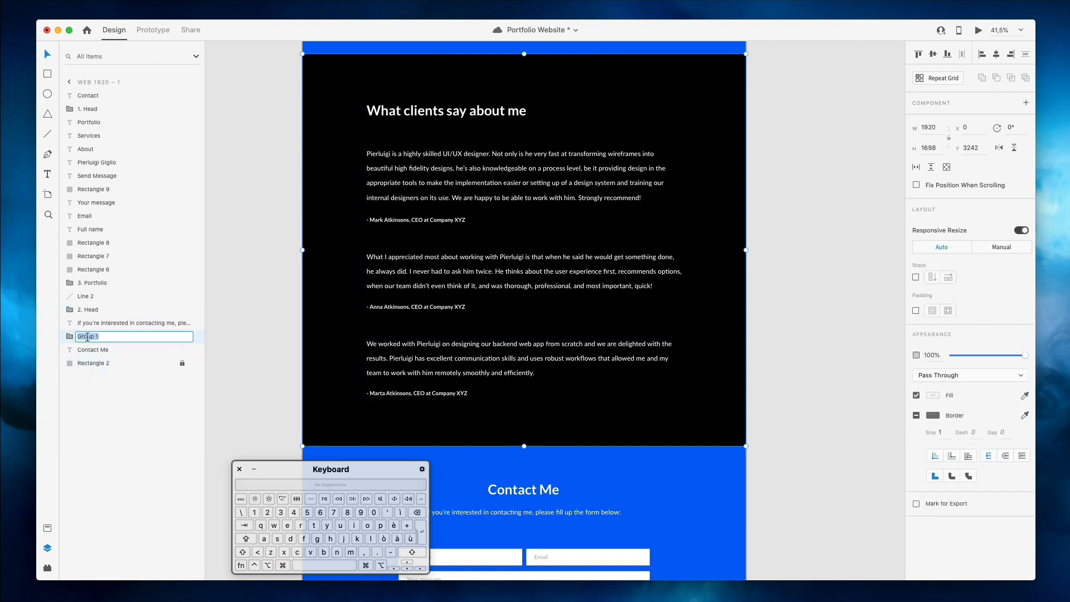
text(4. p)
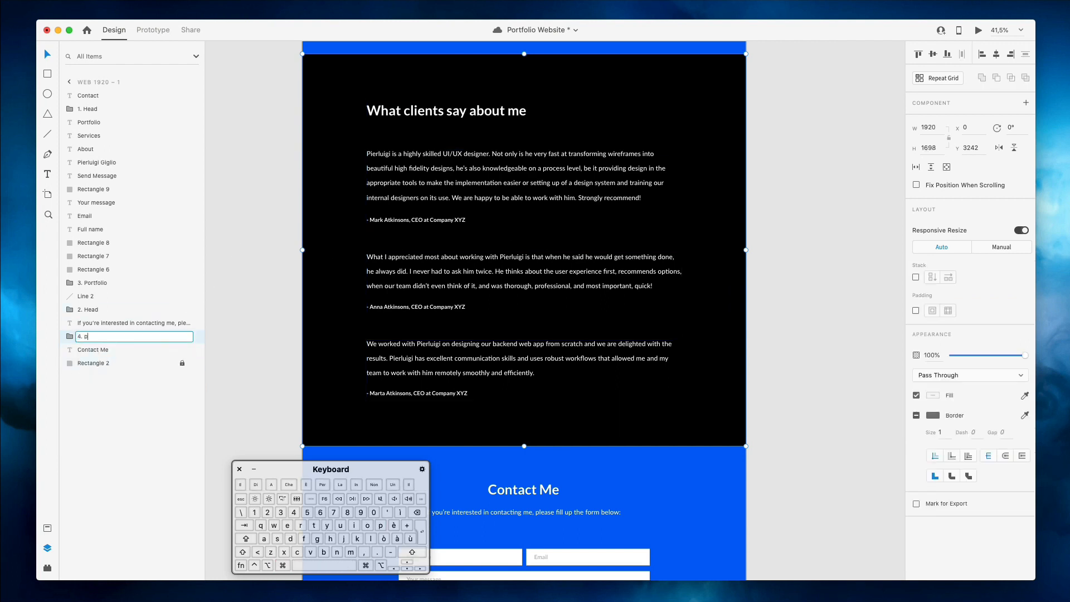
key(BackSpace)
text(Testim)
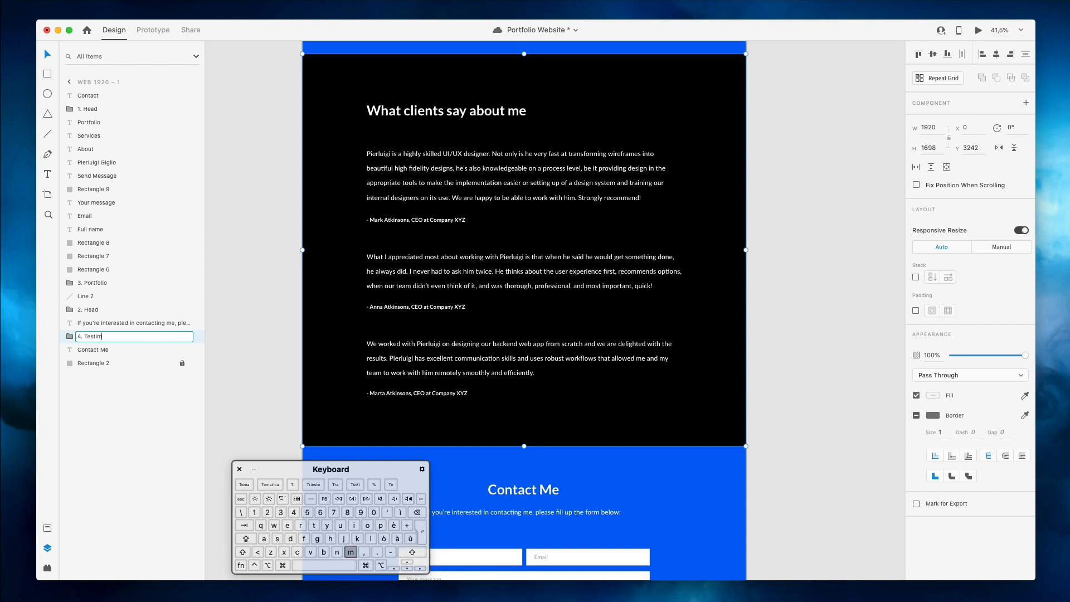
text(onials)
key(Return)
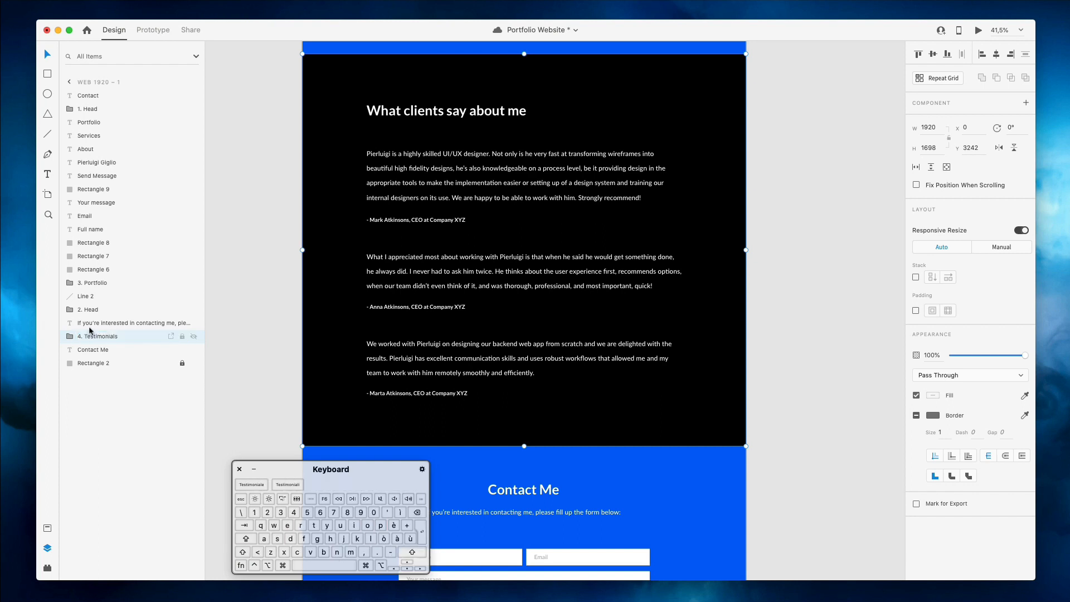
scroll(476, 272, down, 5)
click(476, 271)
Group the Full name field, Email field and message box each with its label
click(493, 288)
click(472, 255)
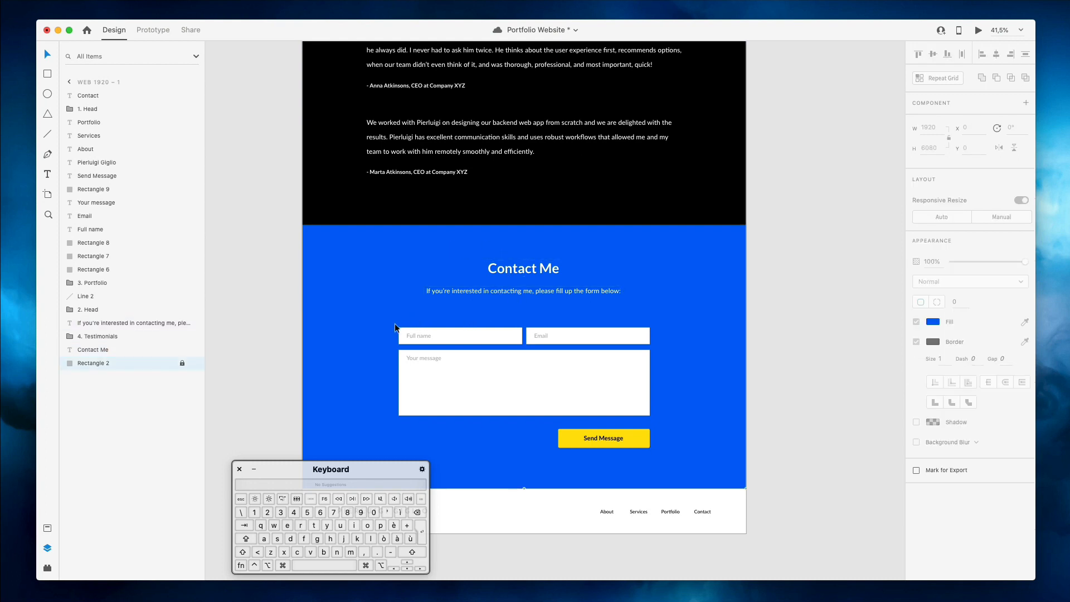
drag(395, 323, 452, 341)
key(super+g)
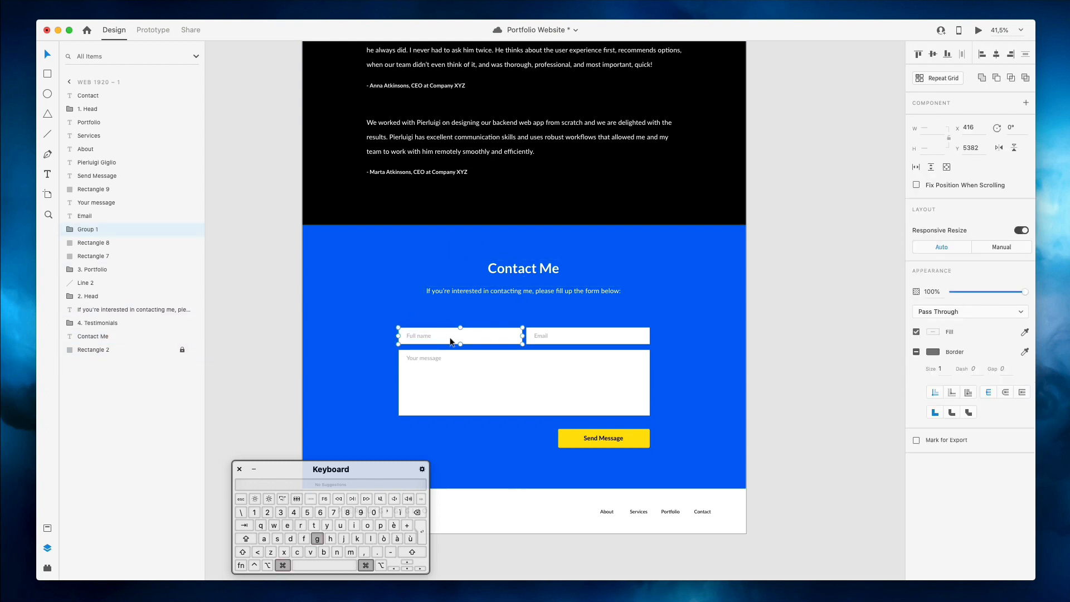
drag(539, 328, 560, 341)
key(super+g)
drag(381, 347, 474, 403)
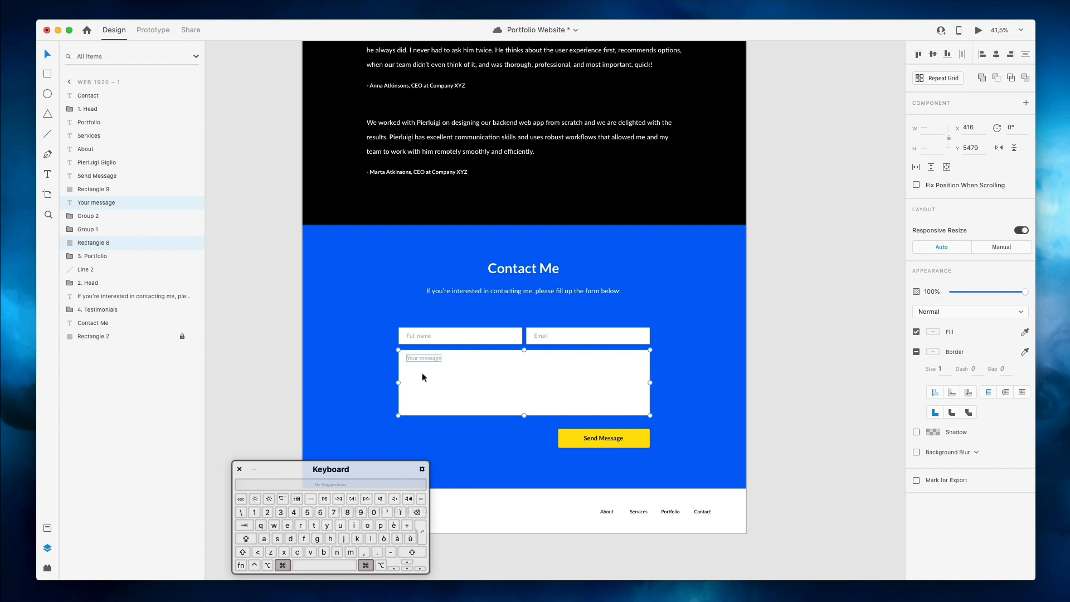
key(super+g)
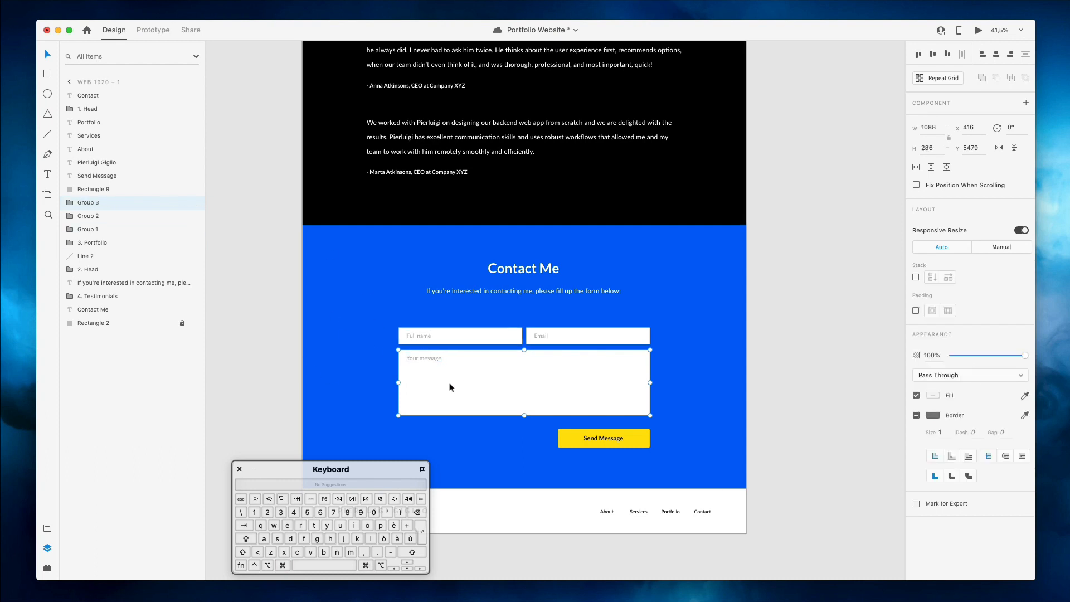
Rename the three field groups Name, Email and Message
click(430, 338)
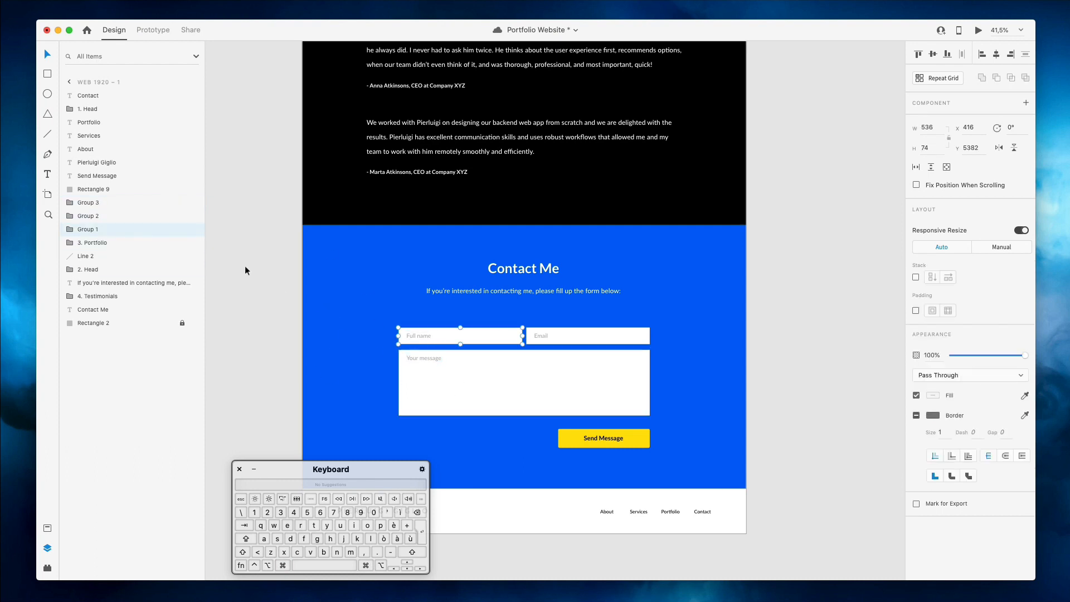
double_click(86, 229)
text(Name)
key(Return)
click(564, 342)
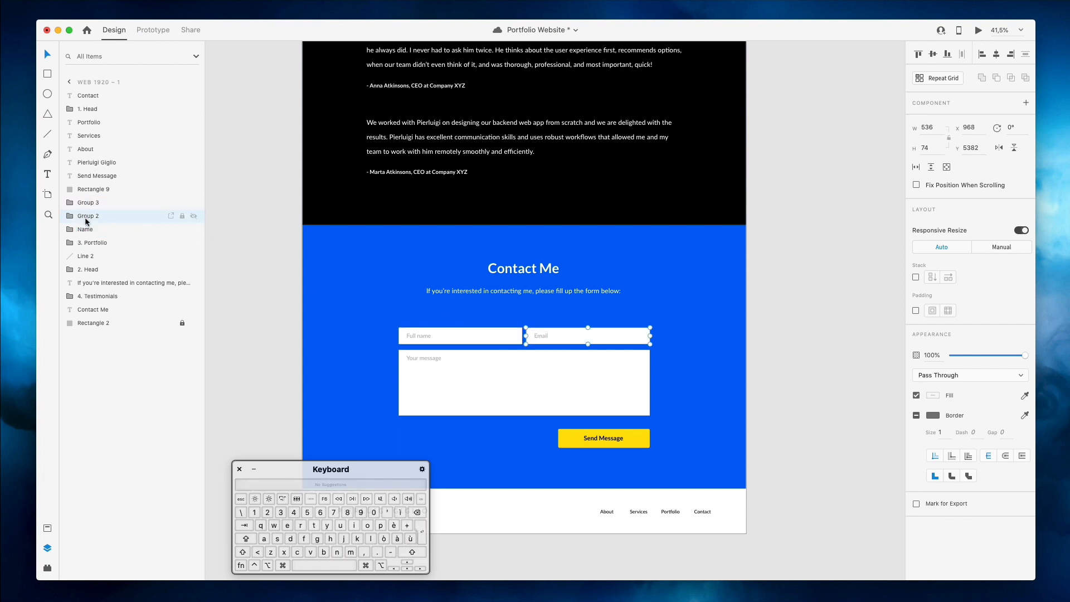
double_click(86, 216)
text(Email)
key(Return)
click(463, 373)
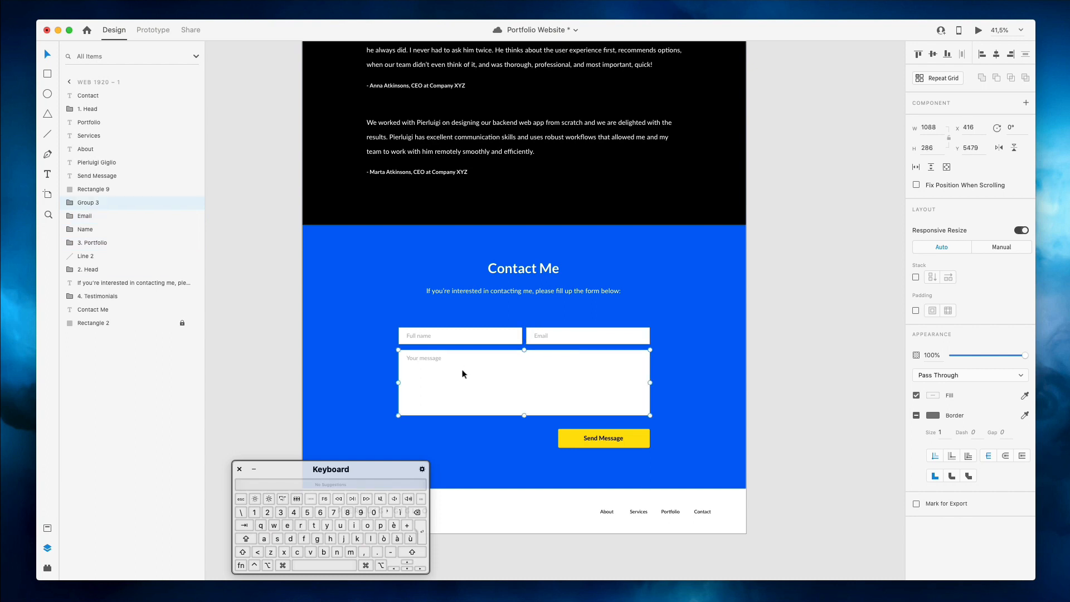
double_click(88, 207)
text(Message)
key(Return)
Group the Send Message button with its label and name it 'Send Cta'
drag(646, 420, 554, 459)
key(super+g)
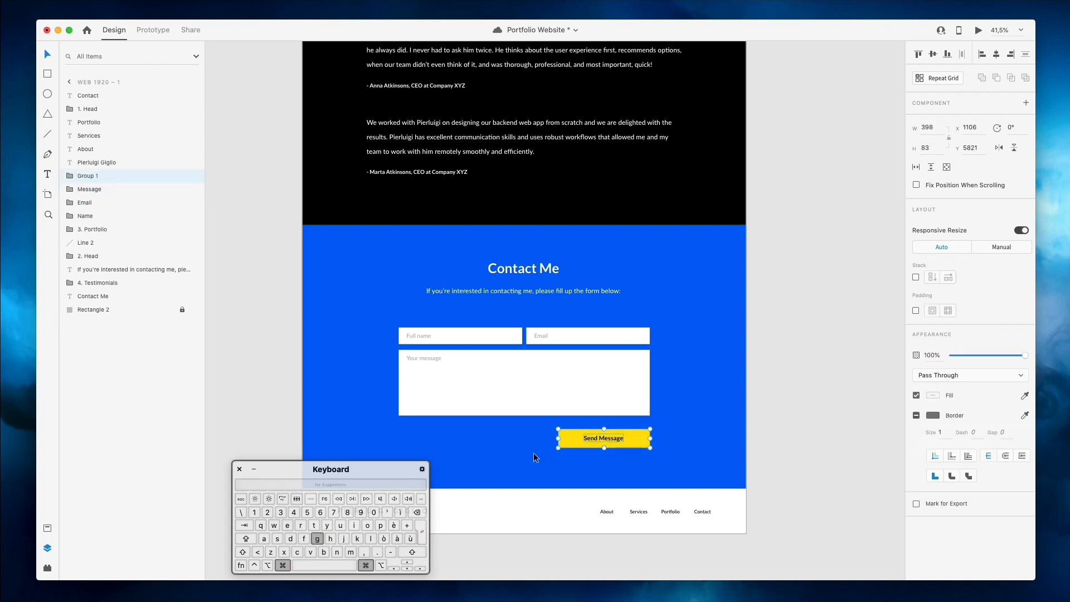
double_click(95, 176)
text(Send Cta)
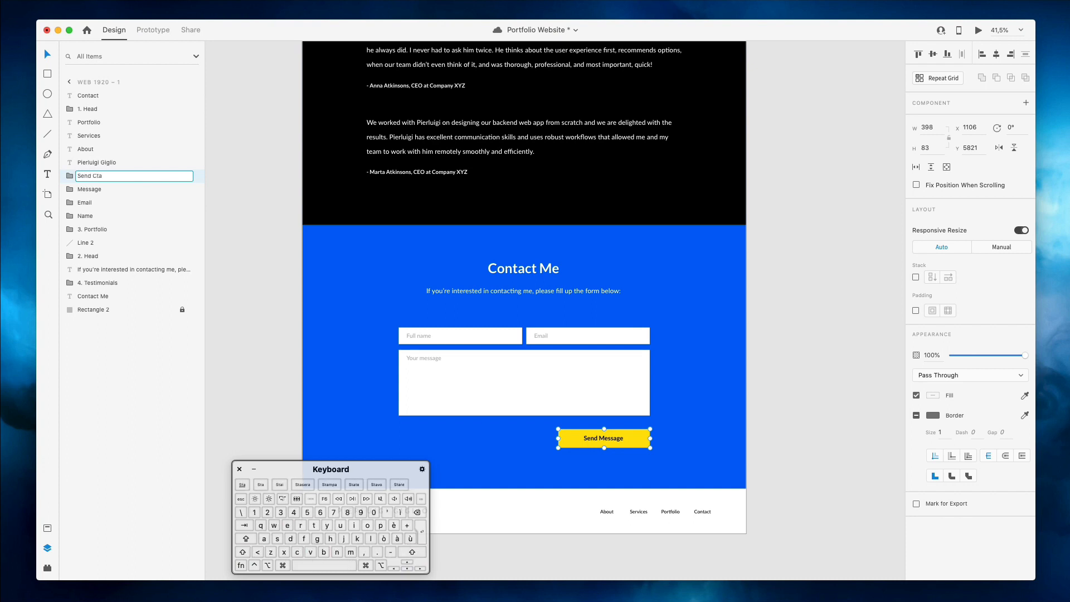
key(Return)
click(729, 405)
scroll(729, 406, down, 1)
scroll(729, 406, down, 2)
Group the five footer text layers and name the group 'Footer'
drag(324, 363, 774, 404)
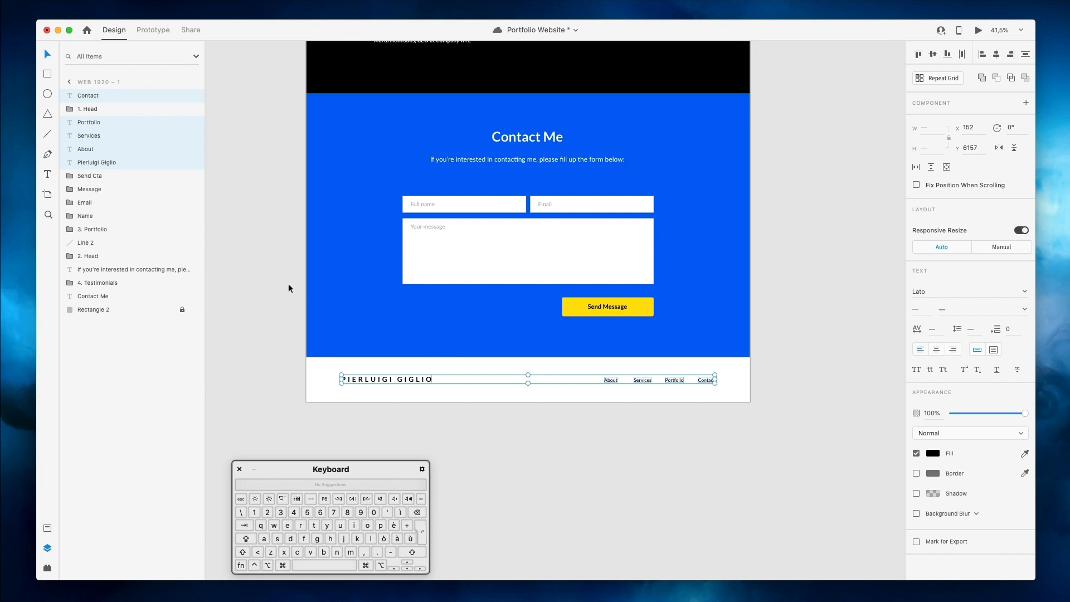
key(super+g)
double_click(87, 95)
text(Footer)
key(Return)
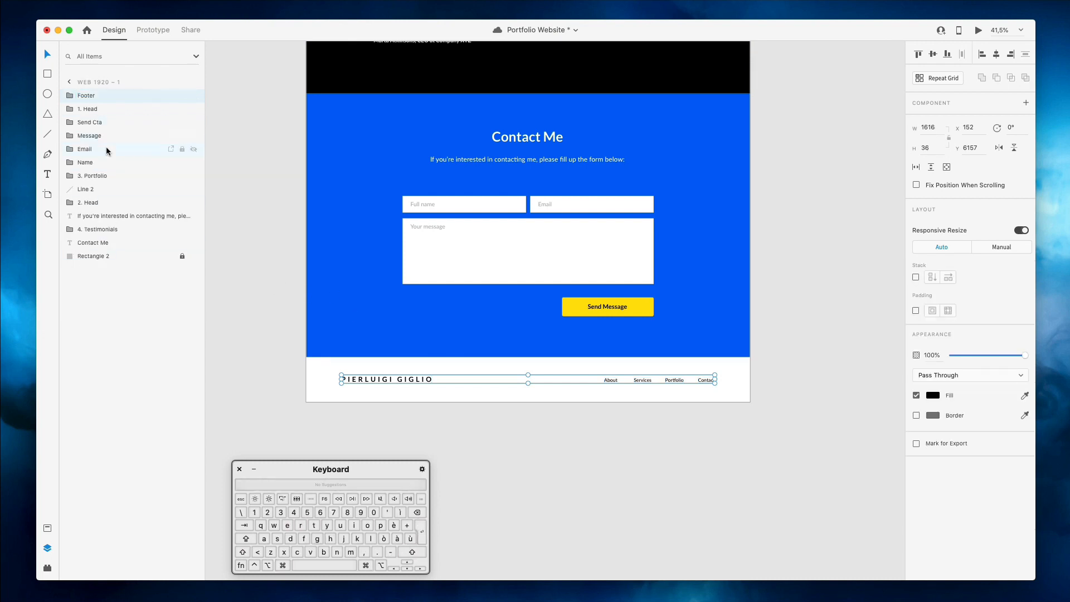
Group the whole contact section as '5. Contacts', placed after 4. Testimonials
scroll(526, 188, up, 5)
scroll(527, 188, down, 2)
drag(330, 238, 780, 460)
key(super+g)
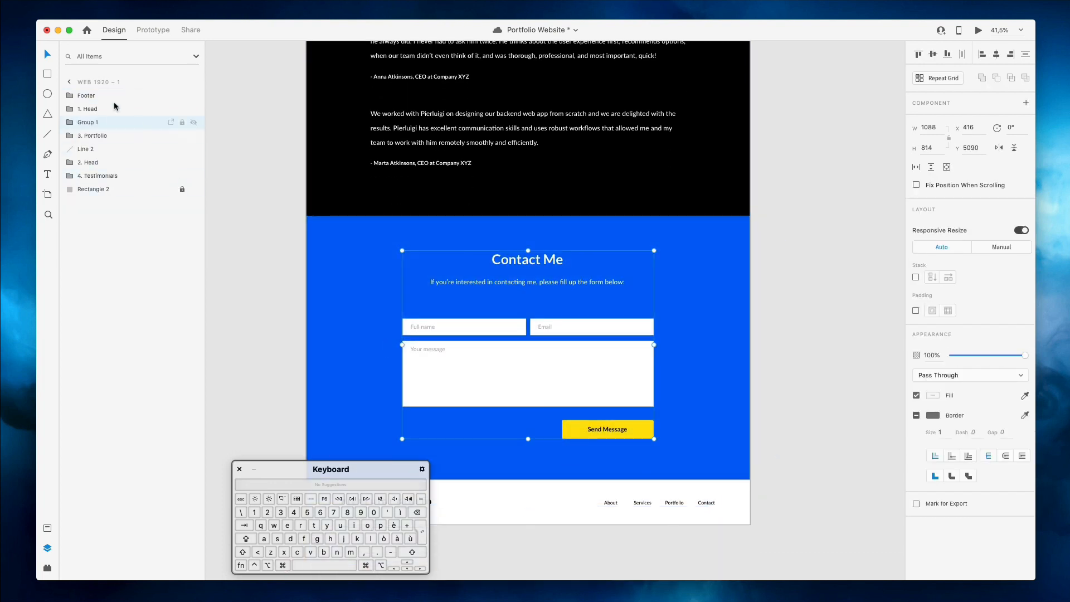
double_click(86, 126)
text(5. Contacts)
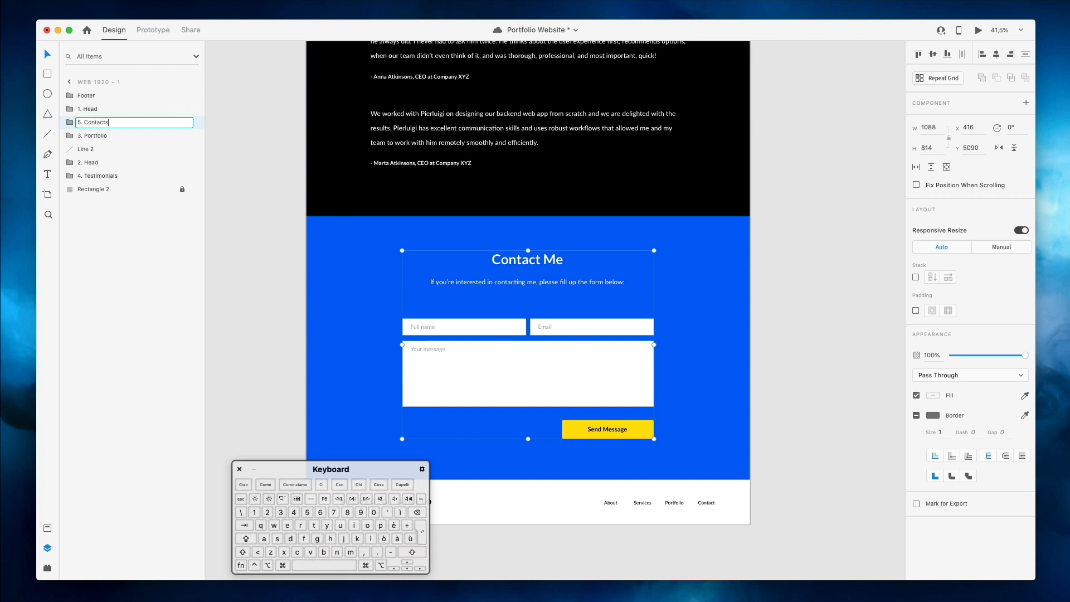
key(Return)
drag(95, 176, 96, 183)
click(87, 138)
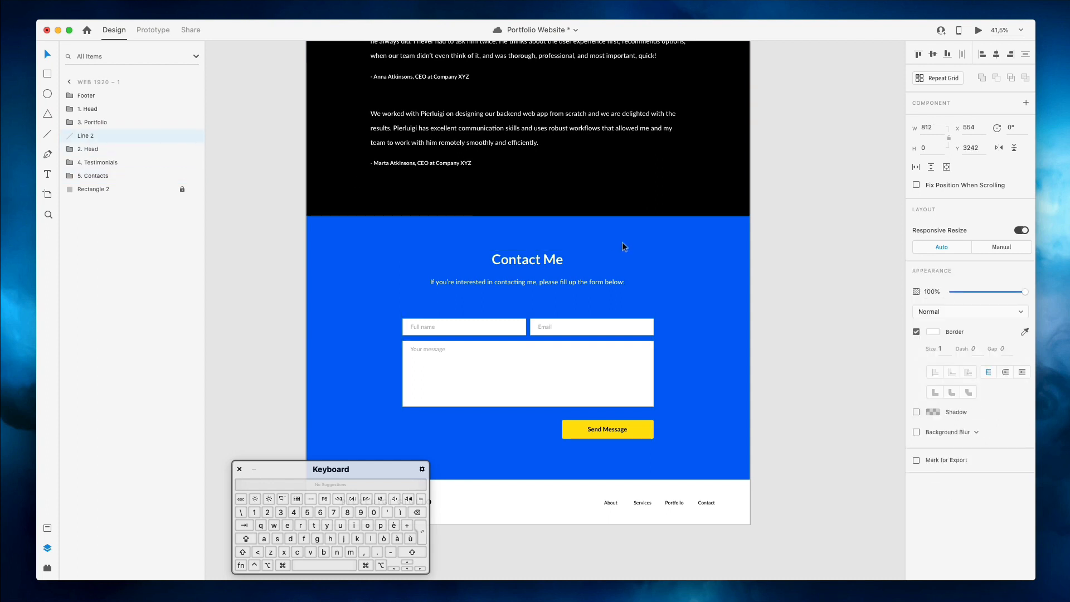
Delete the Line 2 layer and rename Rectangle 2 to 'Background'
scroll(621, 246, up, 10)
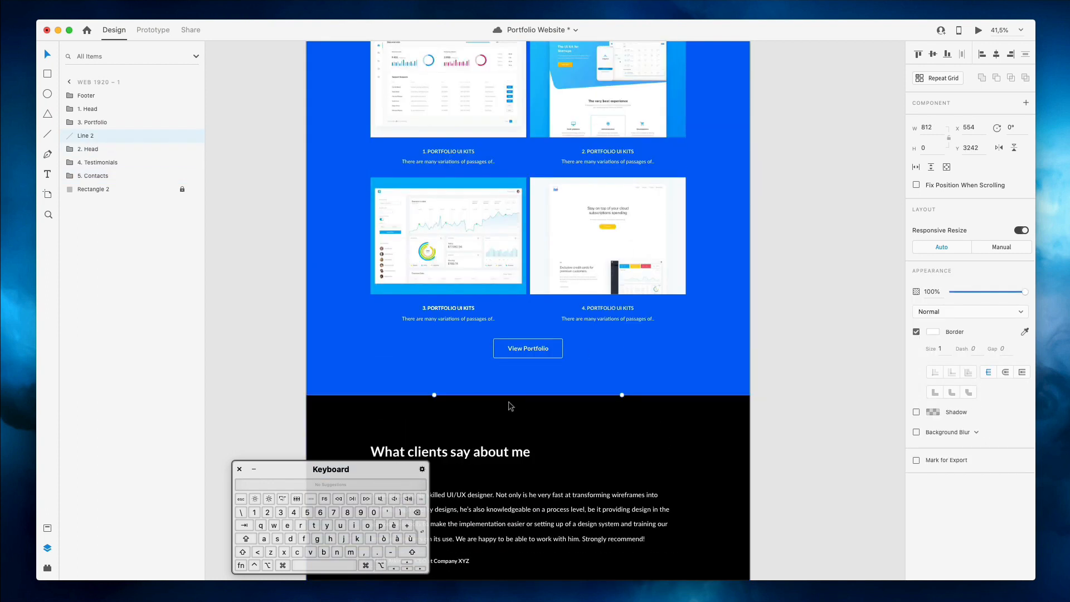
key(Delete)
click(115, 178)
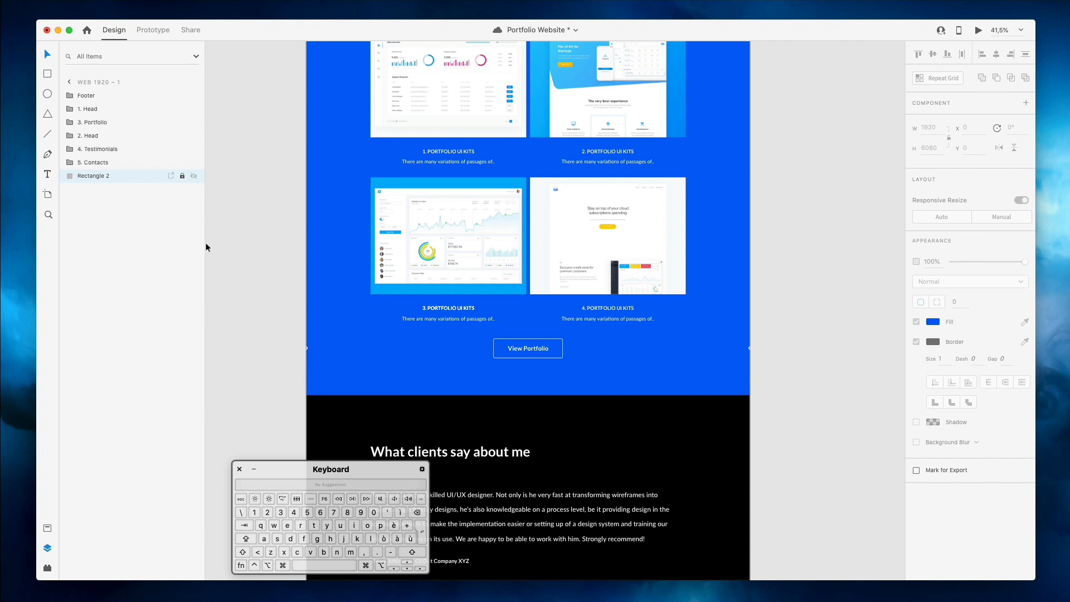
double_click(109, 178)
text(Background)
key(Return)
Move 2. Head above 3. Portfolio, rename Footer to '6. Footer' after 5. Contacts
scroll(274, 213, up, 5)
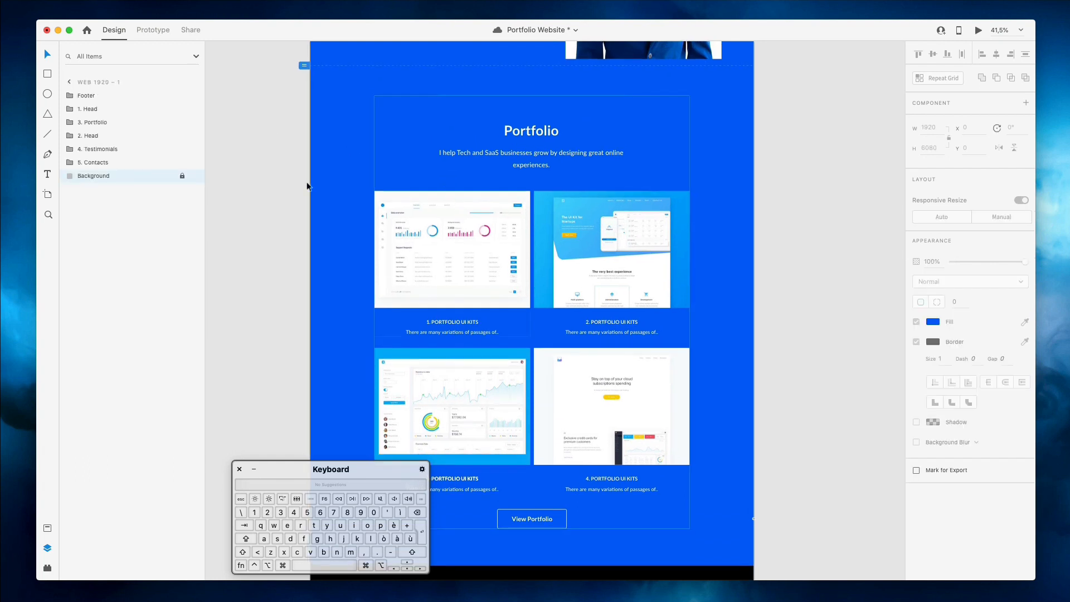
drag(87, 139, 95, 170)
double_click(88, 163)
key(Left)
text(6.)
key(Return)
mouse_move(91, 158)
mouse_down()
mouse_move(93, 145)
mouse_move(93, 163)
mouse_up()
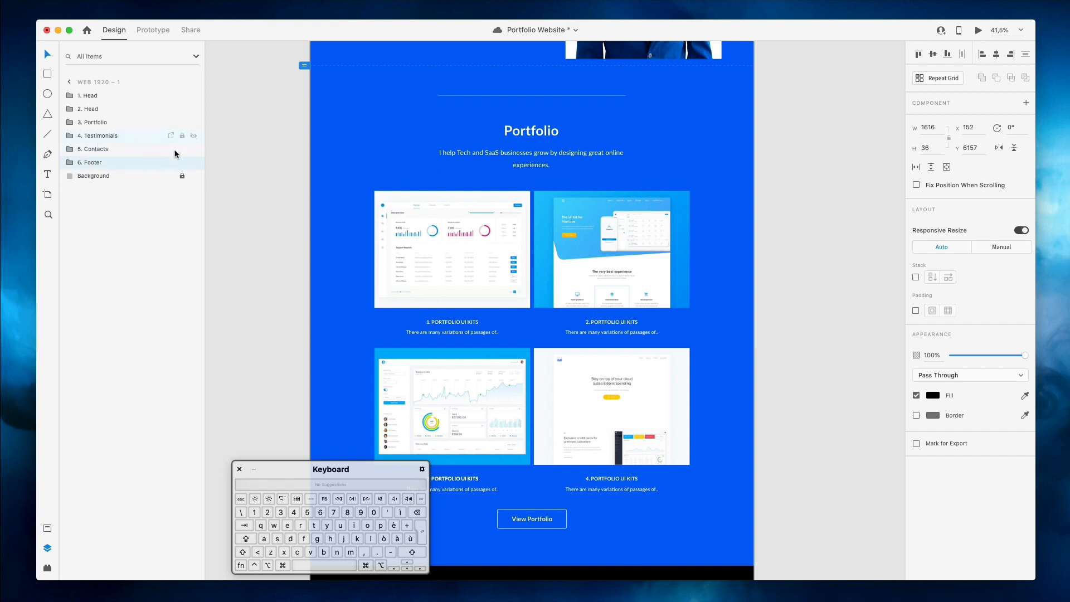
Scroll through the finished page to check it and deselect everything
scroll(382, 232, down, 4)
drag(365, 470, 214, 463)
click(337, 334)
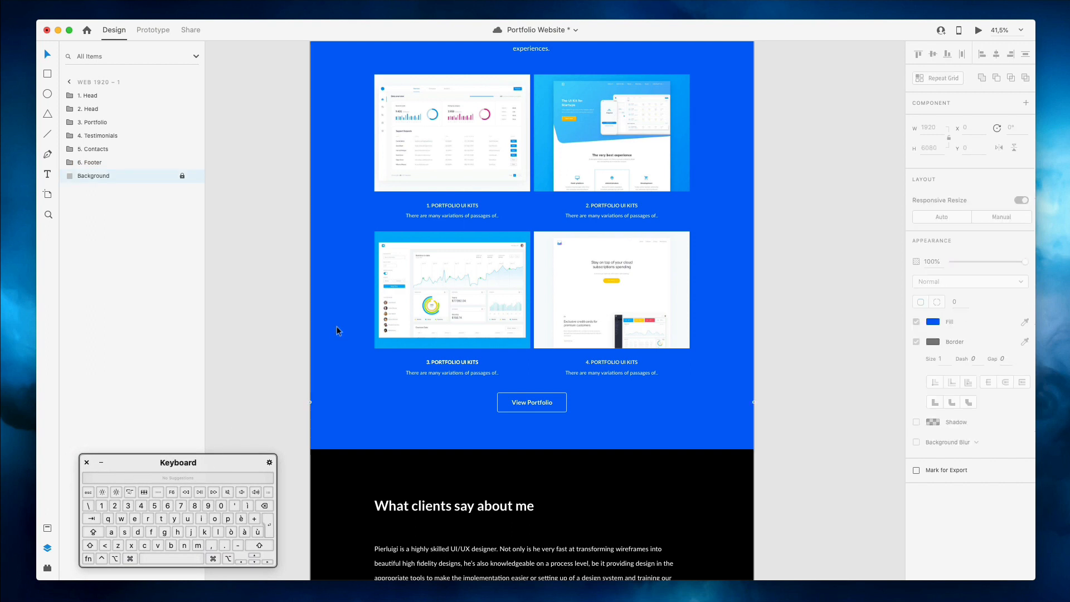
scroll(337, 331, up, 10)
scroll(337, 331, down, 5)
scroll(337, 330, down, 5)
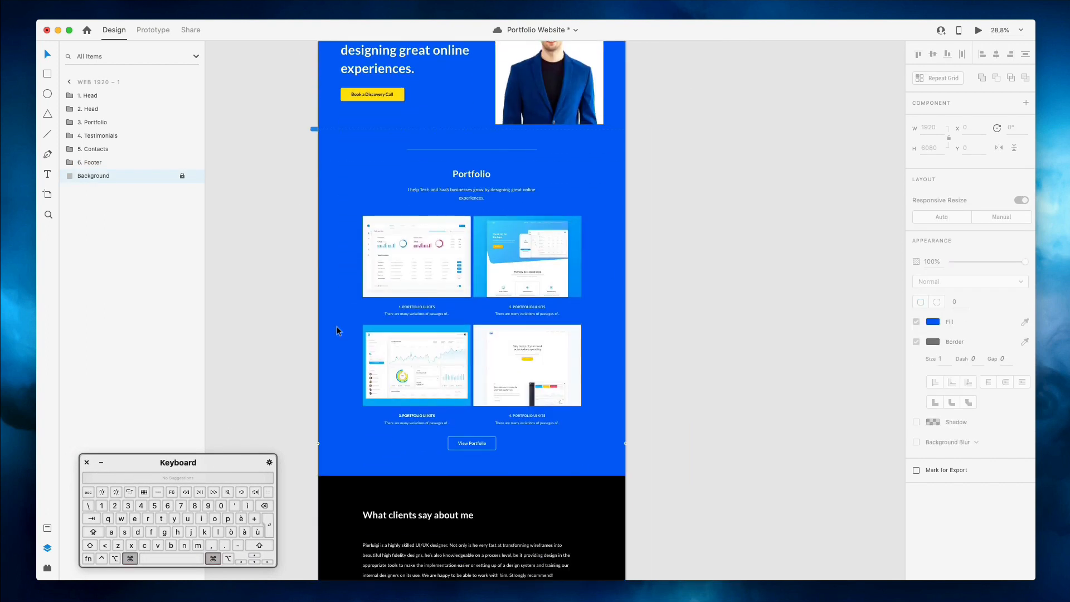
scroll(336, 330, down, 8)
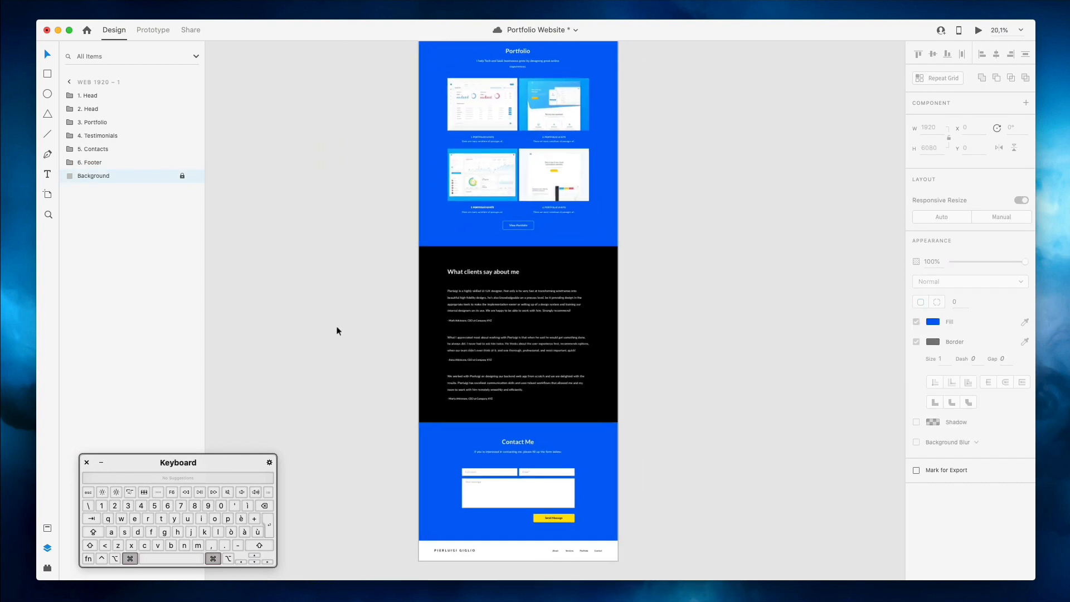
scroll(337, 330, up, 5)
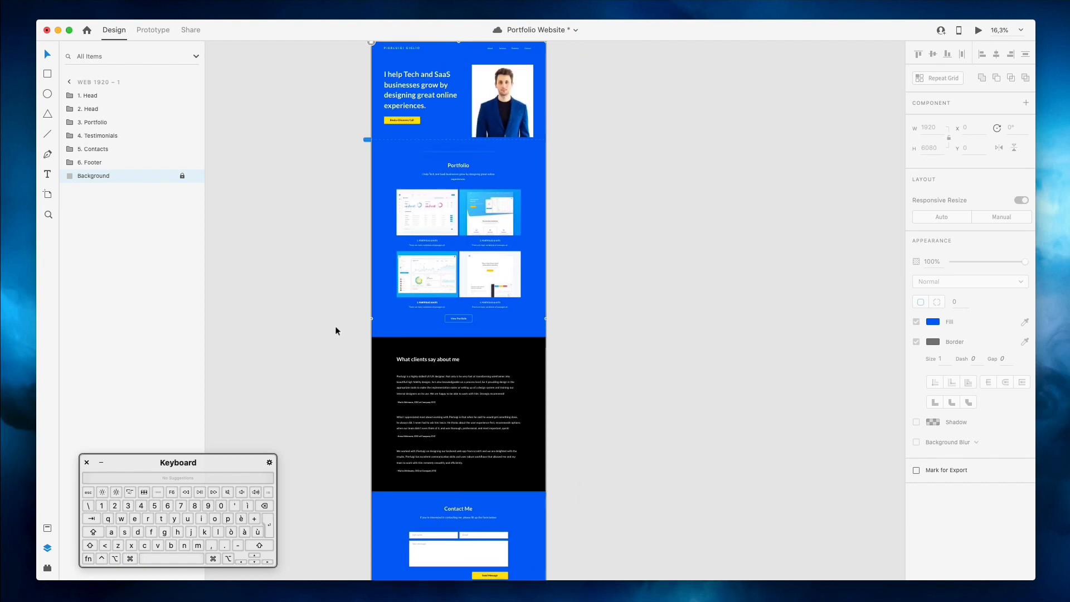
click(335, 331)
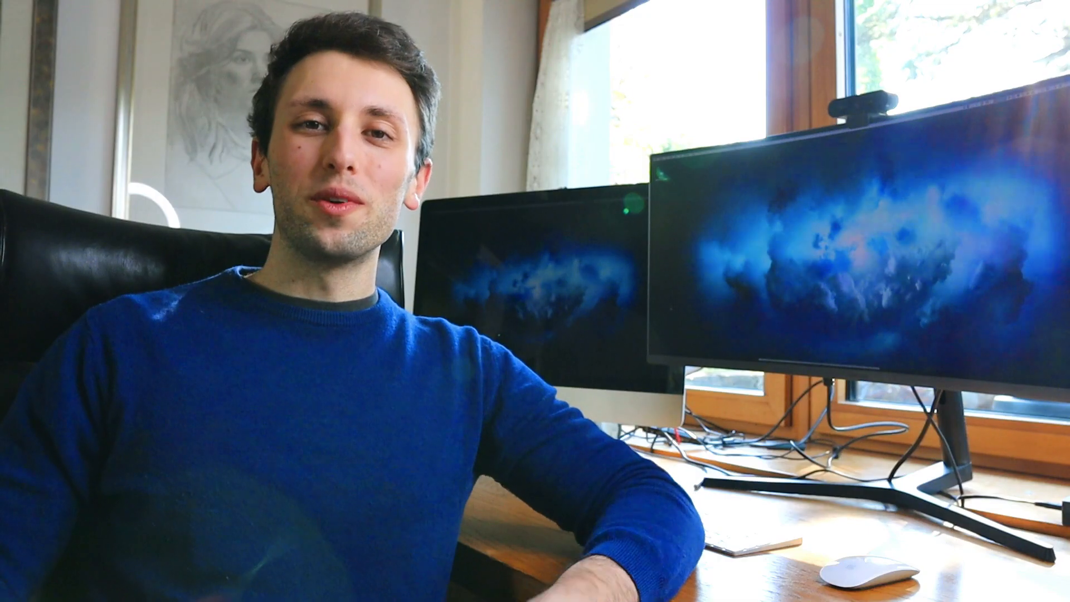